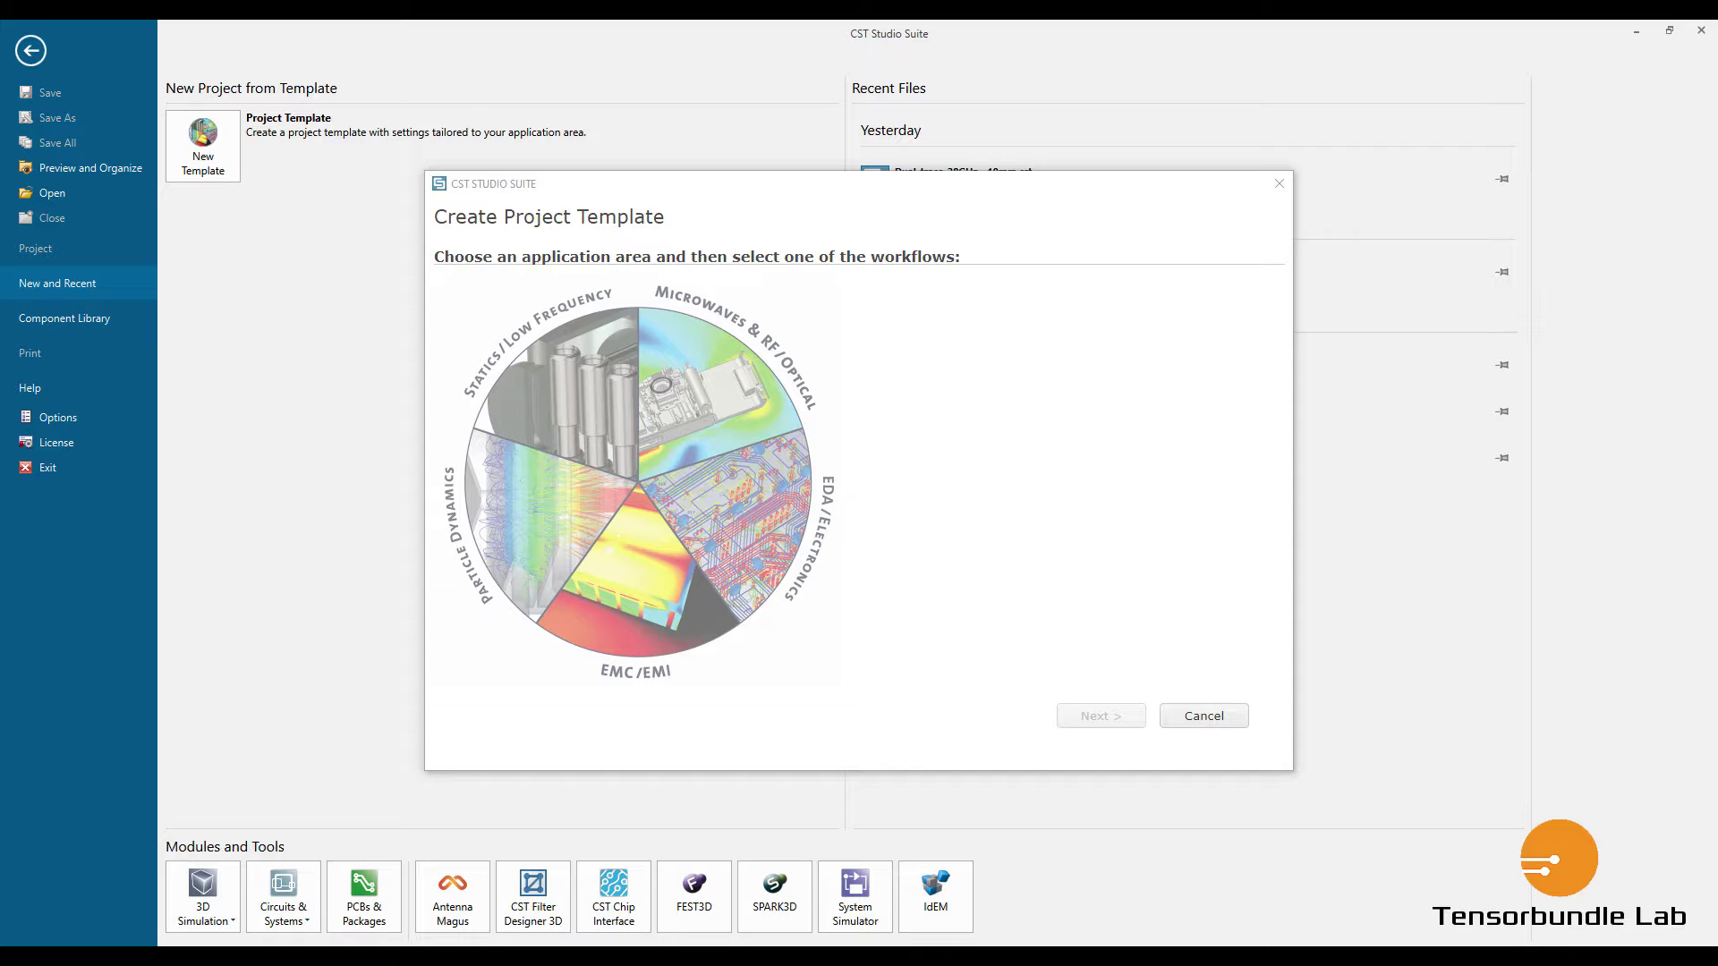
Set up a Microwaves & RF/Optical antenna template with the Planar (Patch, Slot, etc.) workflow, Time Domain solver and default units.
left_click(743, 374)
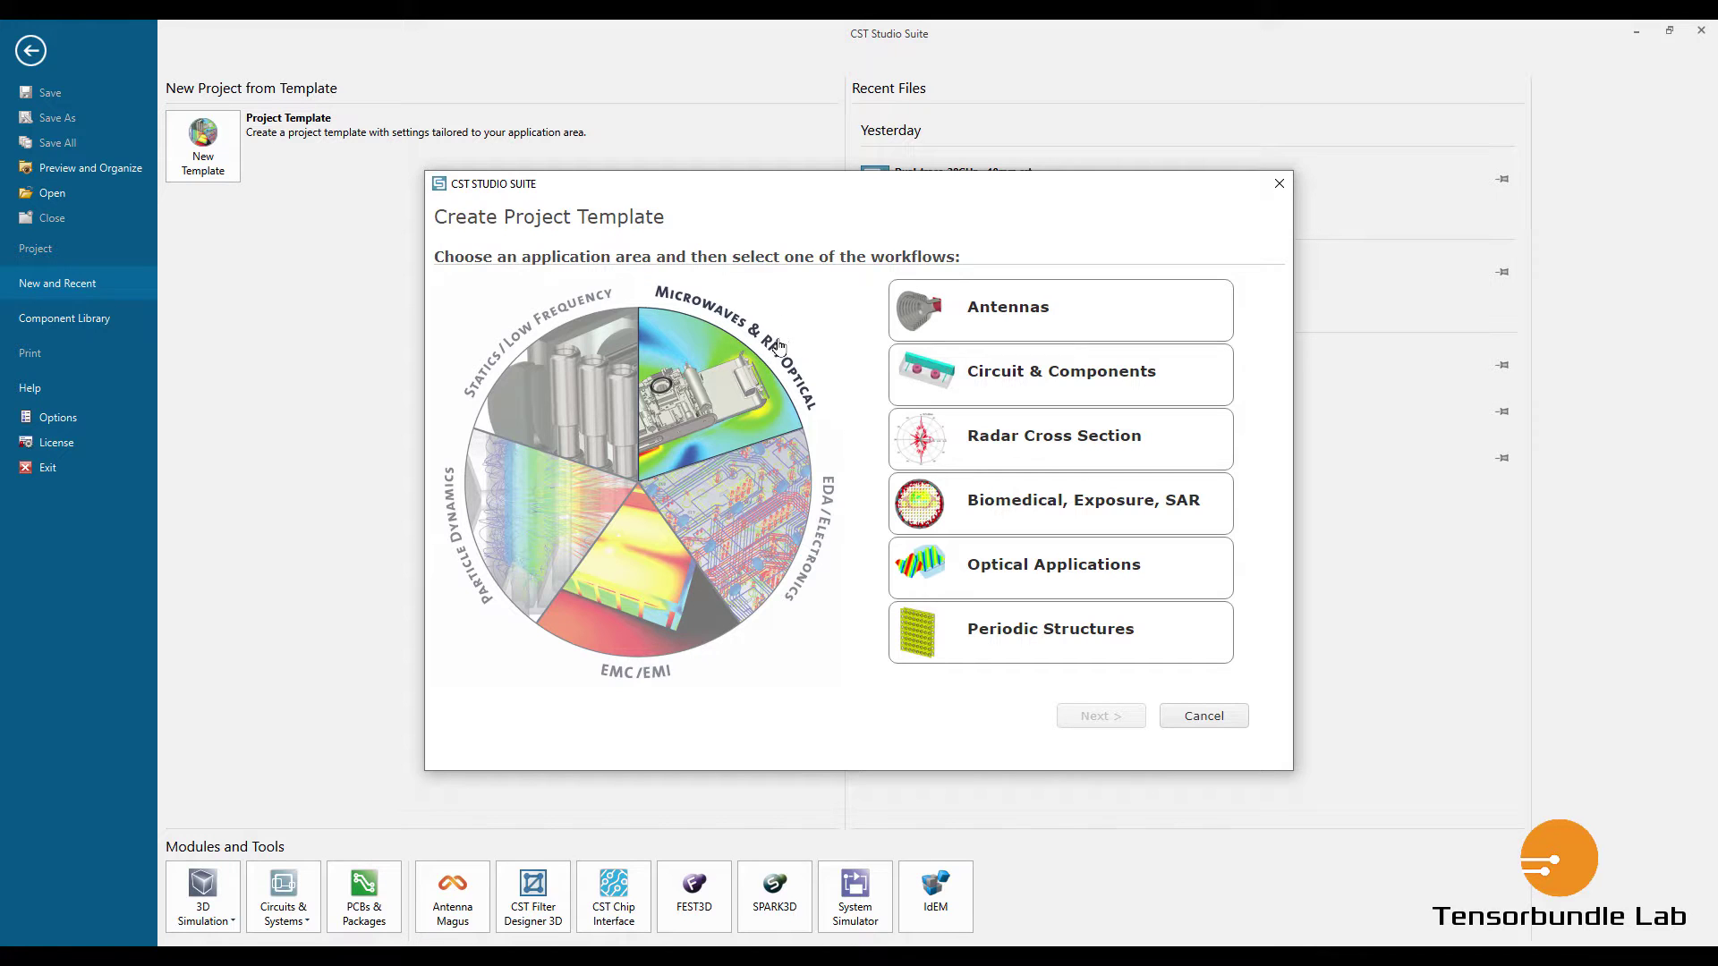
left_click(993, 319)
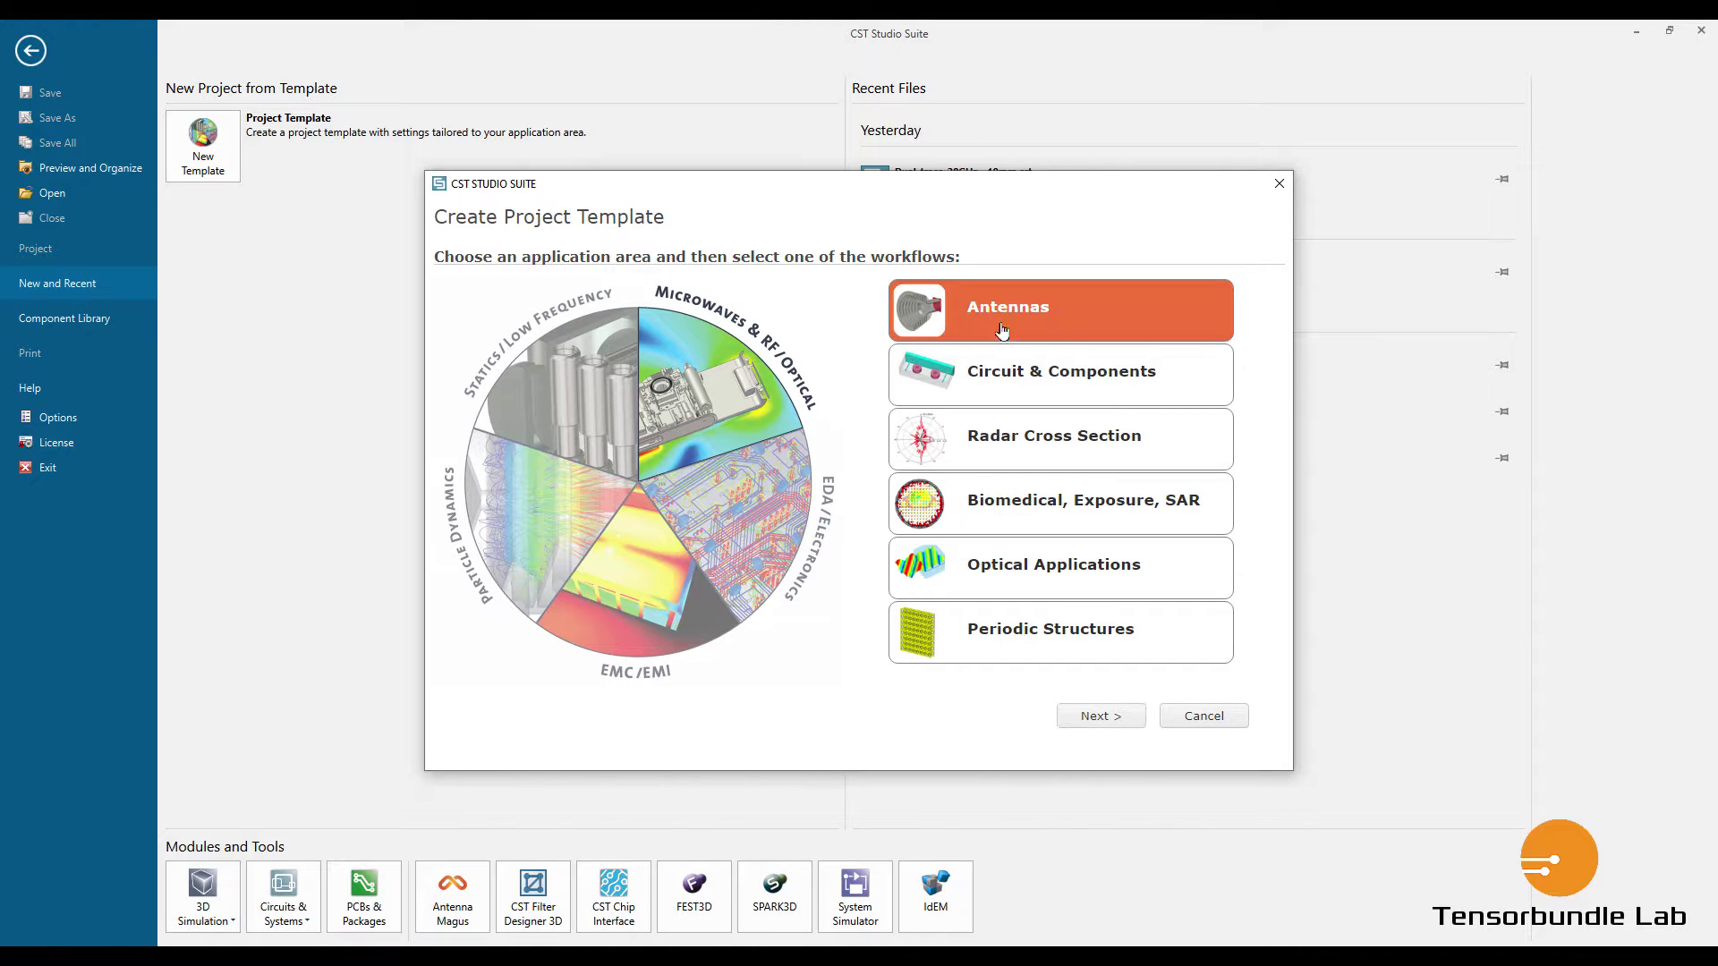
left_click(1099, 716)
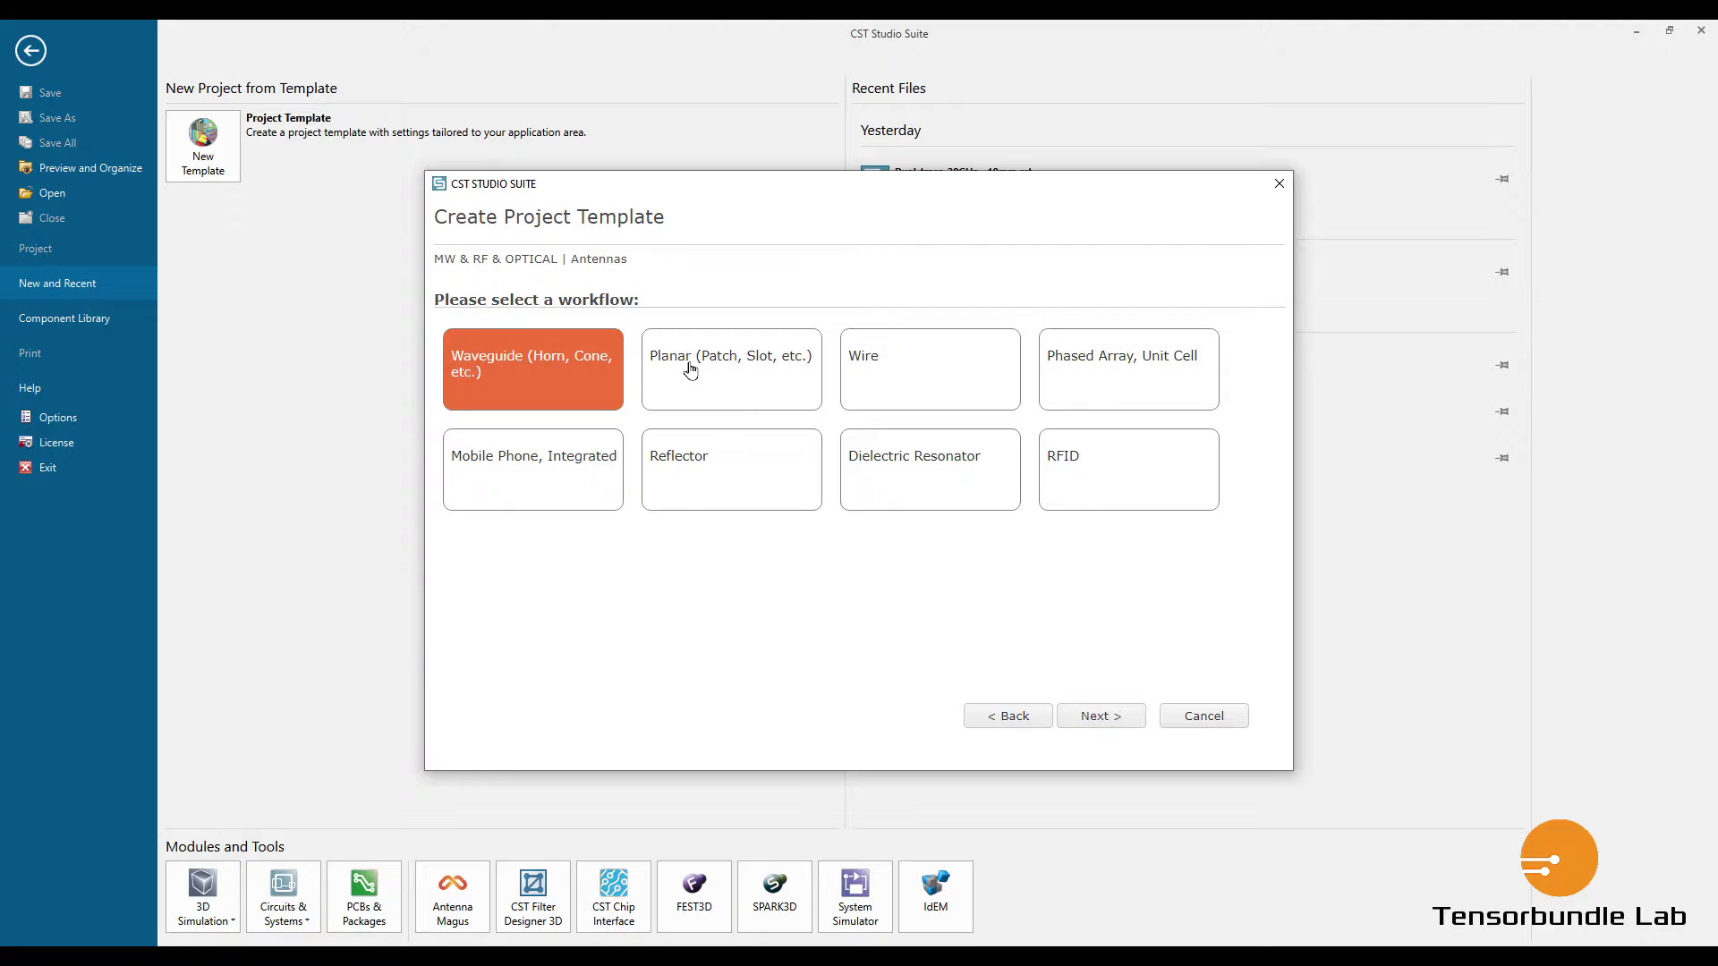
left_click(690, 368)
left_click(1100, 716)
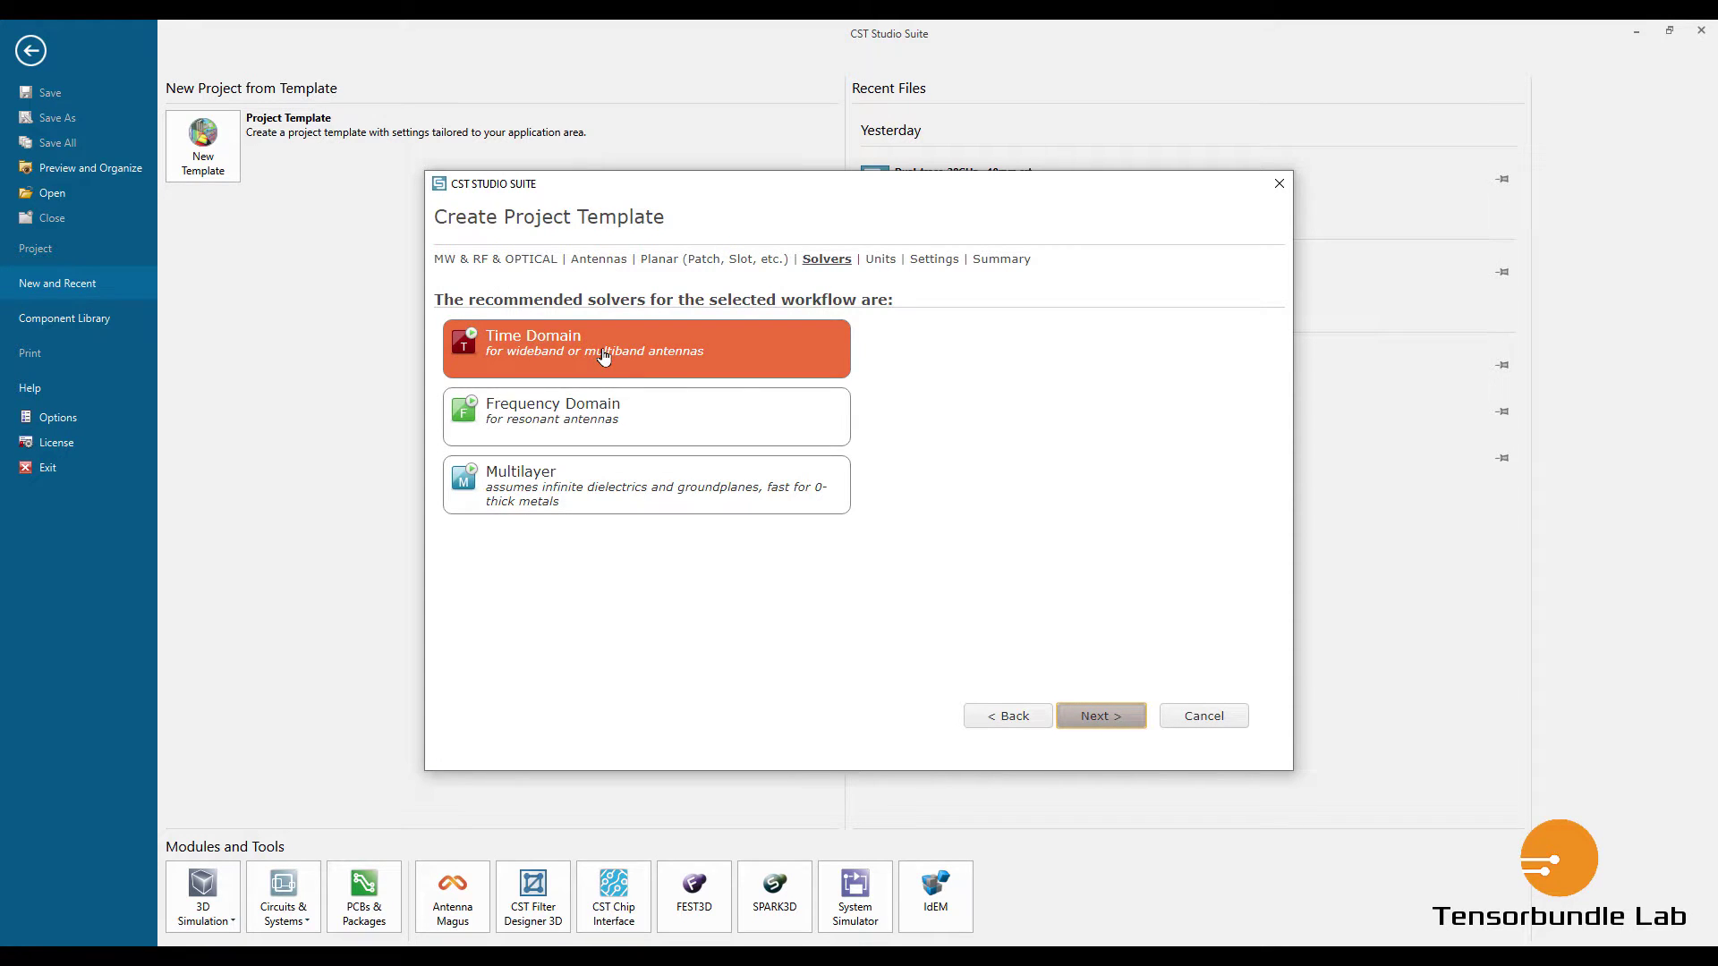
left_click(1120, 714)
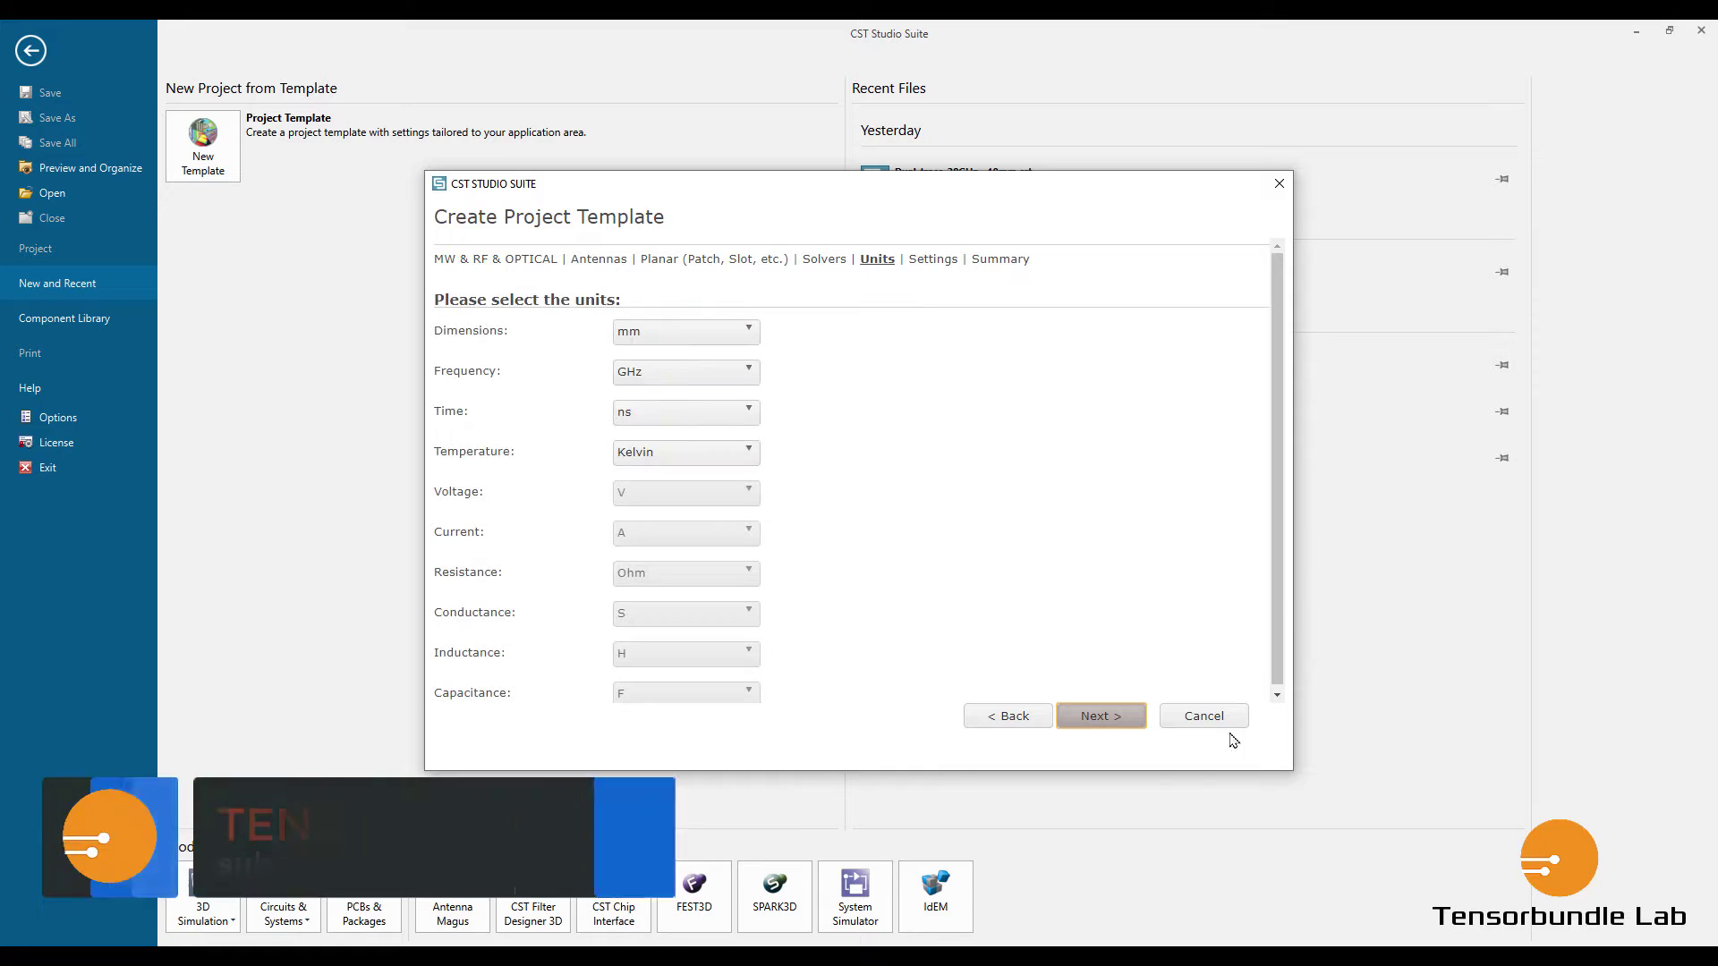
left_click(1101, 719)
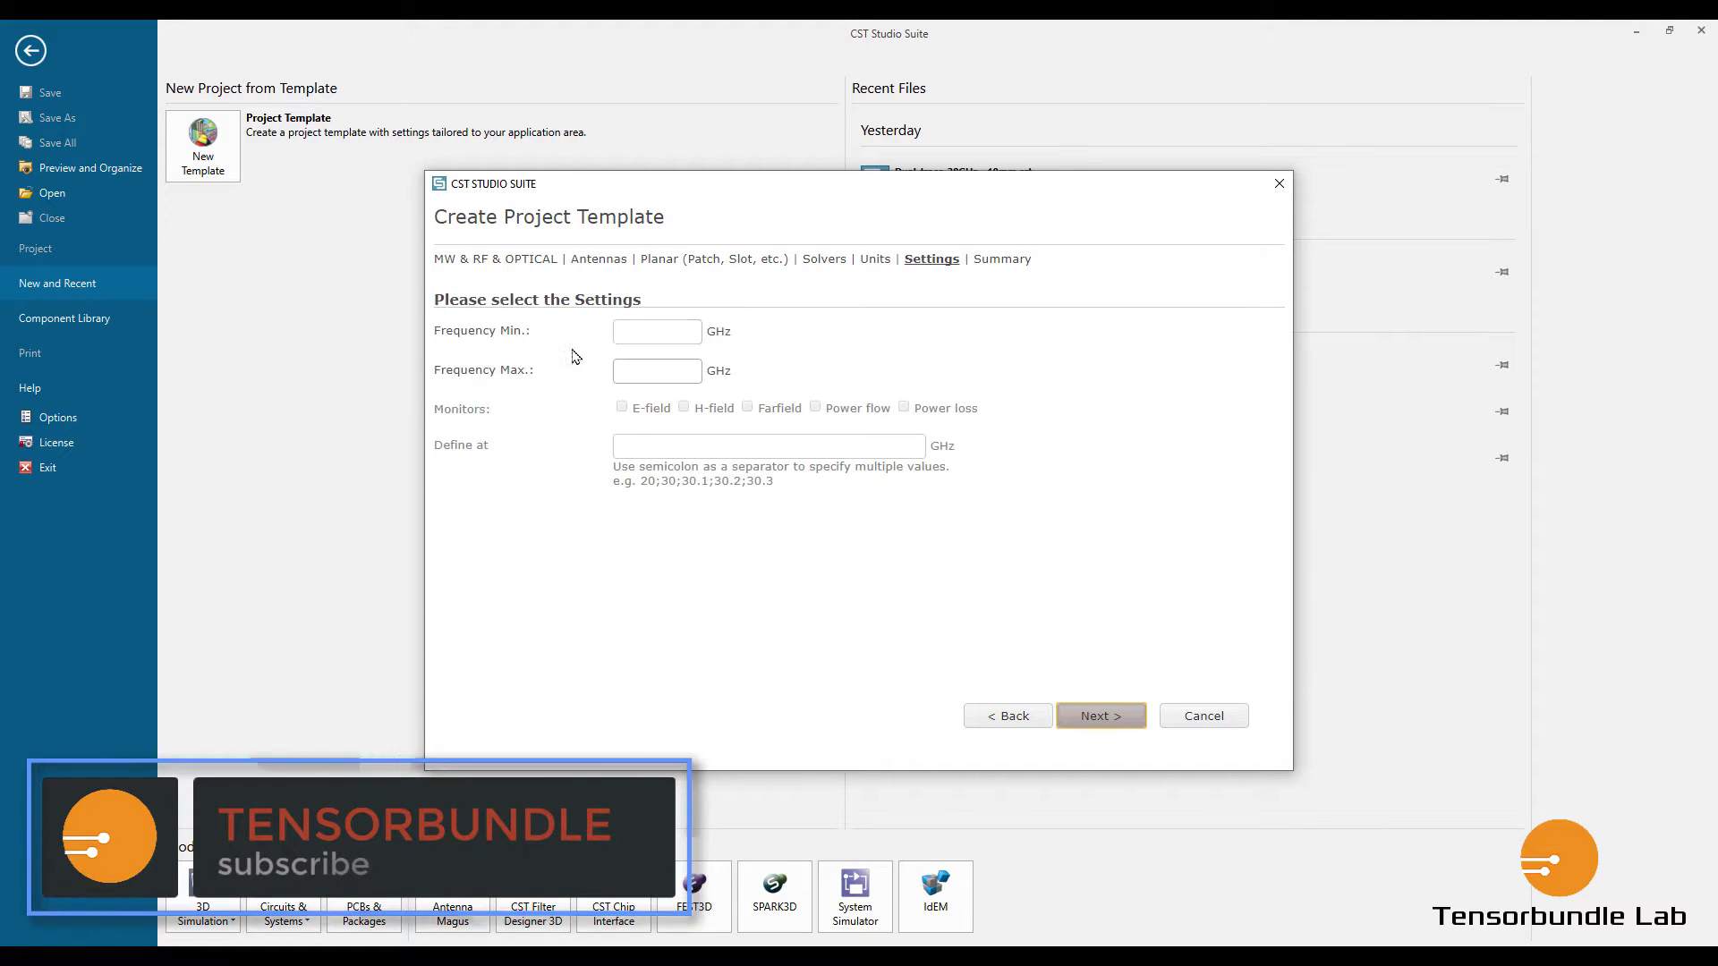
Set the template's frequency range to a minimum of 2.2 GHz and a maximum of 2.6 GHz.
left_click(654, 333)
type("2.2")
left_click(664, 374)
type("2.")
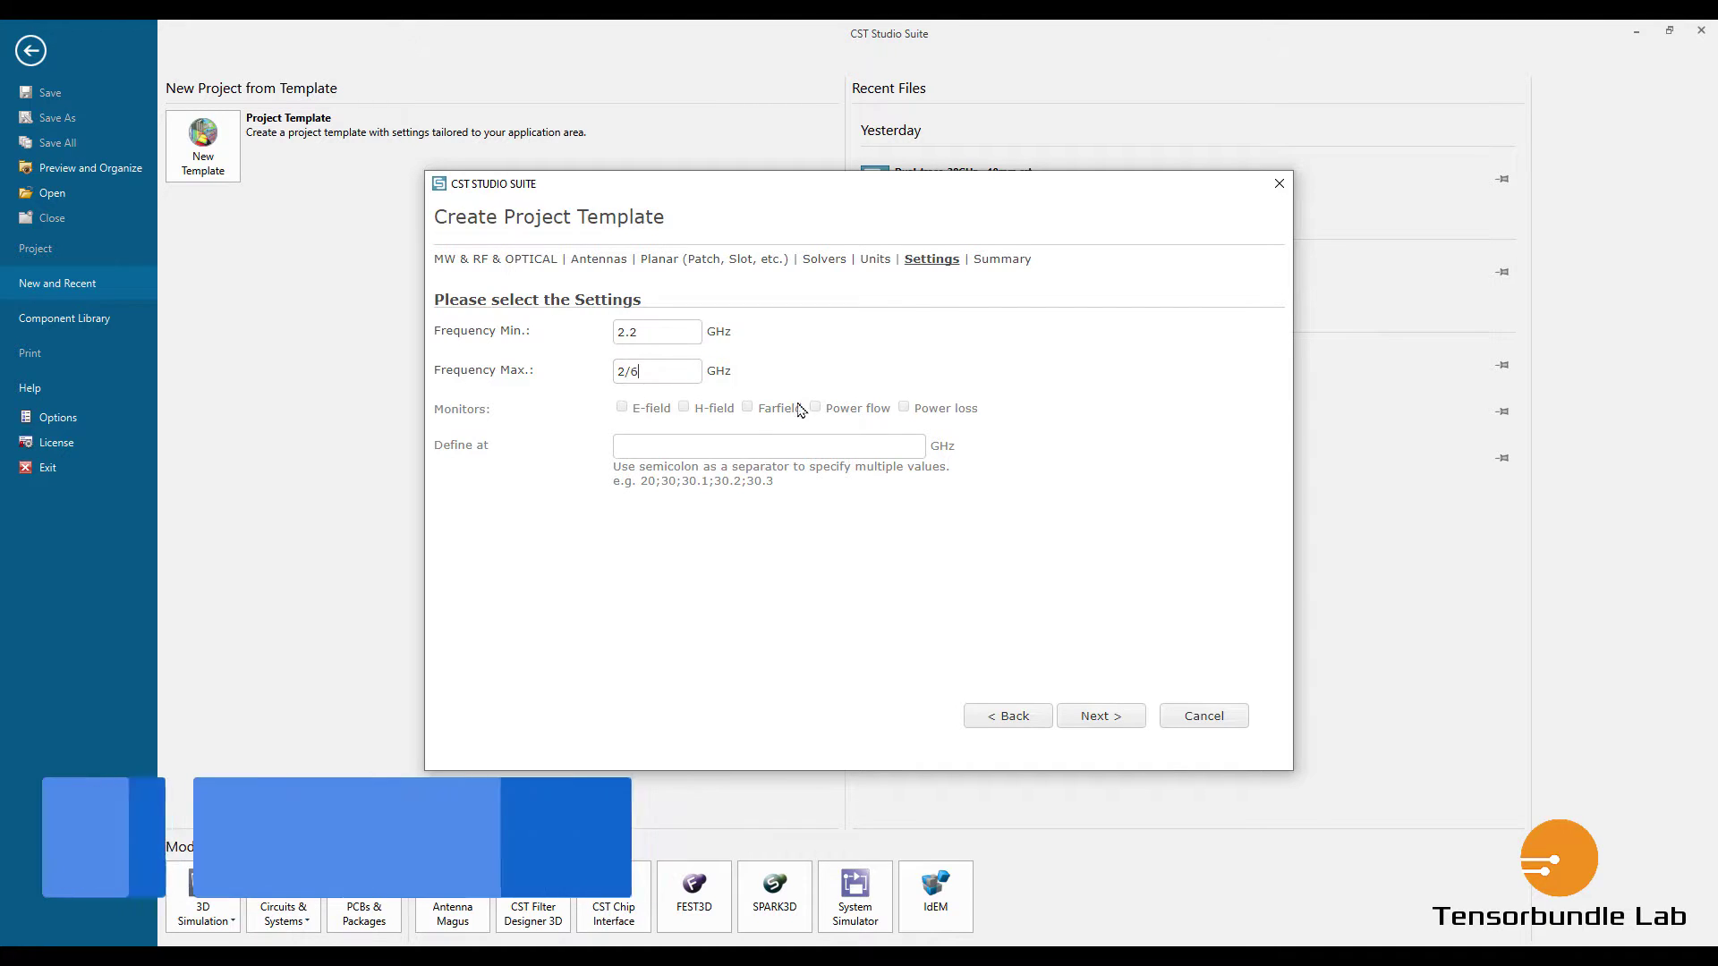
type("6")
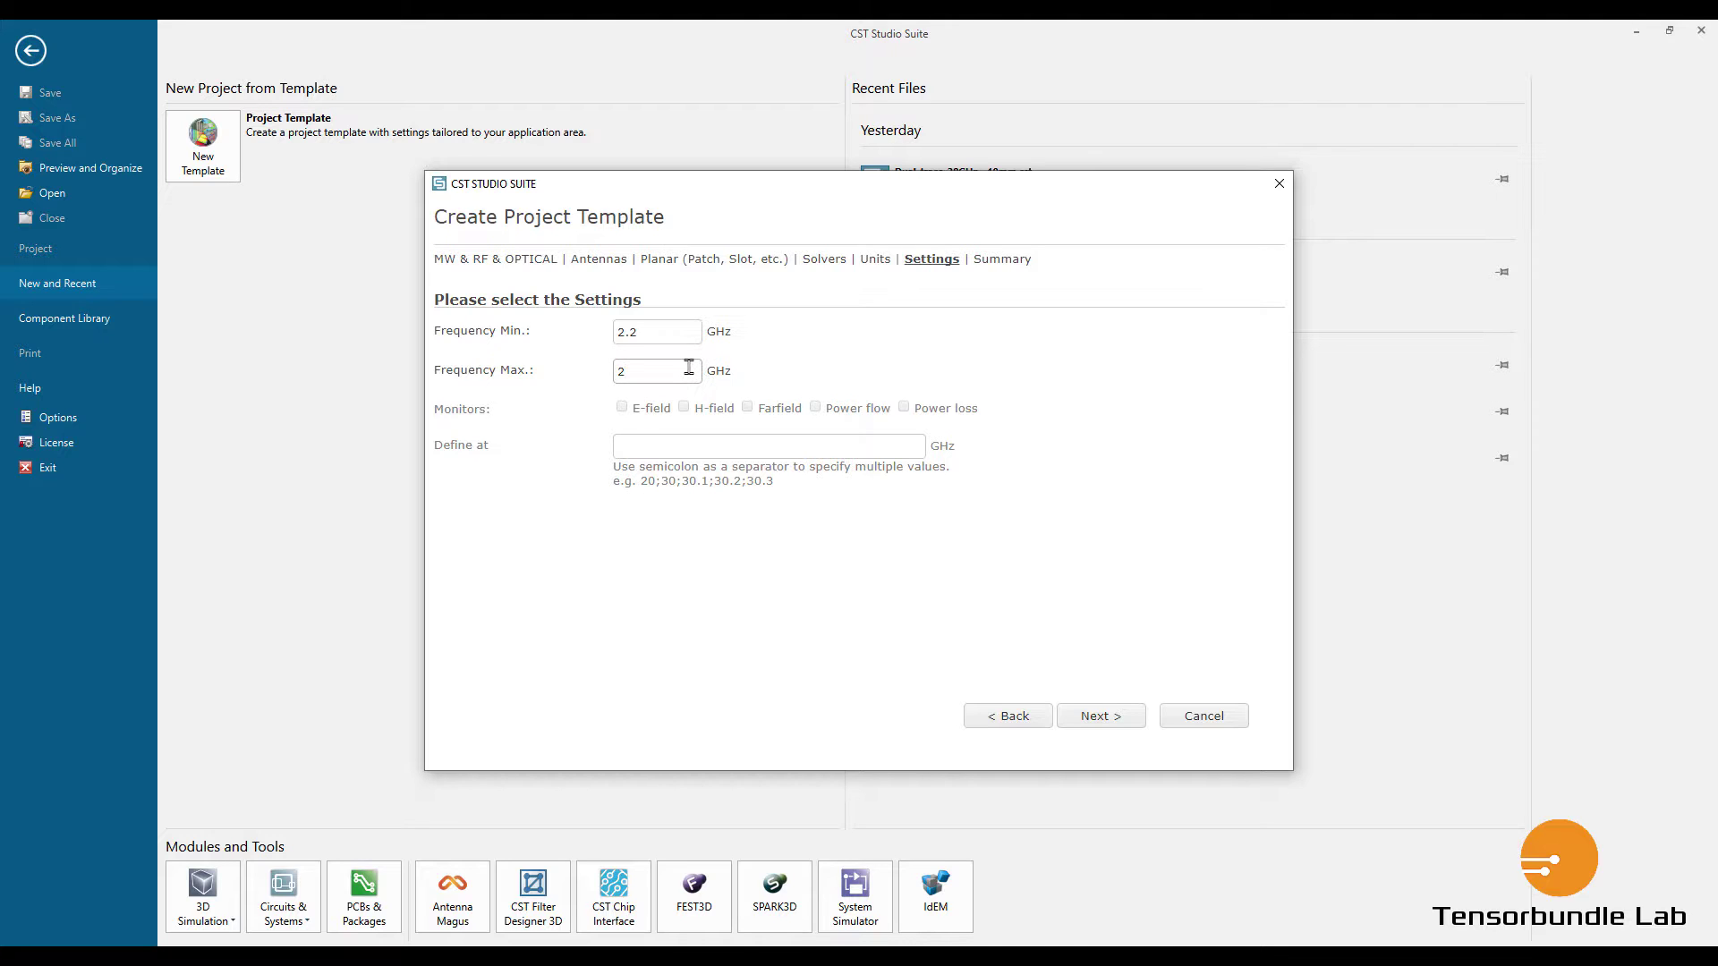
type("6")
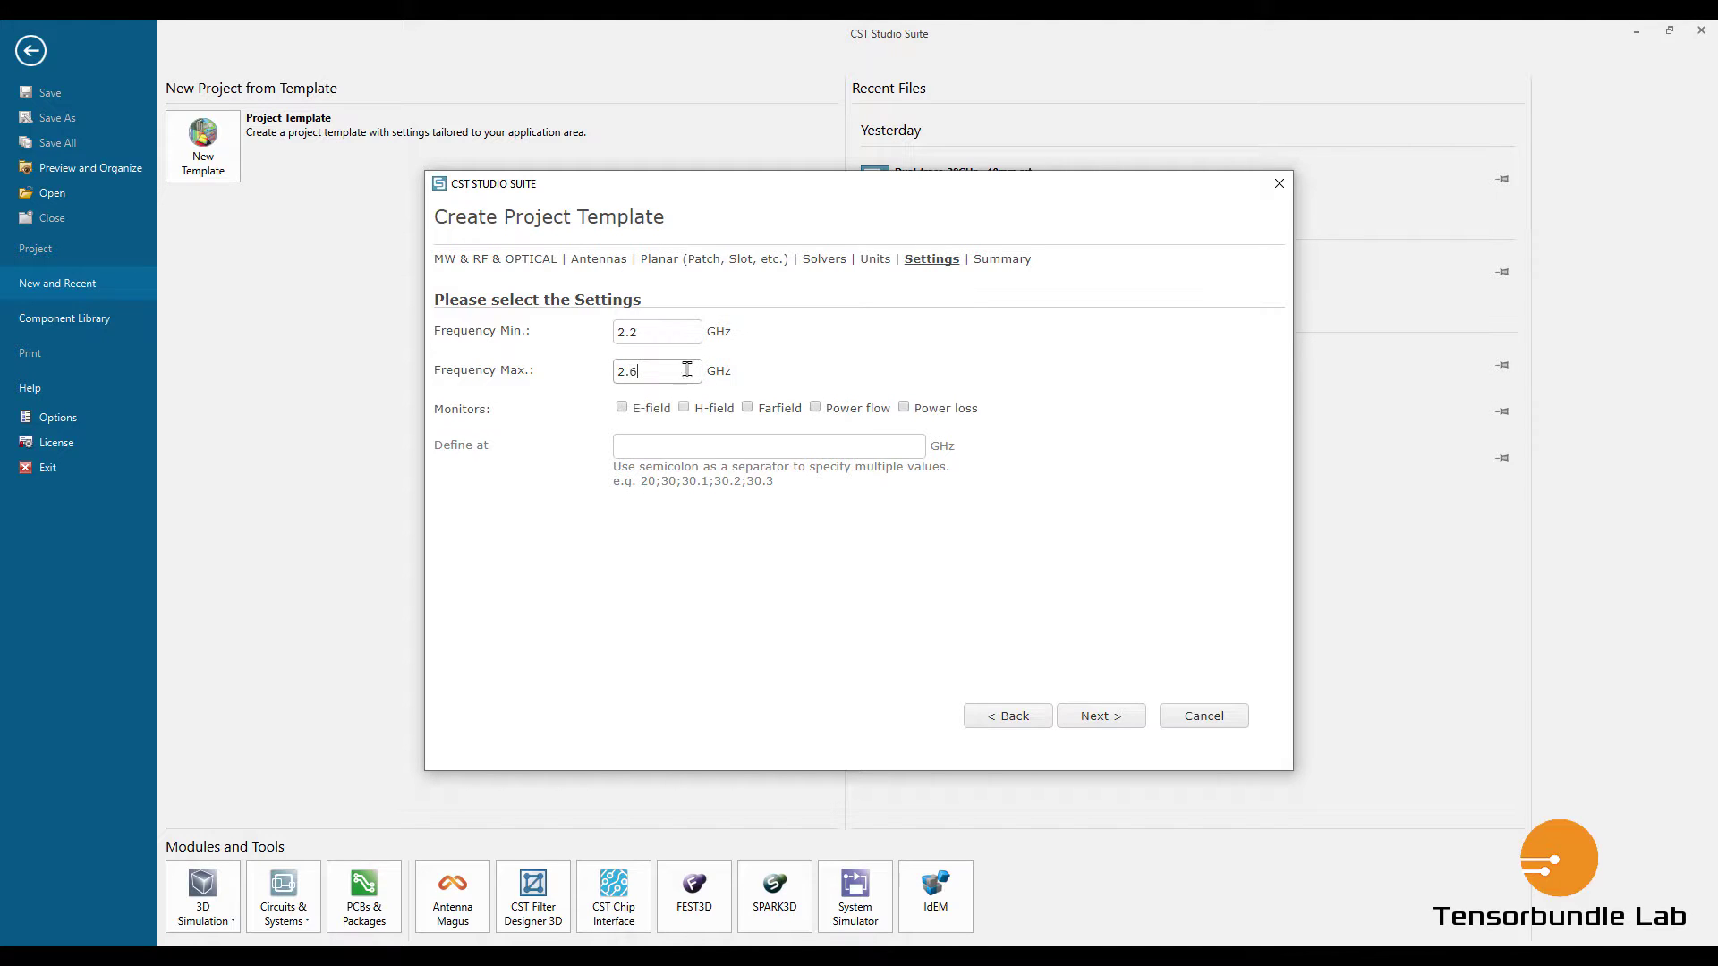
Enable E-field, H-field and Farfield monitors at 2.4 GHz and finish creating the project template.
left_click(622, 408)
left_click_drag(835, 446, 407, 451)
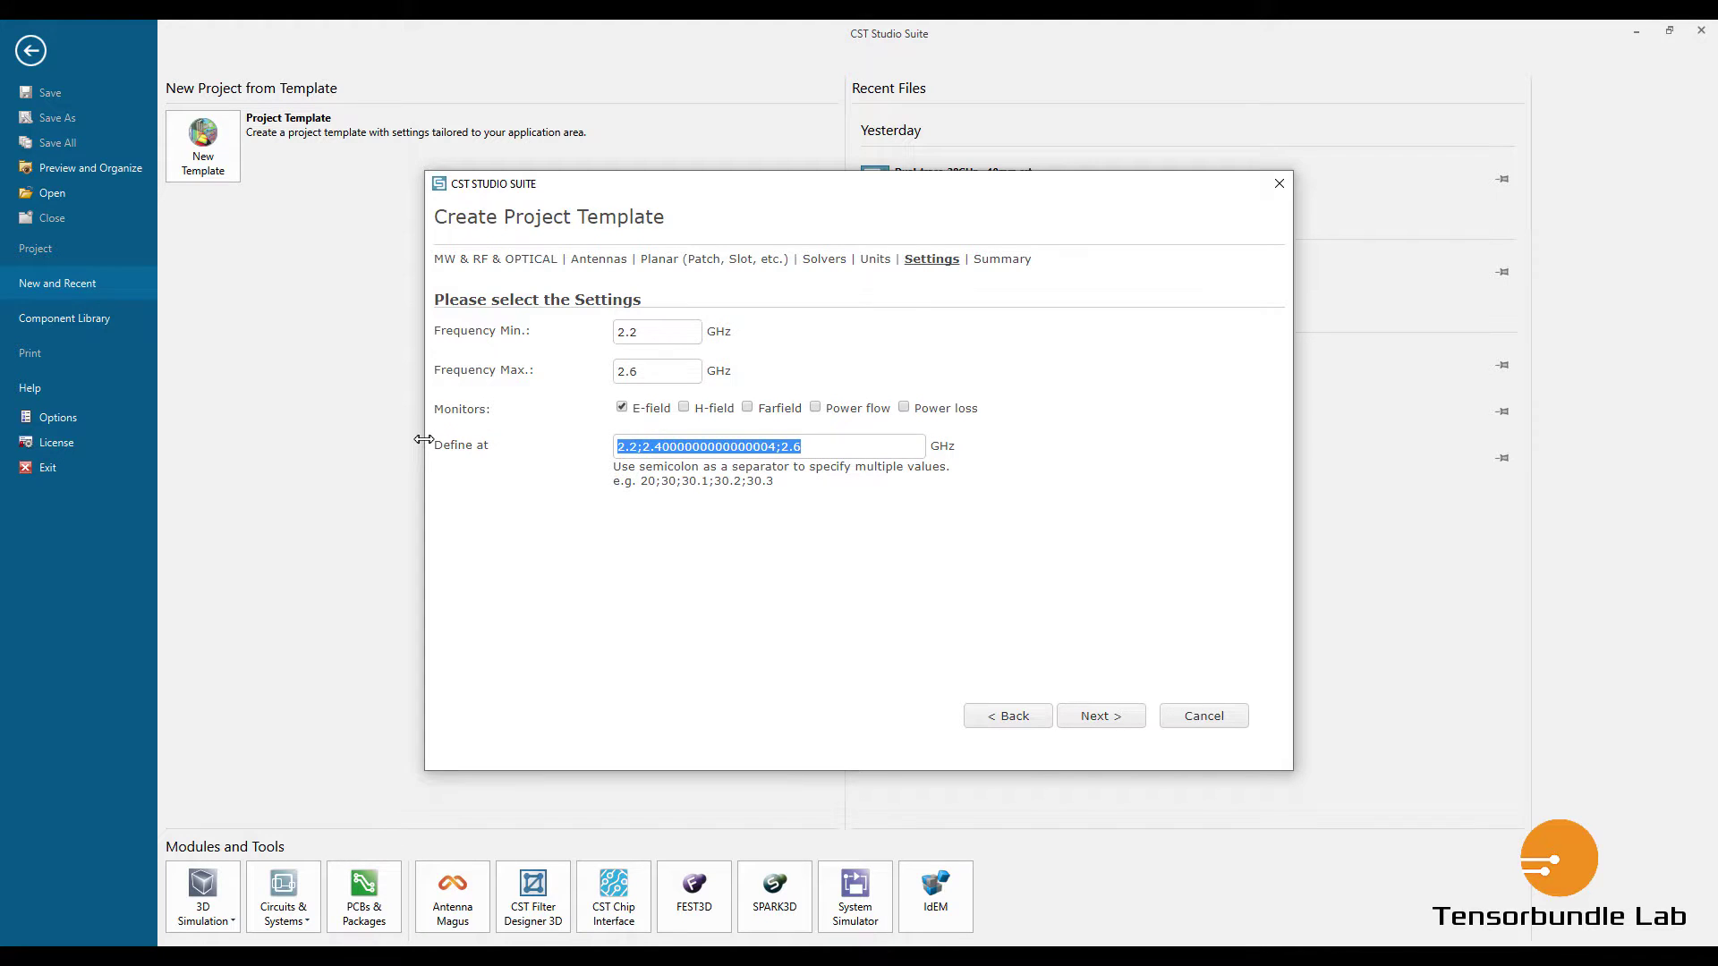
type("2.4")
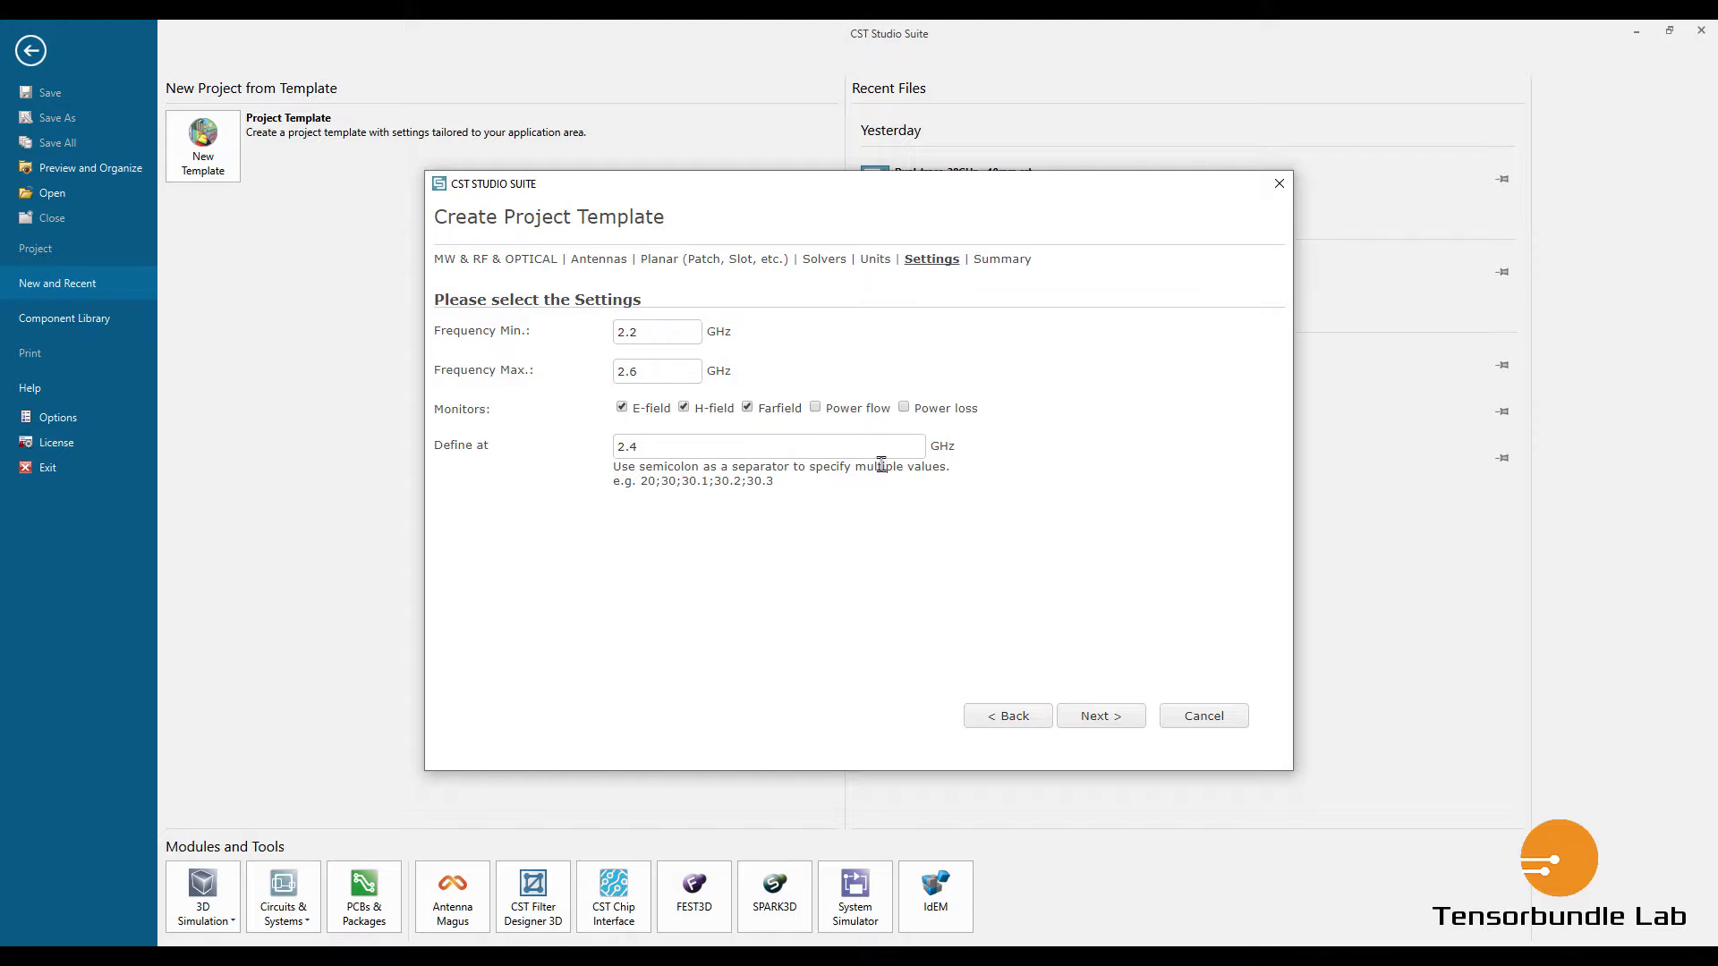
left_click(1099, 720)
left_click(1096, 715)
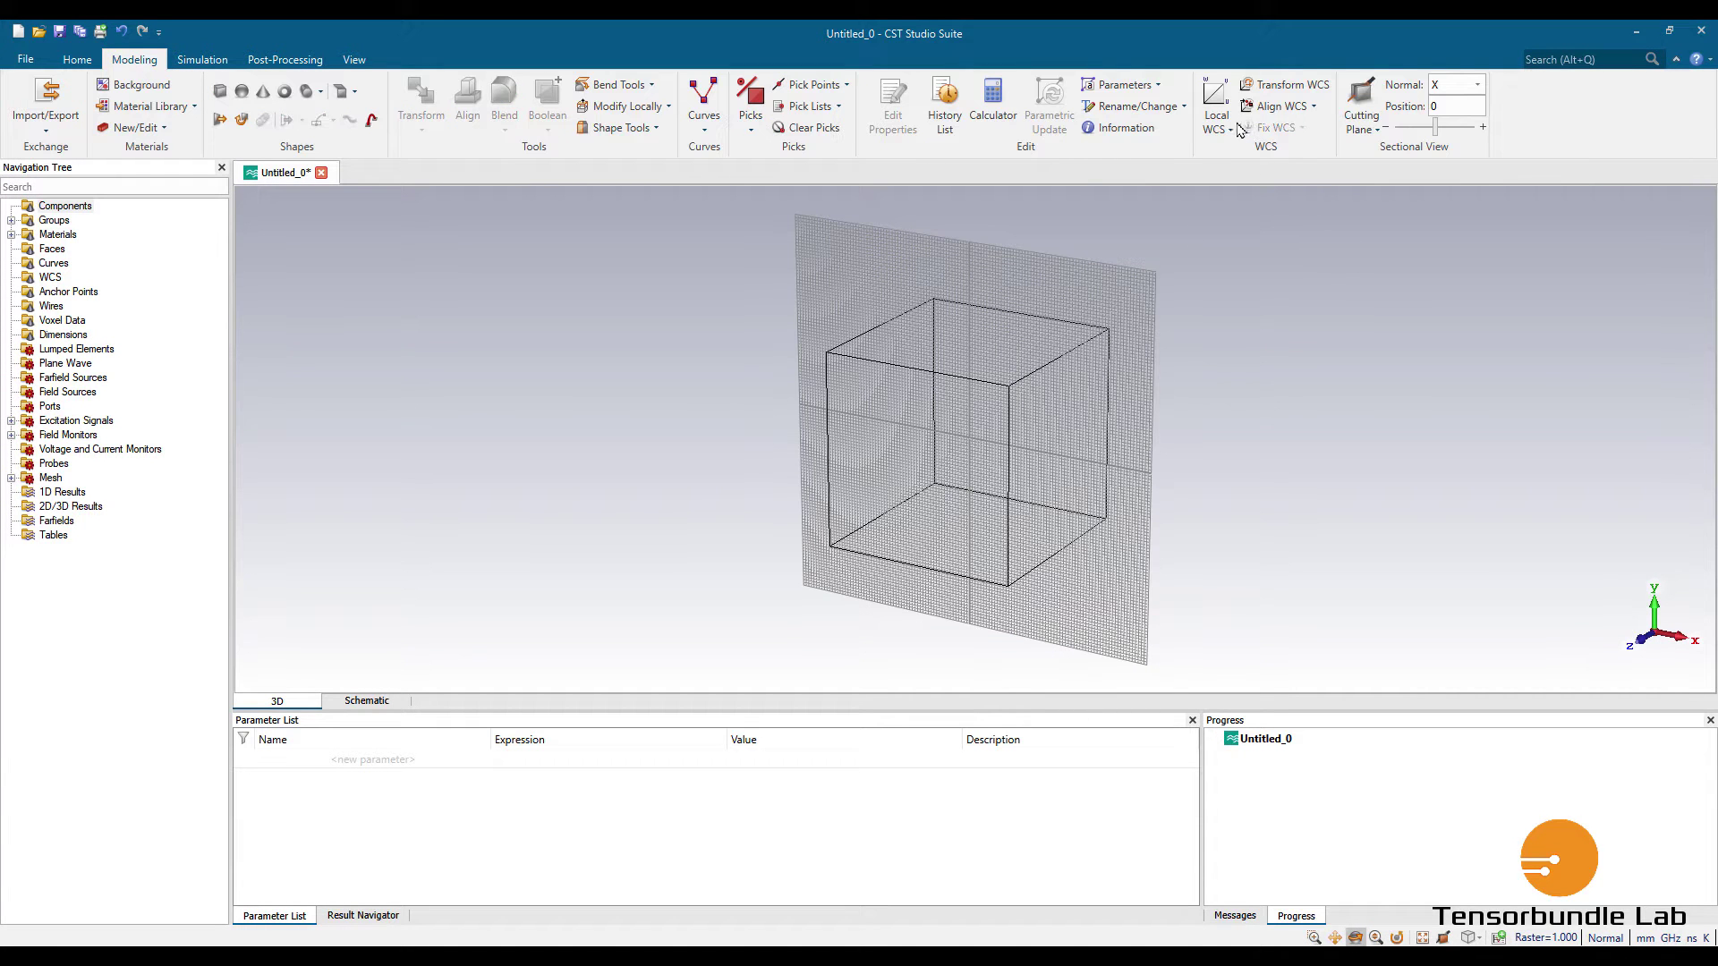
Activate the local working coordinate system and hide the bounding box.
left_click(1215, 97)
left_click_drag(1093, 420, 1047, 365)
scroll(1058, 481, "up", 3)
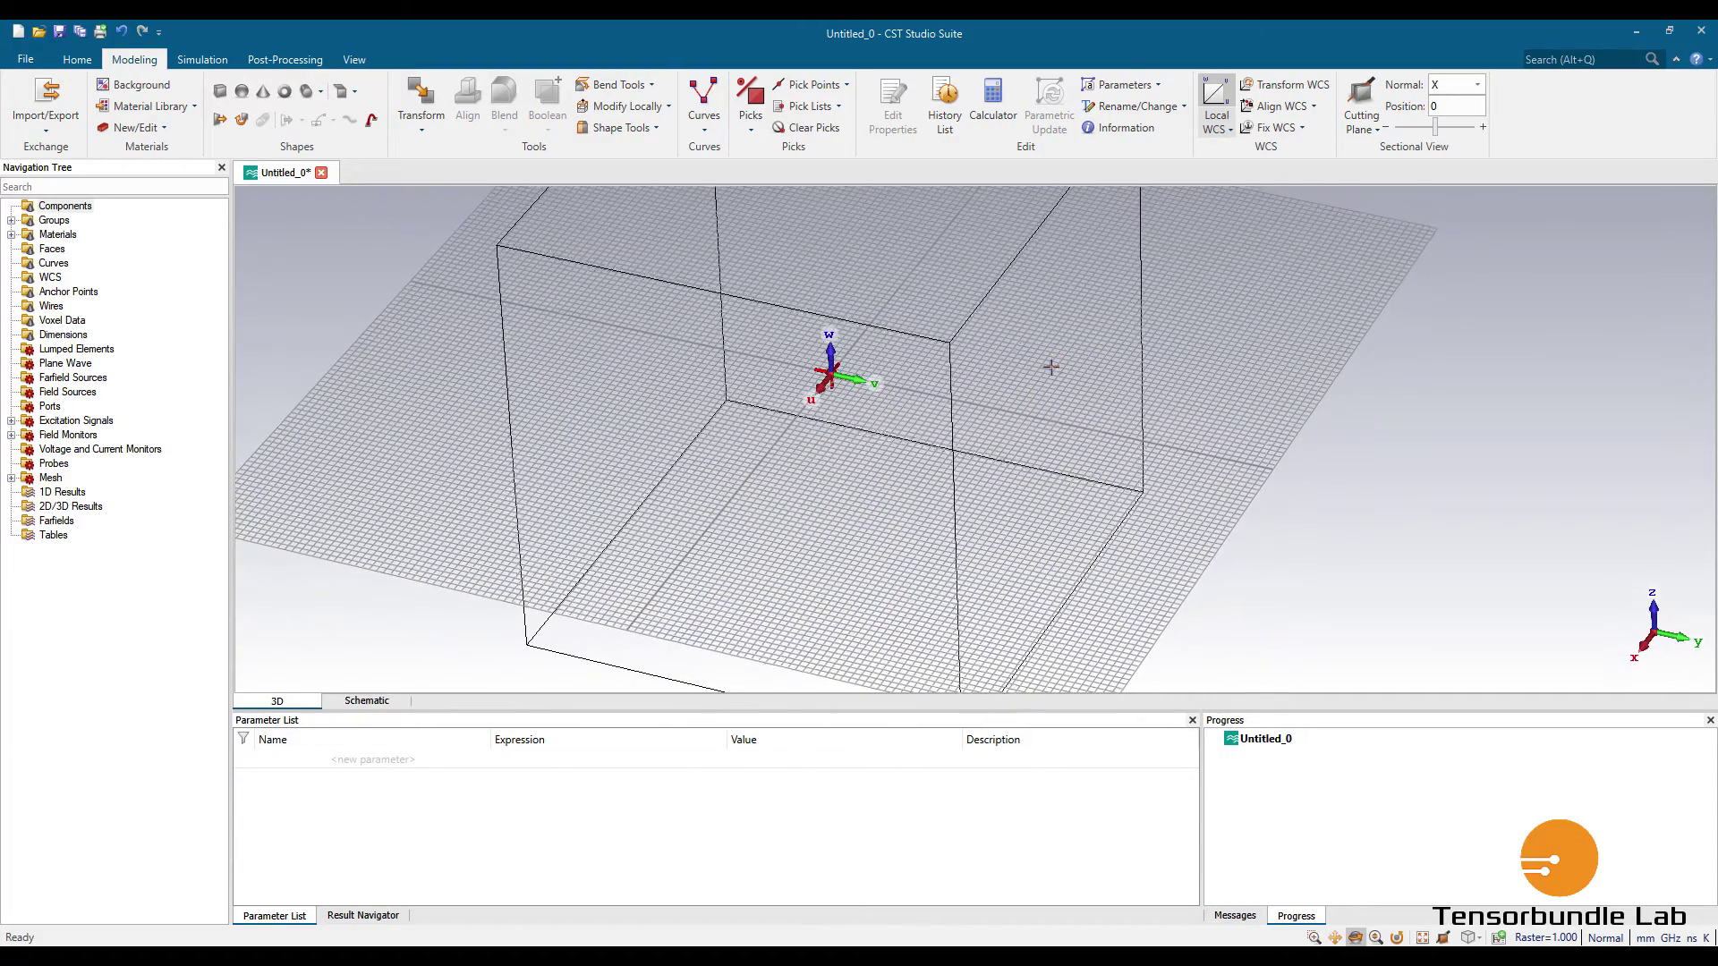
left_click(354, 59)
left_click(308, 108)
scroll(893, 362, "up", 3)
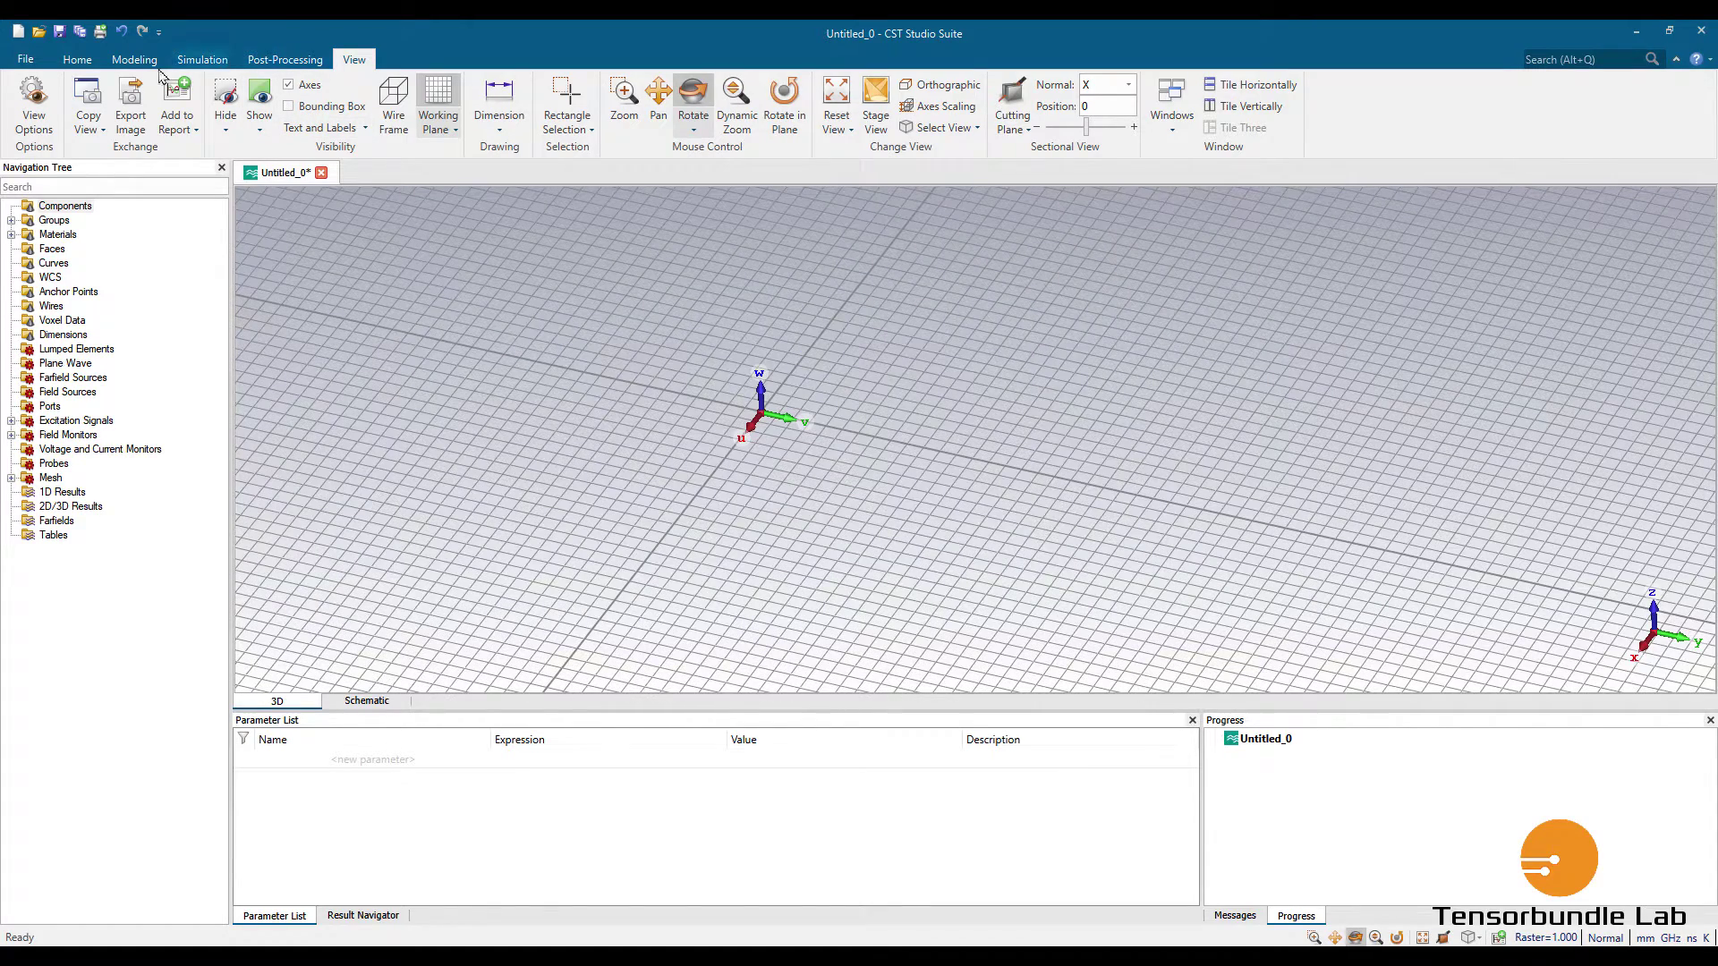
Draw a brick around the origin, about 24.4 by 37 mm on the working plane and about 4.8 mm high.
left_click(134, 60)
left_click(220, 91)
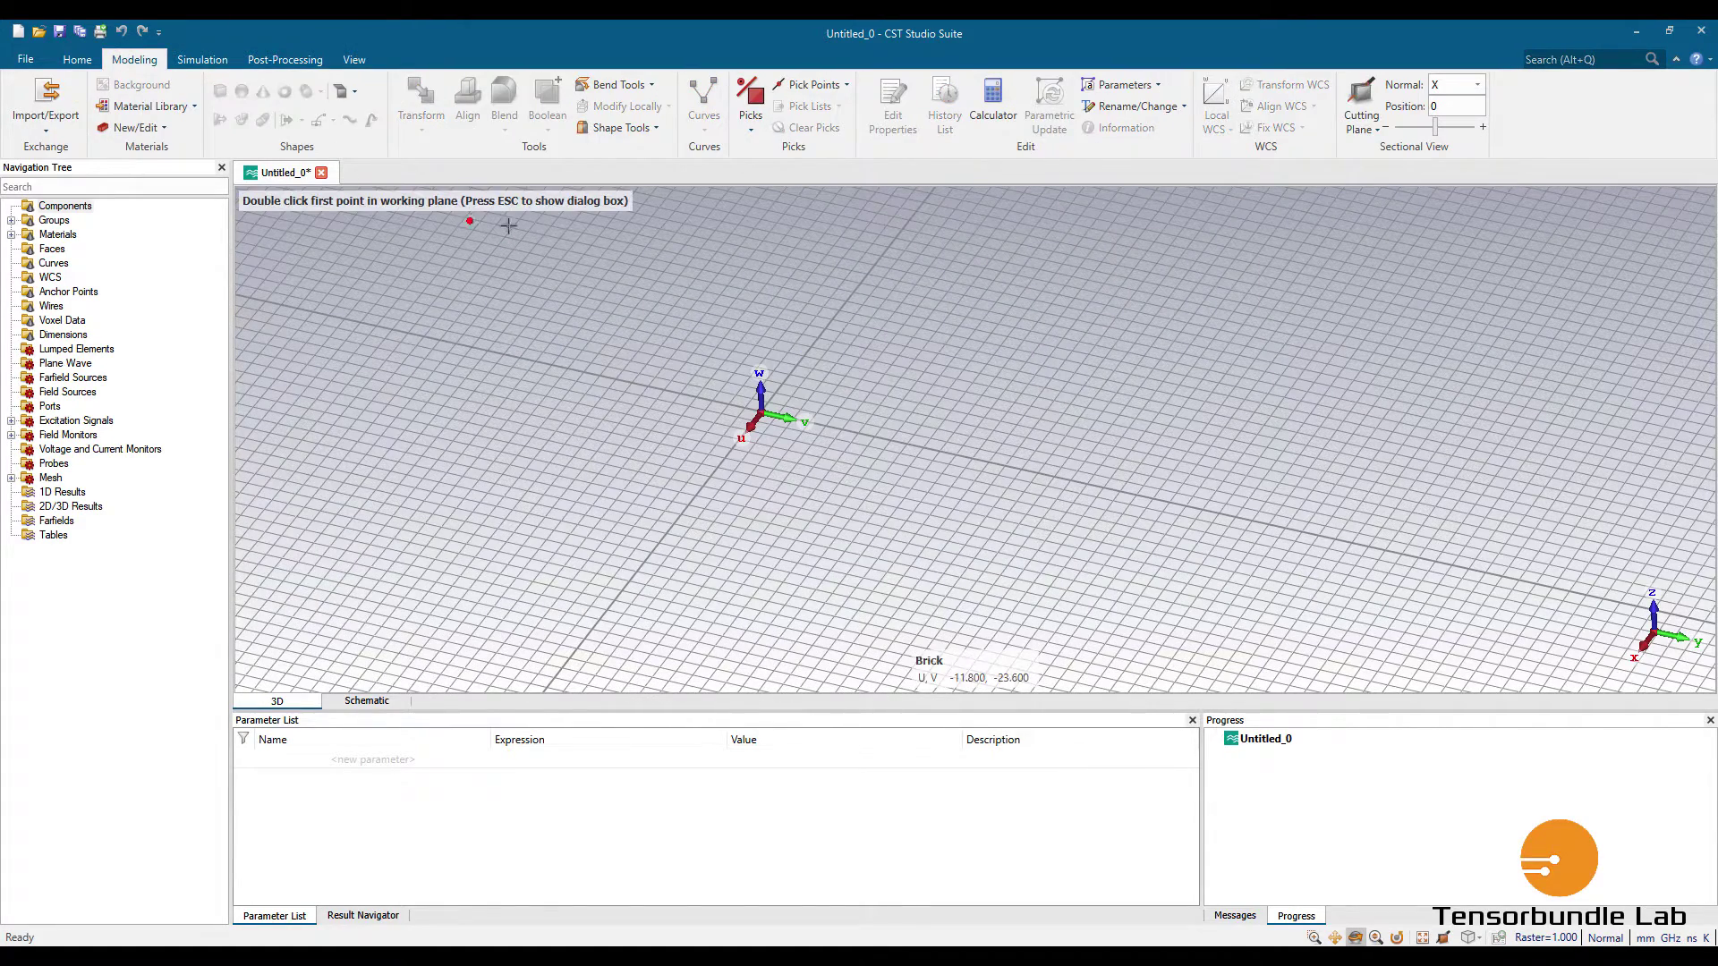
double_click(597, 243)
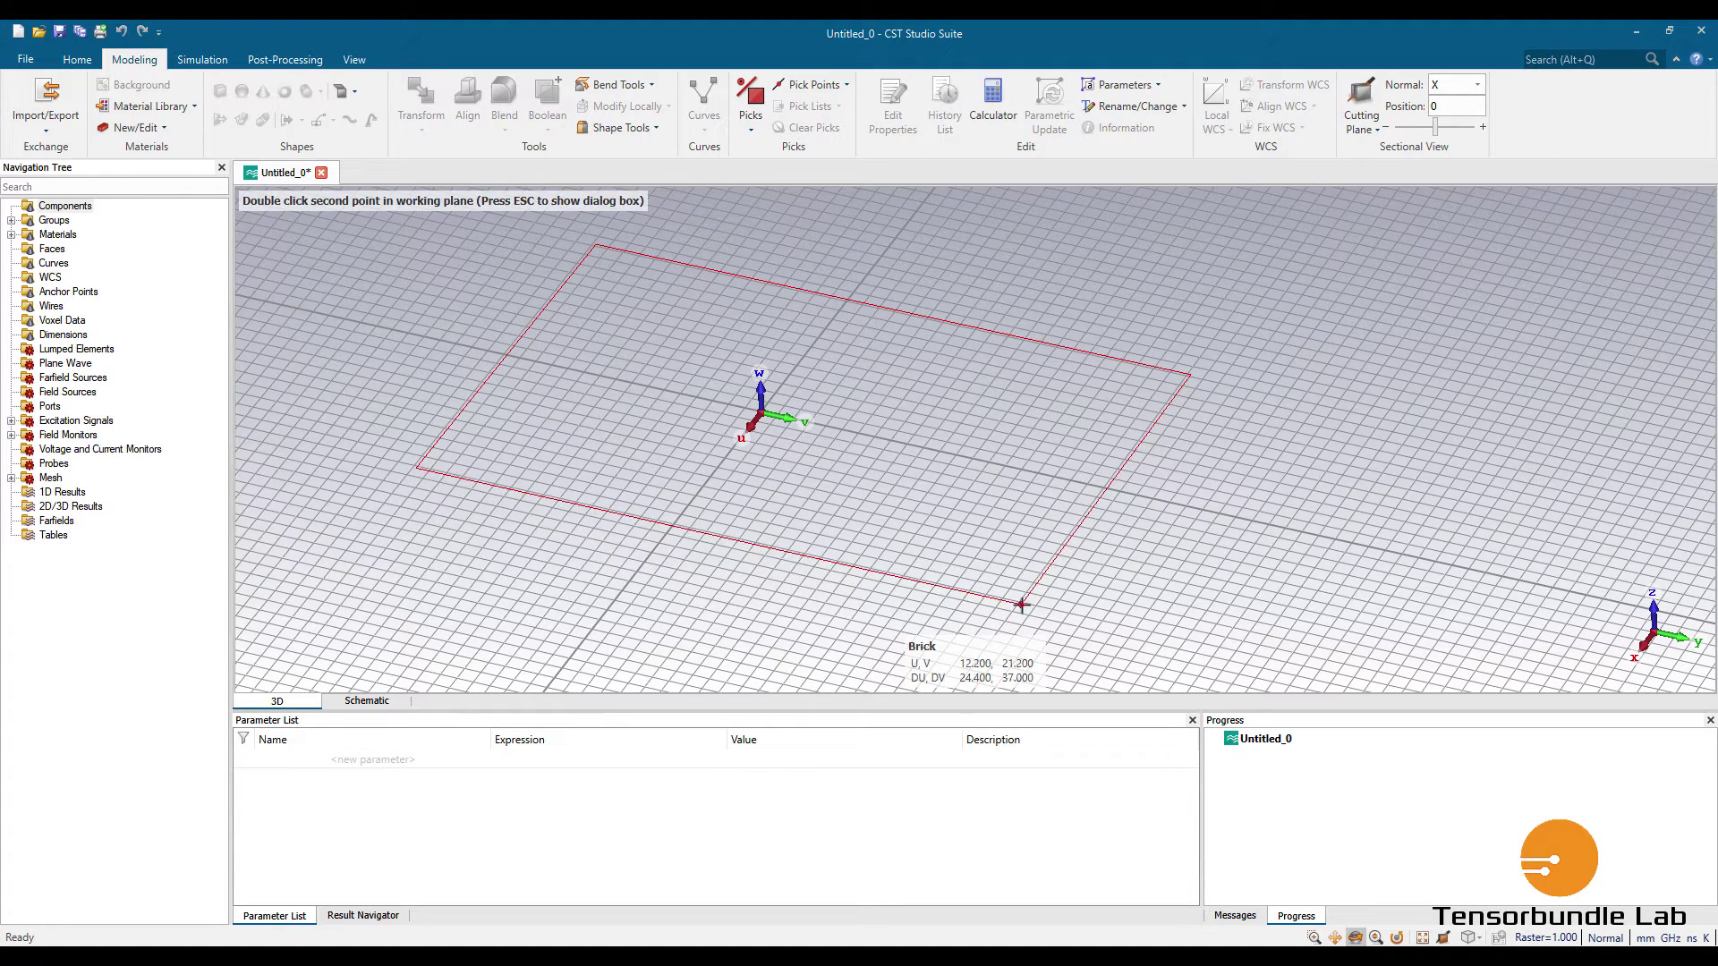
double_click(1021, 602)
double_click(1193, 567)
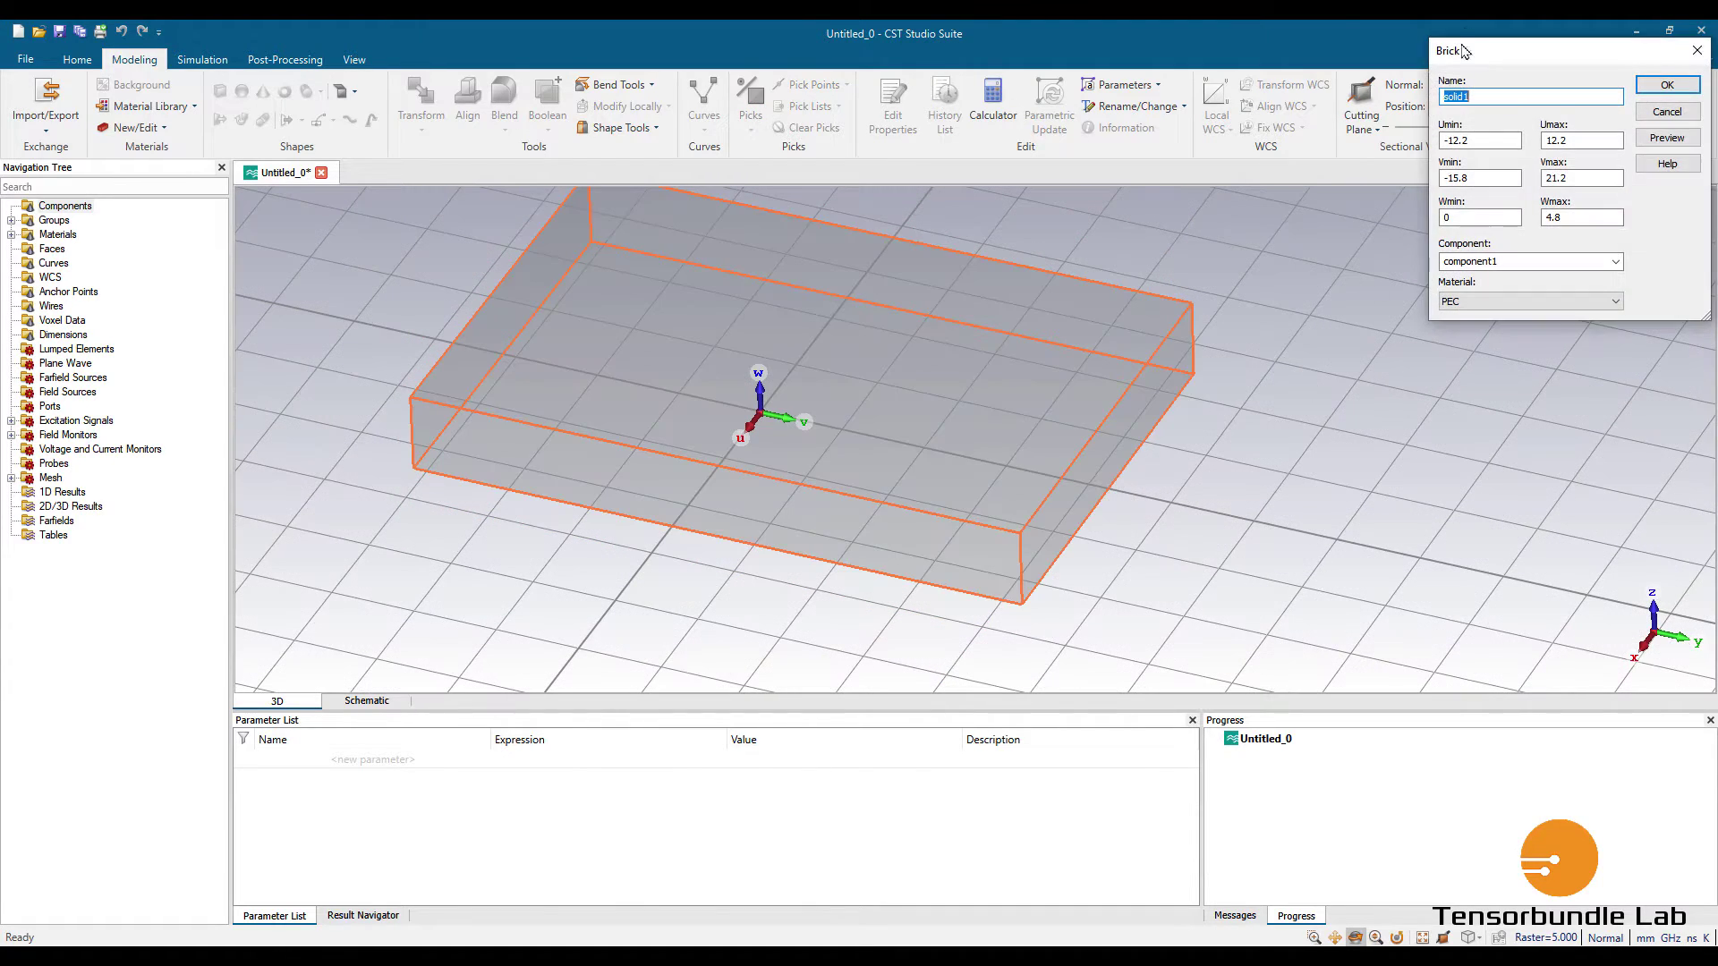
Name the brick substrate and set its U extent from -SL/2 to SL/2.
left_click_drag(1472, 54, 1009, 324)
type("substrate")
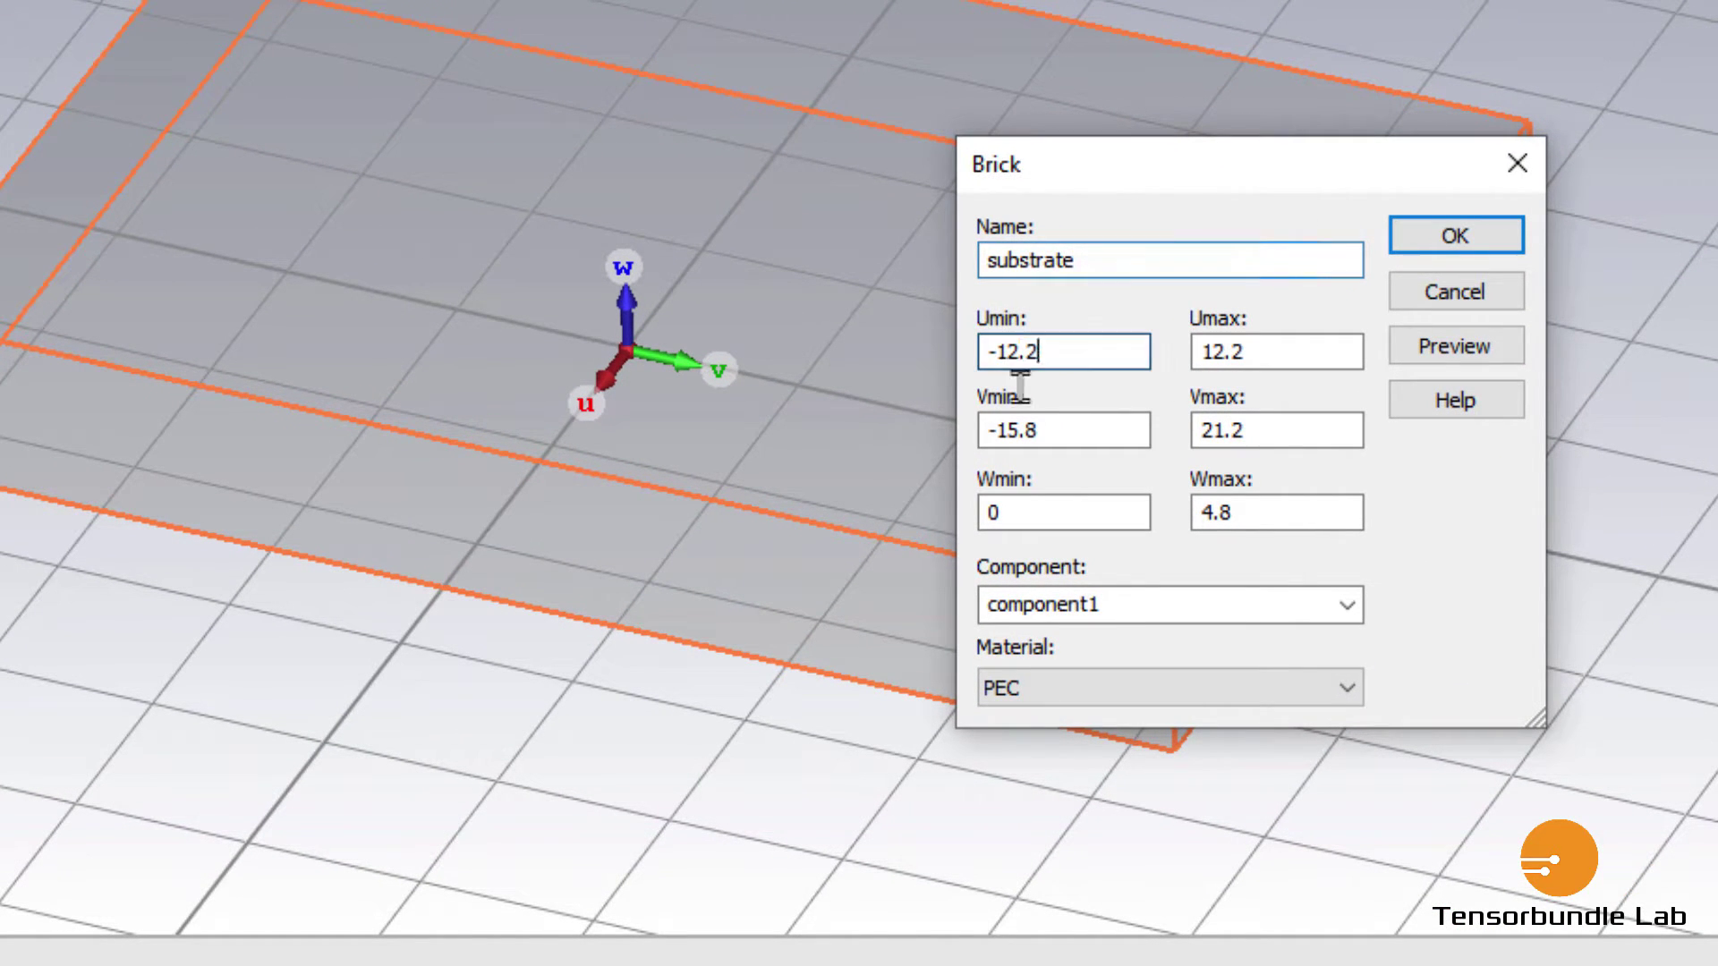
left_click_drag(1042, 353, 1002, 396)
type("SL/2")
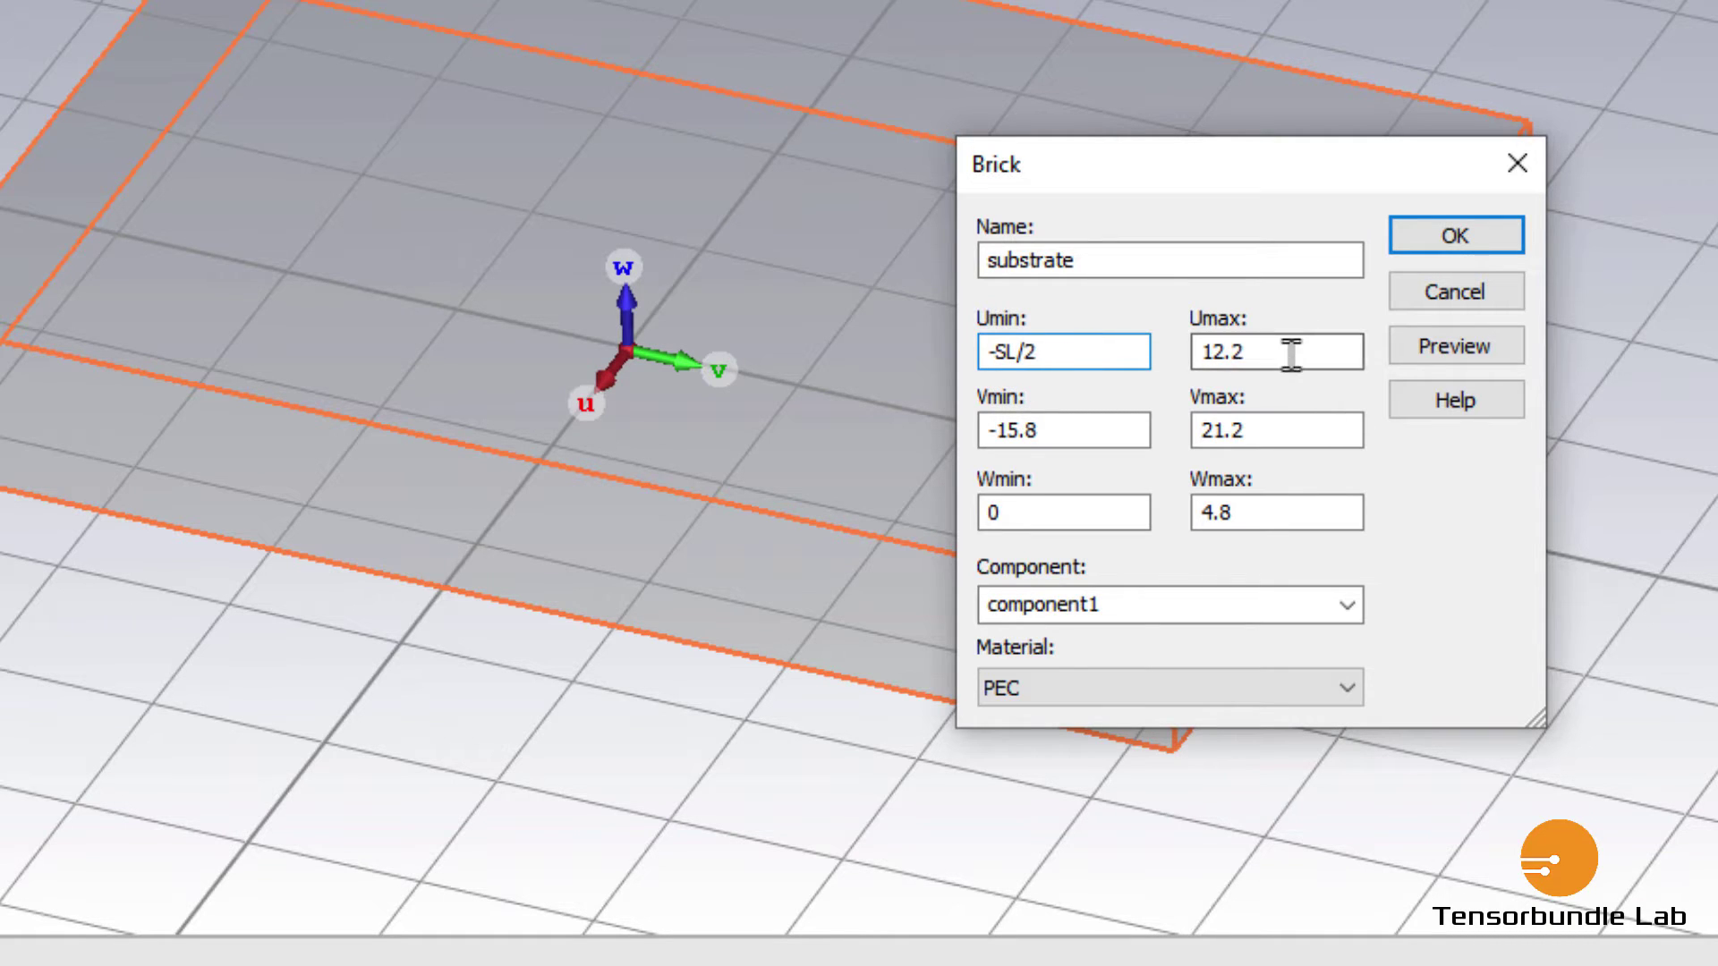
left_click_drag(1291, 354, 829, 345)
type("SL/2")
Set the substrate's V extent from -SW/2 to SW/2 and its W extent from -SH to 0.
left_click_drag(1127, 430, 999, 484)
type("SW/2")
left_click_drag(1253, 430, 934, 429)
type("S")
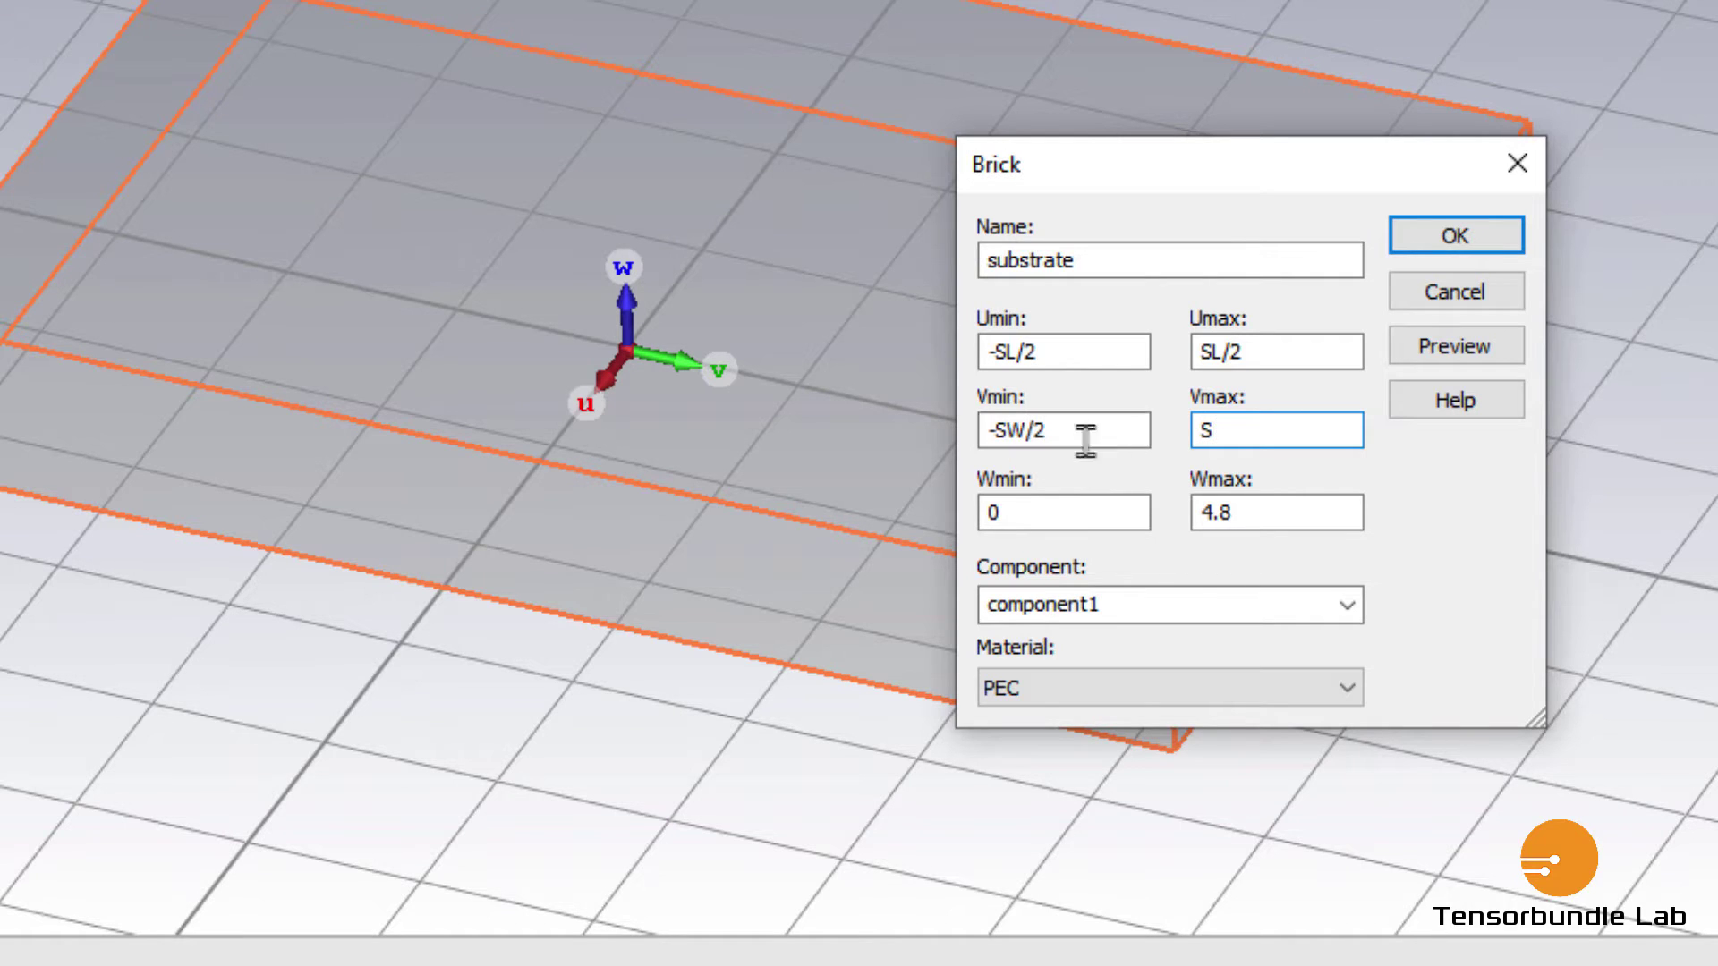
type("W/2")
left_click_drag(1254, 506, 1120, 510)
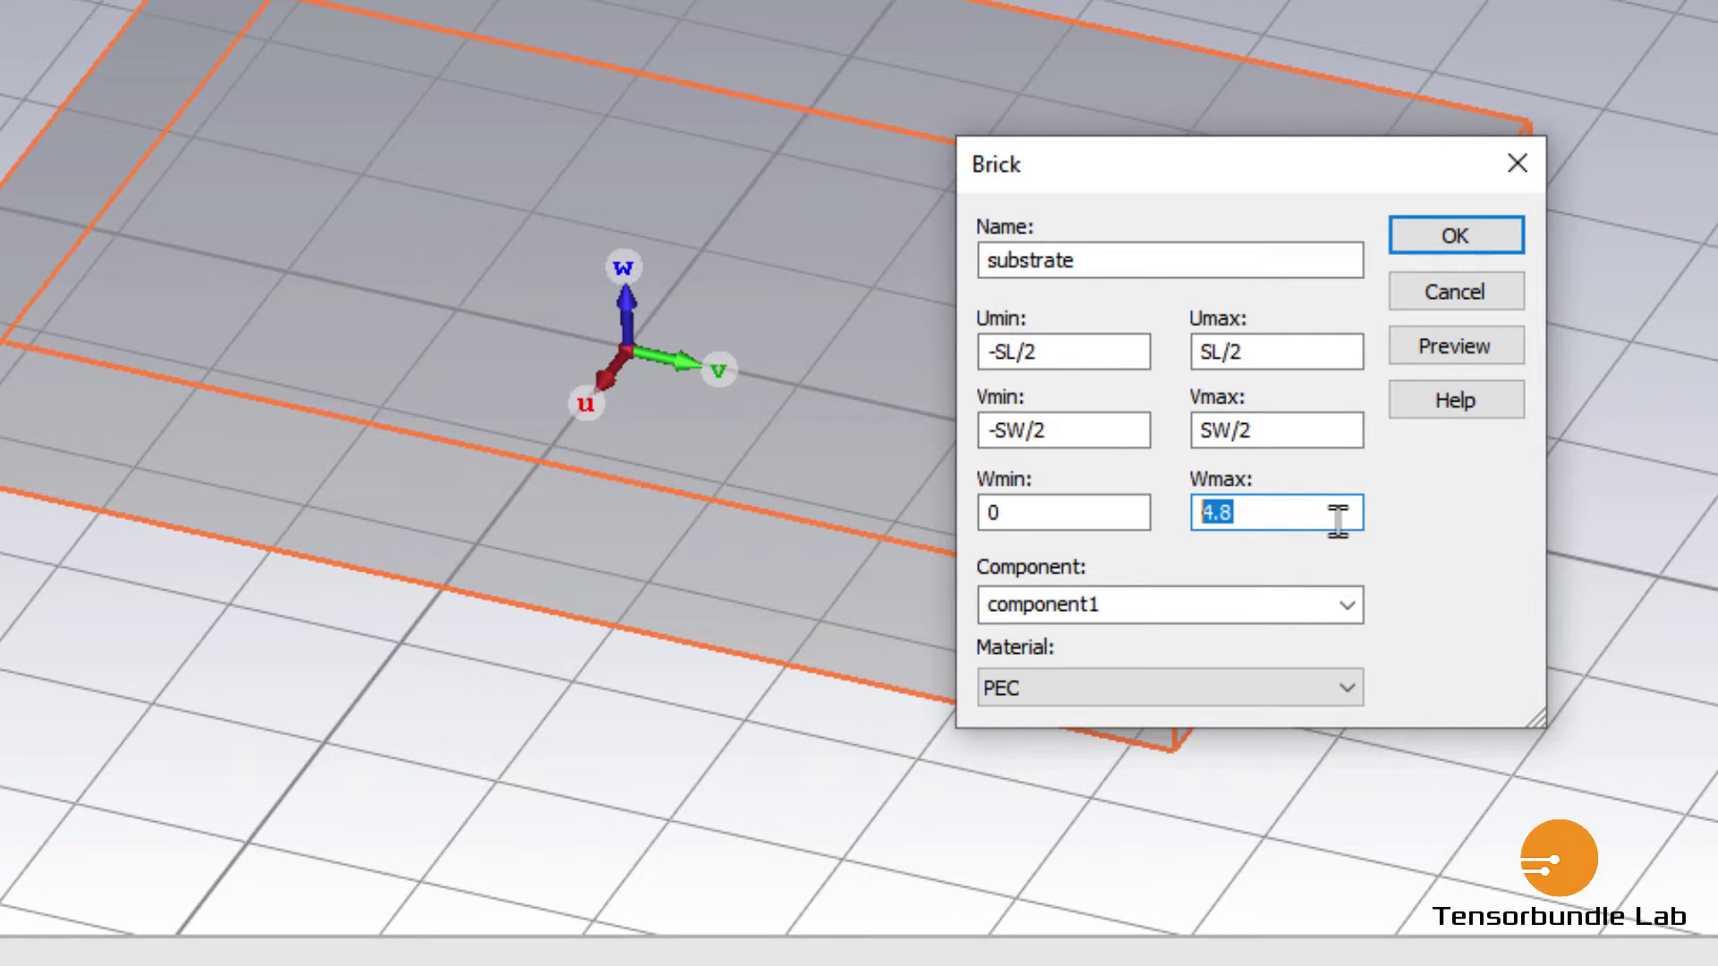
key("BackSpace")
double_click(1078, 508)
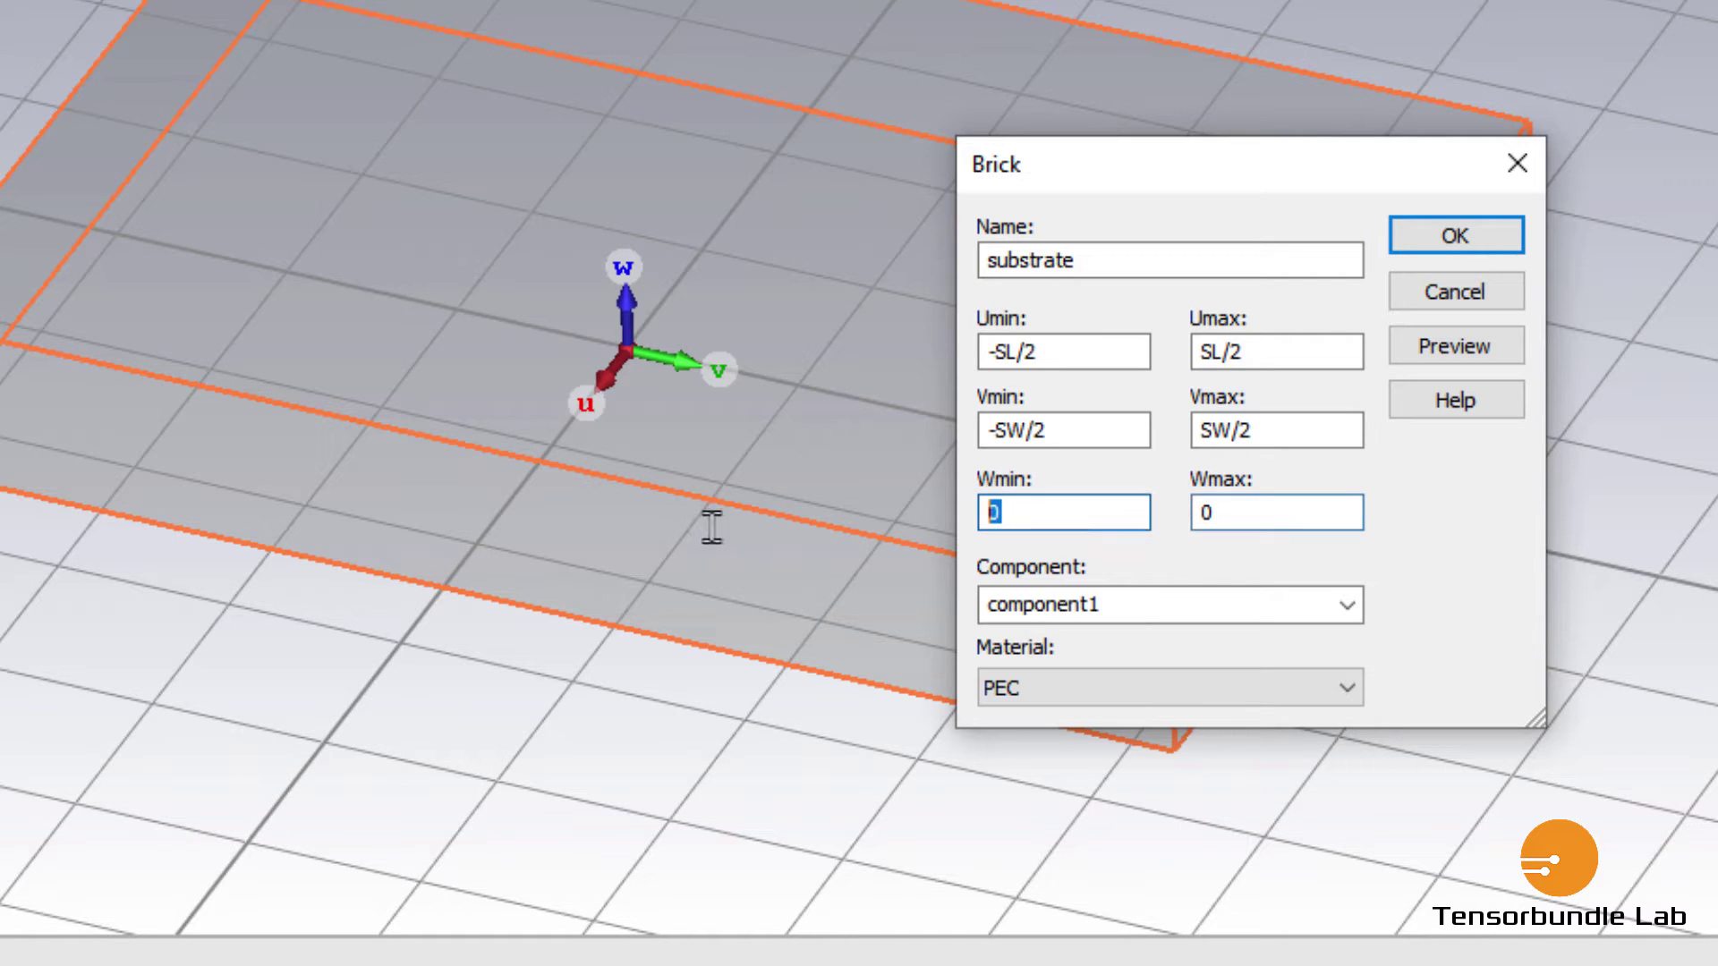
type("-SH")
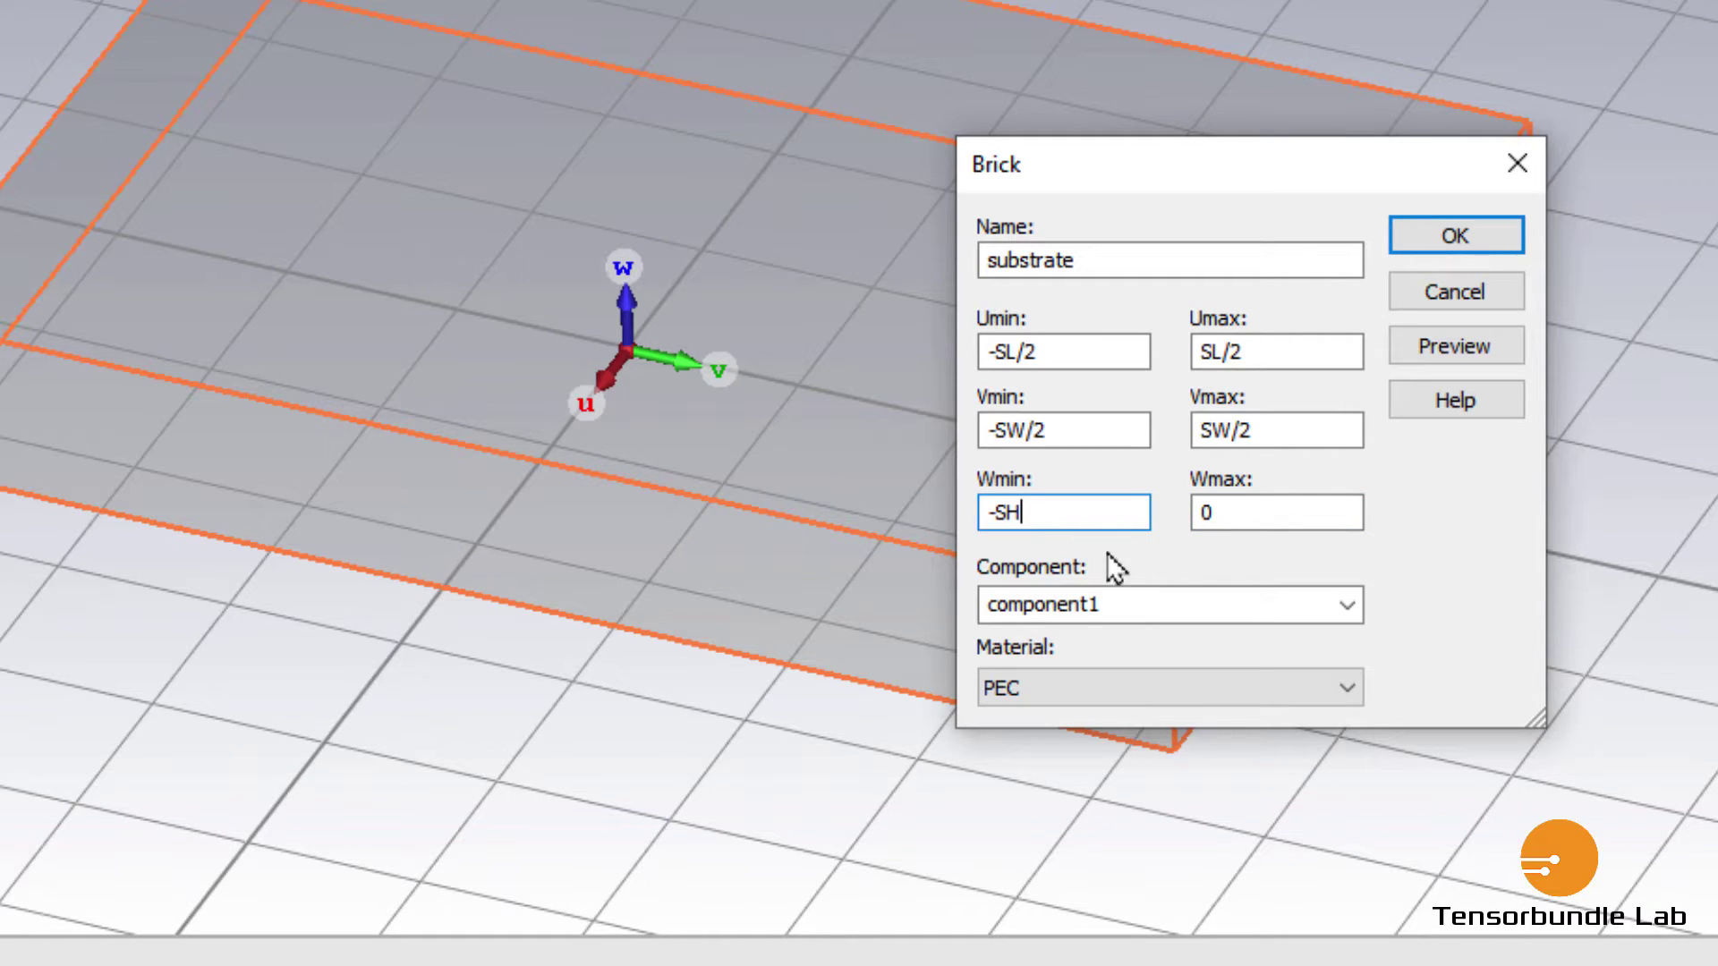
Load FR-4 (lossy) from the material library as the substrate's material.
left_click(1039, 685)
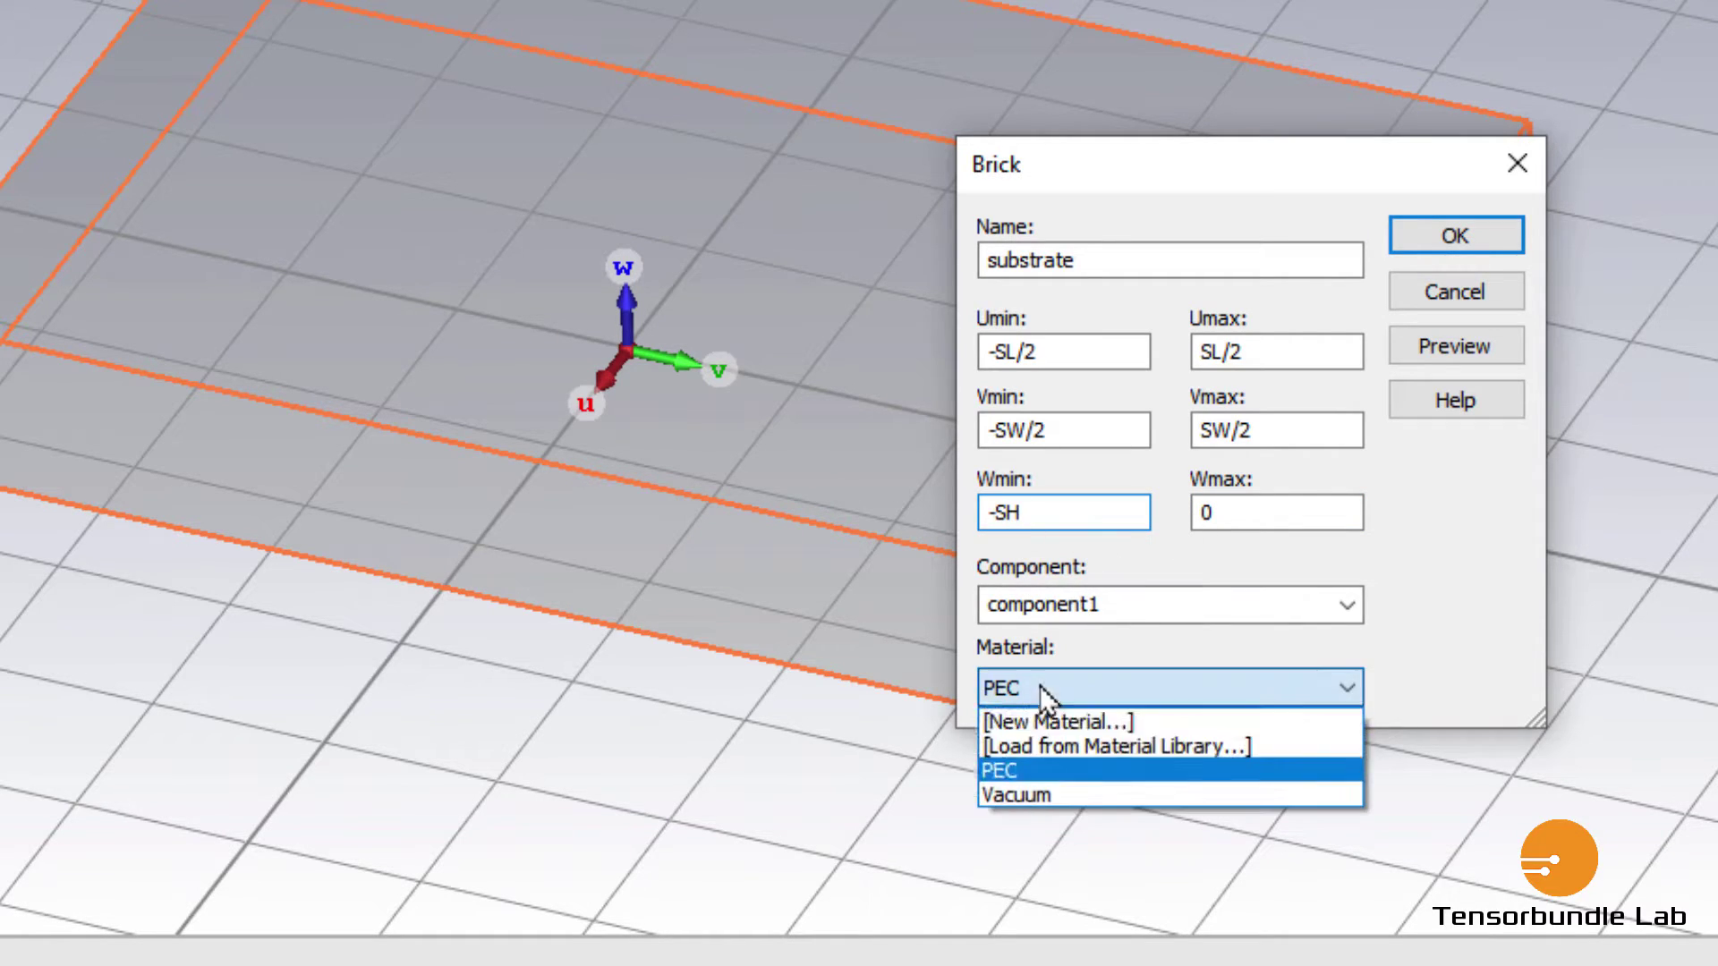
left_click(1119, 746)
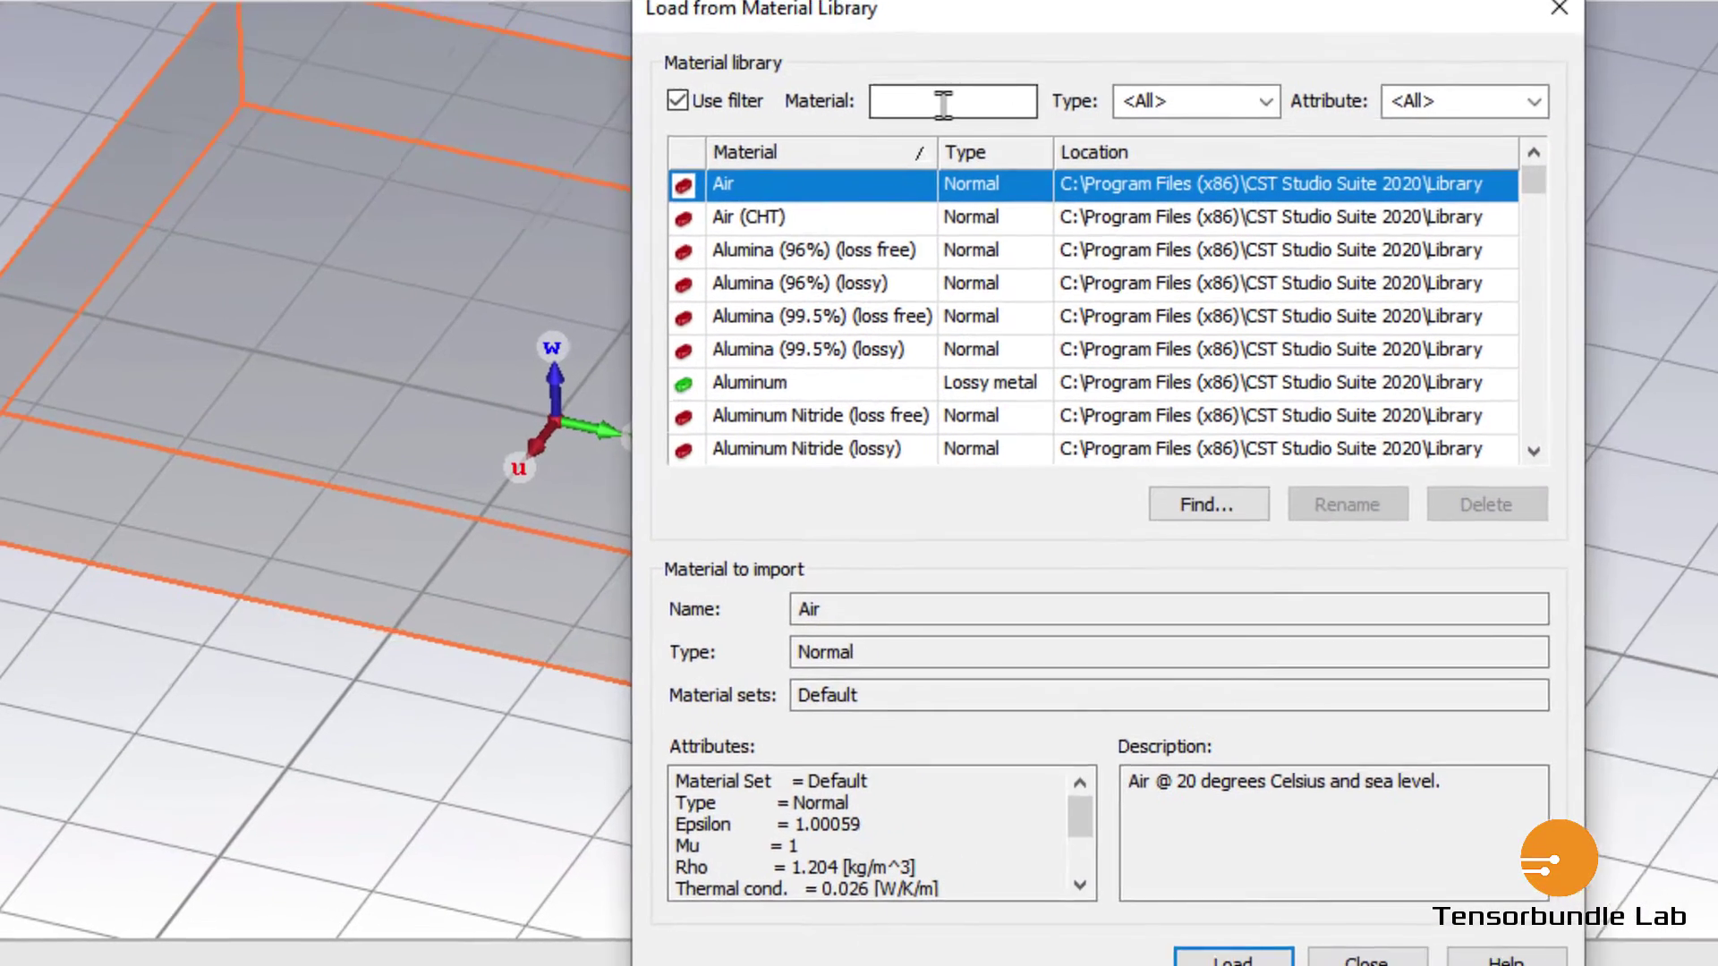
left_click(943, 103)
type("FR-4")
left_click(719, 243)
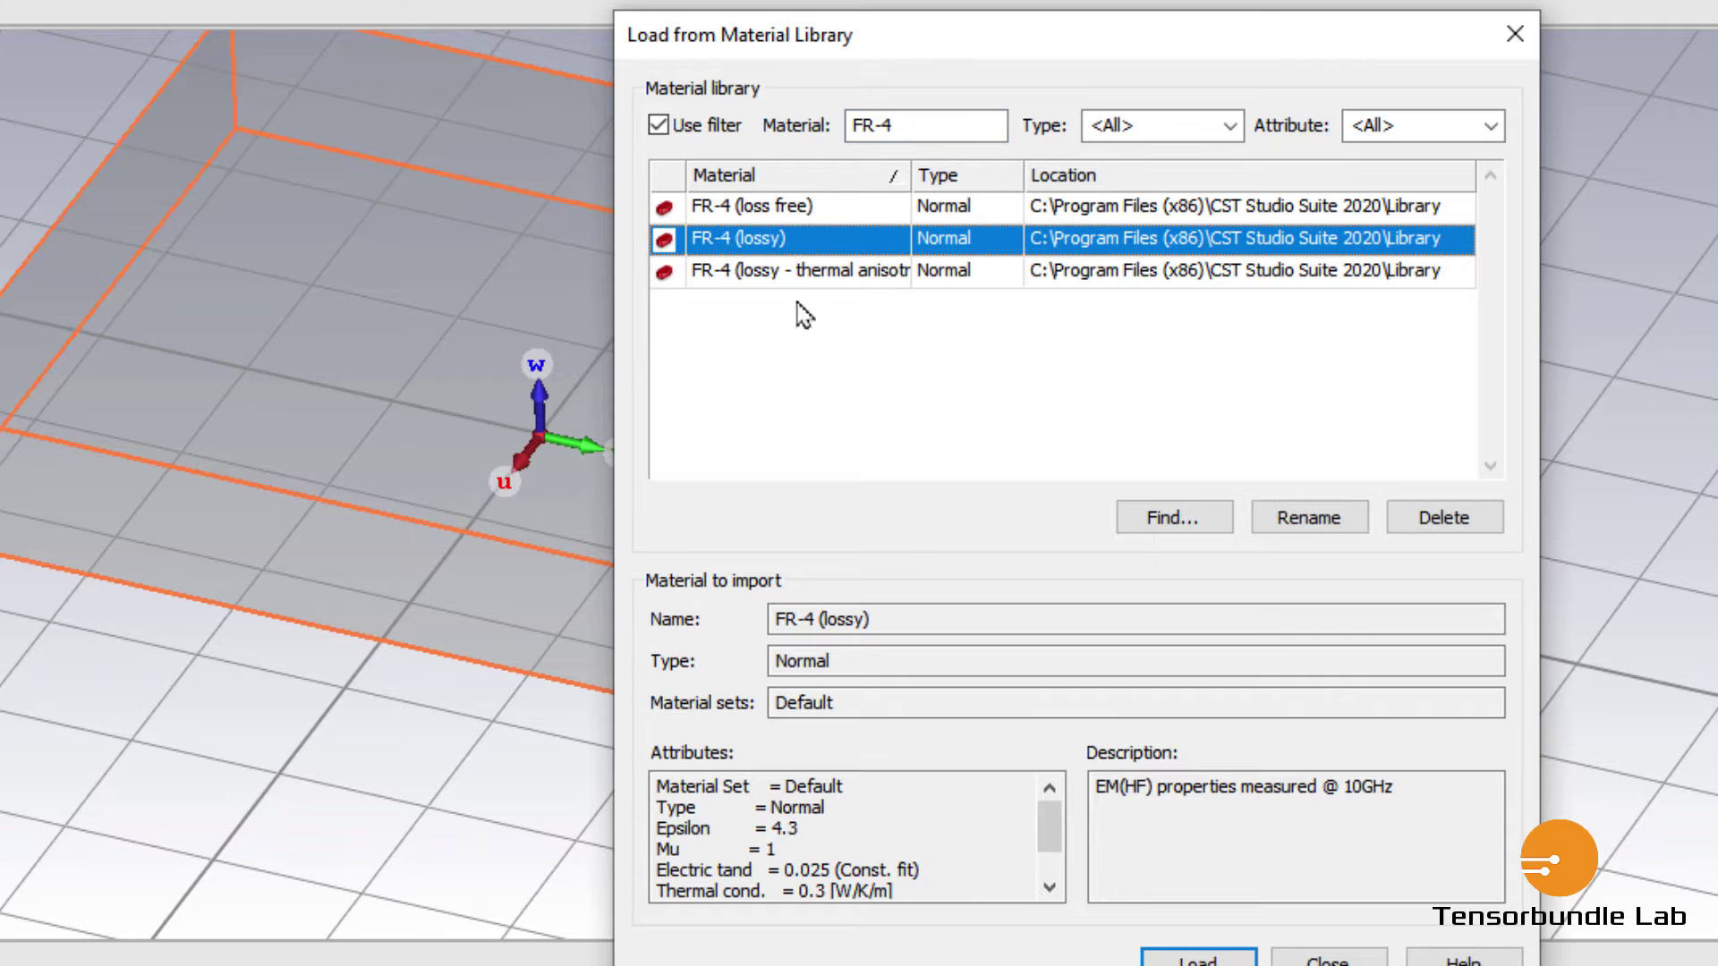
left_click_drag(768, 830, 819, 832)
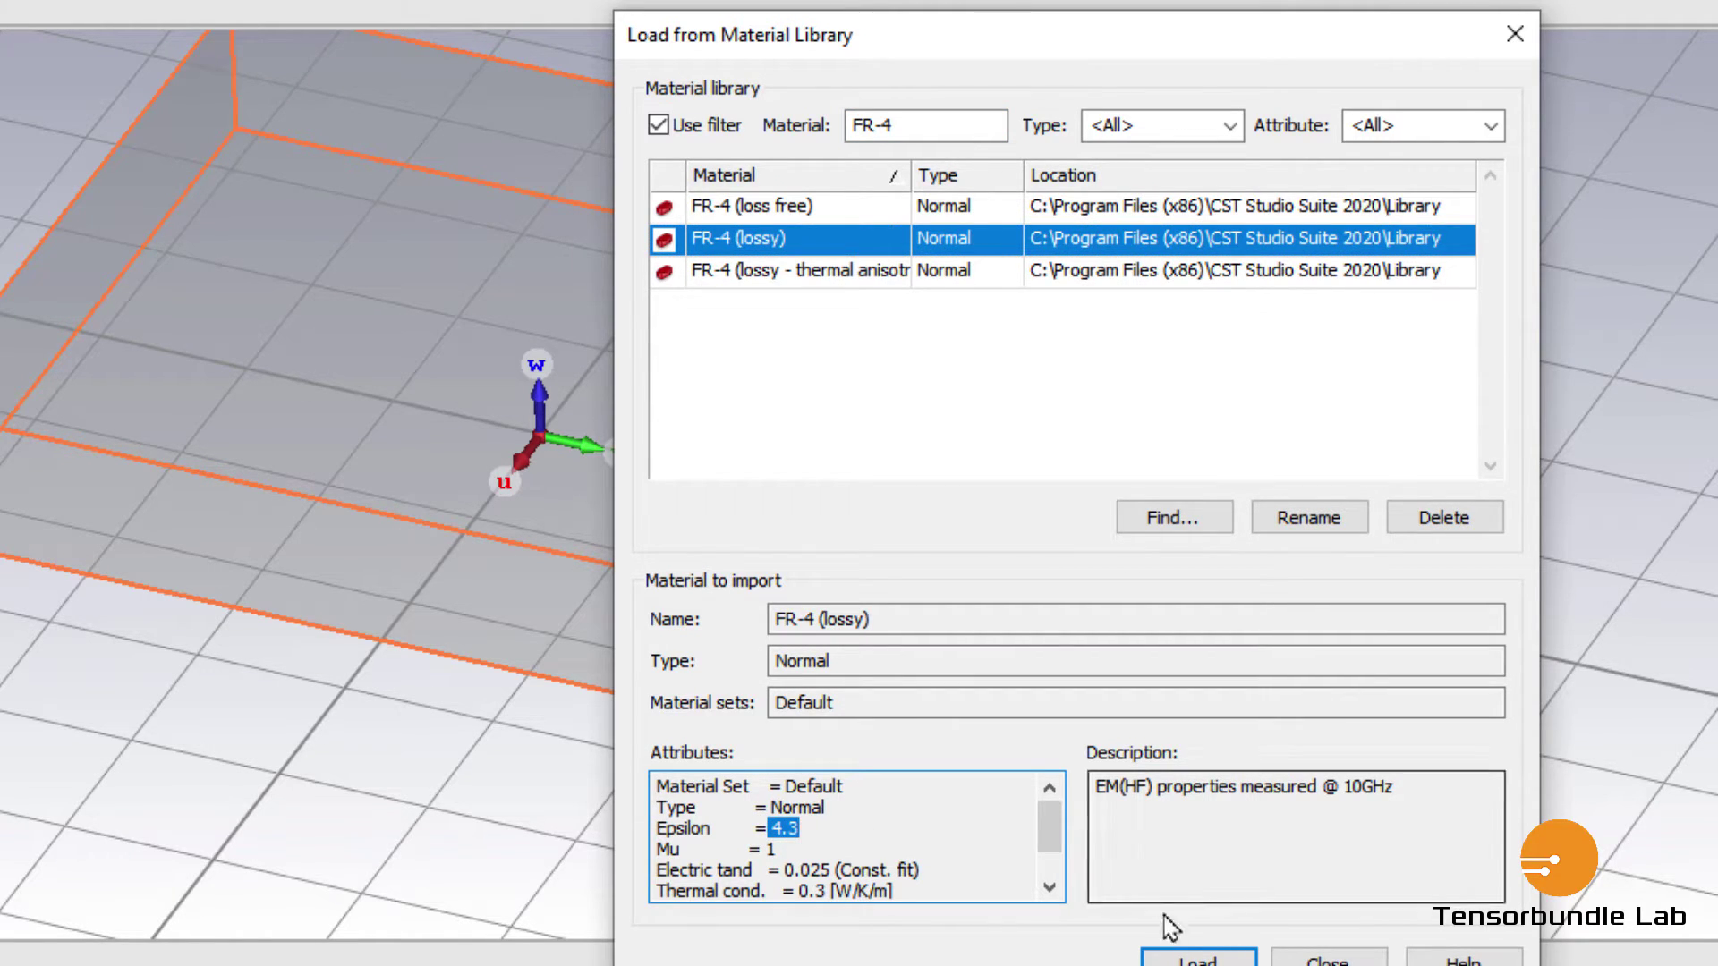
left_click(1199, 958)
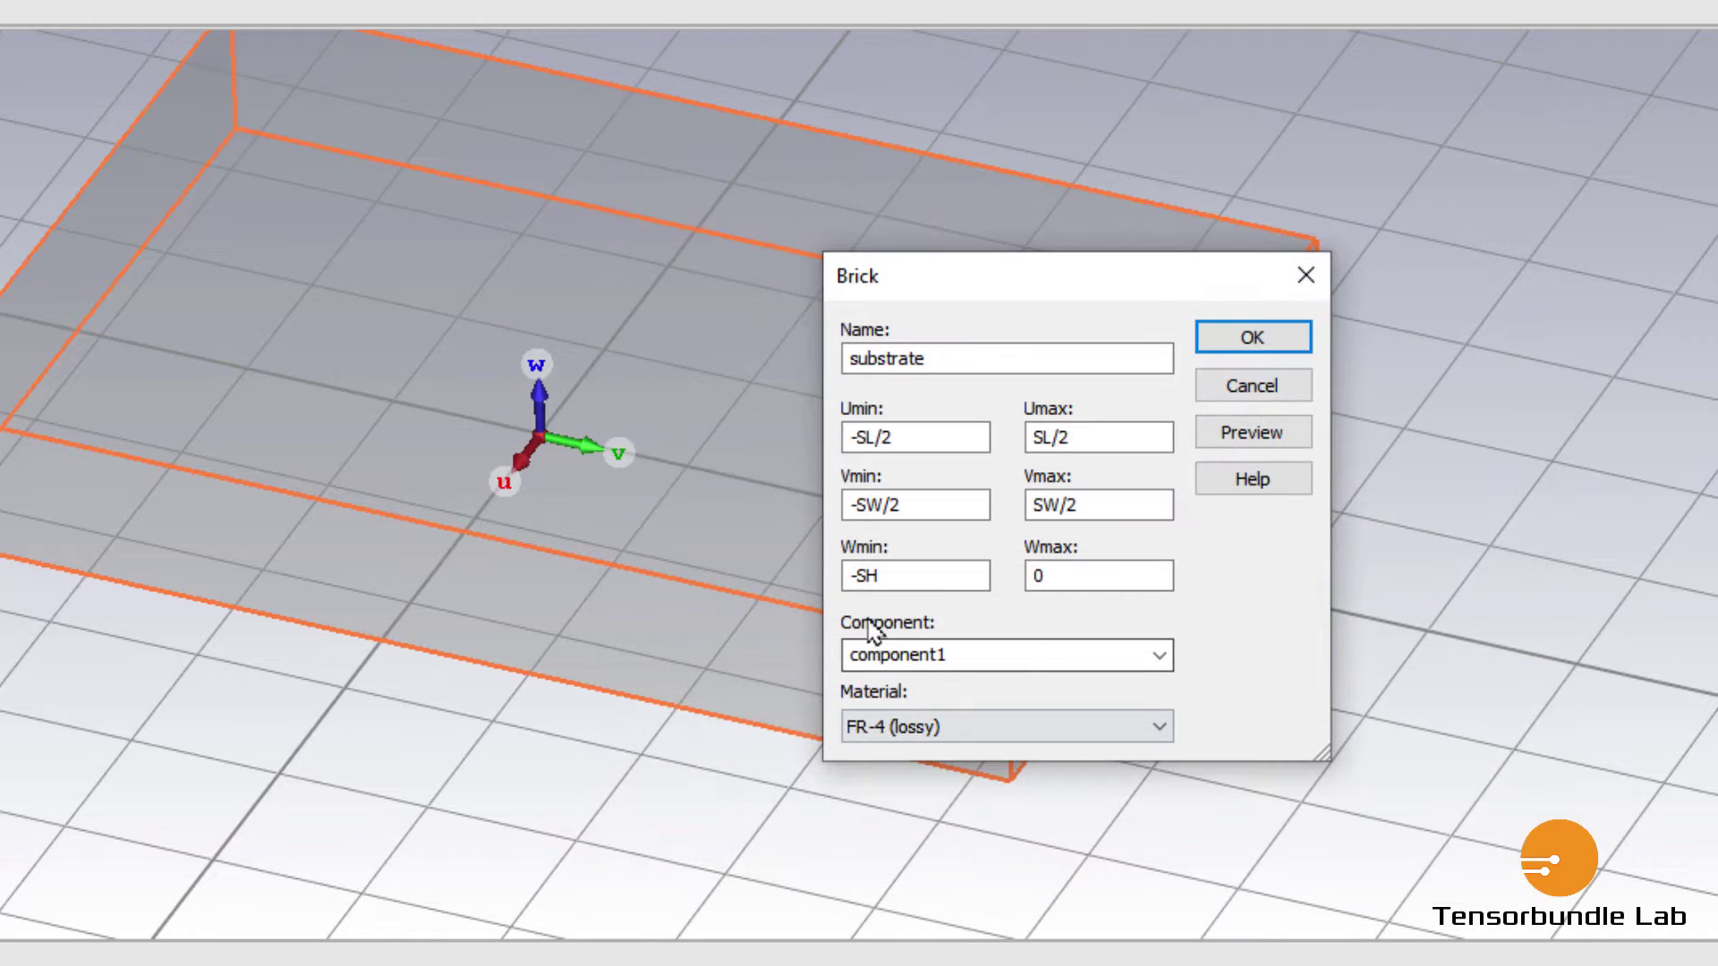
Create the substrate brick, defining its missing parameters as SL = 59, SW = 76 and SH = 1.5.
left_click(1279, 338)
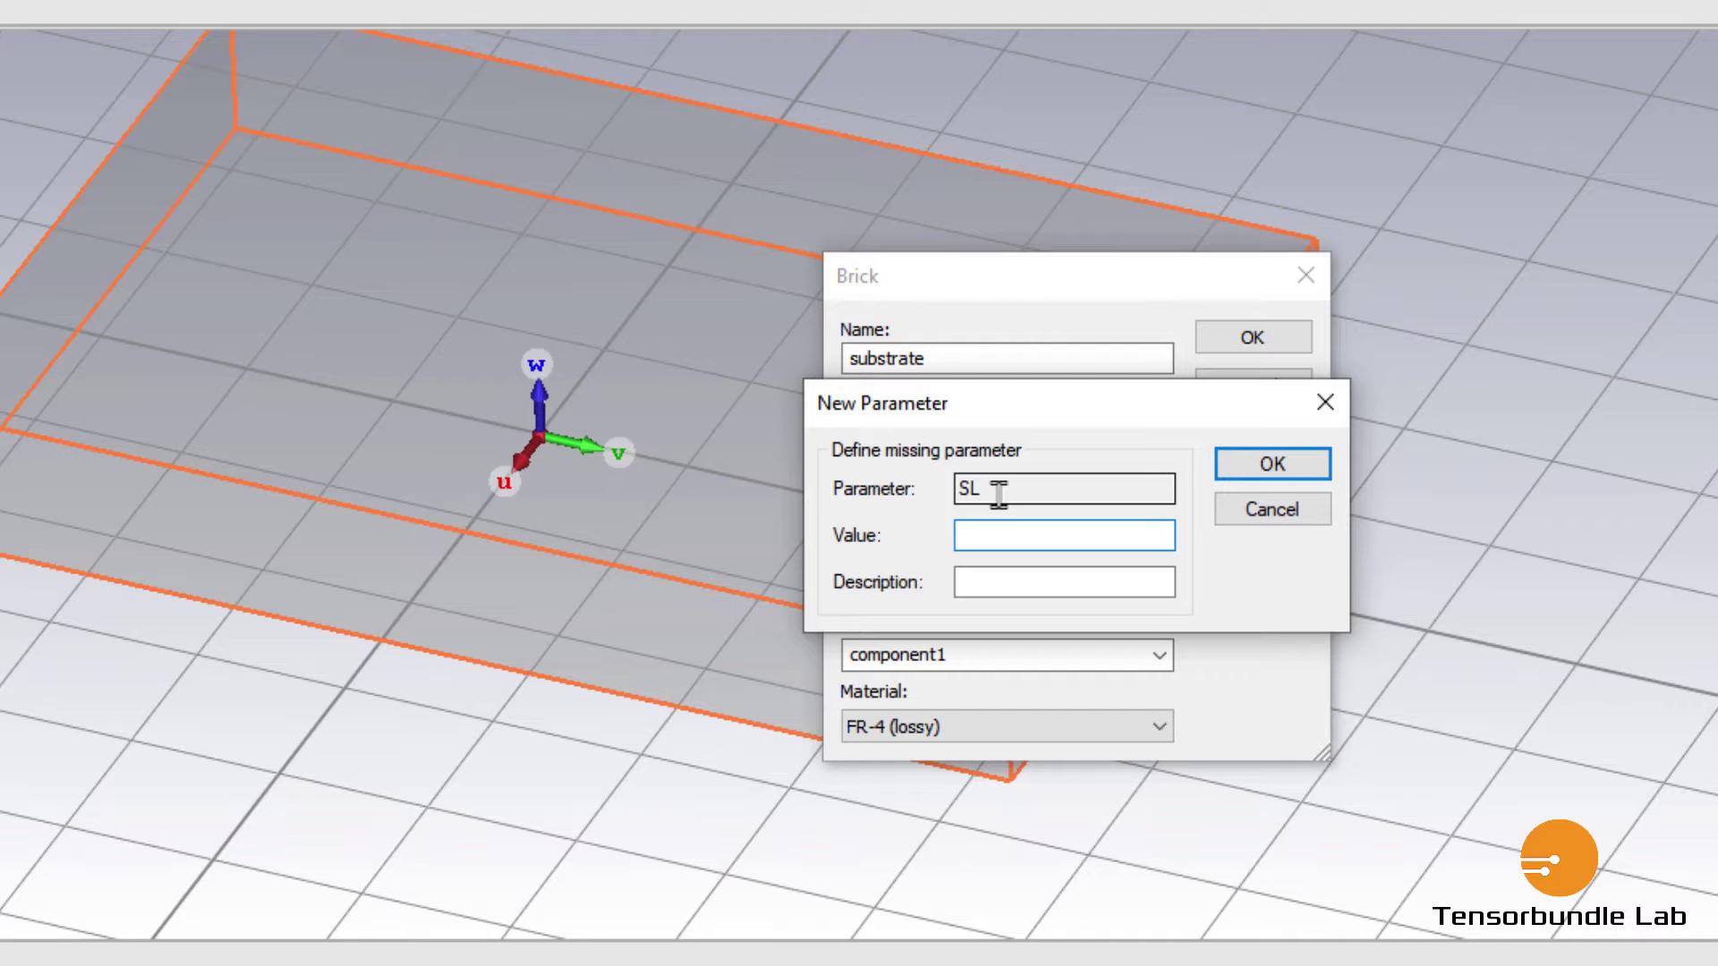
type("59")
left_click(1248, 472)
type("76")
left_click(1257, 472)
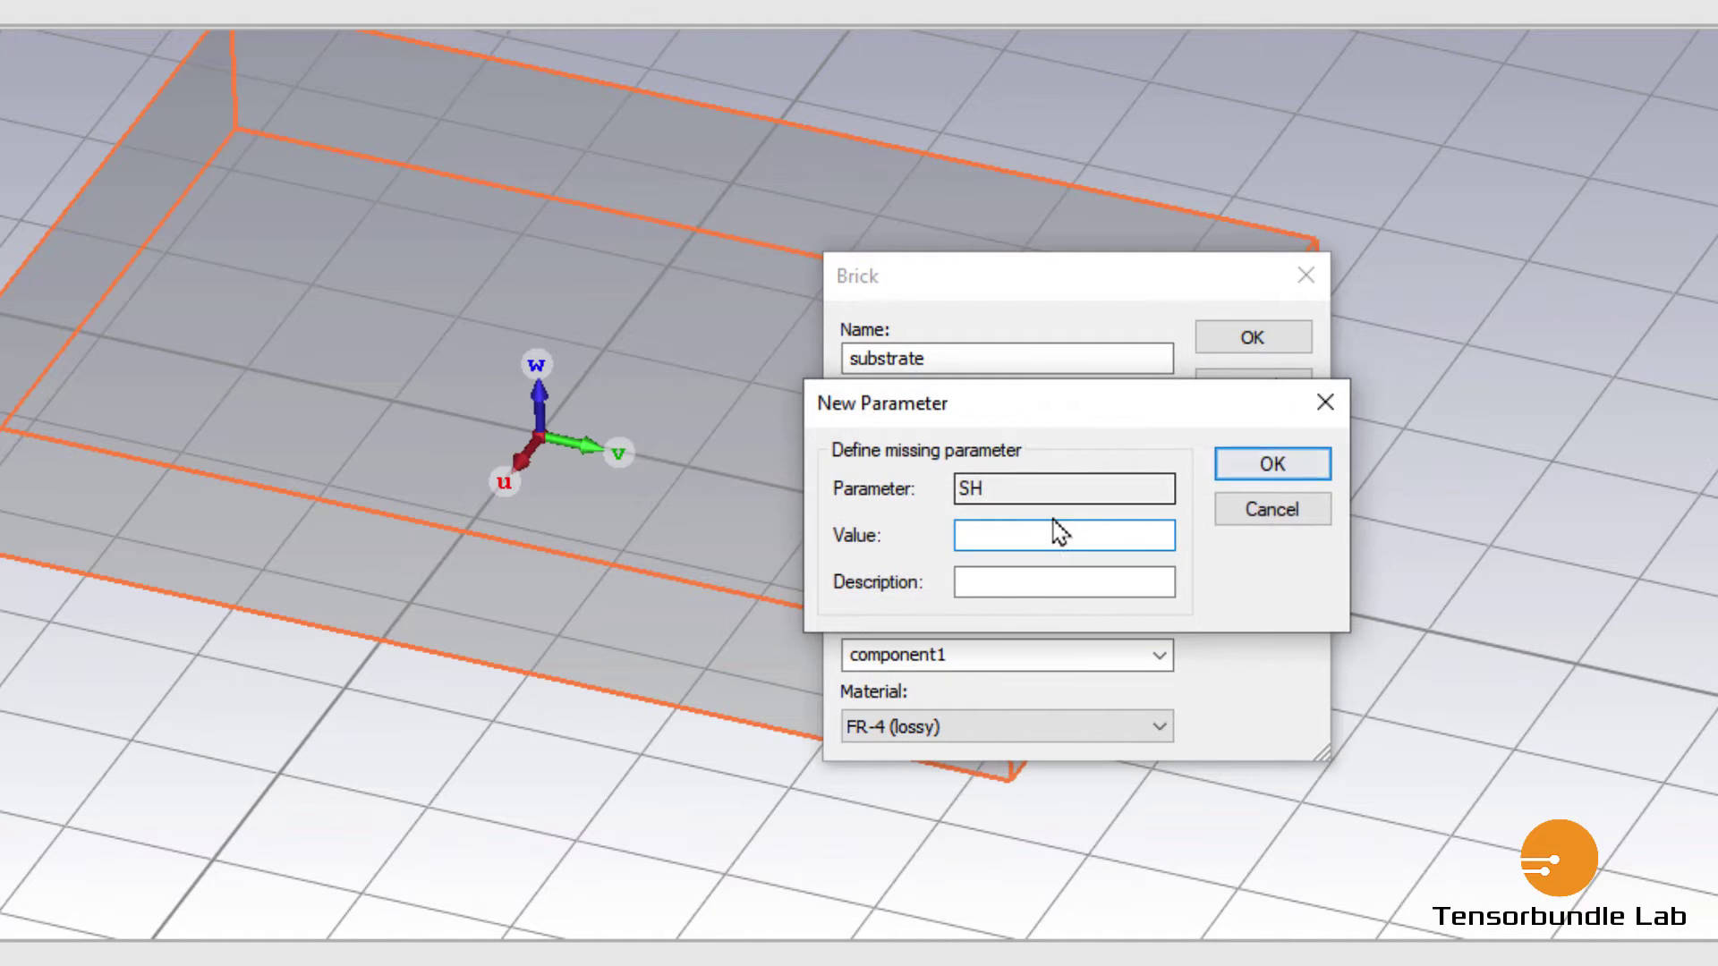
type("1.6")
left_click(1268, 464)
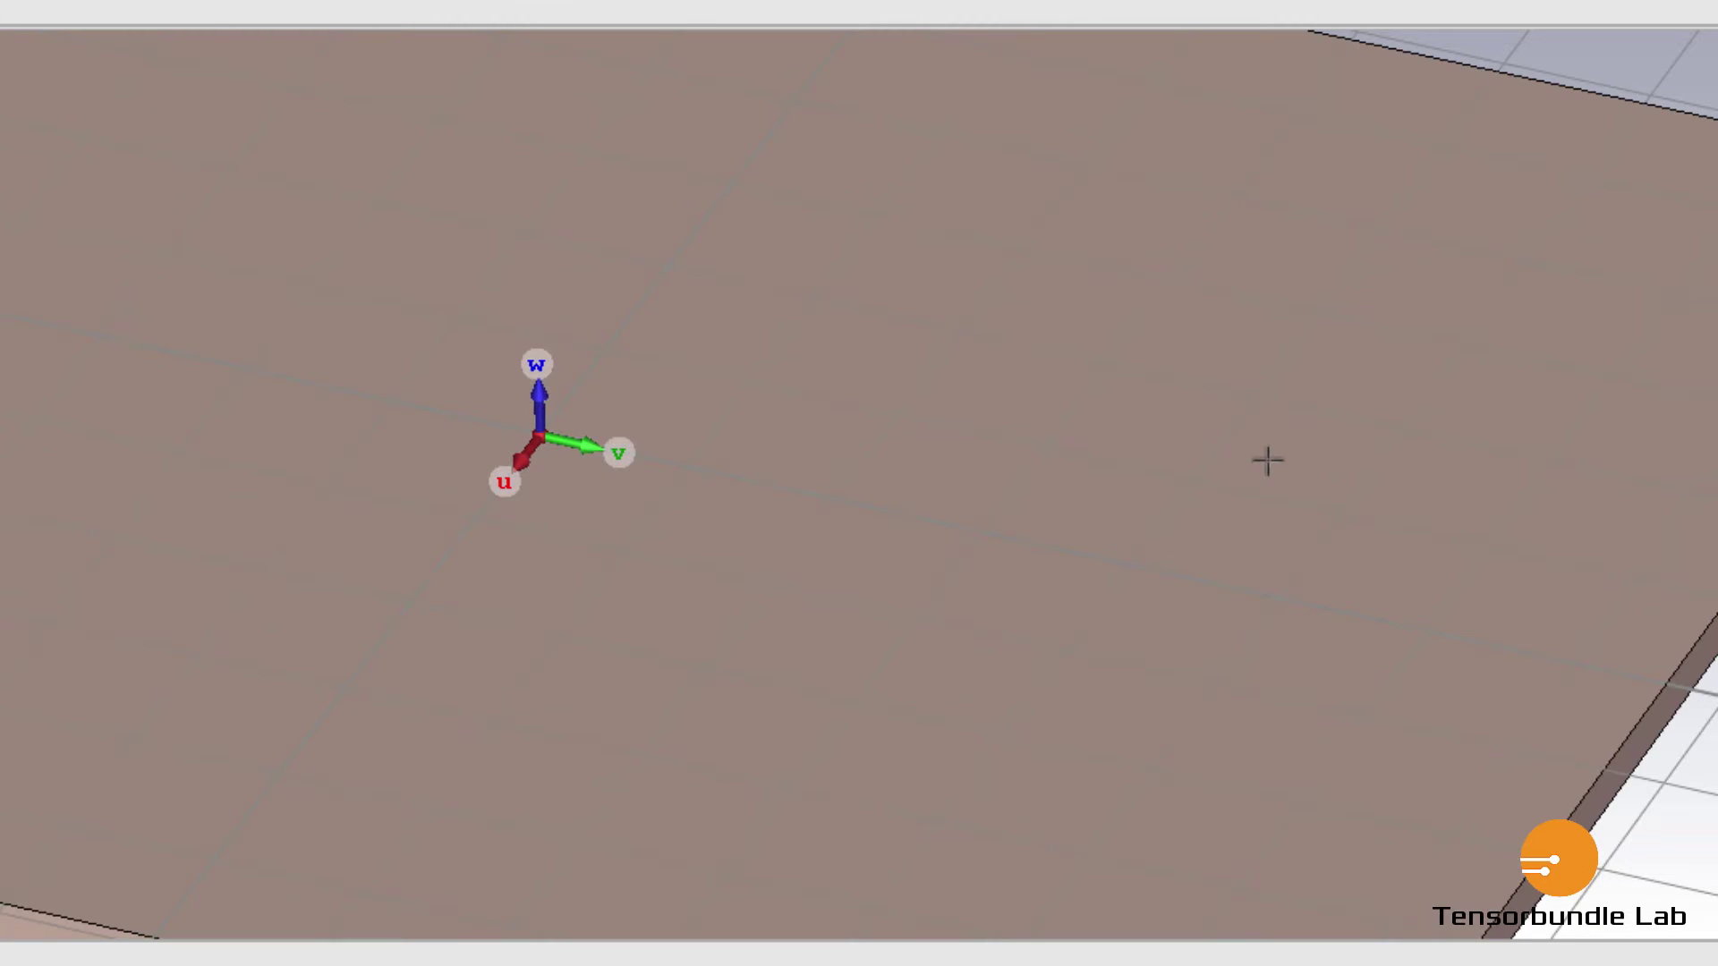
Move the local coordinate system by DW = -SH onto the substrate's underside, previewing and applying the transform.
scroll(1291, 445, "down", 5)
left_click_drag(1291, 445, 1109, 525)
scroll(1061, 583, "up", 2)
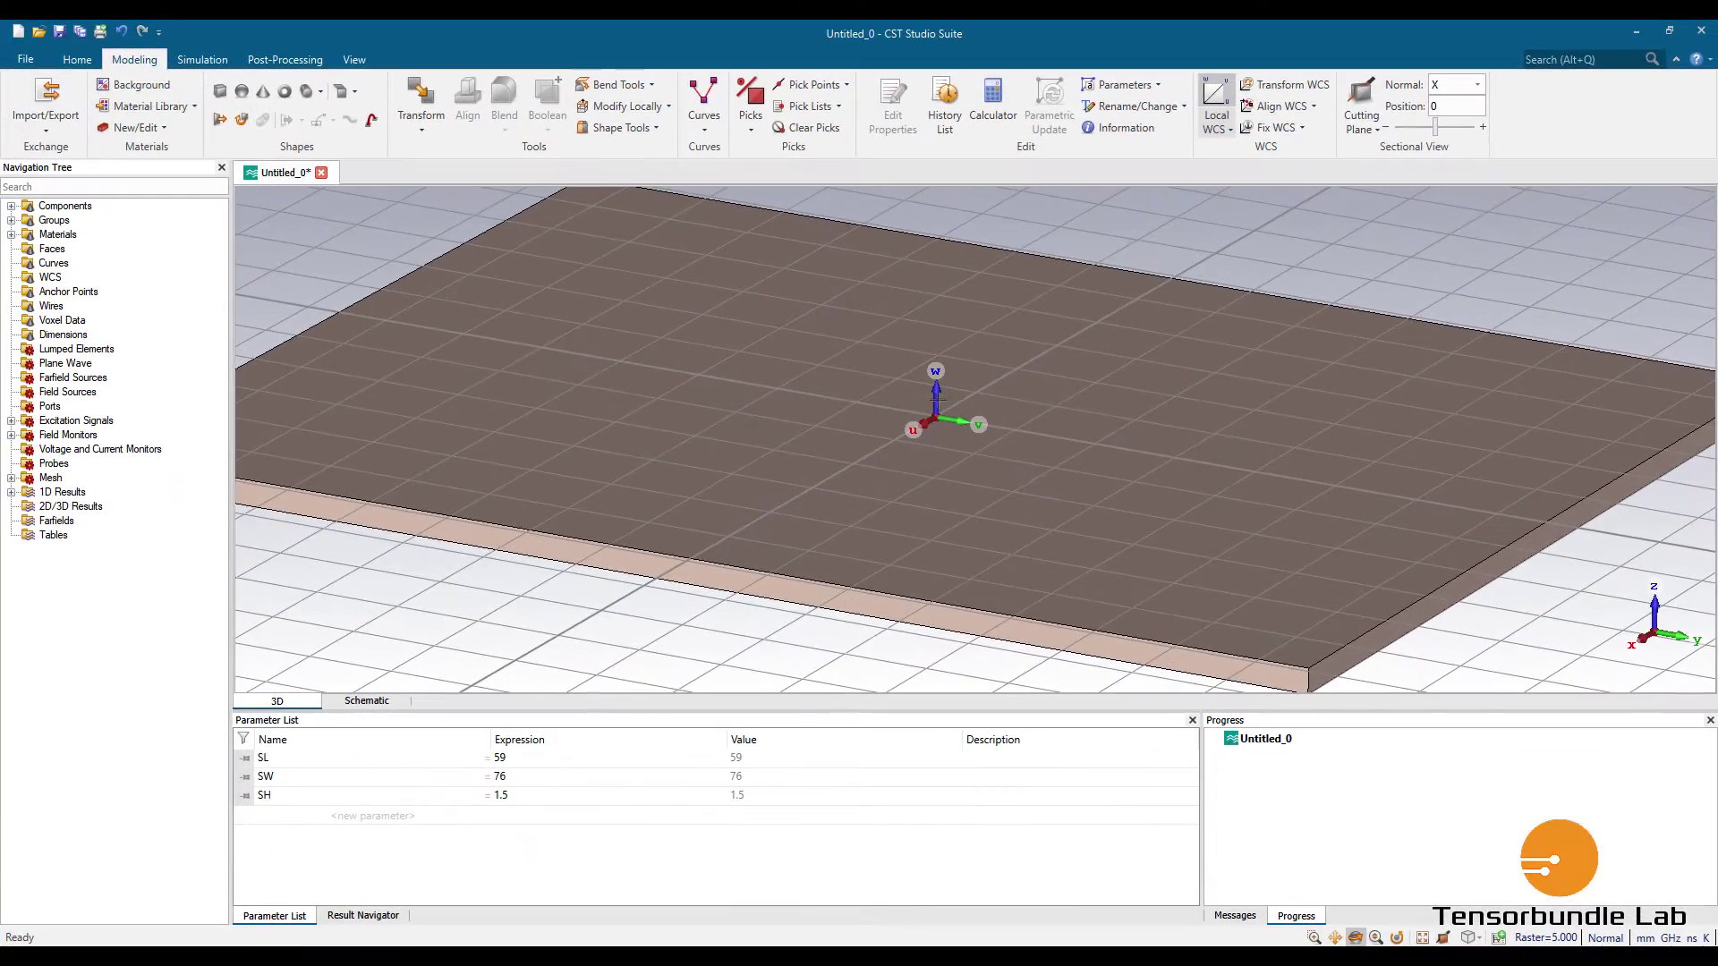
left_click_drag(898, 414, 1110, 501)
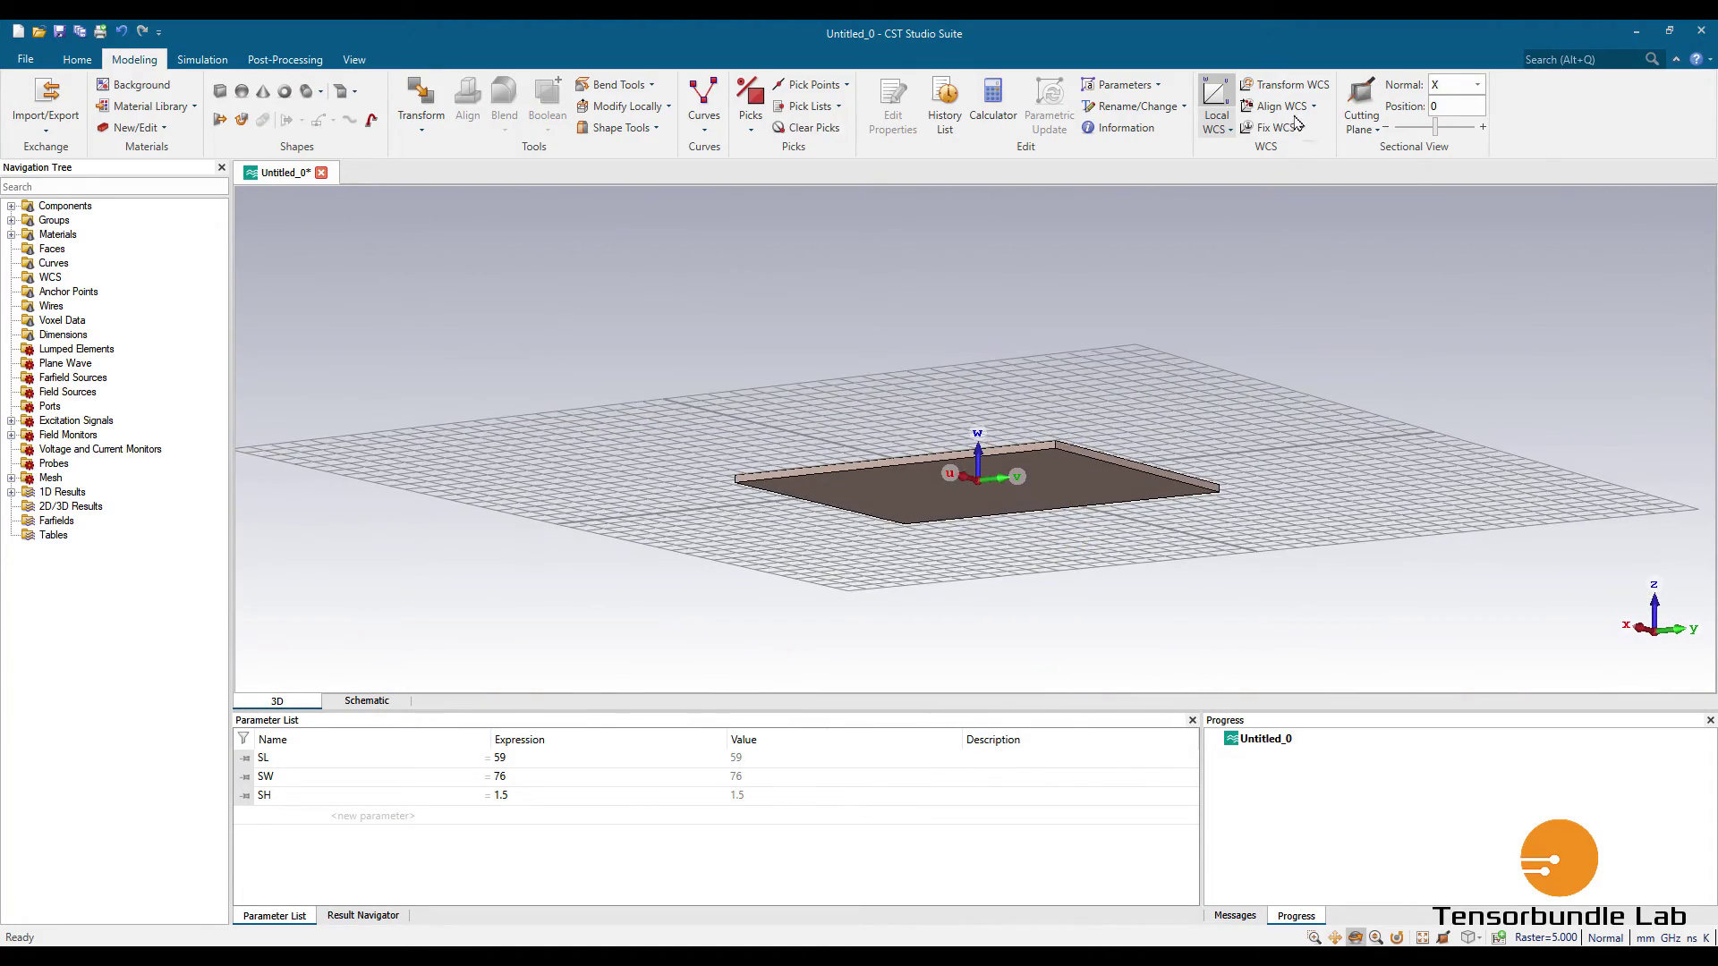
left_click(1289, 85)
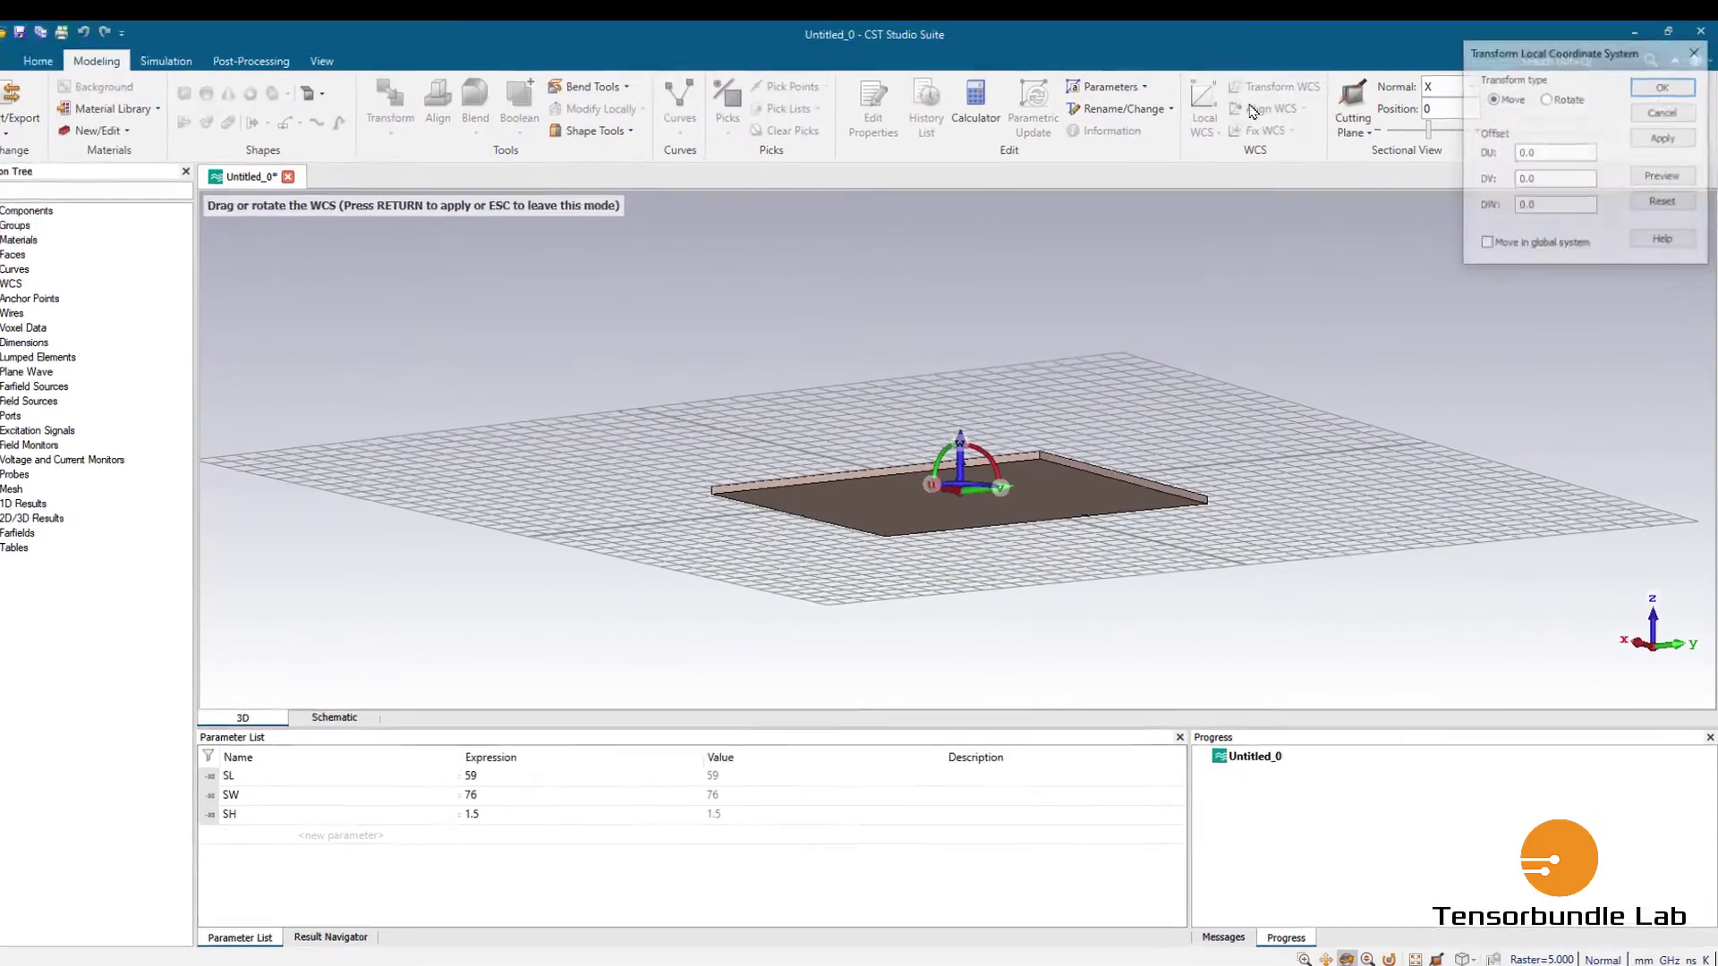
left_click_drag(1485, 55, 1116, 438)
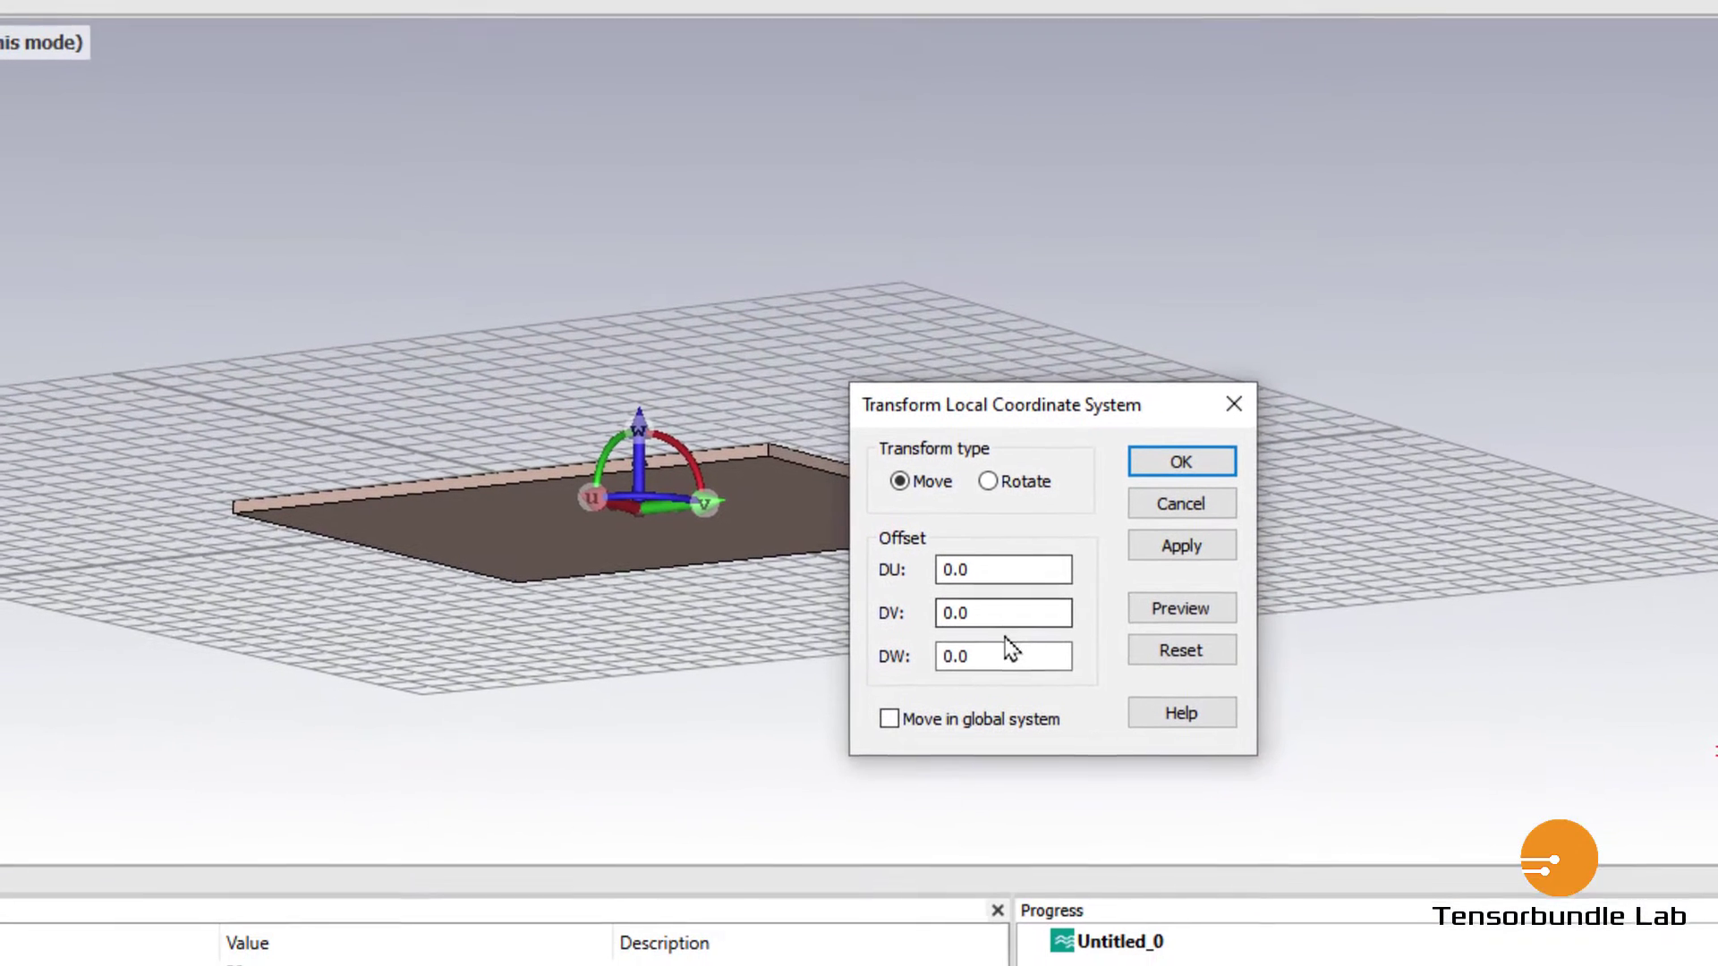
left_click_drag(1009, 653, 867, 652)
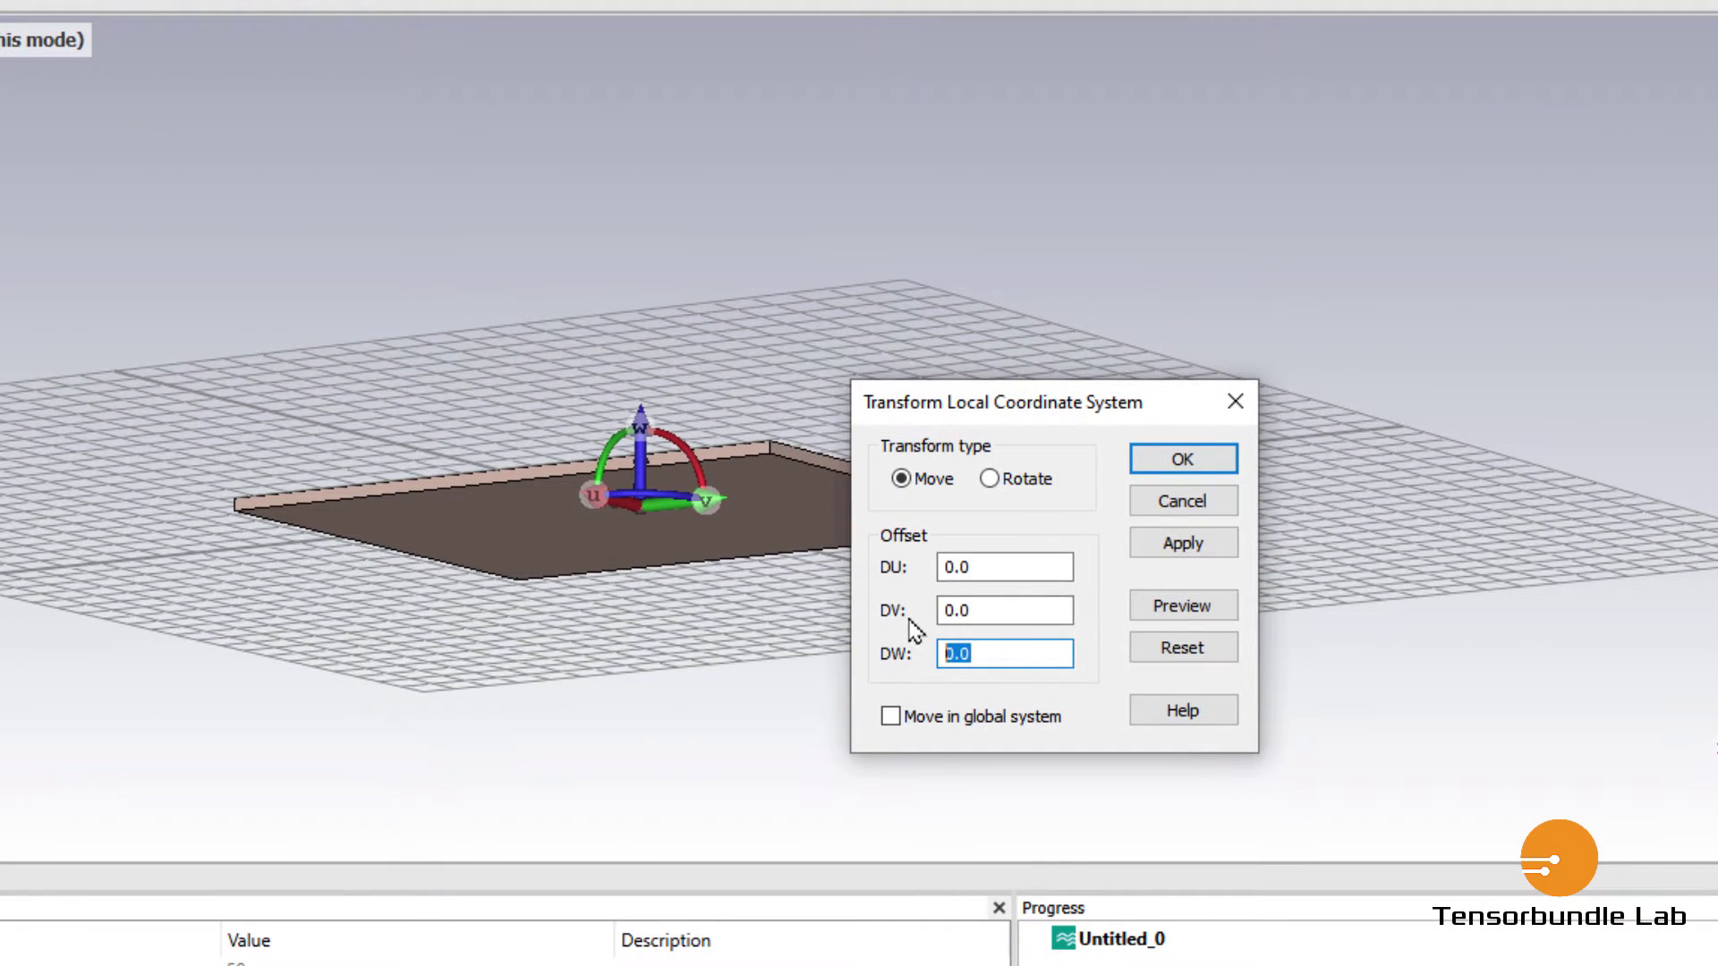
type("SH")
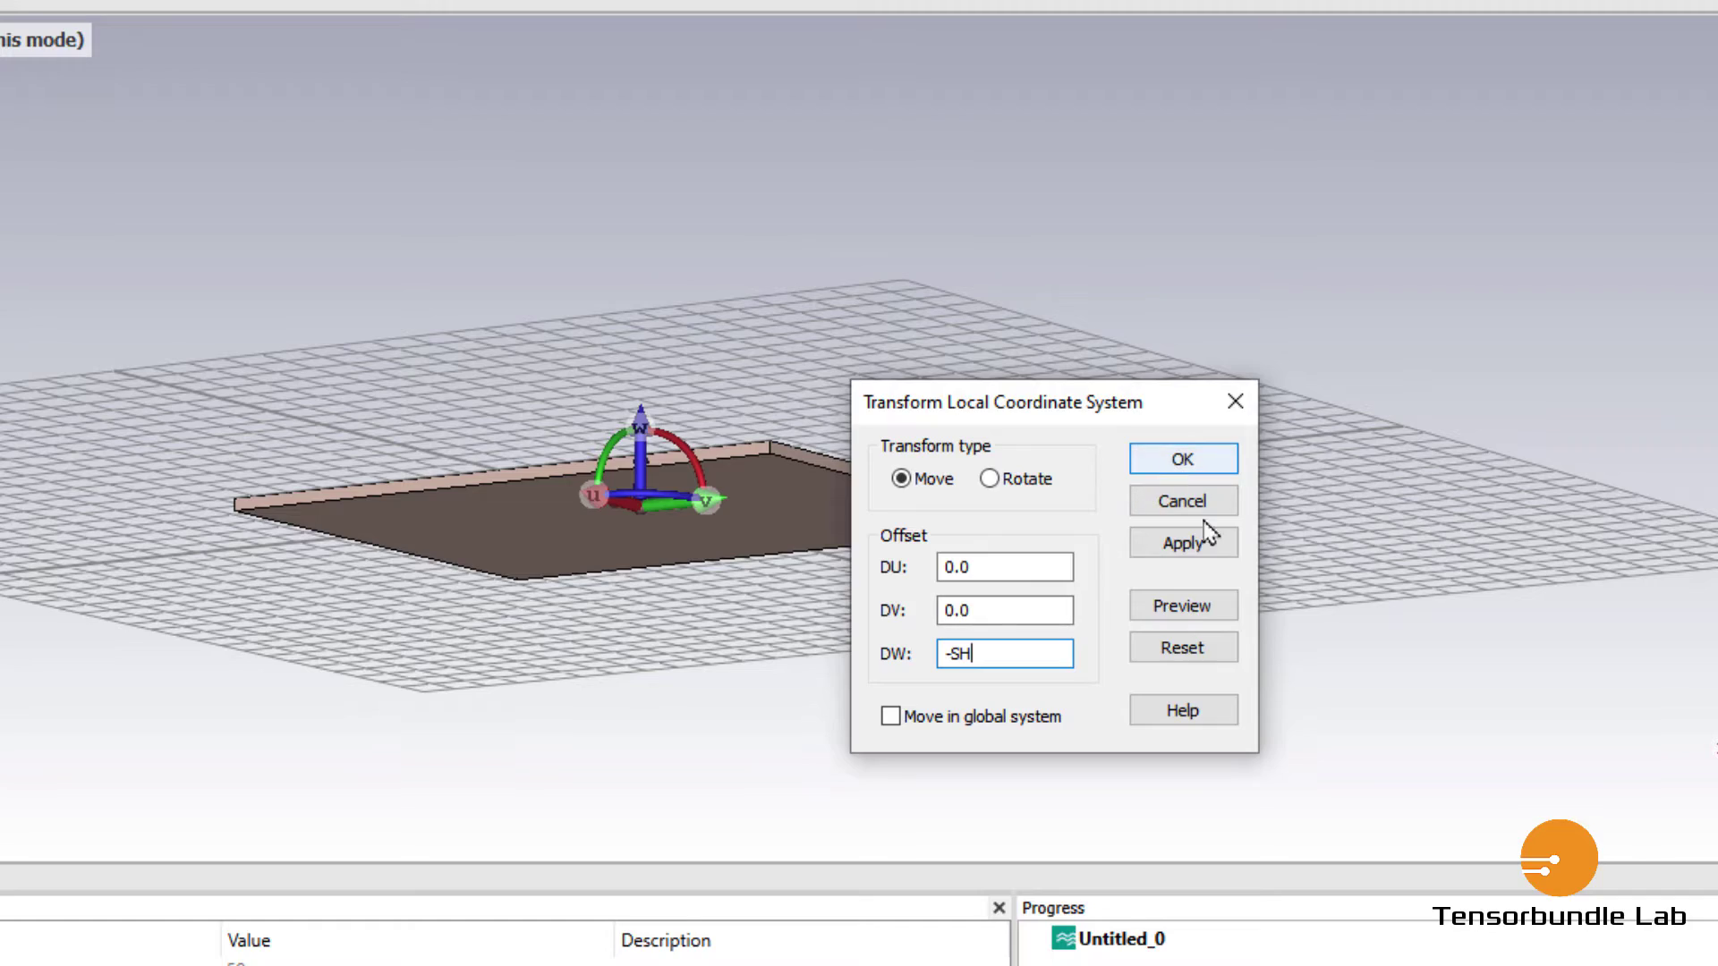
left_click(1190, 604)
left_click(1179, 460)
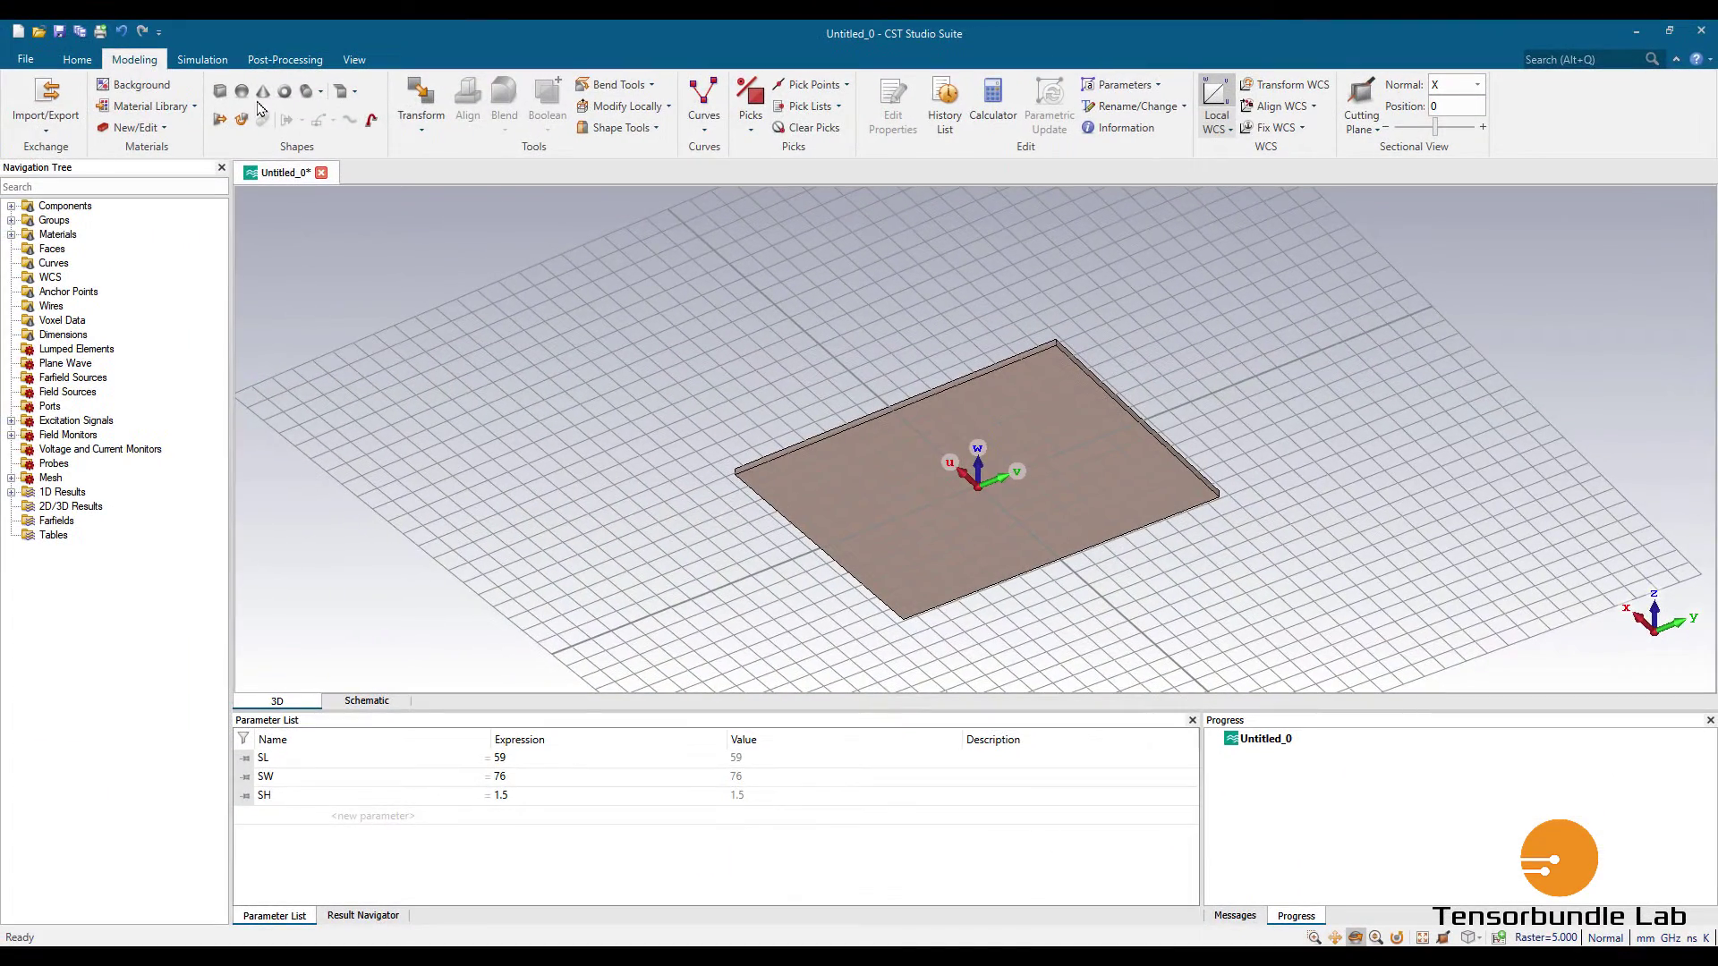
Draw a brick about 58 by 74 mm and 2 mm thick over the substrate's underside and name it ground.
left_click(221, 92)
double_click(1057, 345)
double_click(904, 621)
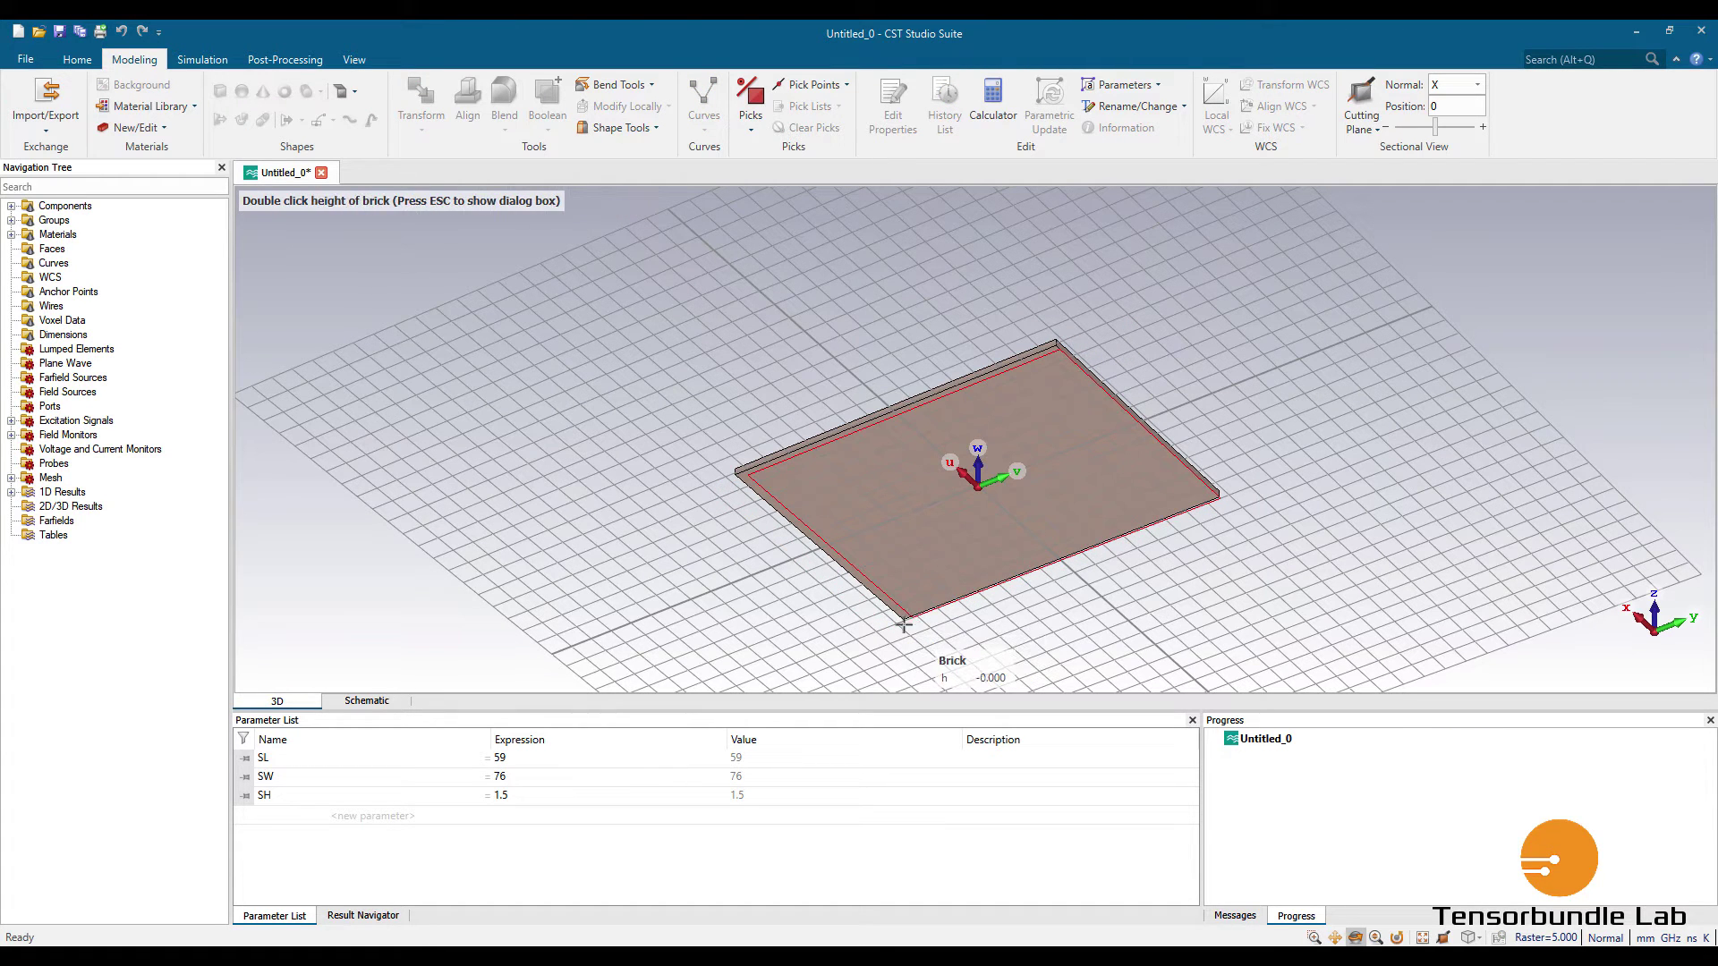
double_click(906, 628)
left_click_drag(1180, 443, 1287, 496)
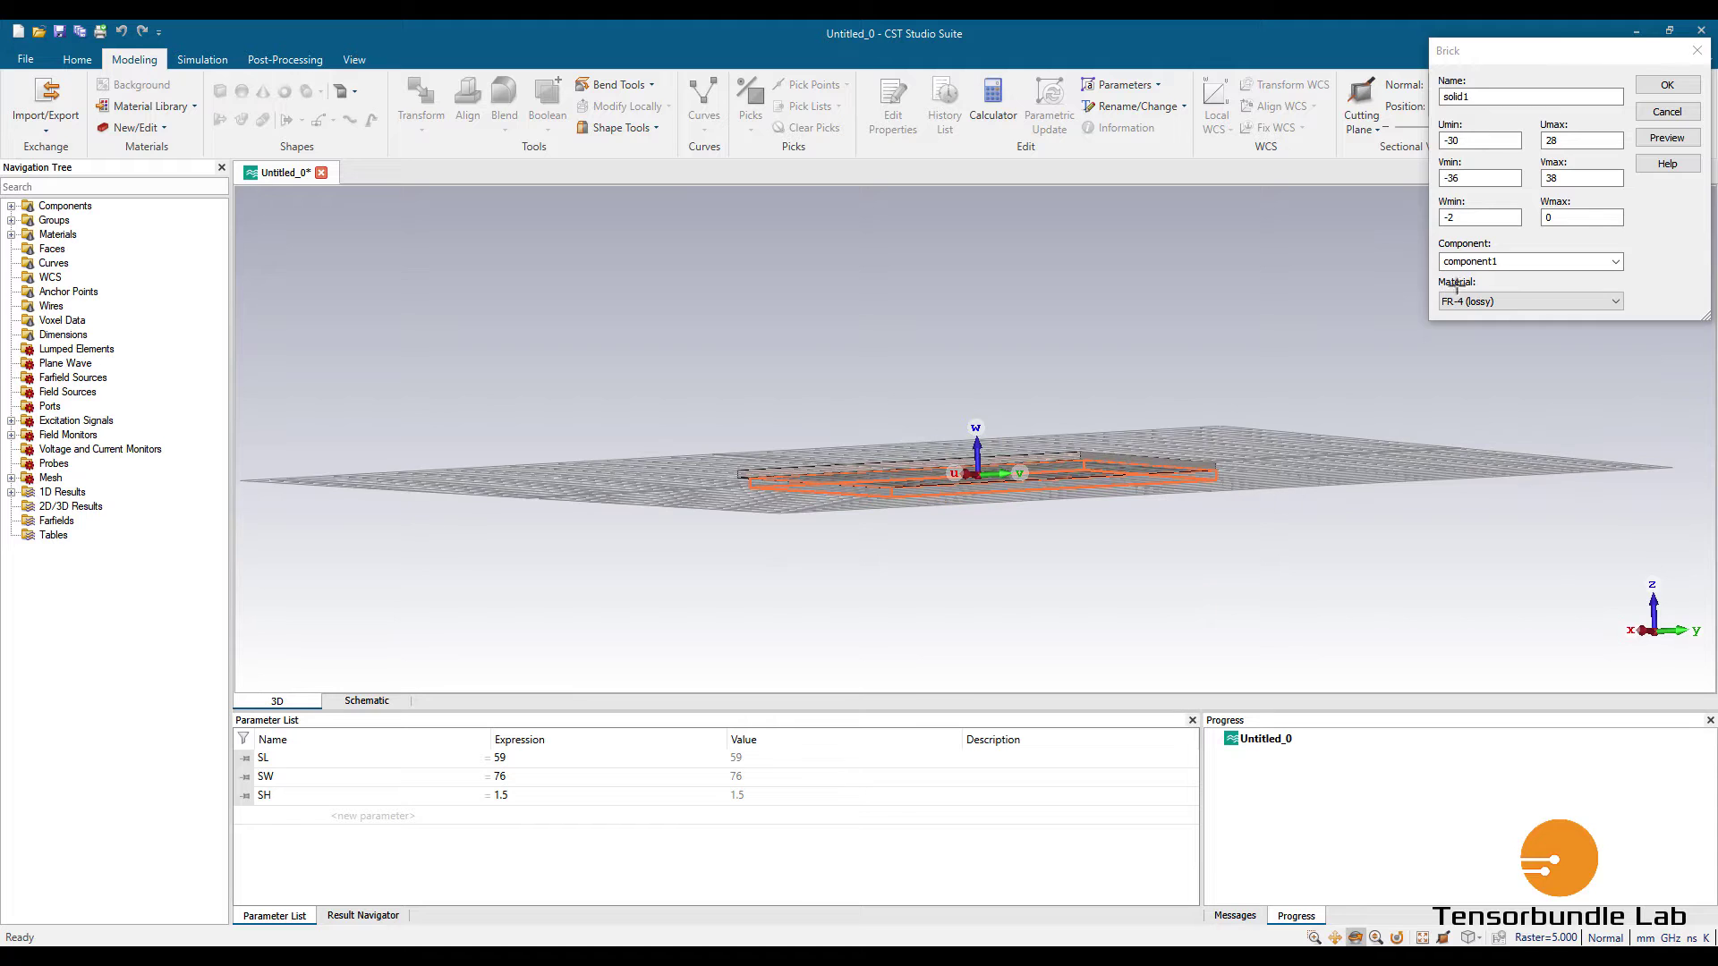
left_click_drag(1520, 50, 1271, 377)
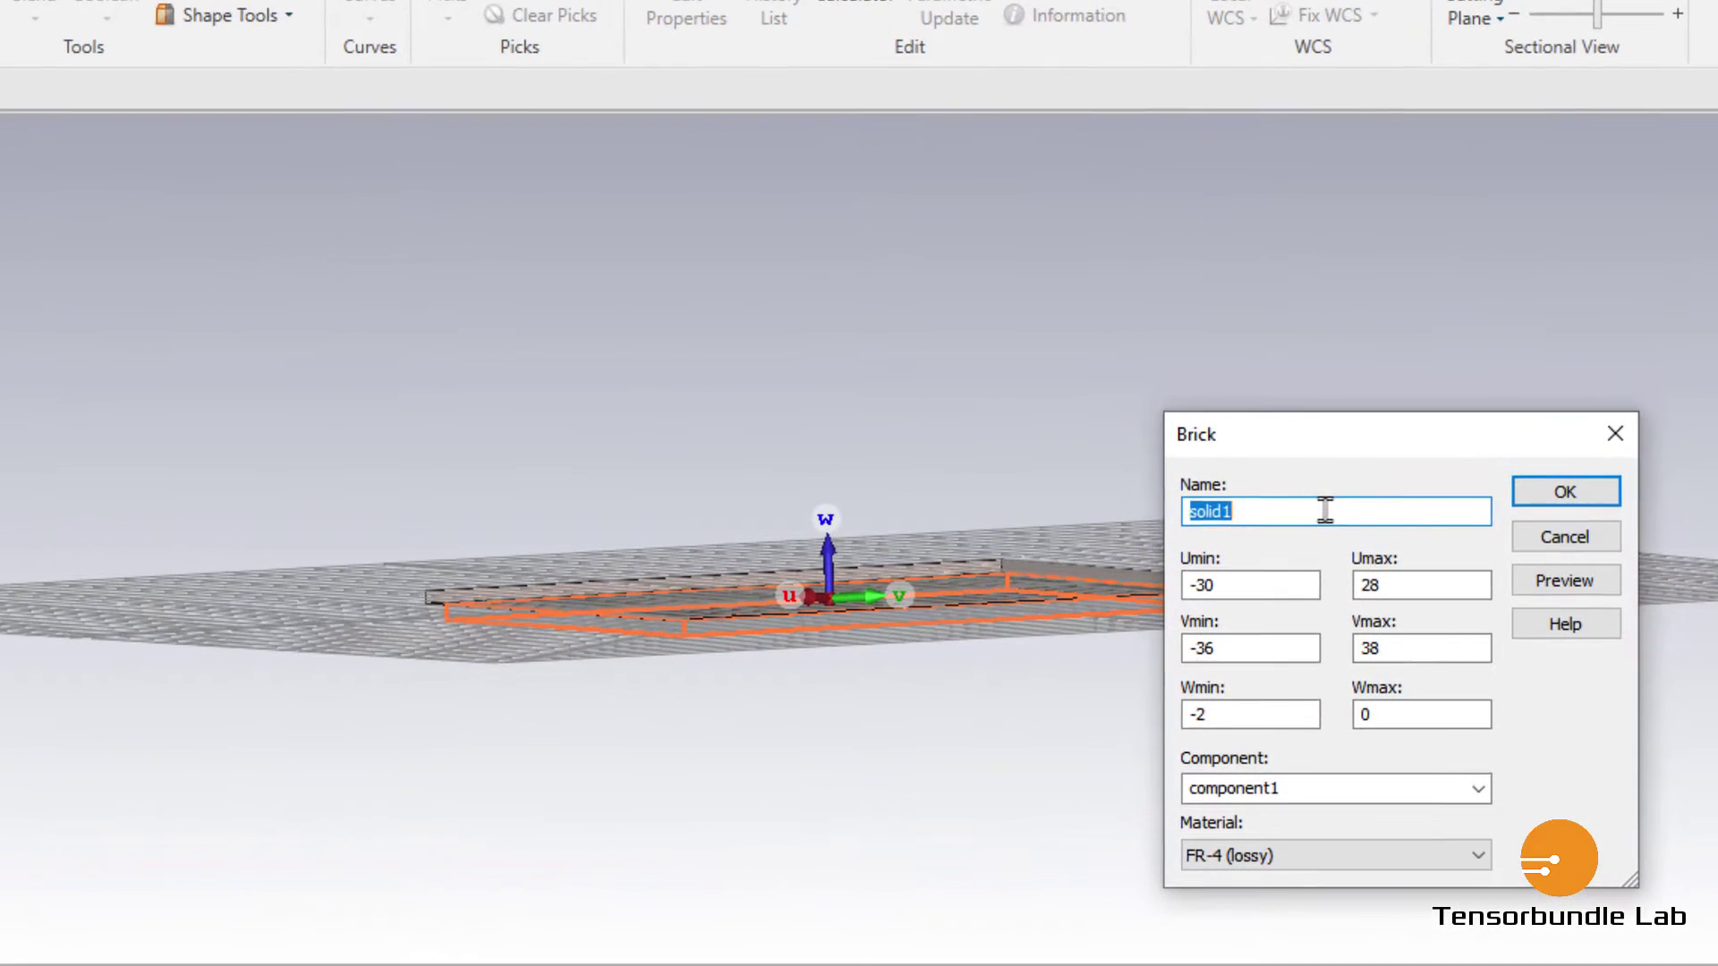
type("ground")
key("Tab")
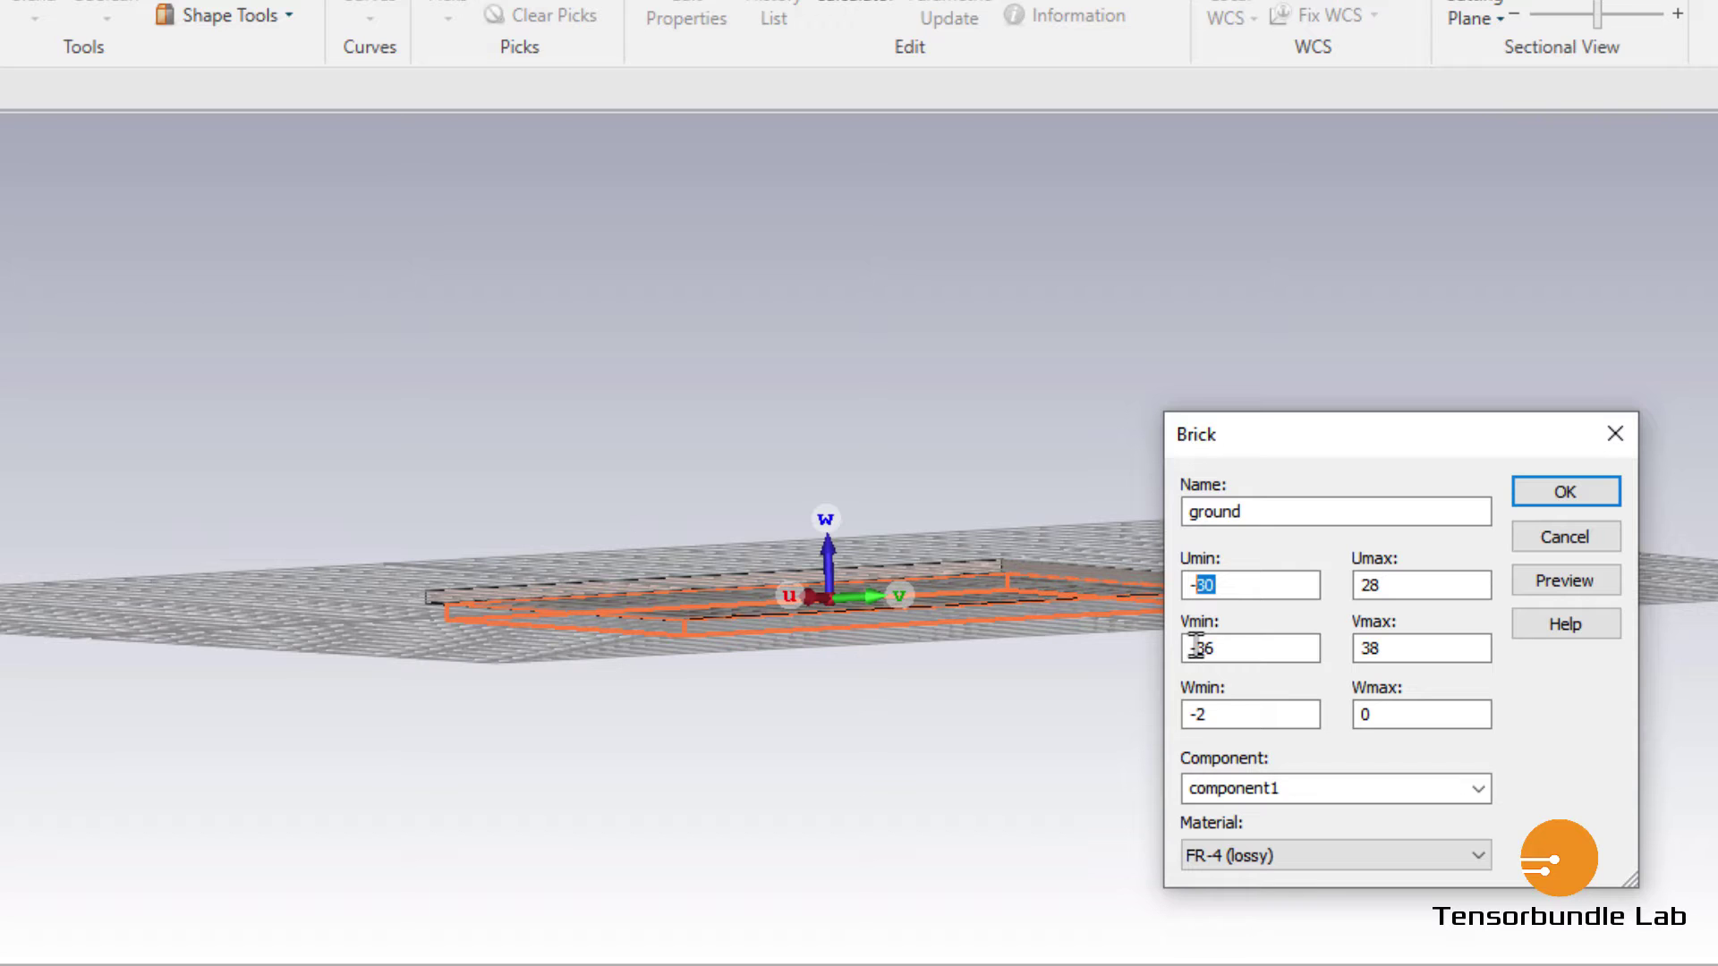
Set the ground brick's U extent from -SL/2 to SL/2.
left_click_drag(1050, 720, 1040, 567)
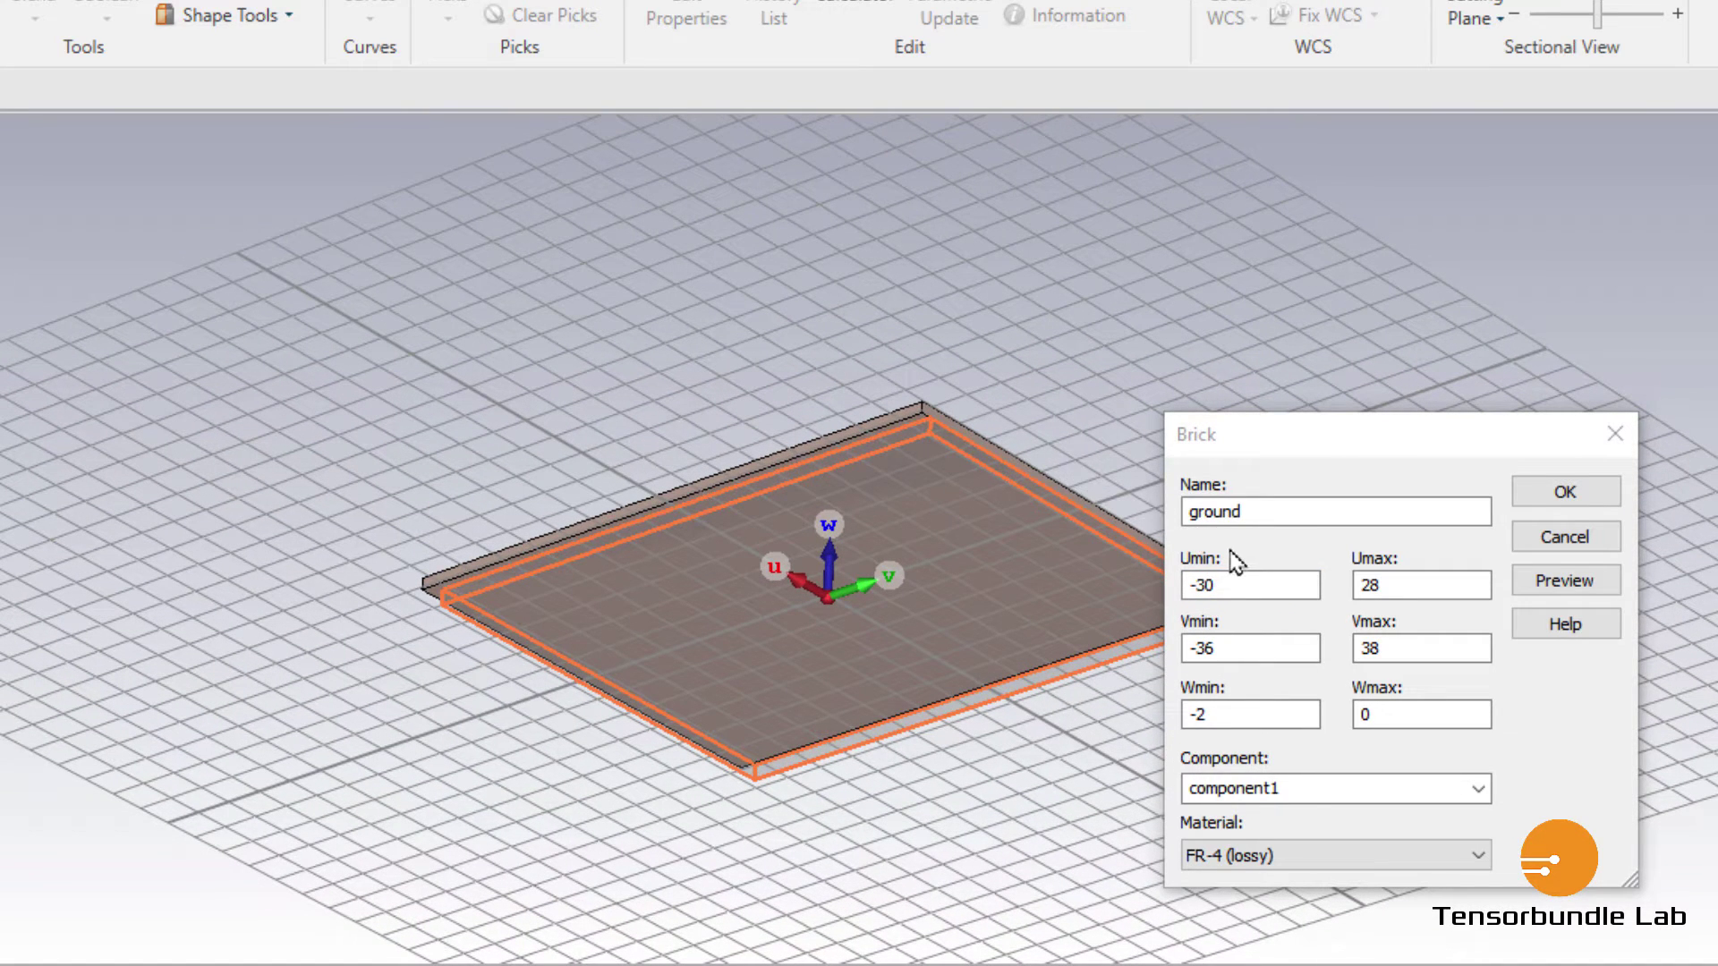
left_click_drag(1227, 583, 1197, 626)
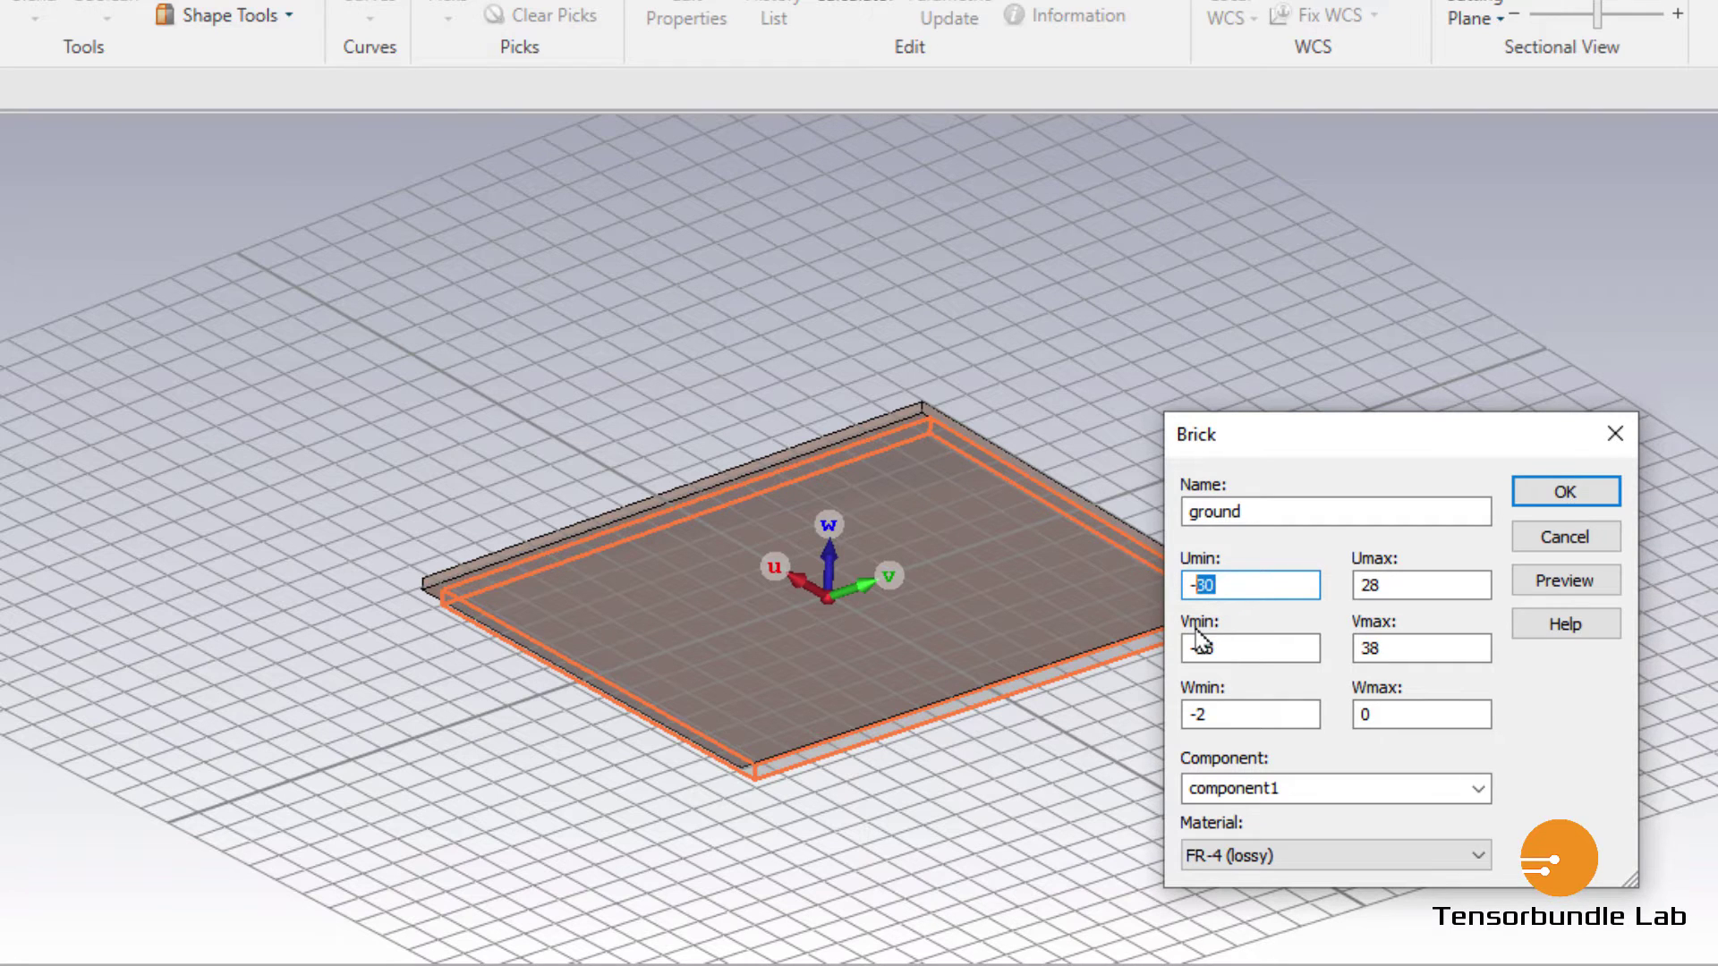
type("SL/2")
key("Tab")
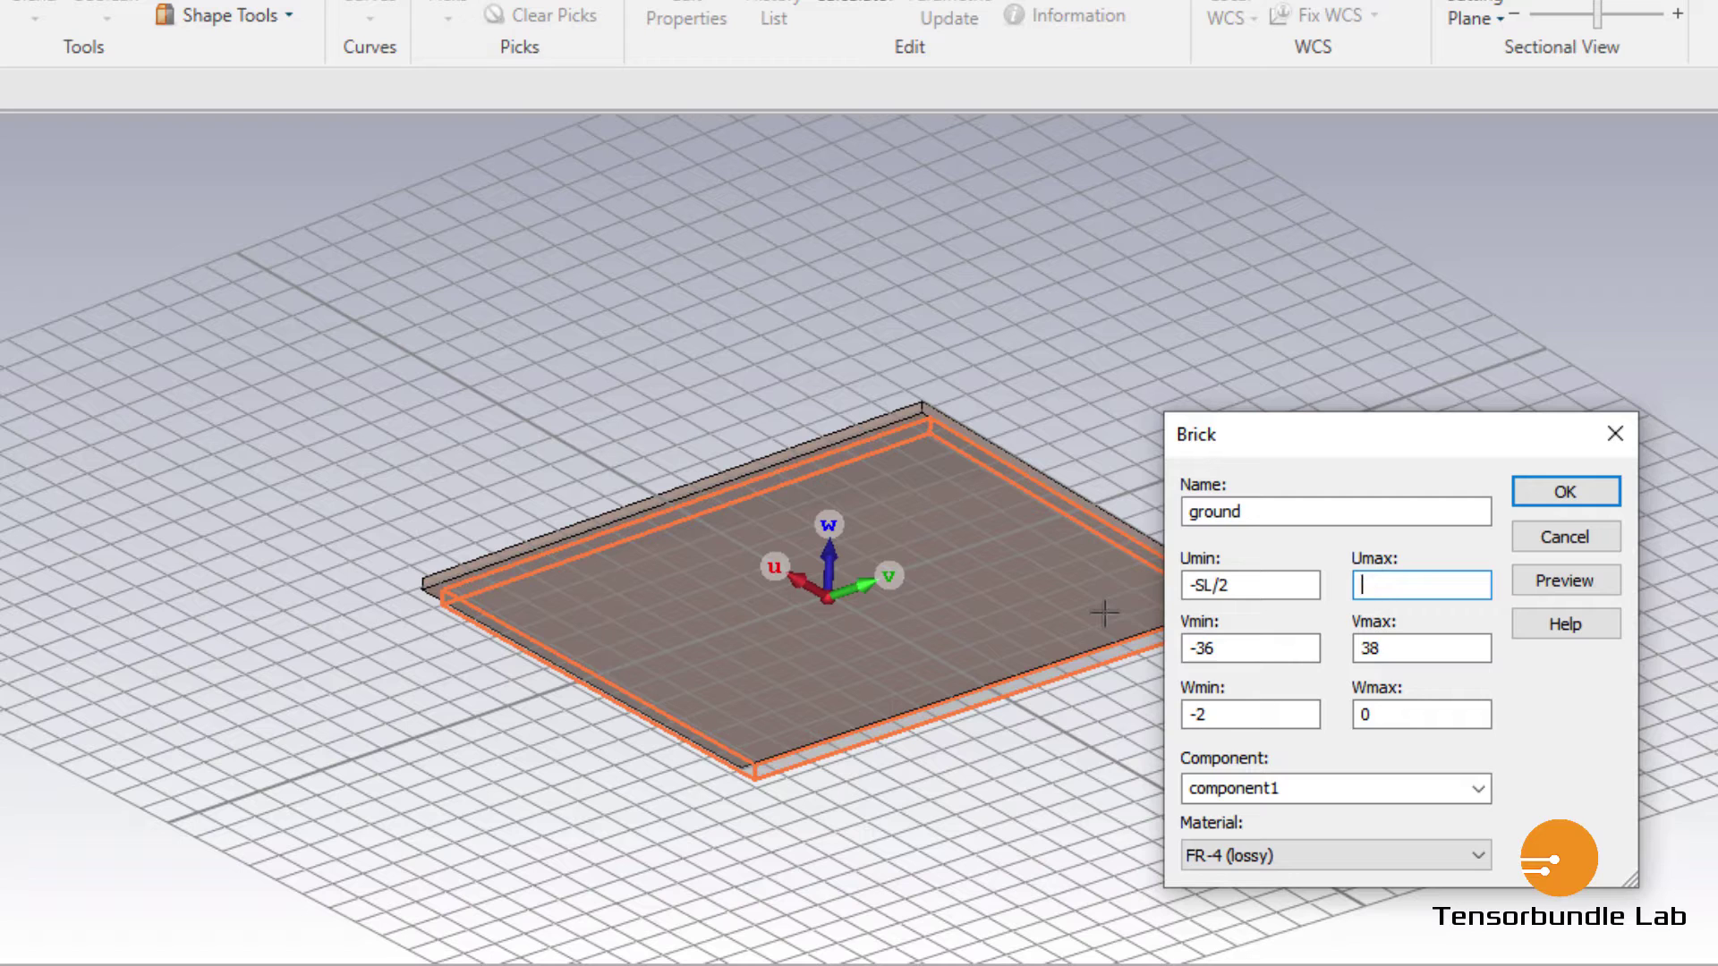
type("SL/2")
key("Tab")
Set the ground brick's V extent from -SW/2 to SW/2 and its Wmin to -Mt.
left_click(1210, 648)
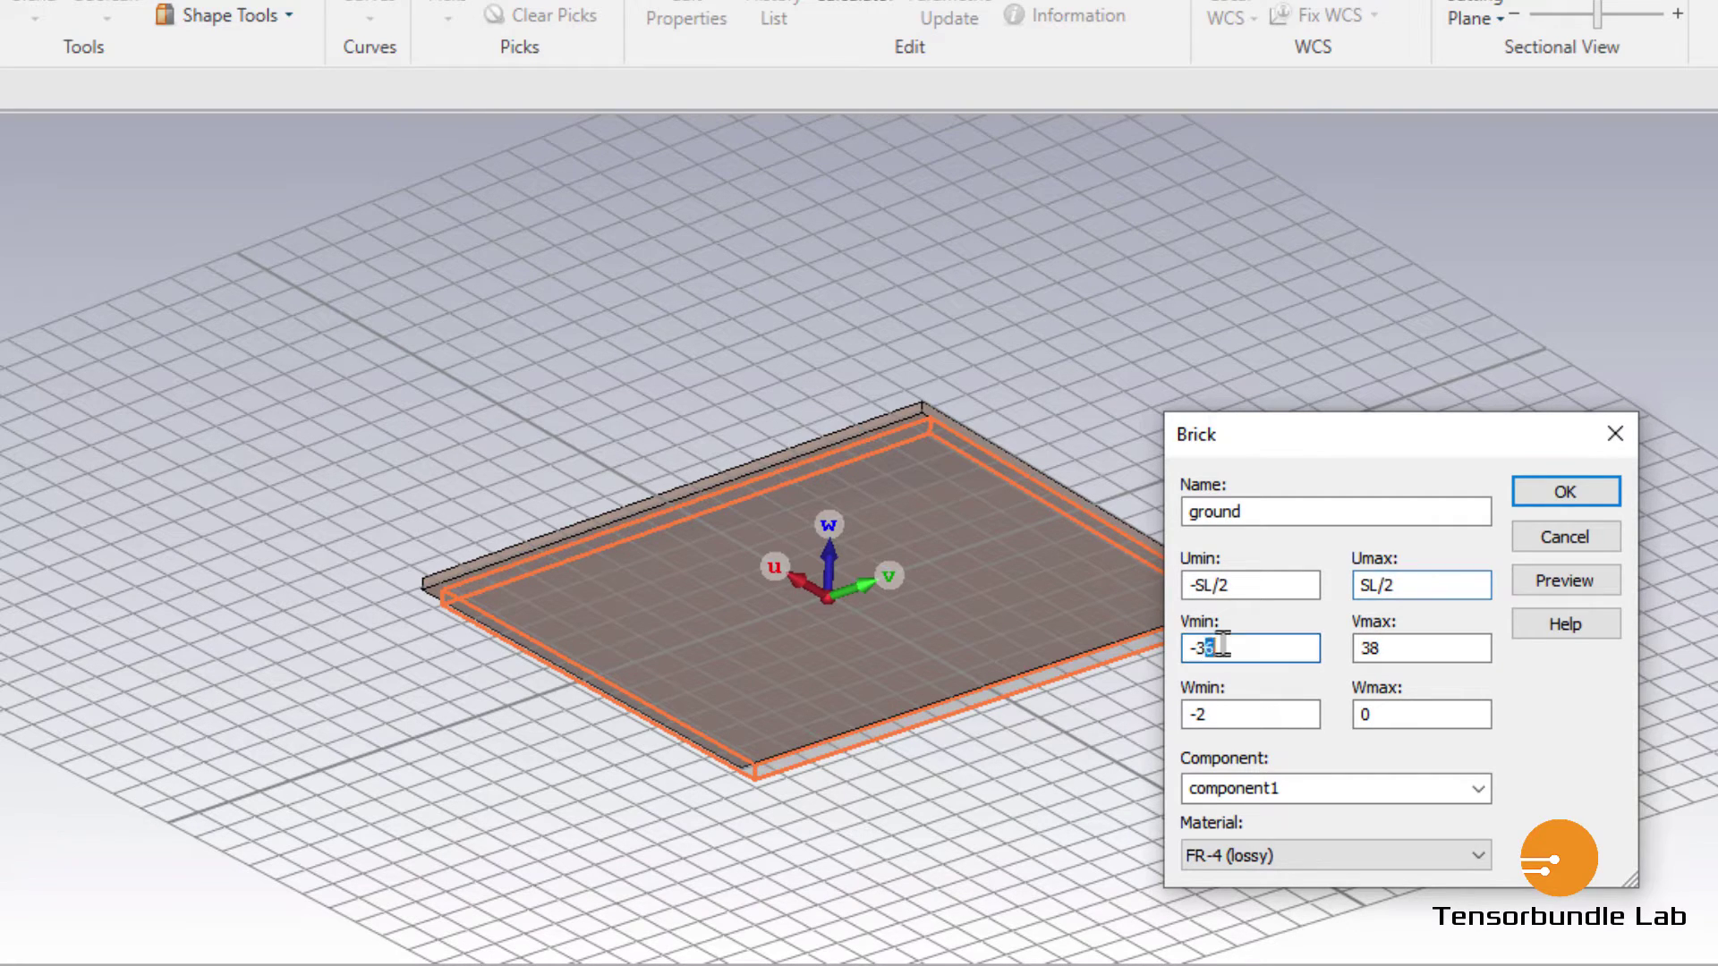
left_click_drag(1212, 649, 1199, 673)
type("SW/2")
key("Tab")
type("SW/2")
left_click_drag(1293, 713, 1201, 763)
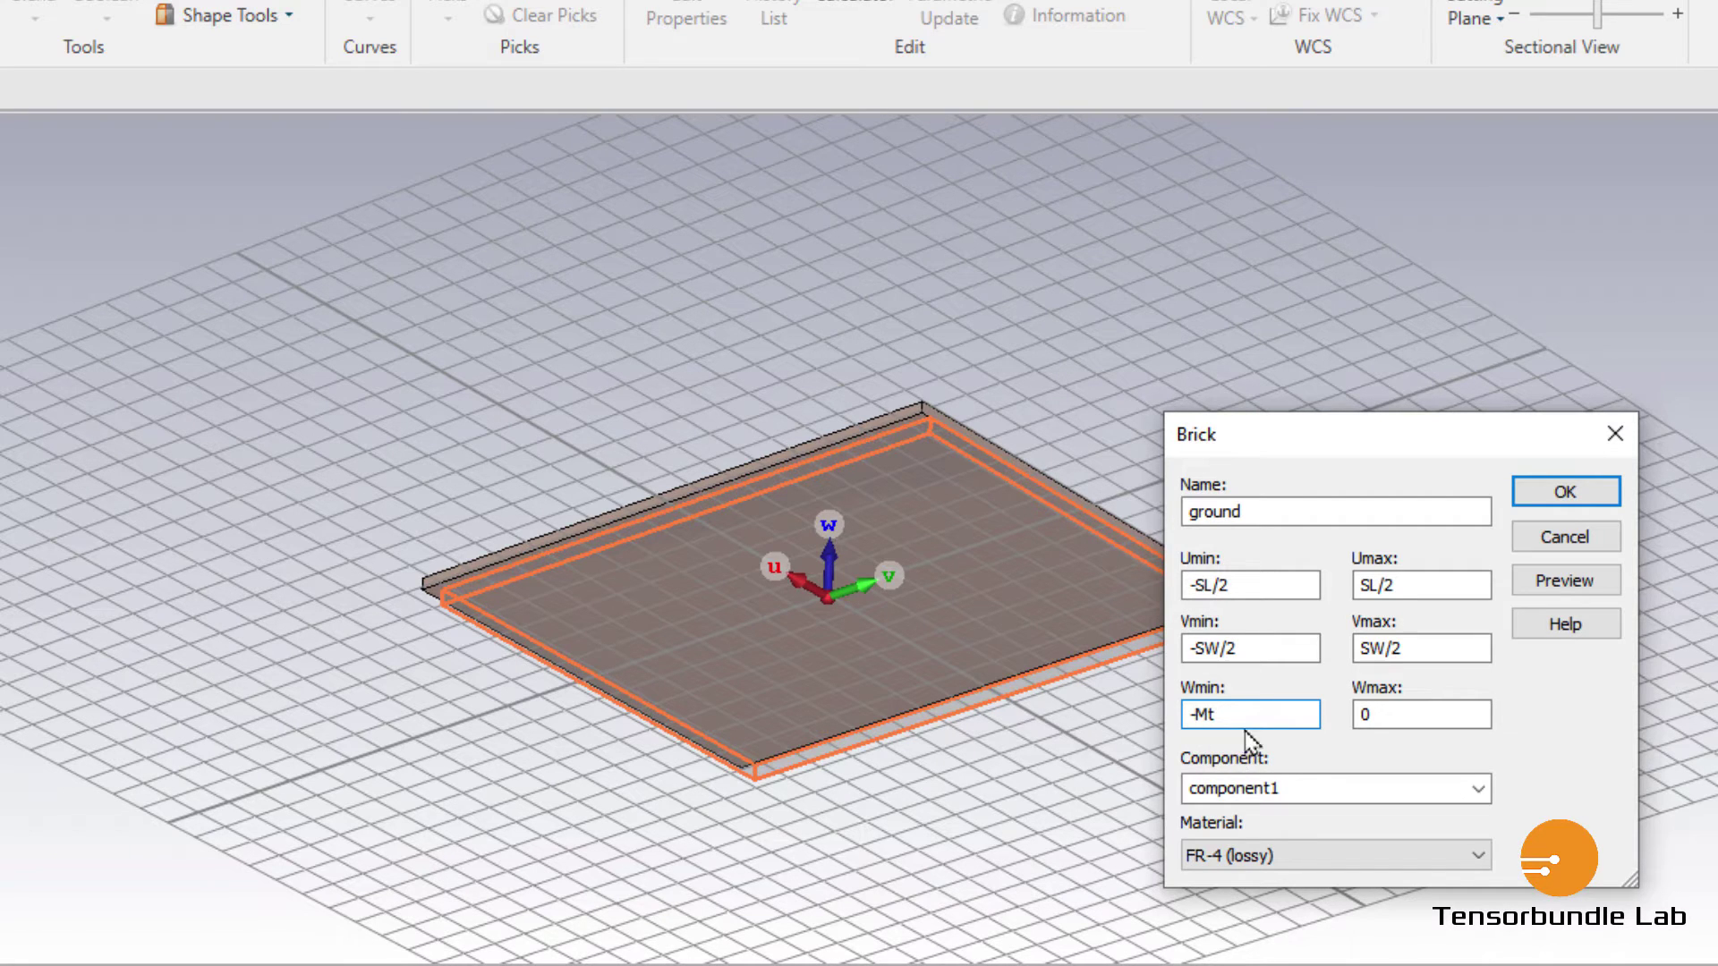
Load Copper (annealed) from the material library as the ground's material.
left_click(1277, 855)
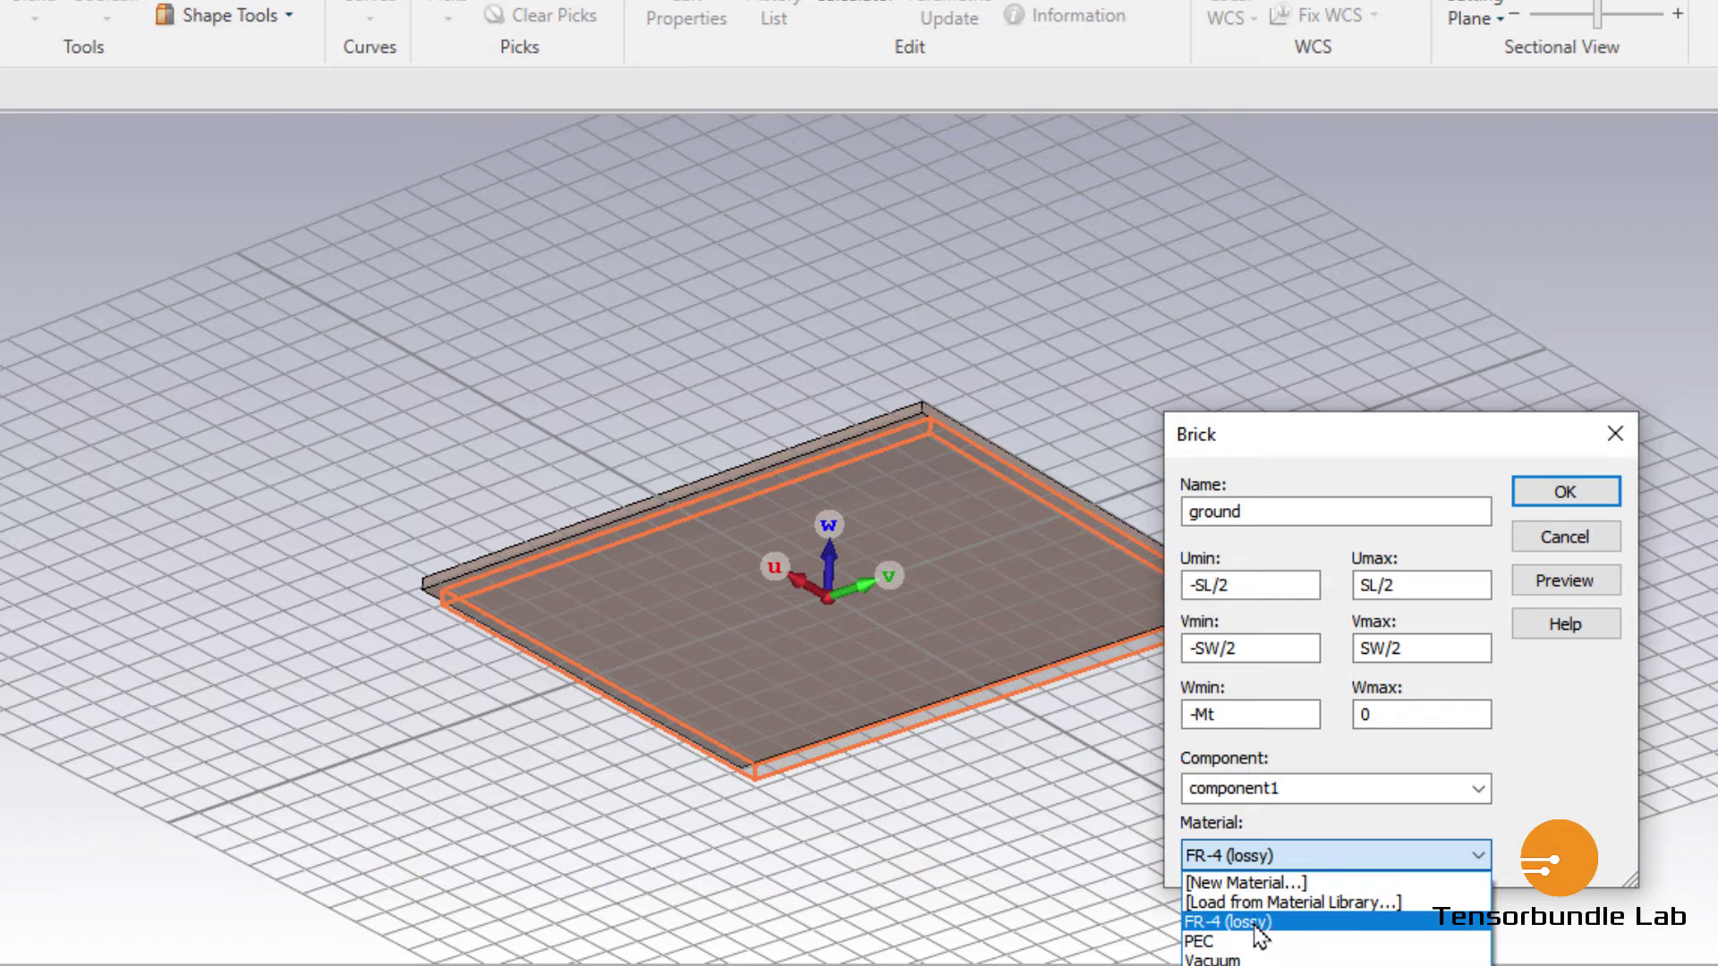
left_click(1262, 901)
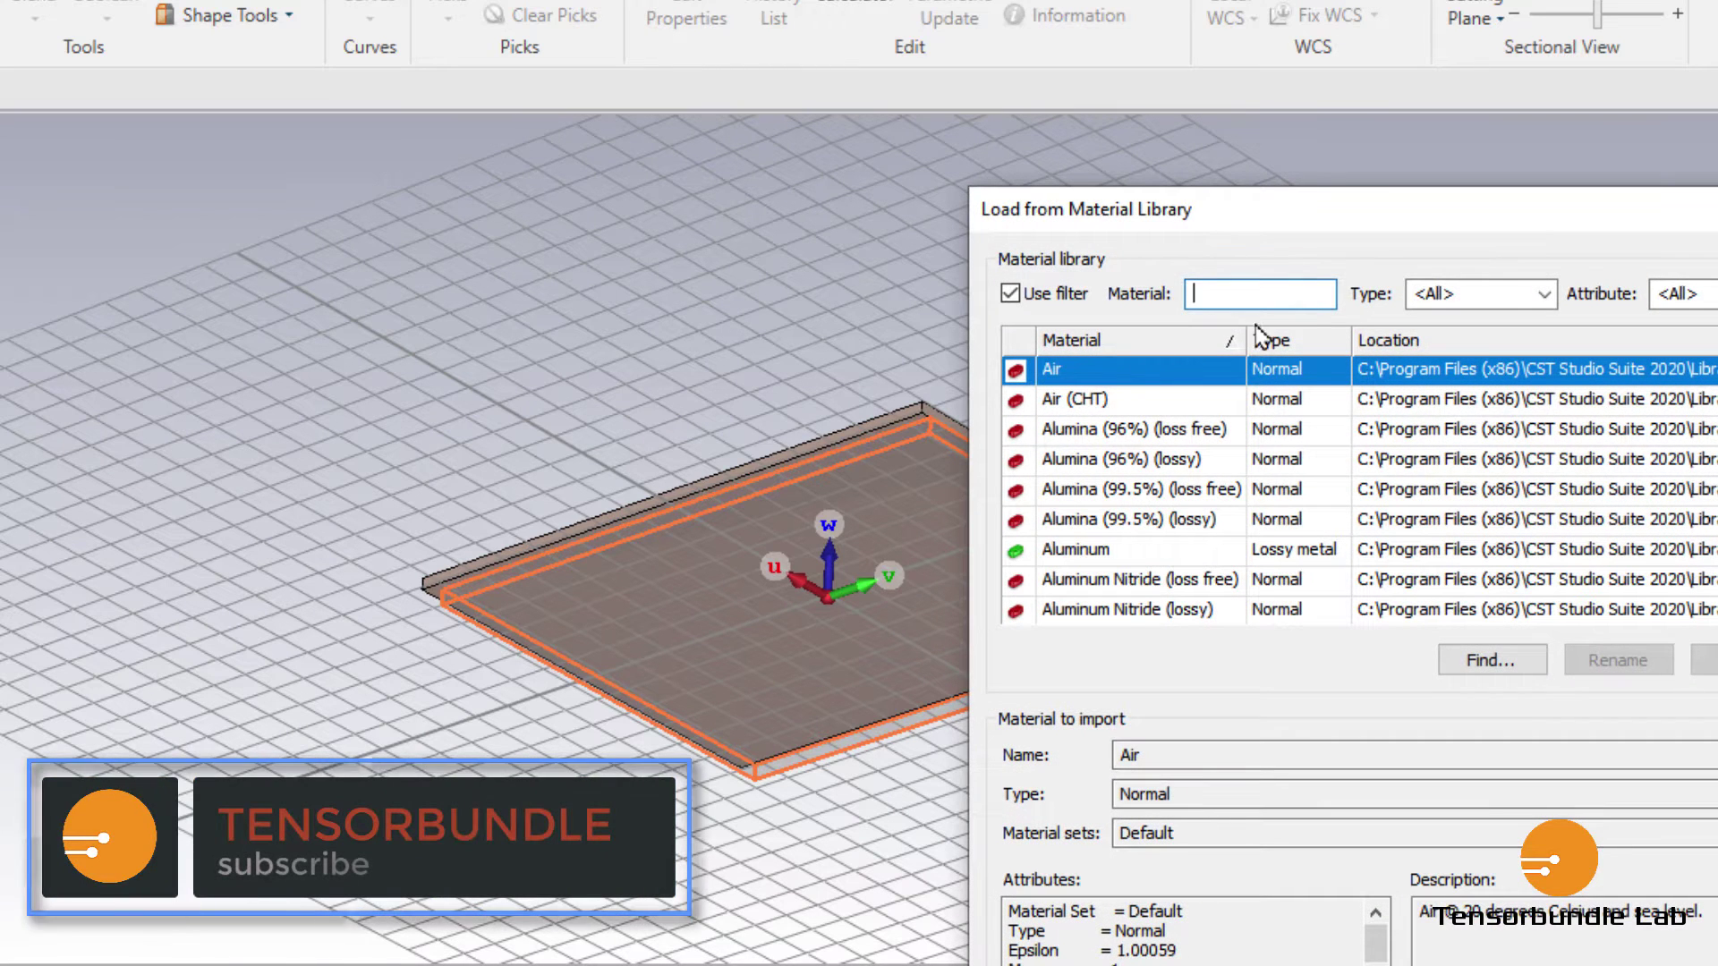
type("Copper")
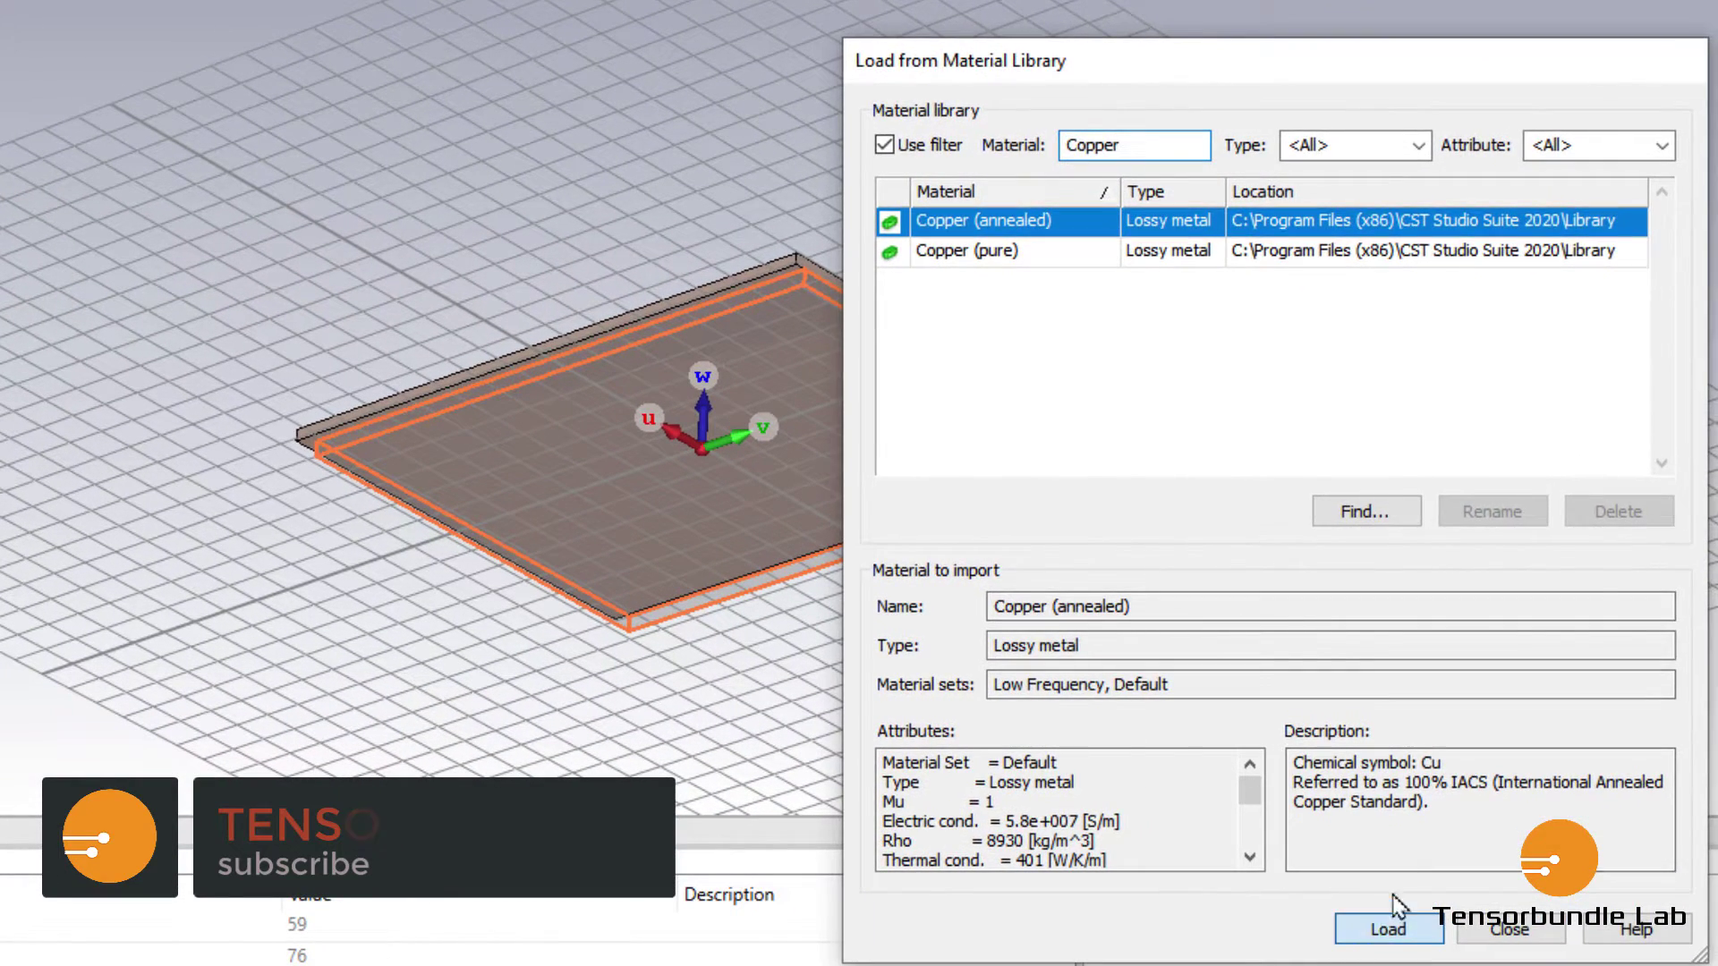
left_click(1385, 928)
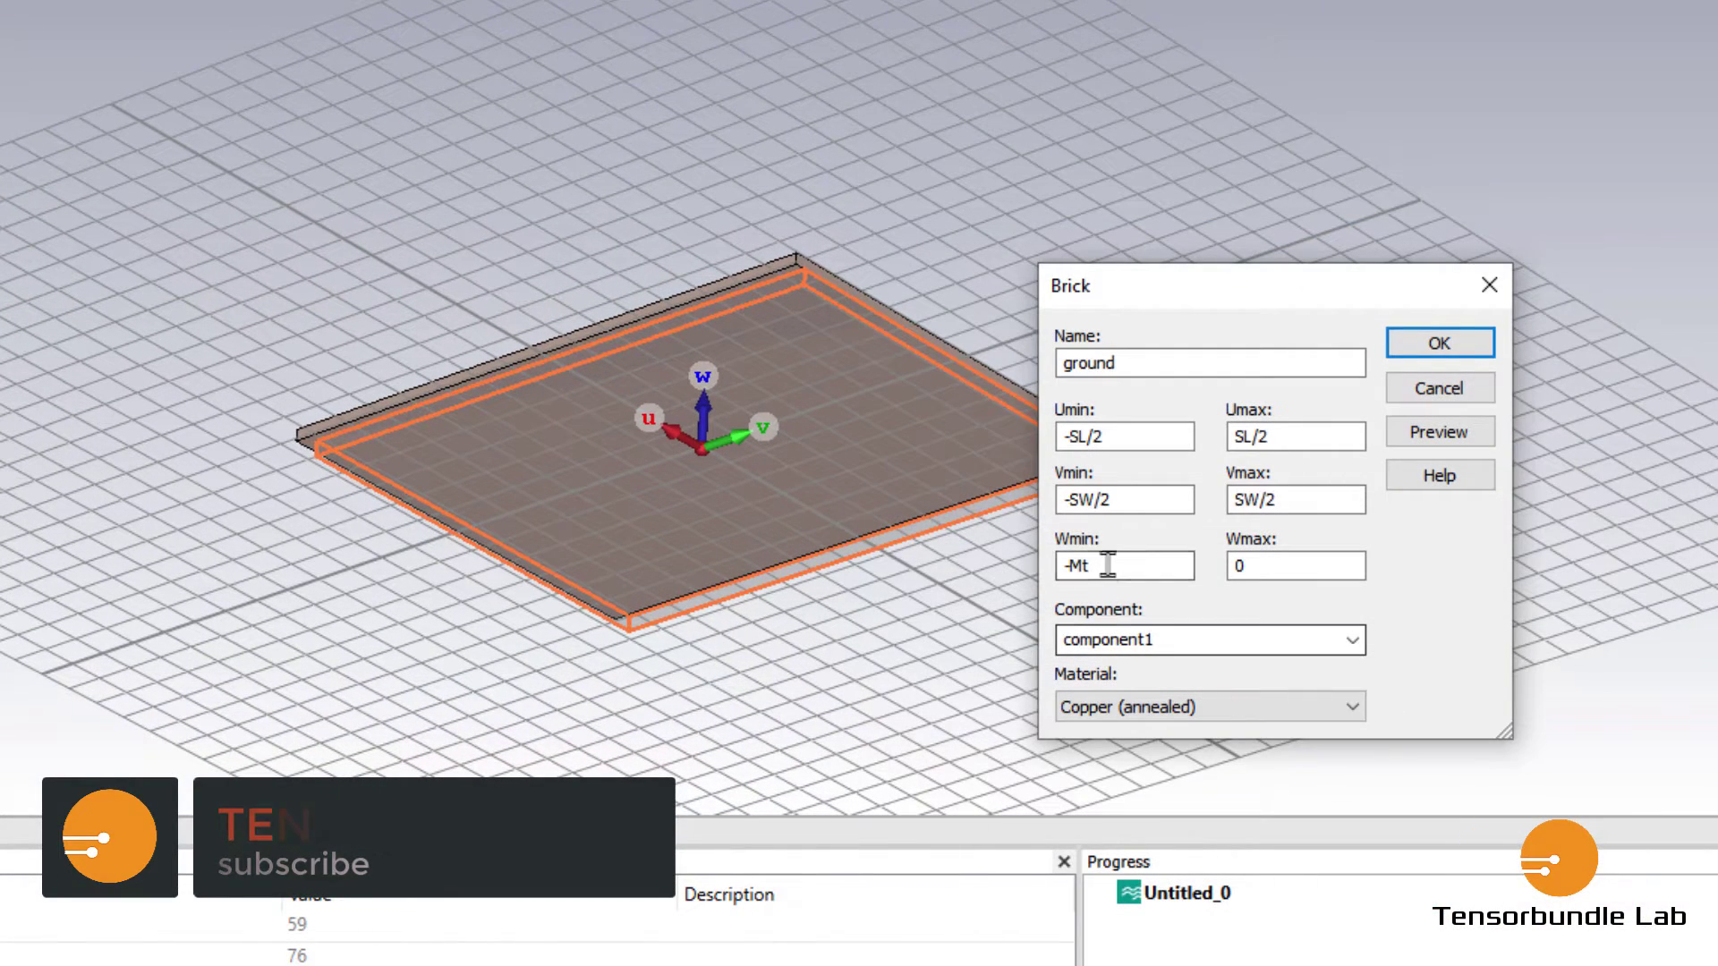
Create the ground brick, defining its missing parameter as Mt = 0.035.
left_click(1444, 347)
type("0.035")
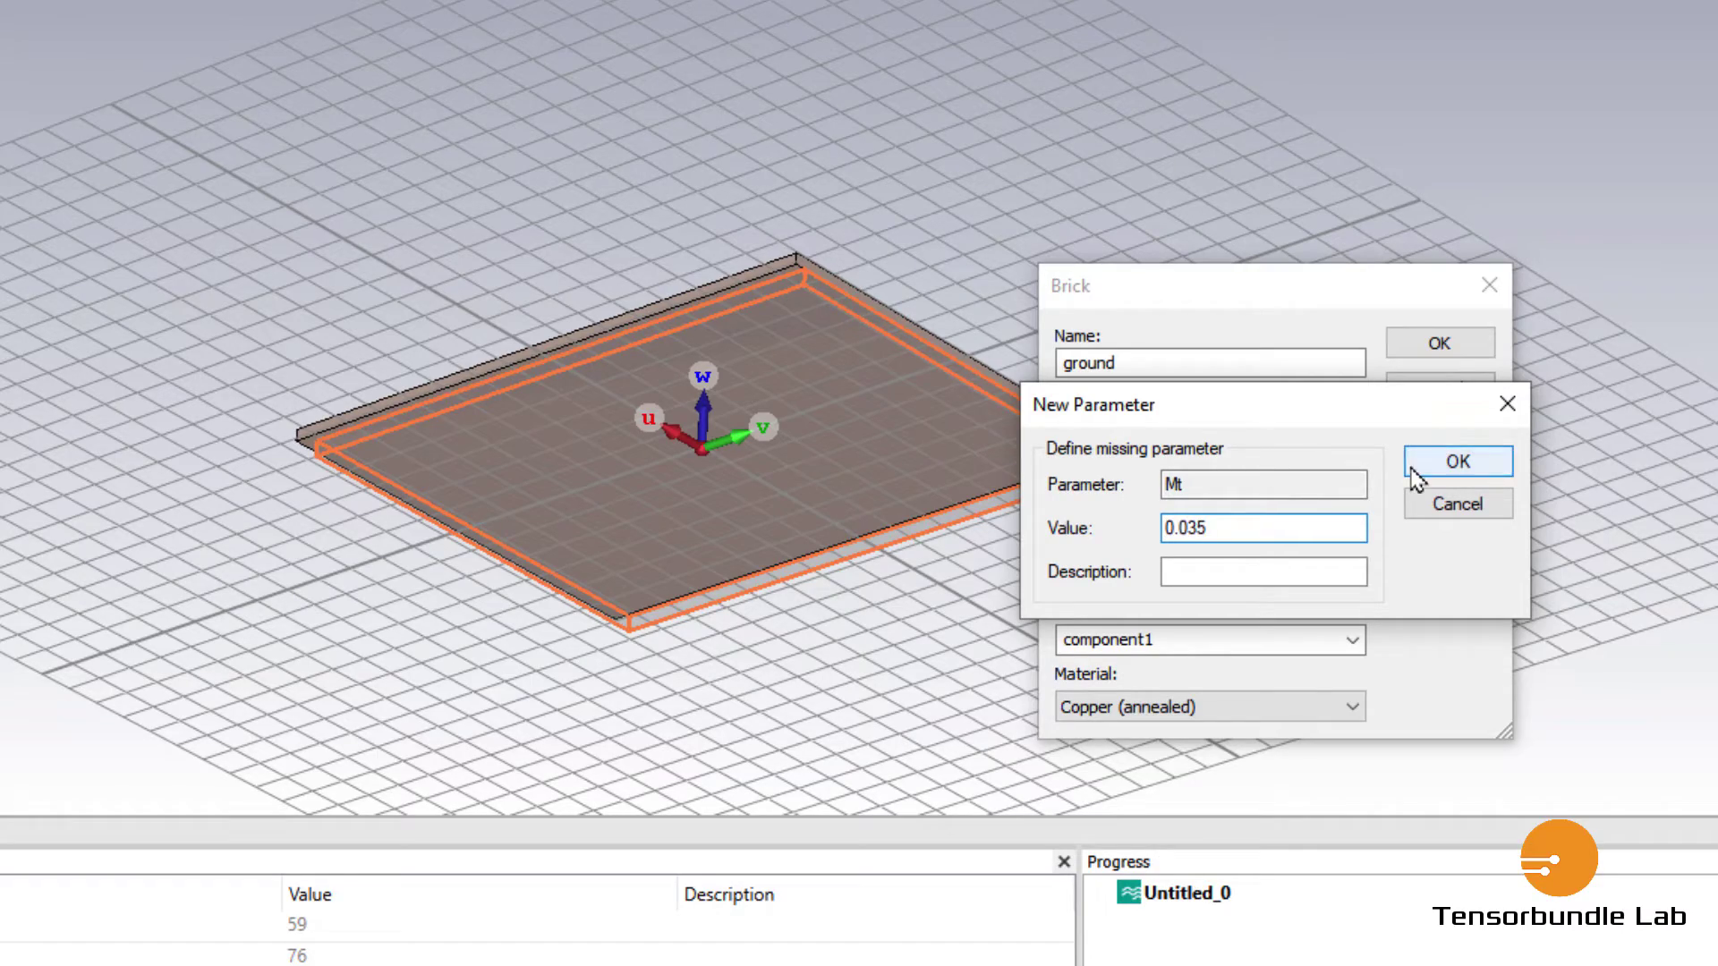
left_click(1421, 467)
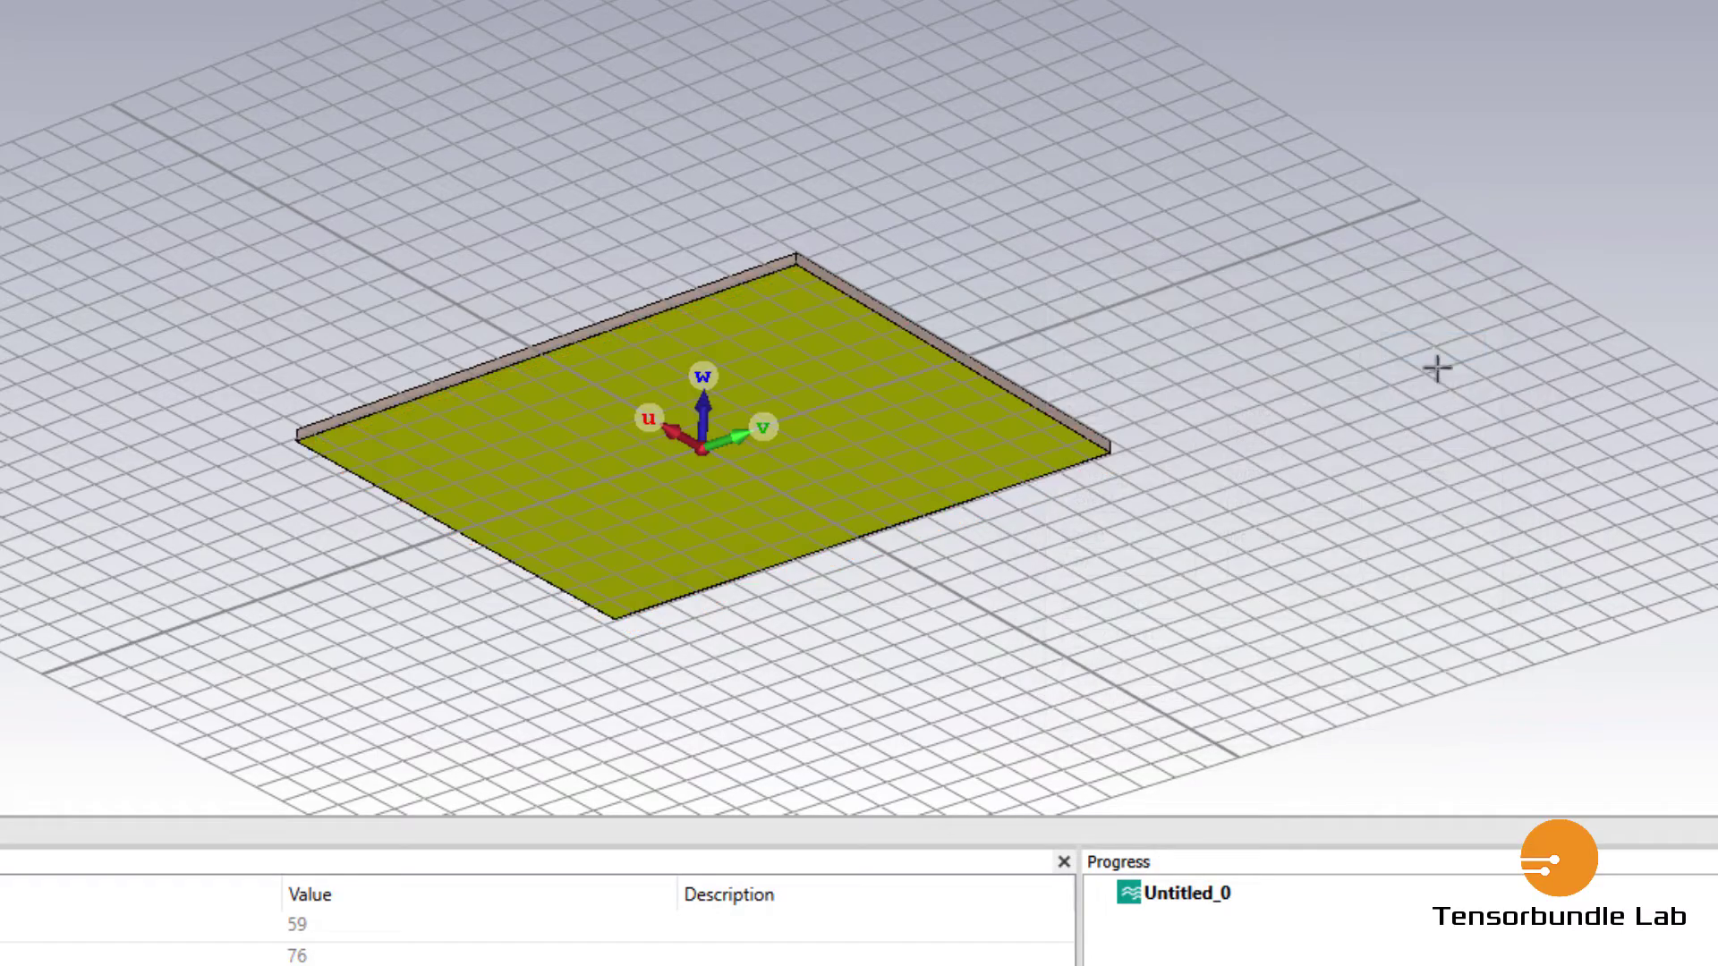
Pick the substrate's upper face and align the local coordinate system with it.
left_click_drag(1108, 502, 1238, 823)
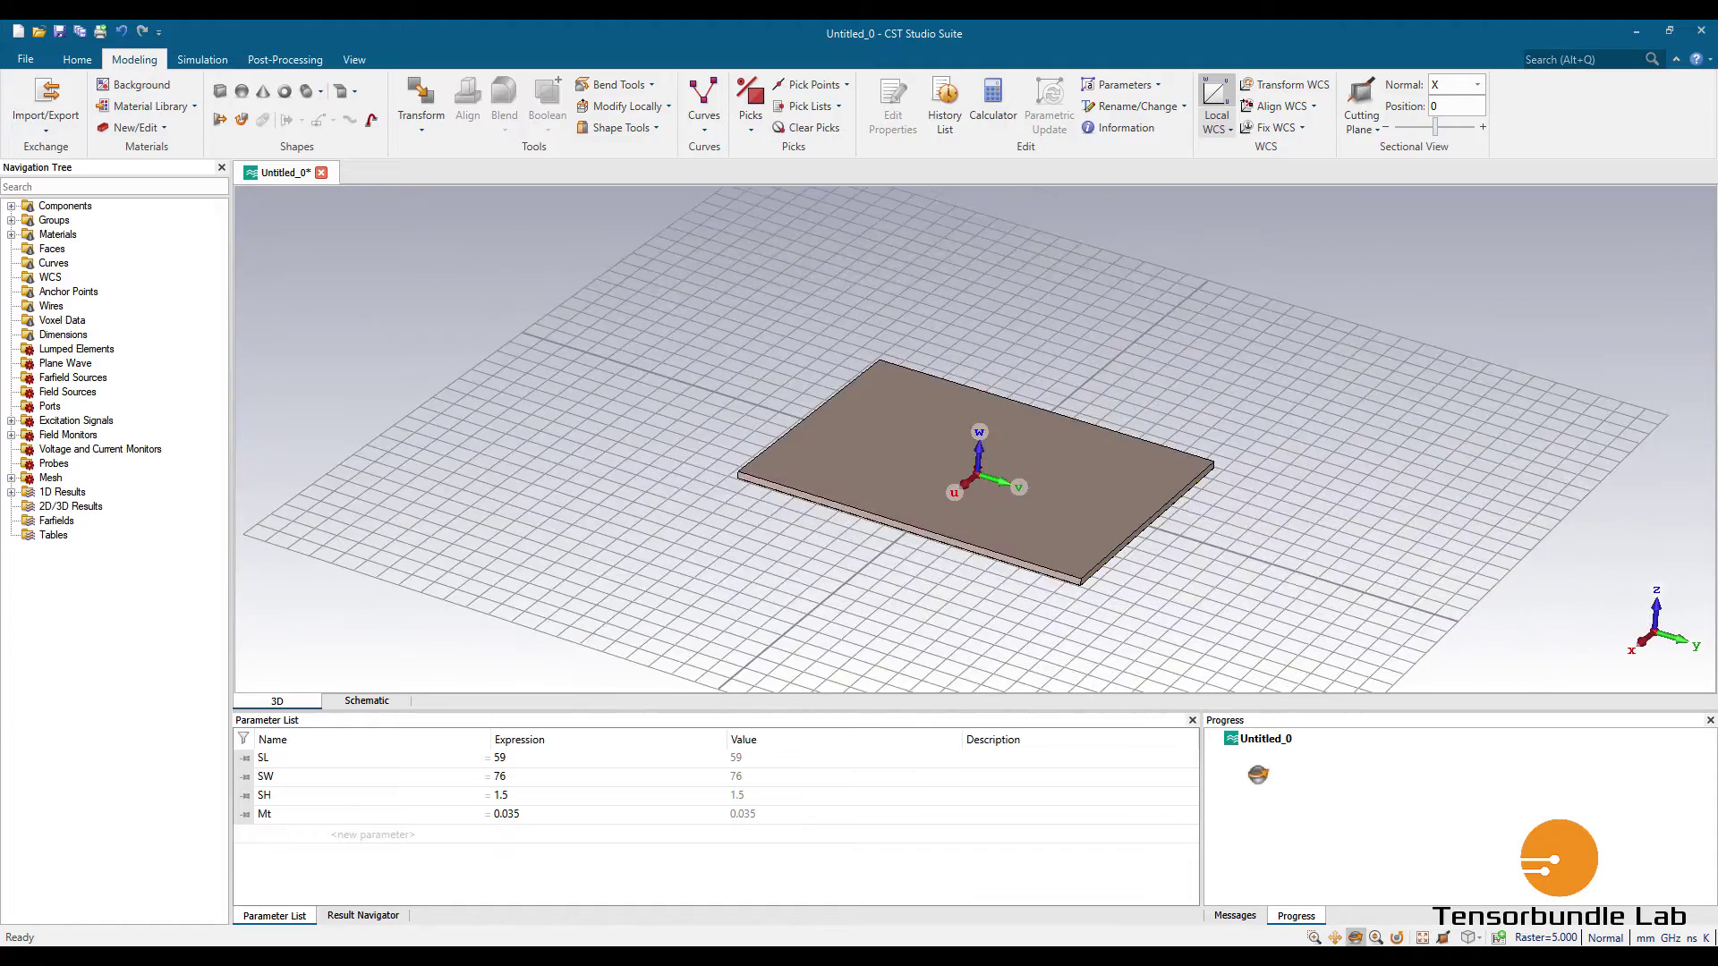
scroll(1008, 504, "up", 5)
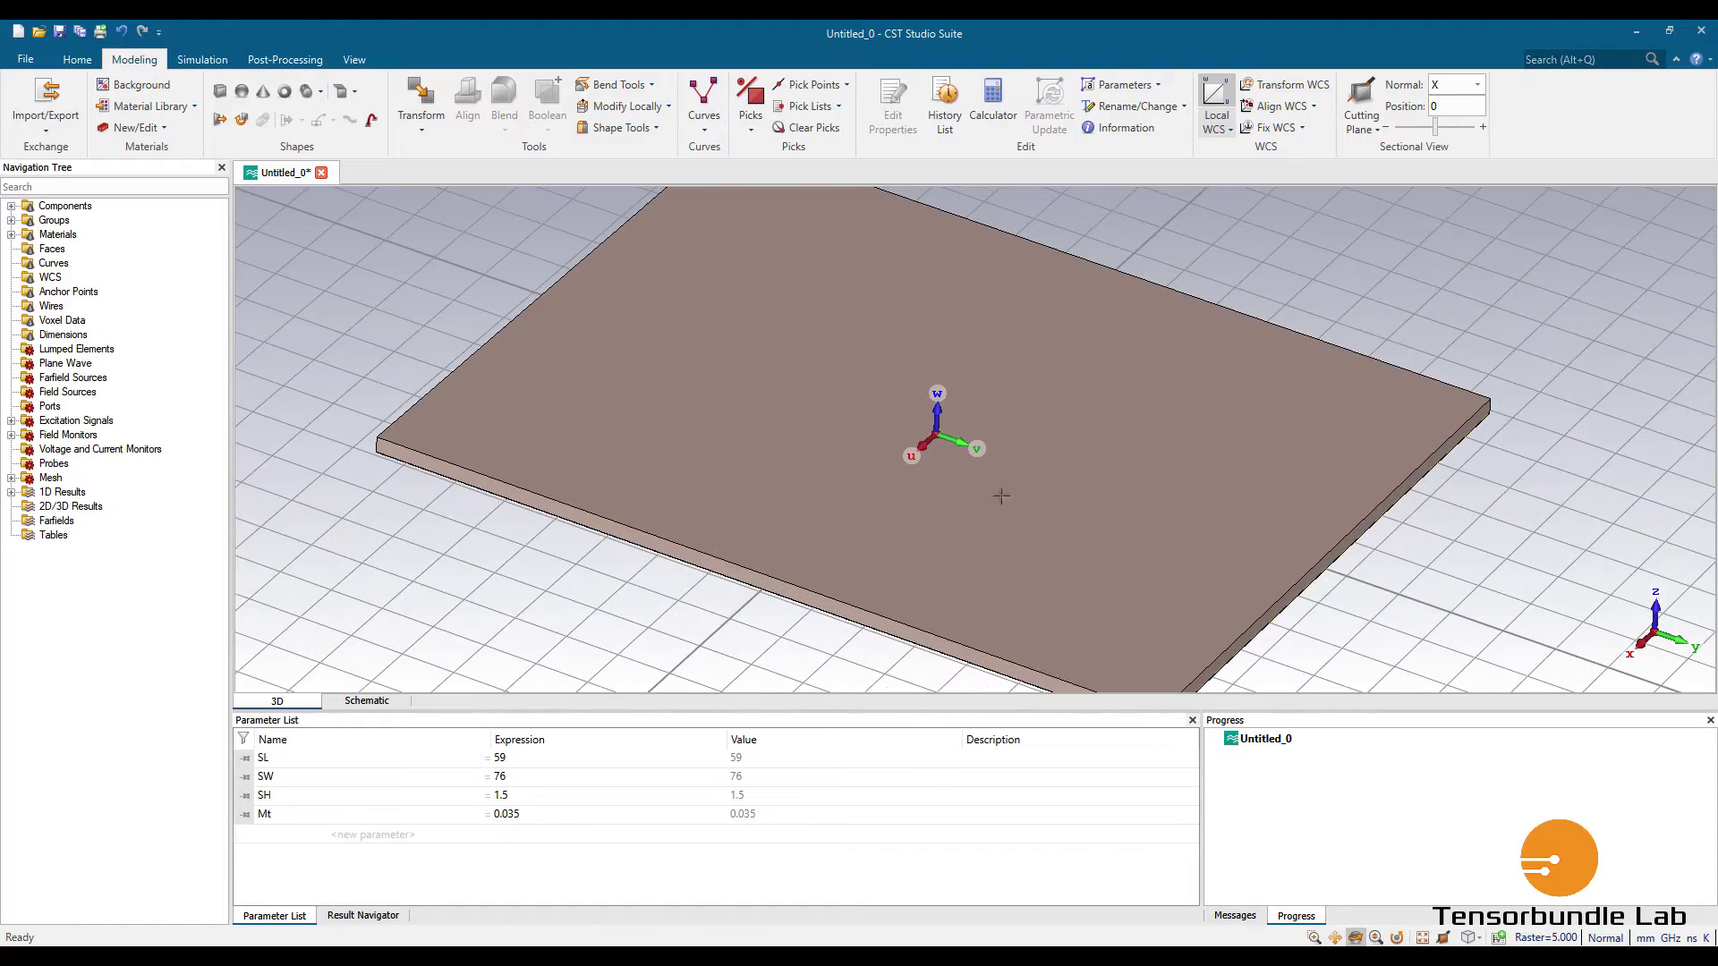
left_click_drag(999, 454, 957, 385)
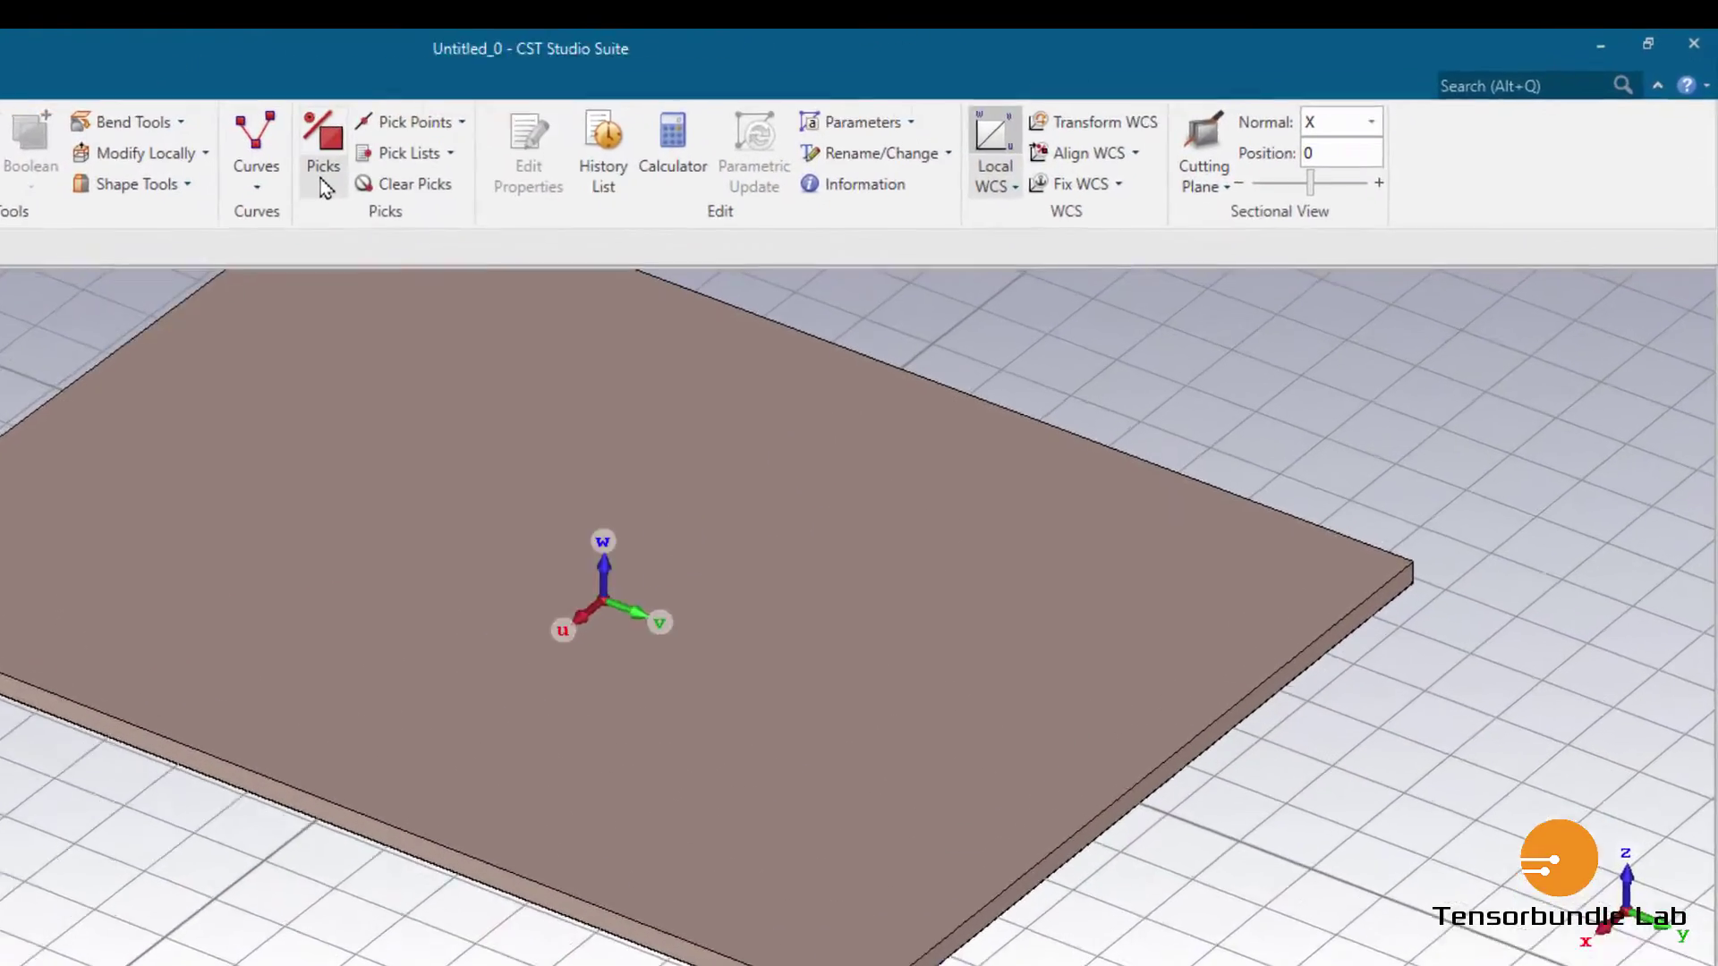
left_click(750, 121)
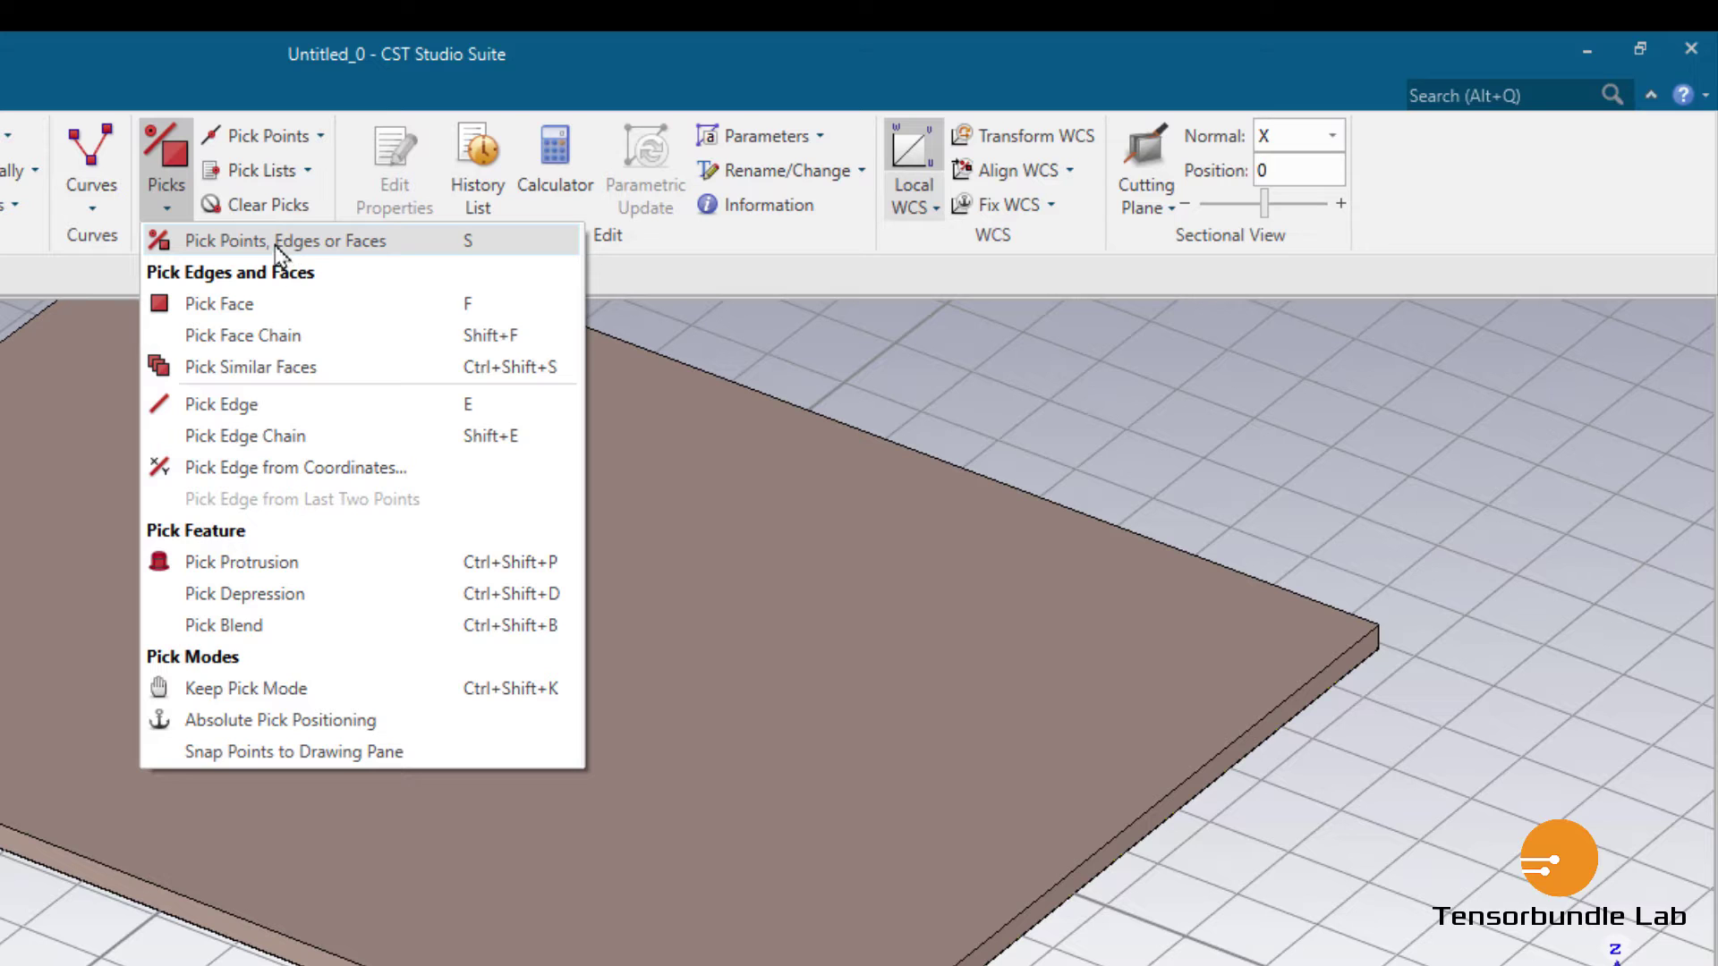
left_click(245, 304)
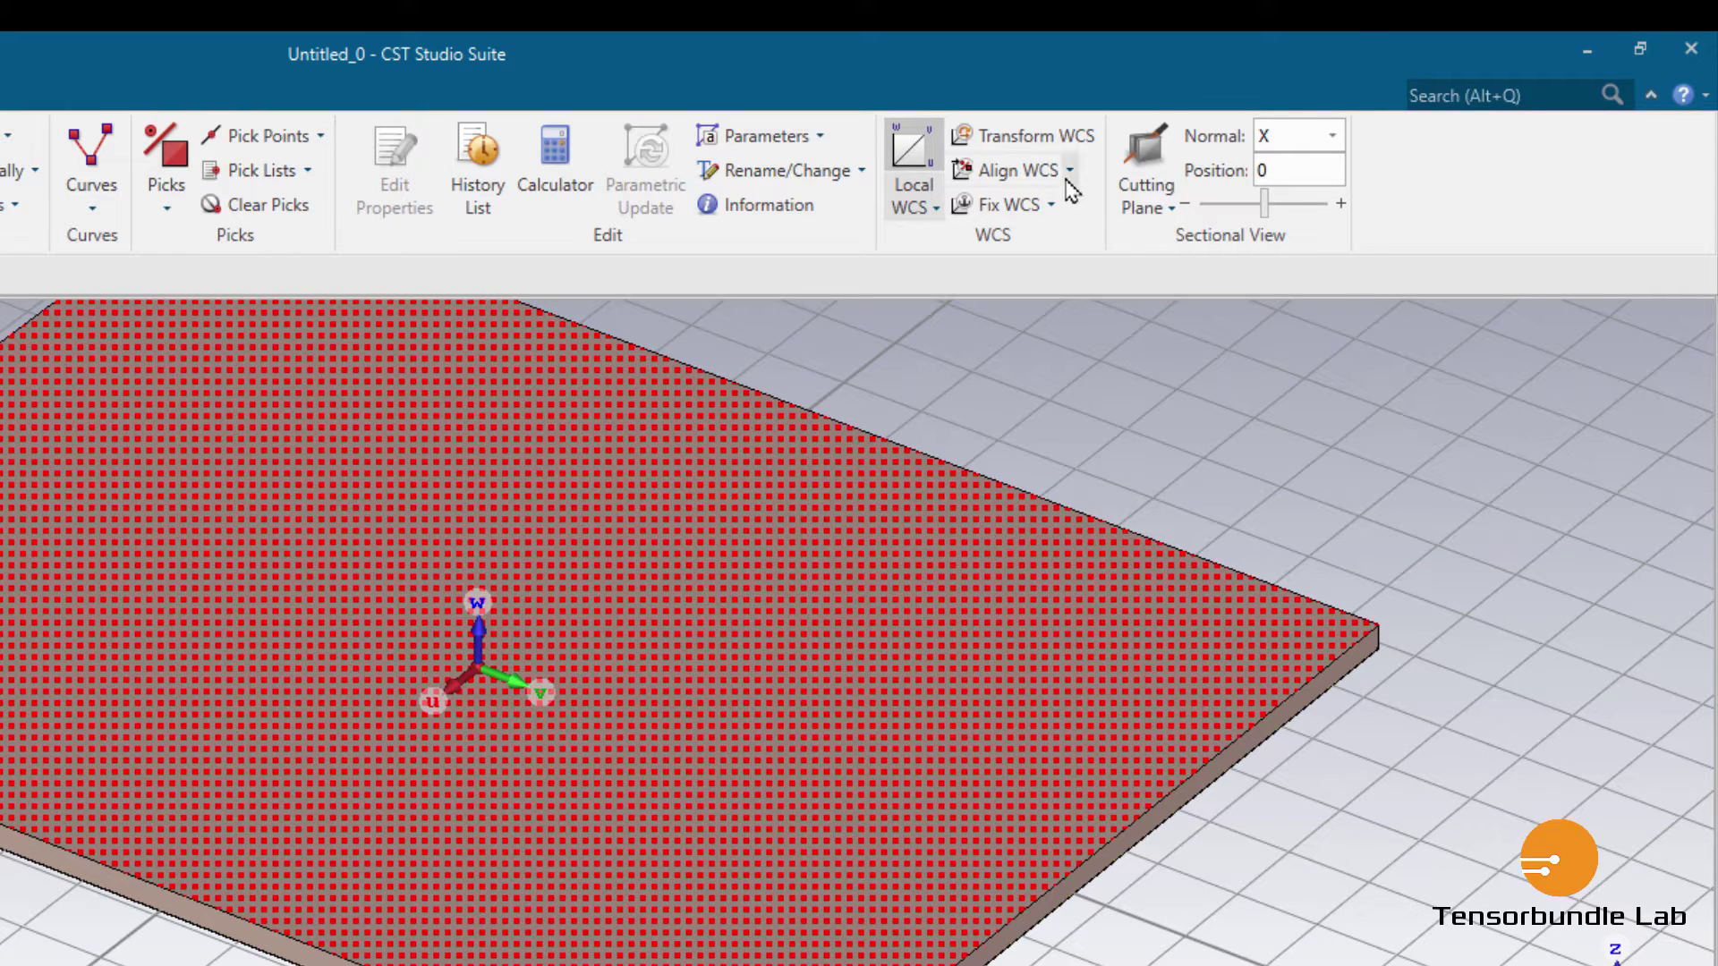
left_click(1069, 172)
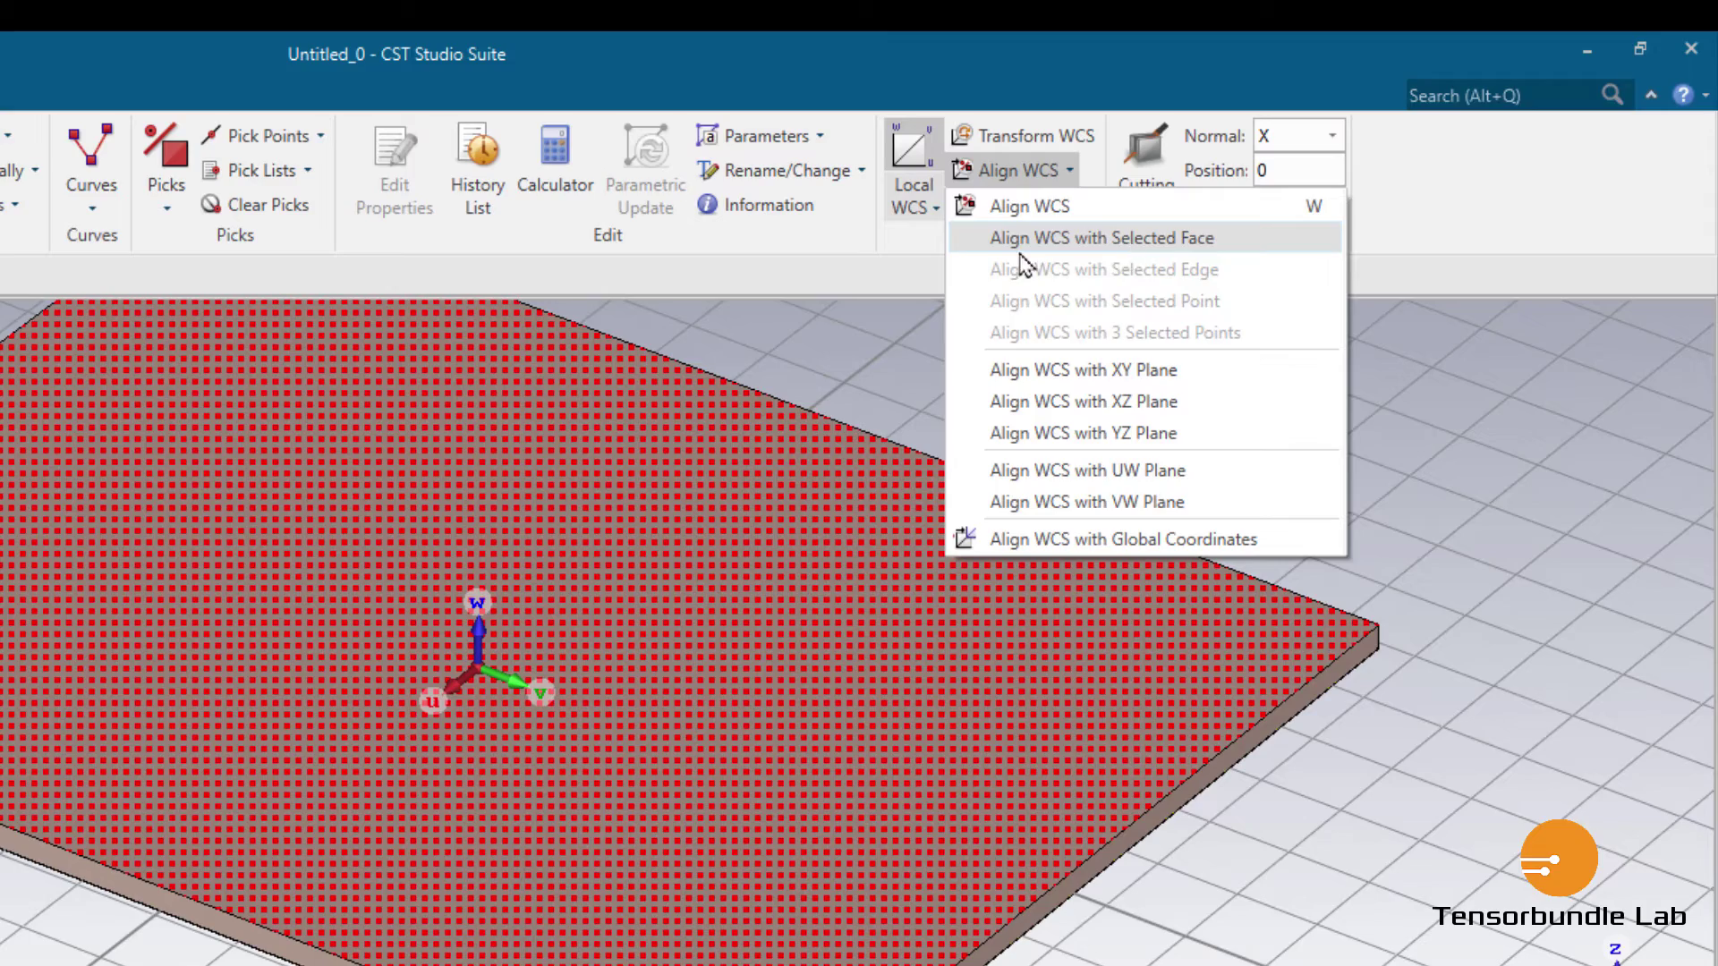
left_click(1129, 242)
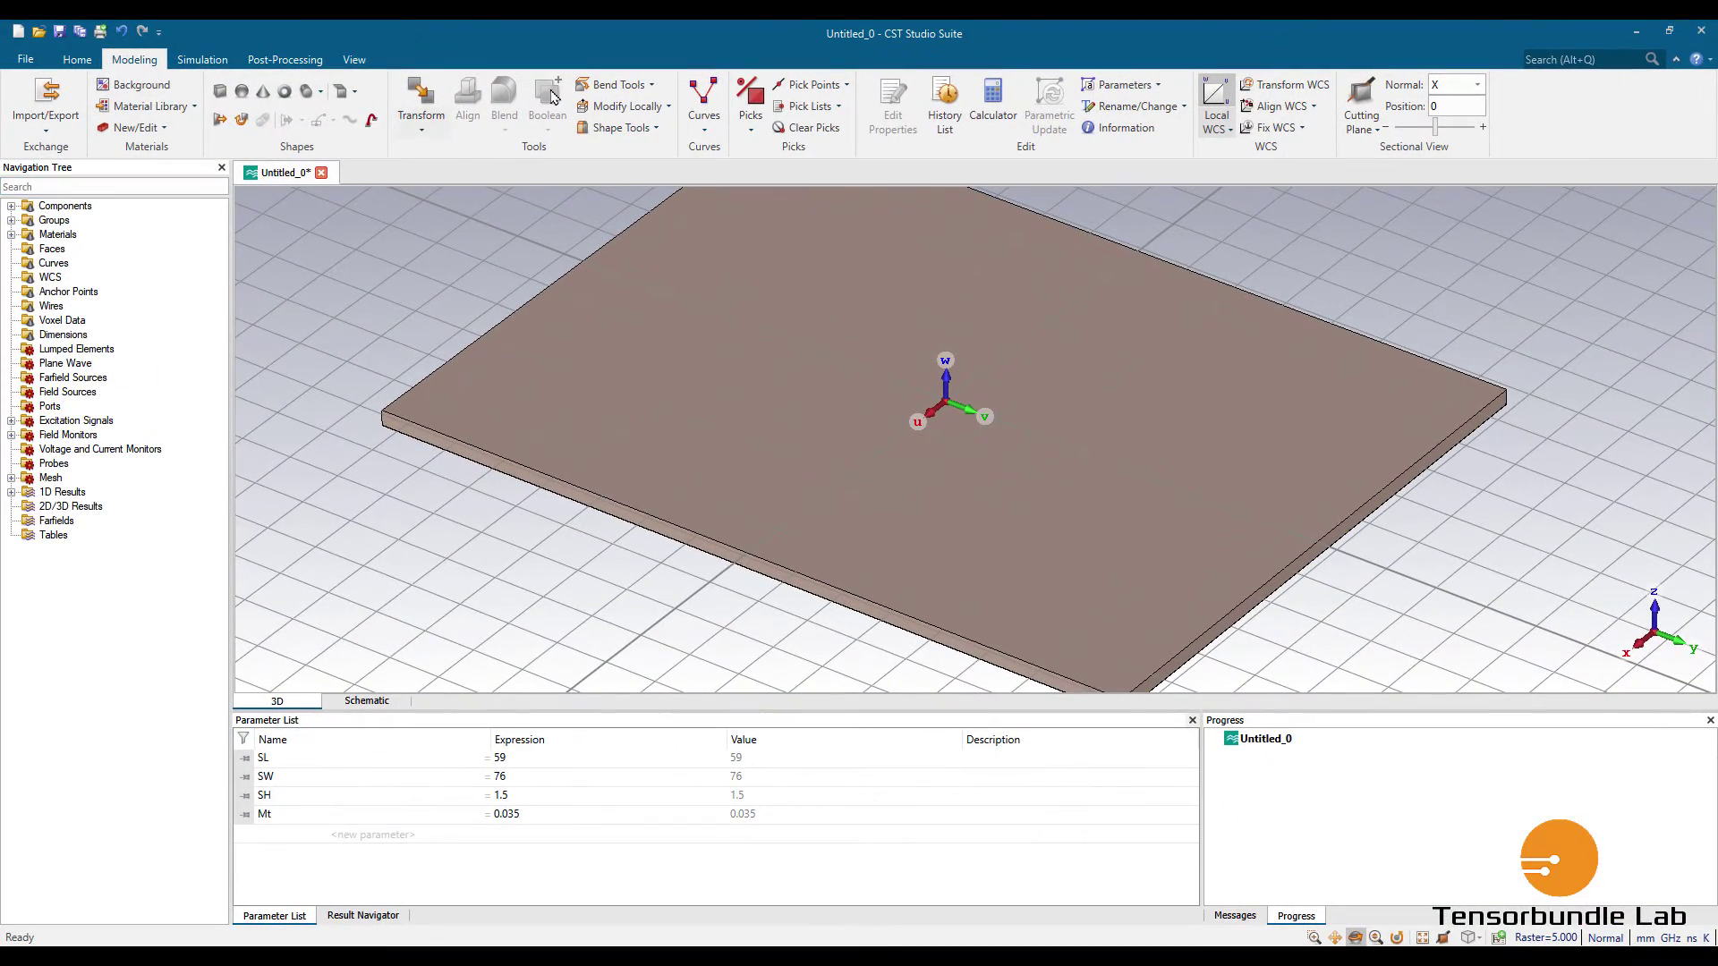
Draw a brick about 28 by 51 mm and 1 mm high on the substrate's upper face and name it patch.
left_click(220, 91)
double_click(808, 232)
double_click(1114, 562)
double_click(1306, 334)
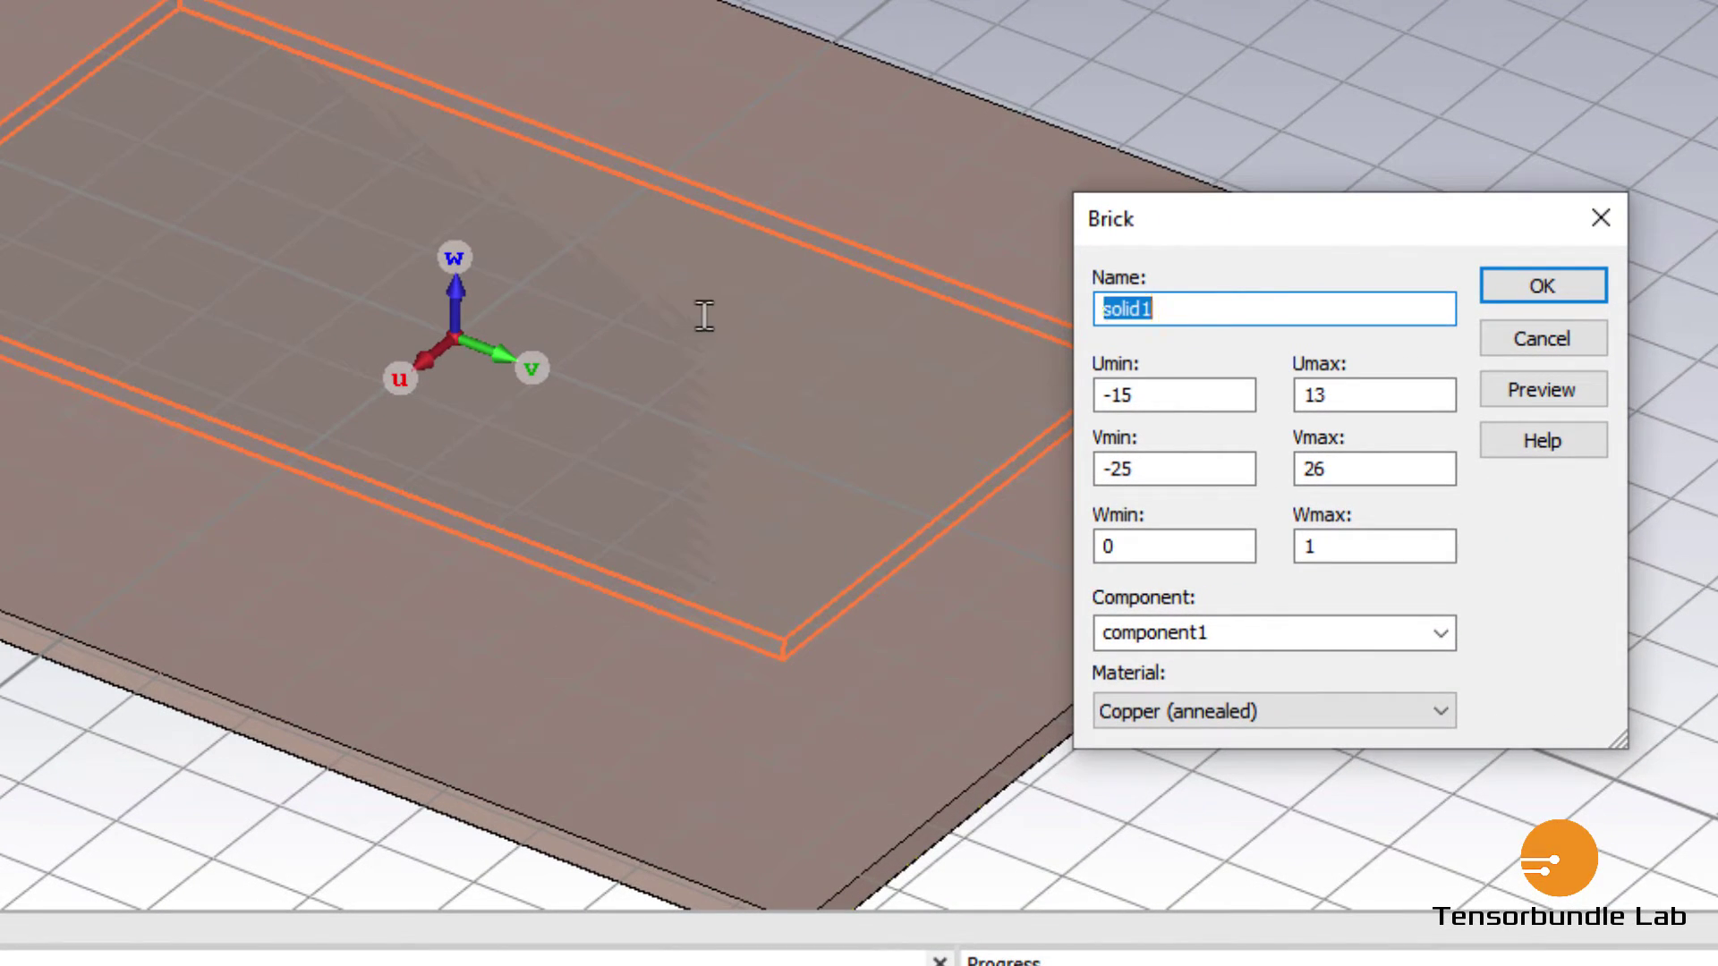
type("patch")
Set the patch brick's U extent from -PL/2 to PL/2.
left_click_drag(1181, 395, 1114, 447)
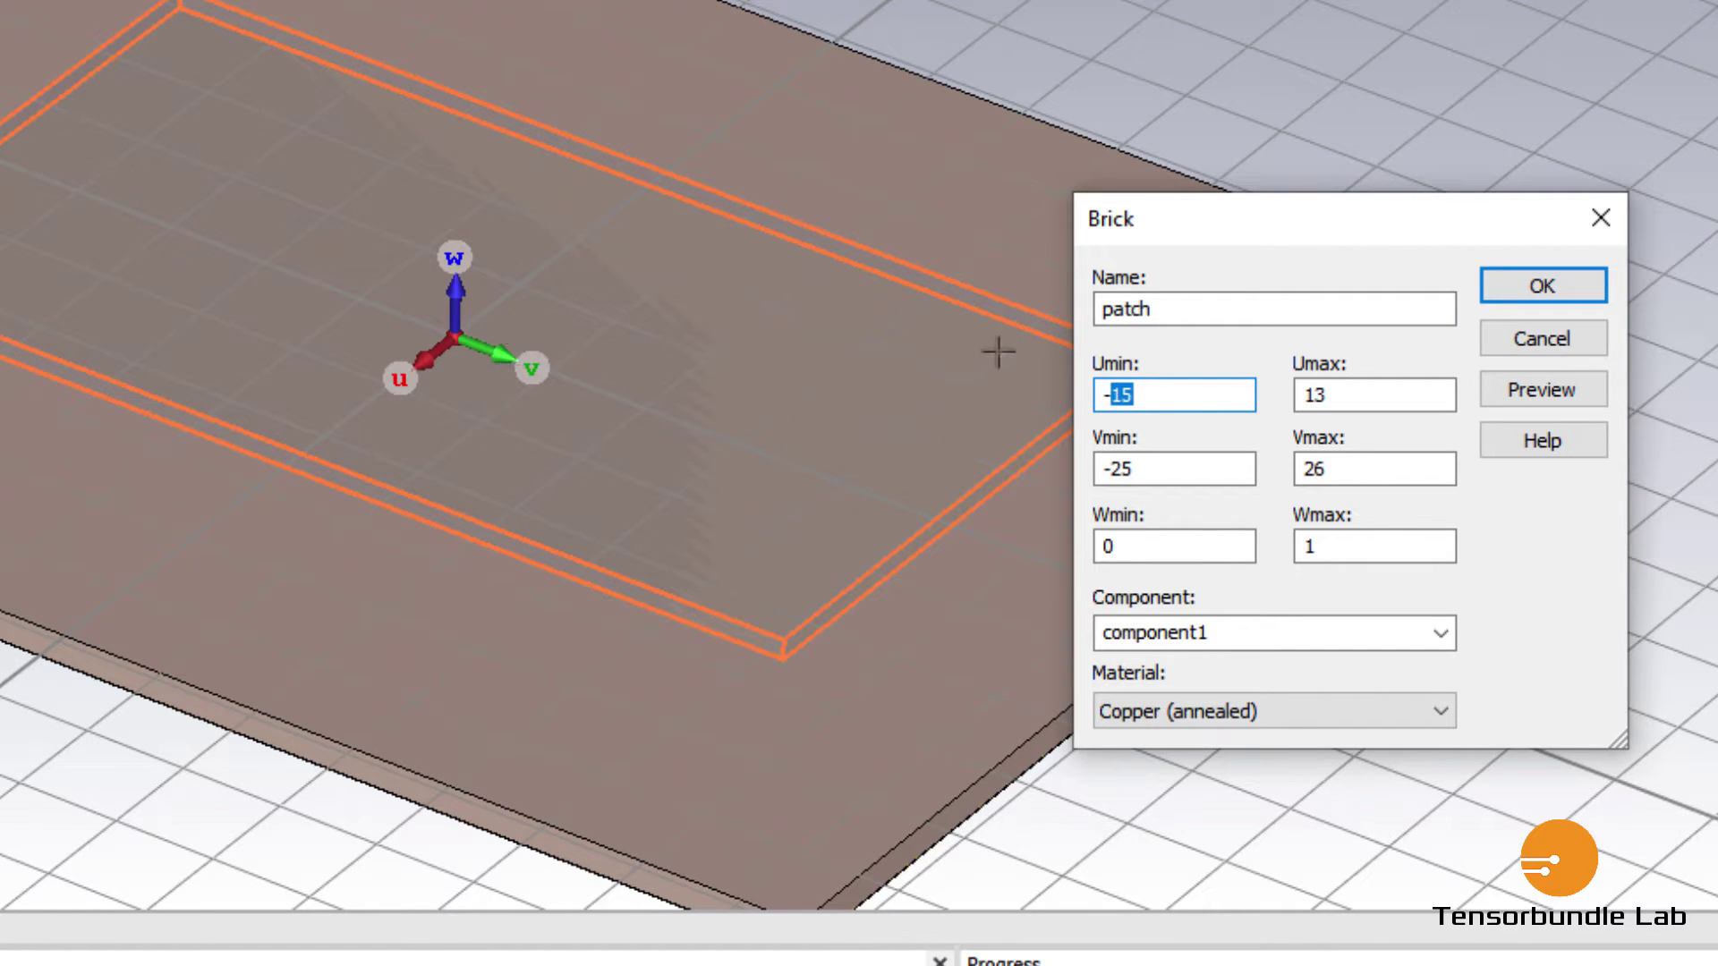
type("PL/2")
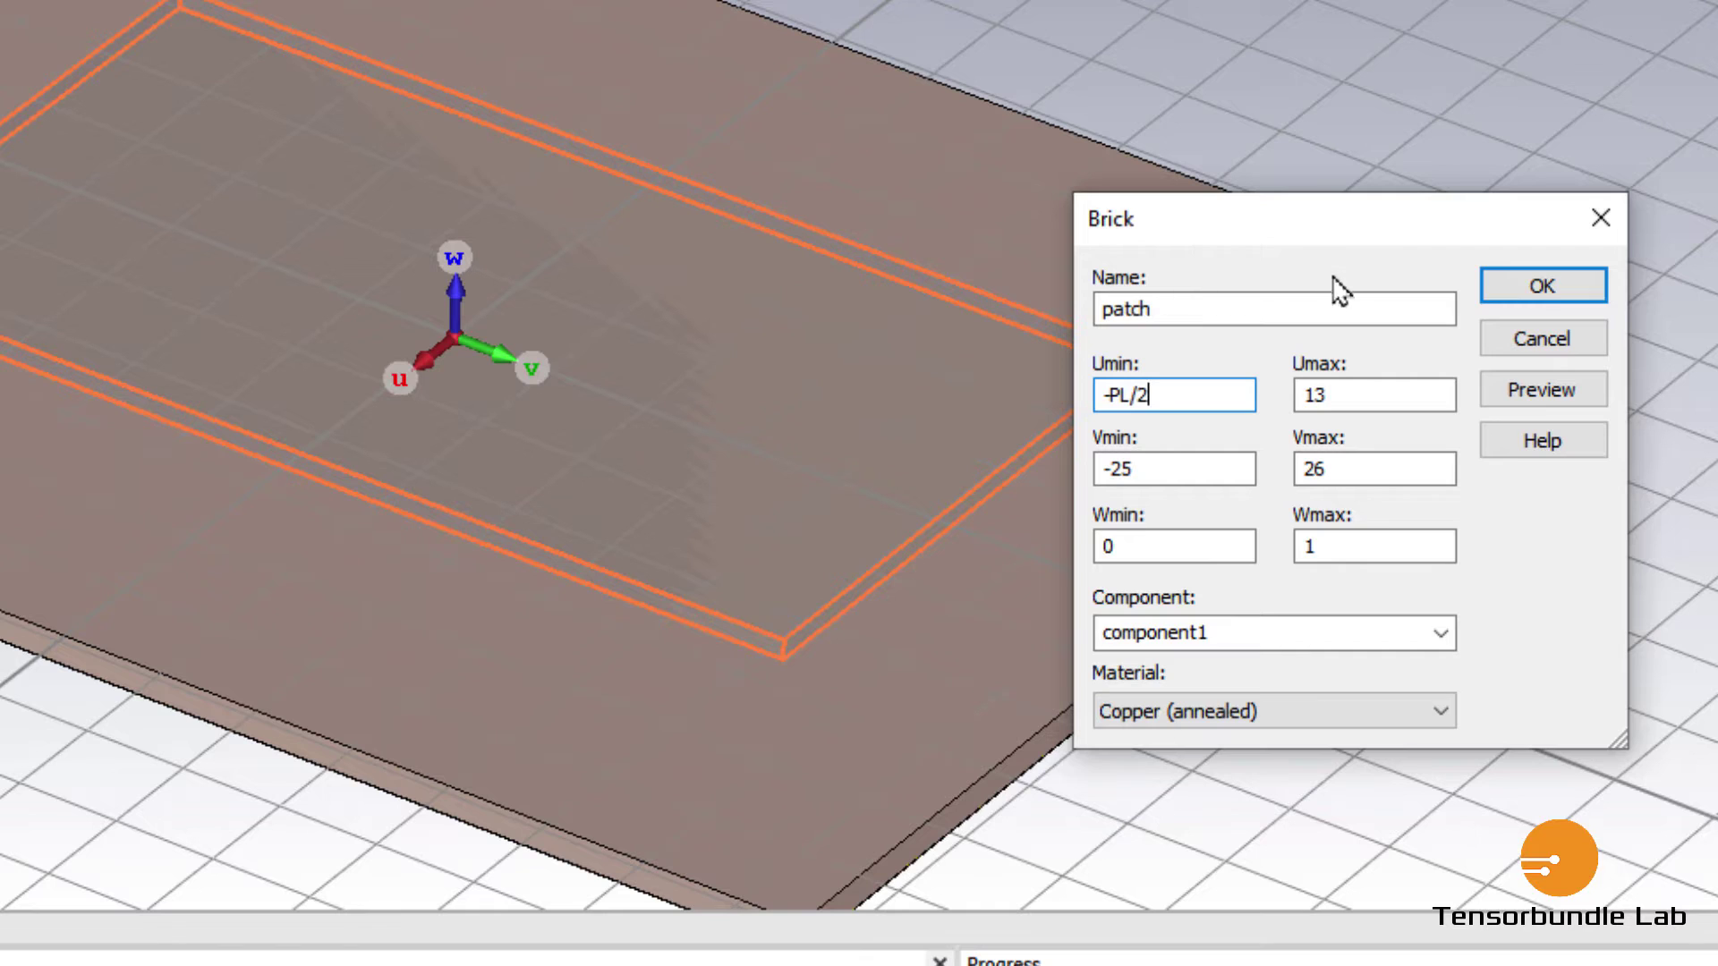
key("Tab")
type("PL/2")
Set the patch brick's V extent from -PW/2 to PW/2 and its Wmax to Mt.
left_click_drag(1169, 468, 1114, 494)
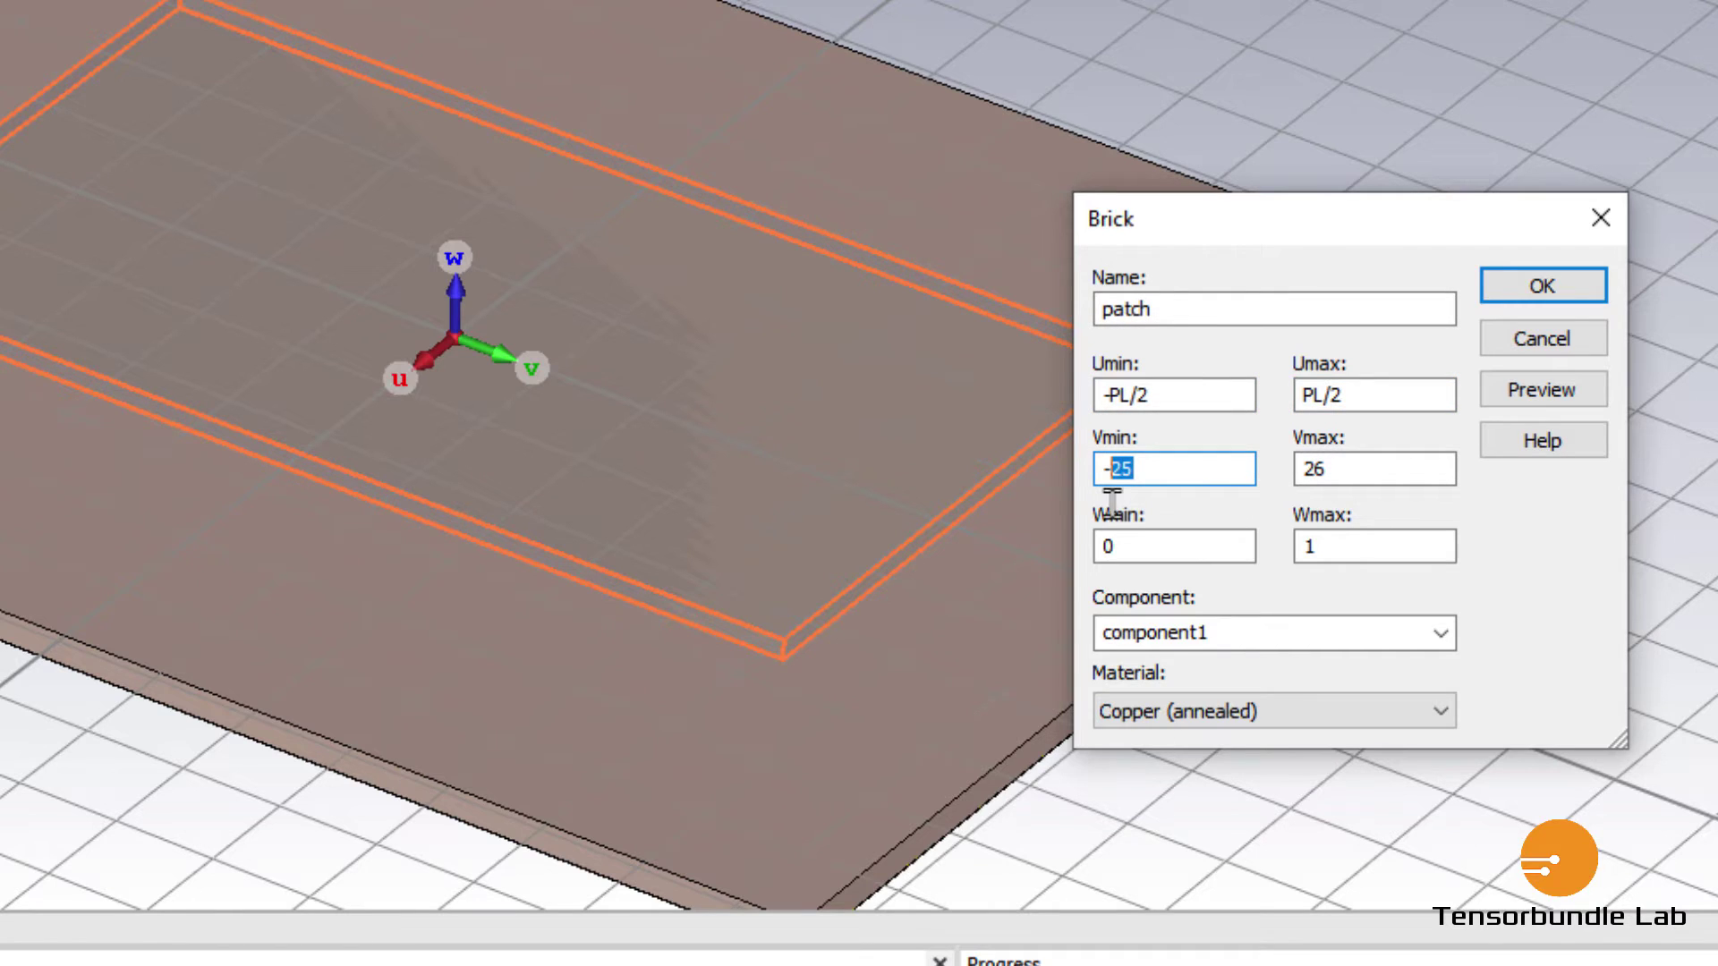
type("-PW/2")
key("Tab")
type("PW/2")
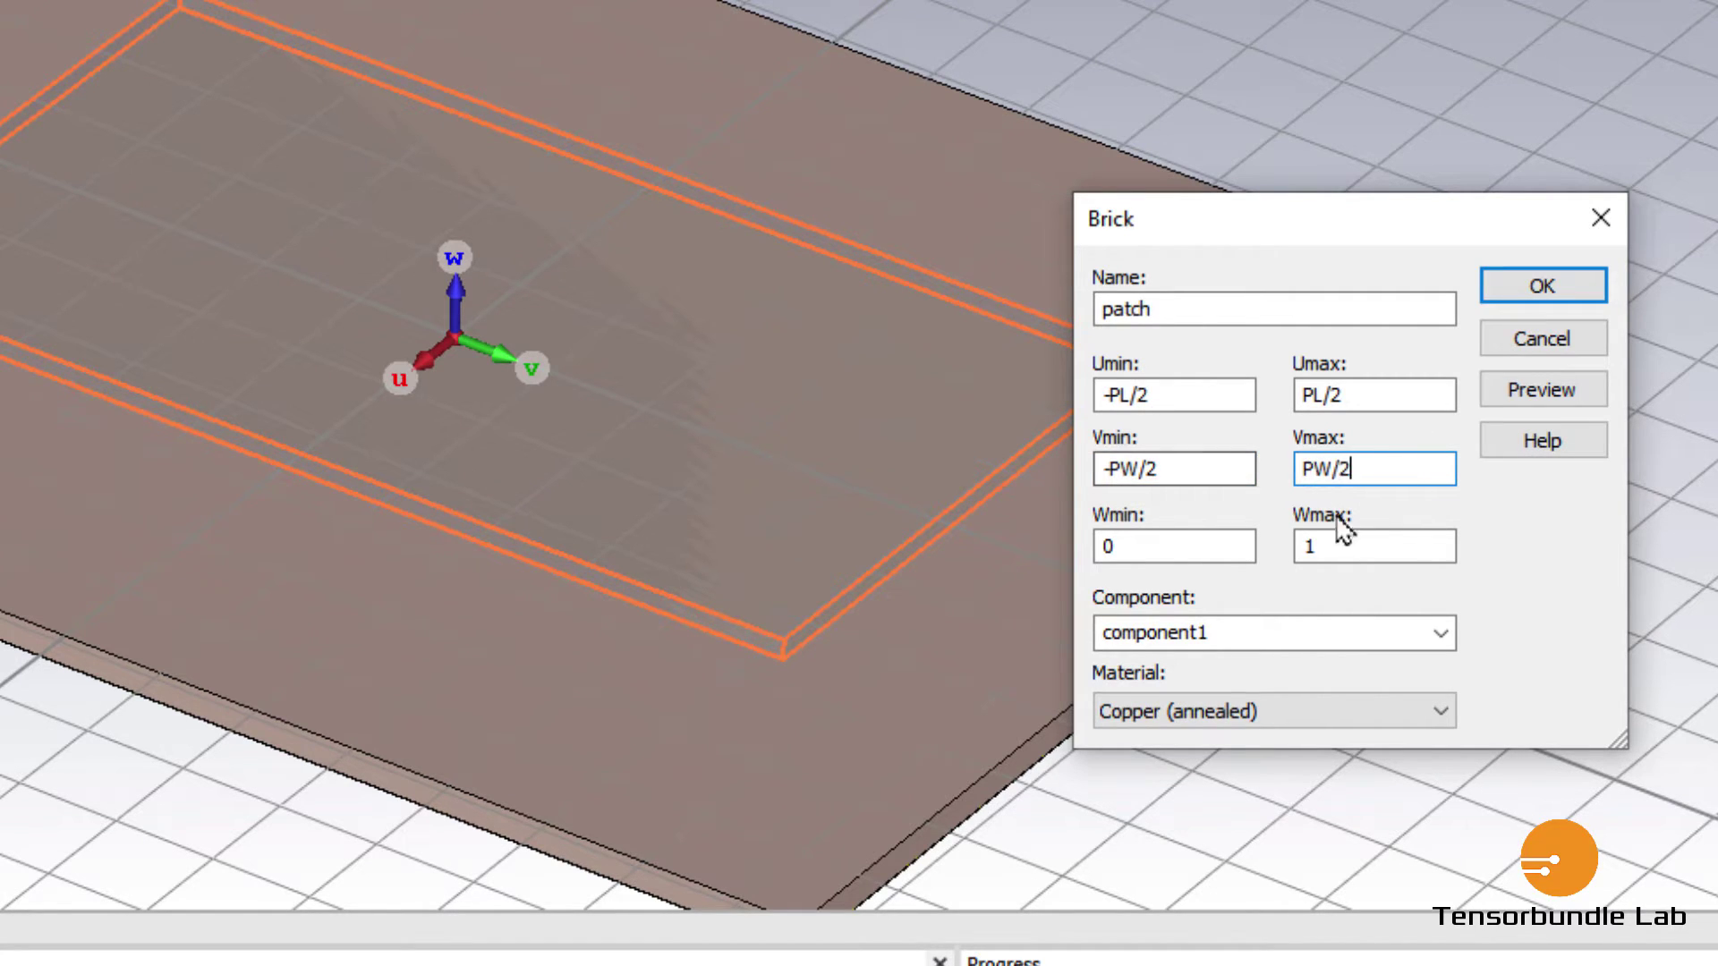
double_click(1363, 542)
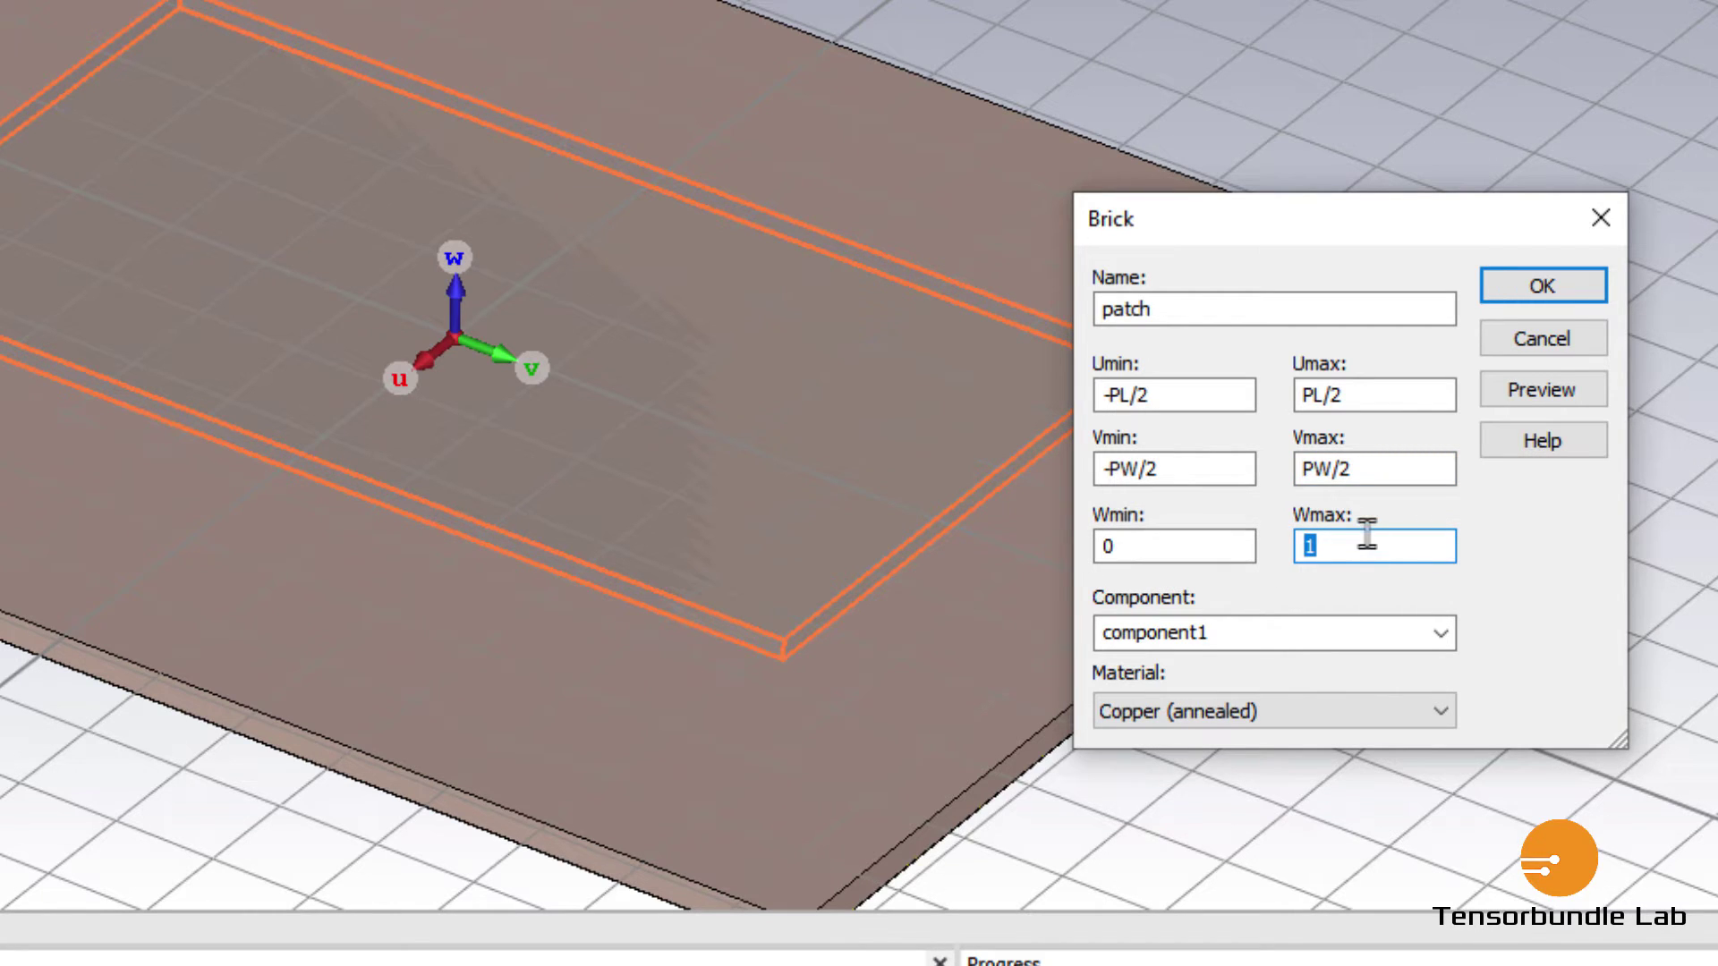
type("Mt")
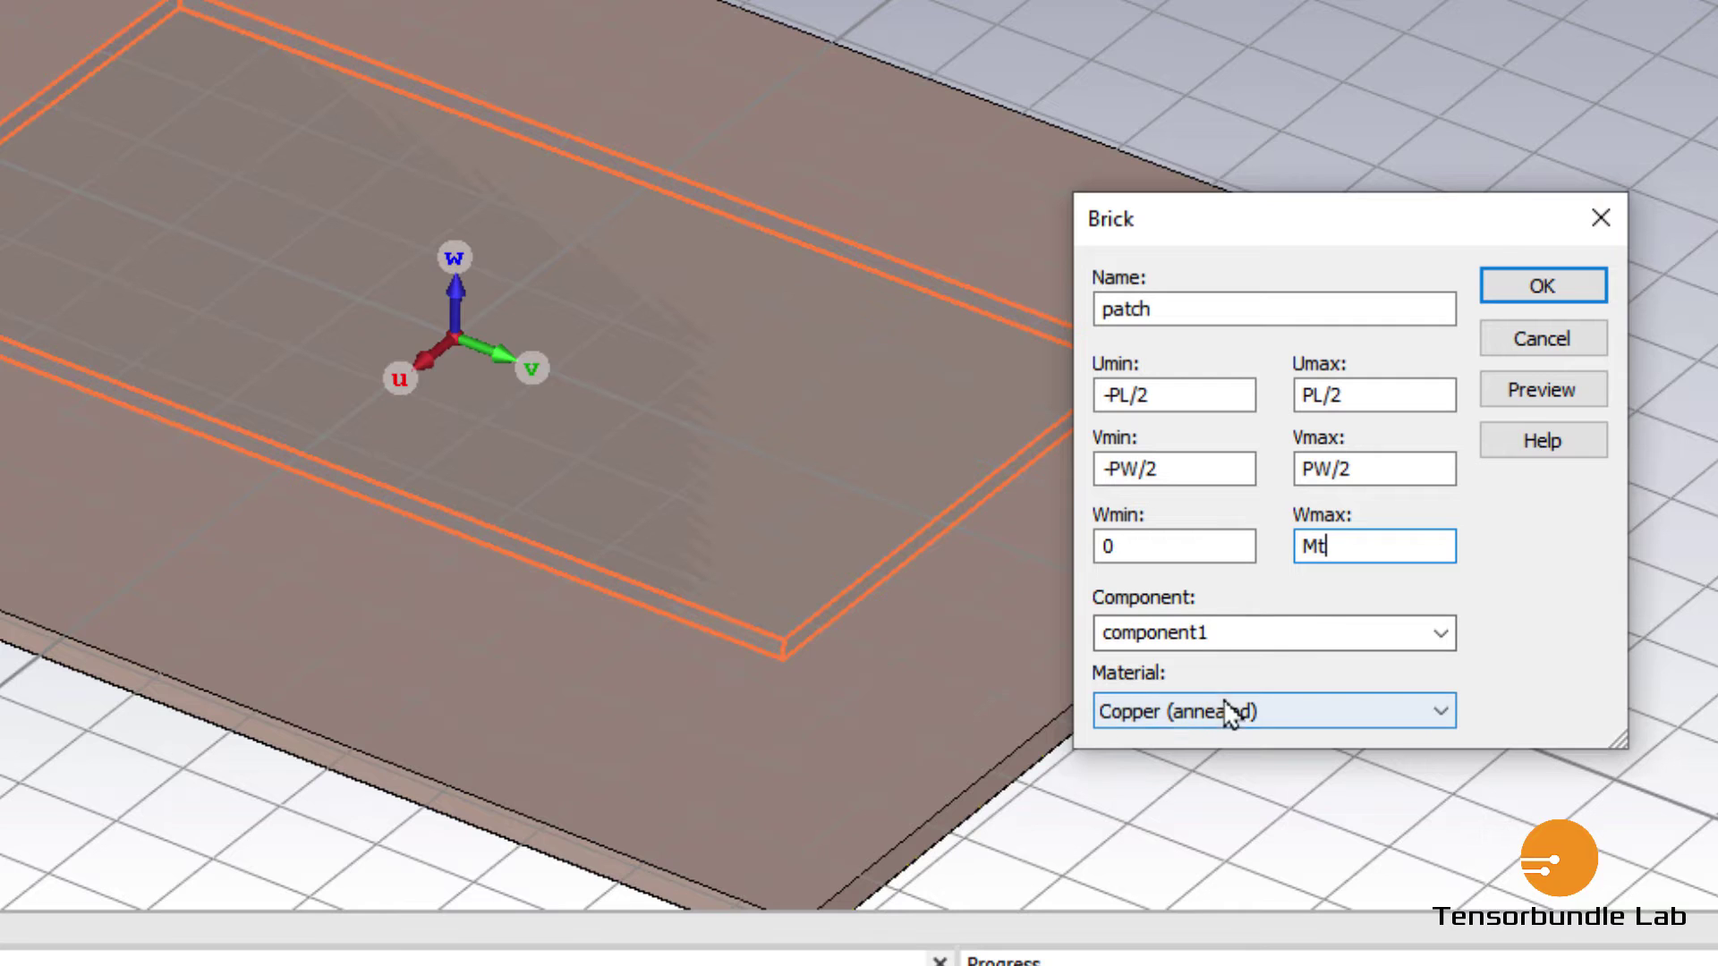
Create the patch brick, defining its missing parameters as PL = 29.5 and PW = 38.
left_click(1539, 293)
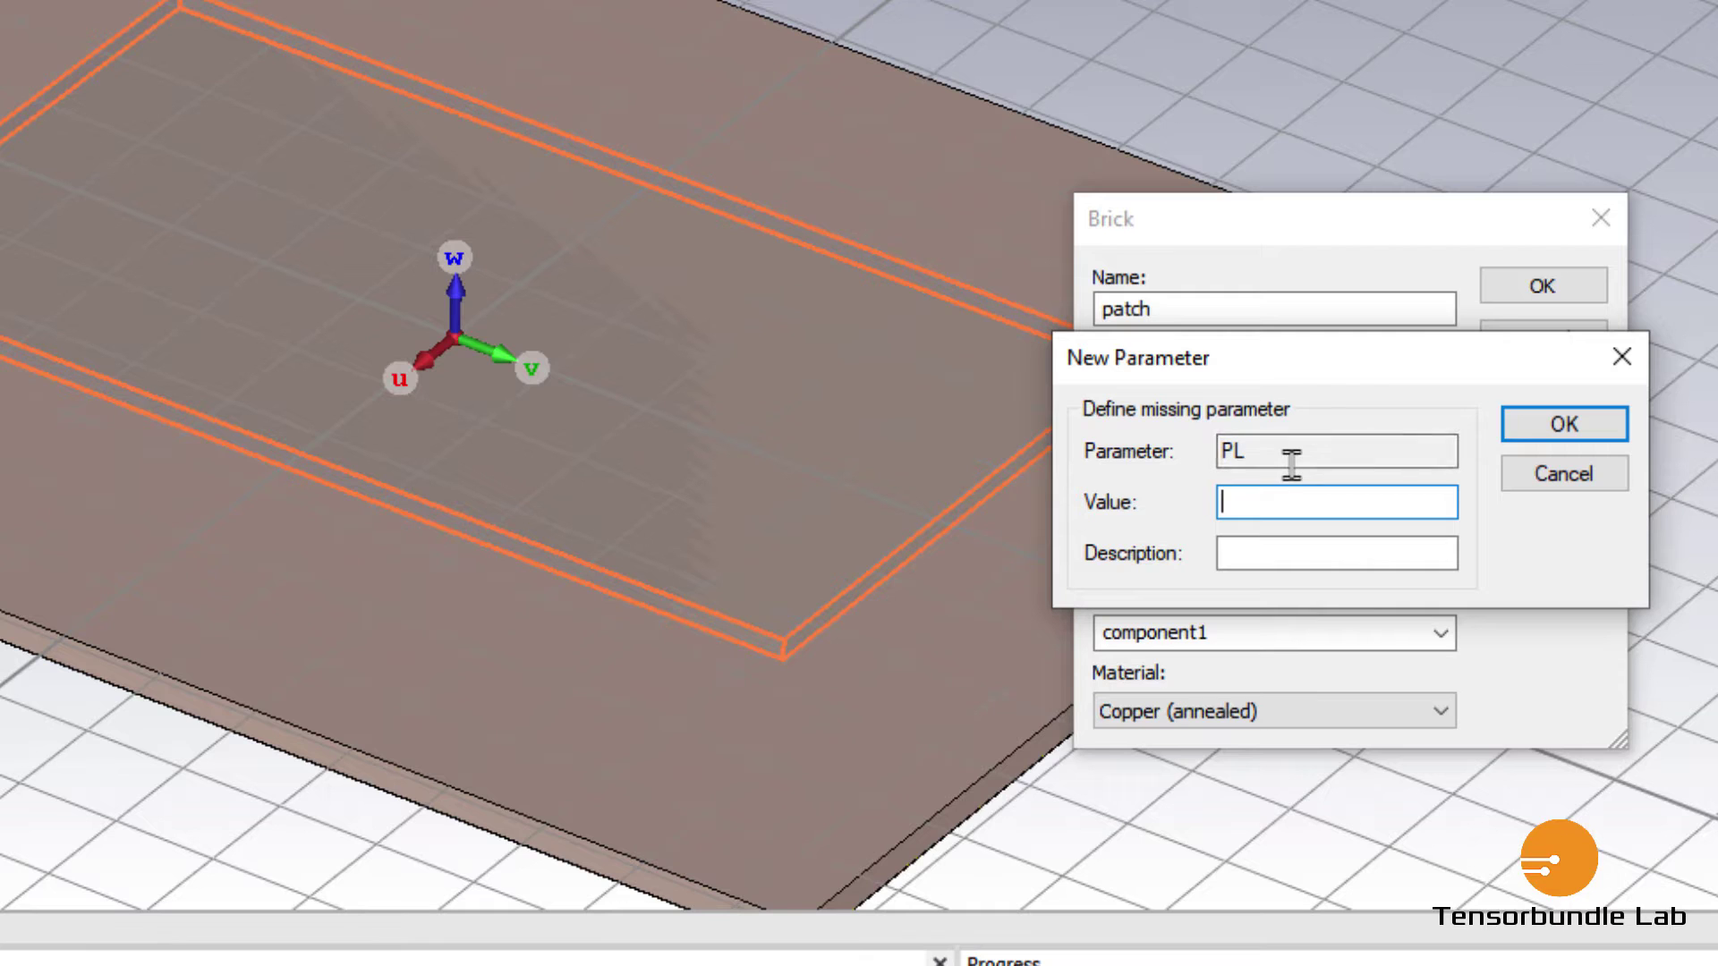
type("29.5")
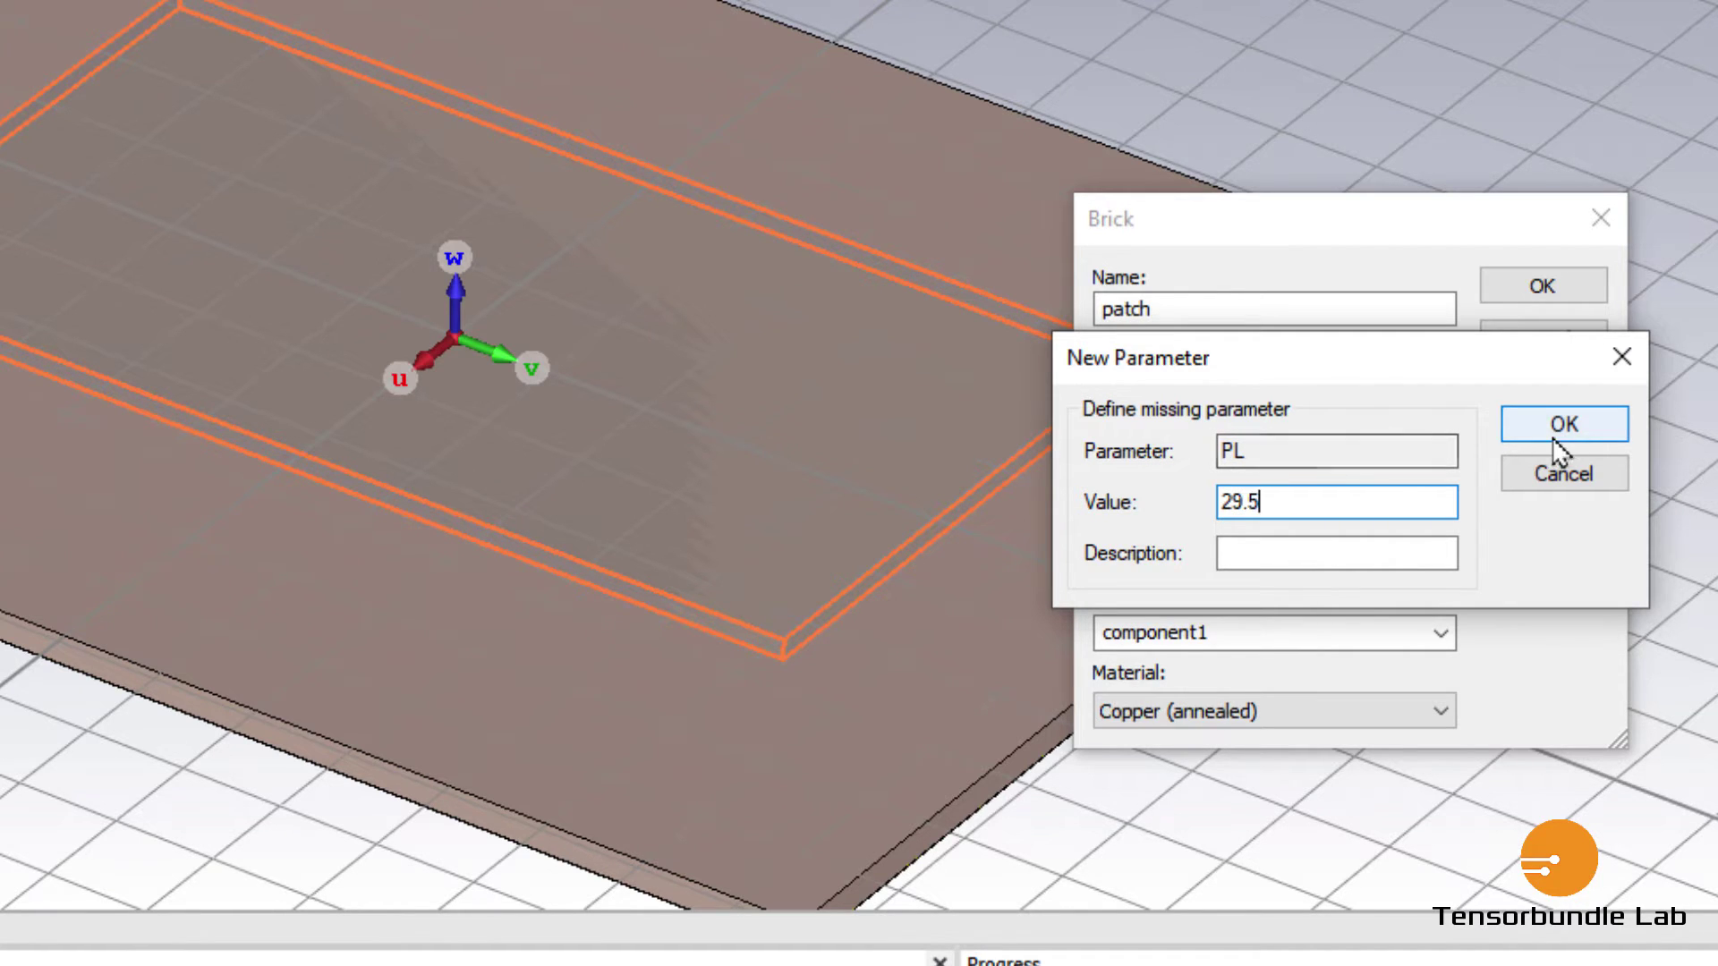
left_click(1554, 439)
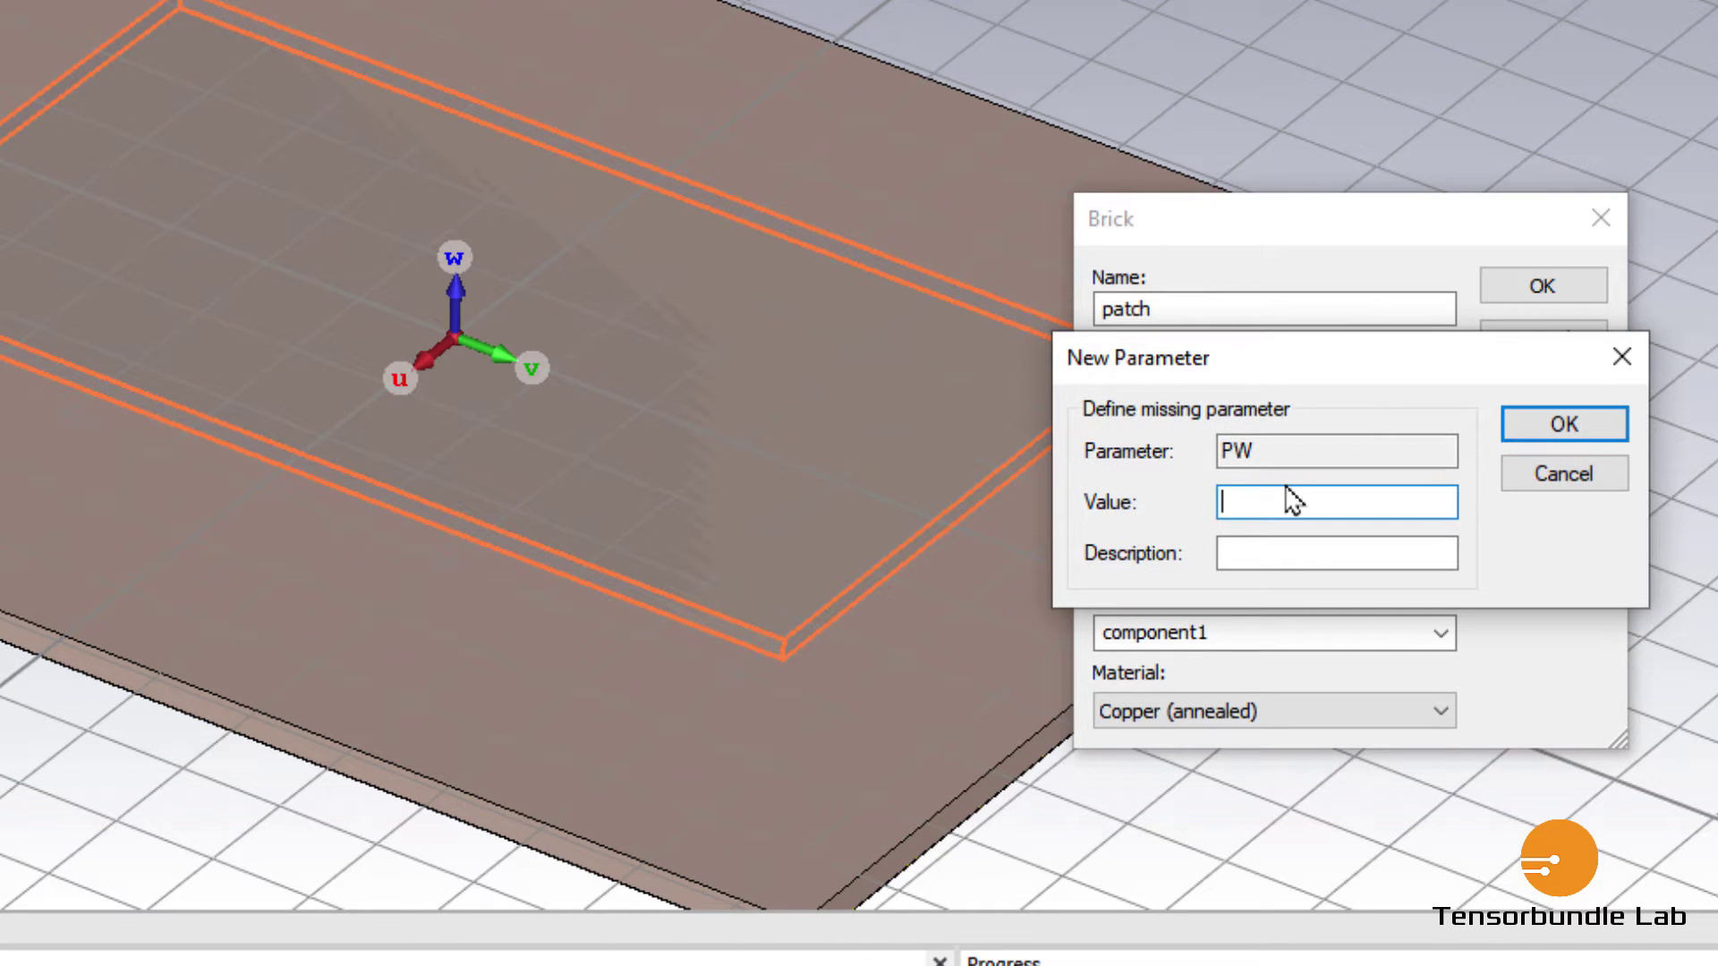
type("38")
left_click(1555, 436)
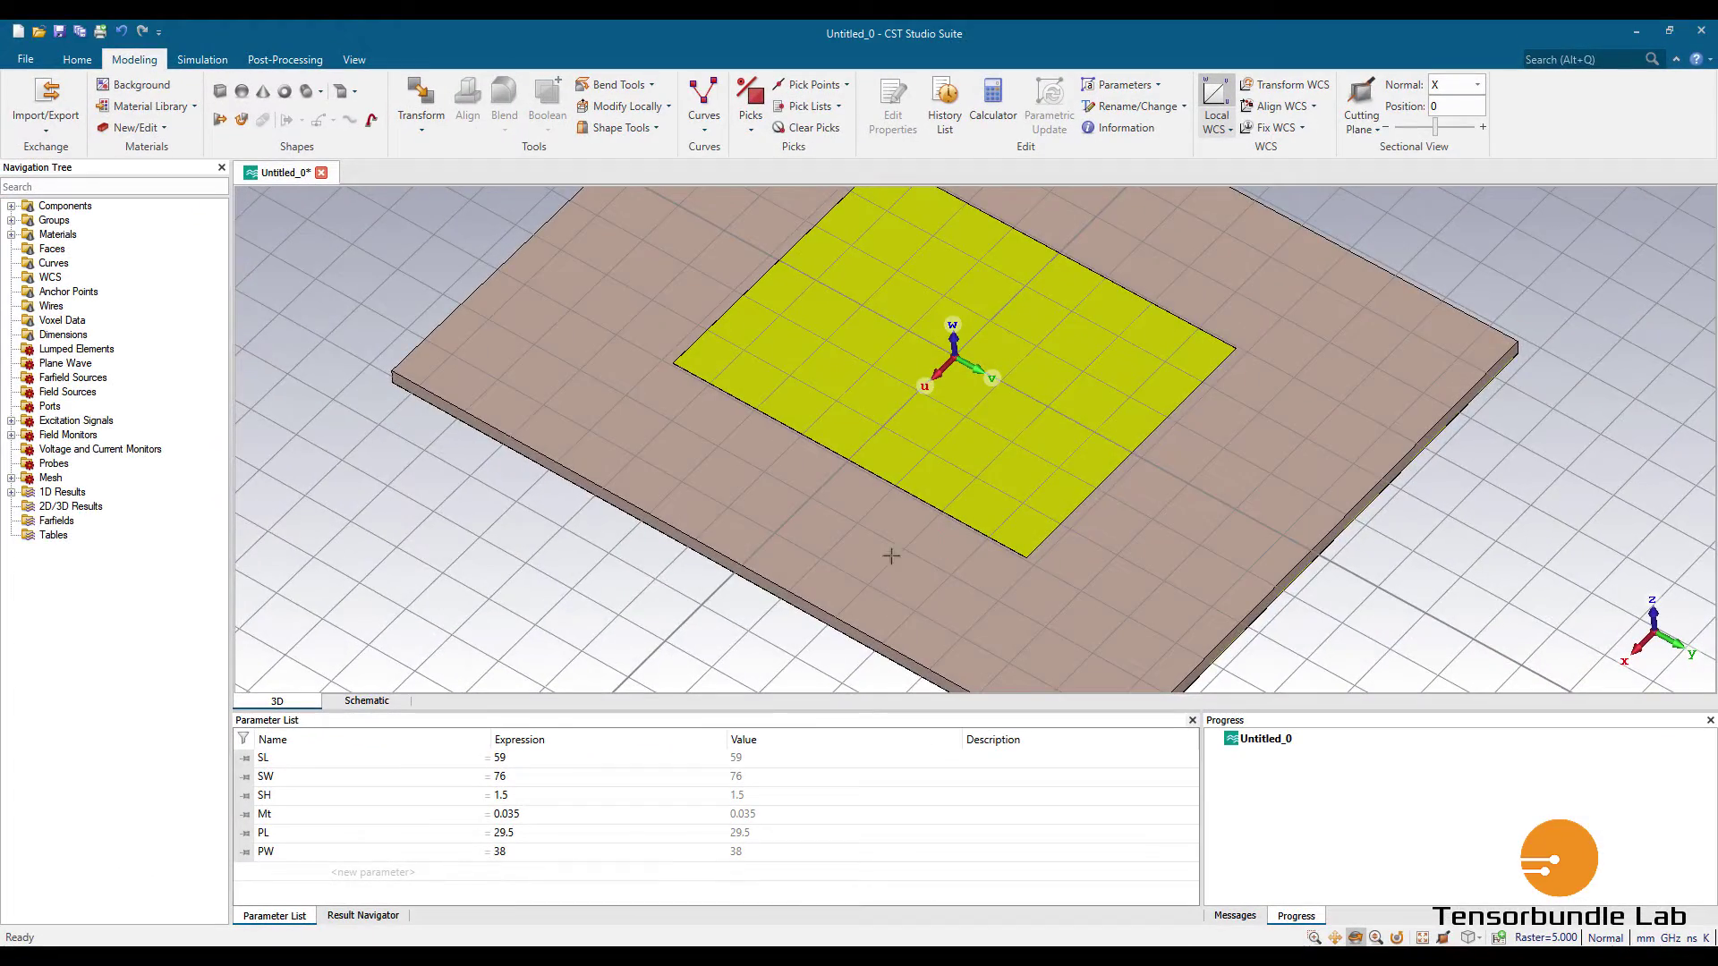
scroll(313, 608, "up", 3)
scroll(879, 533, "down", 3)
scroll(859, 518, "up", 2)
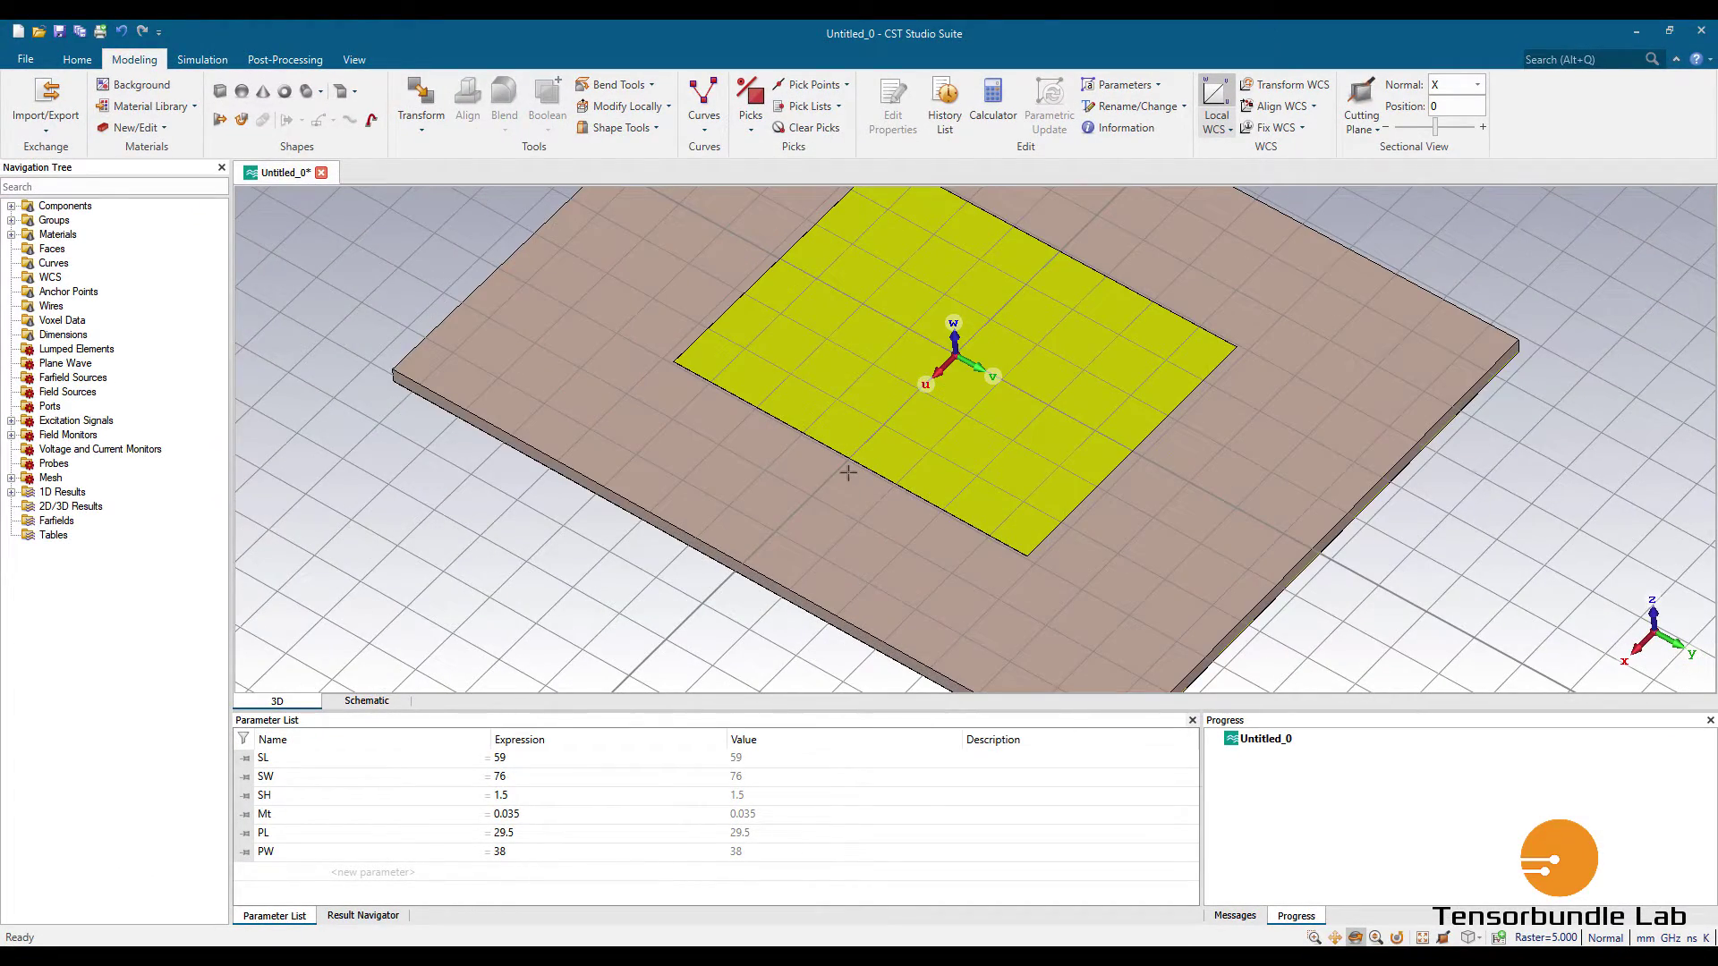
scroll(848, 471, "up", 2)
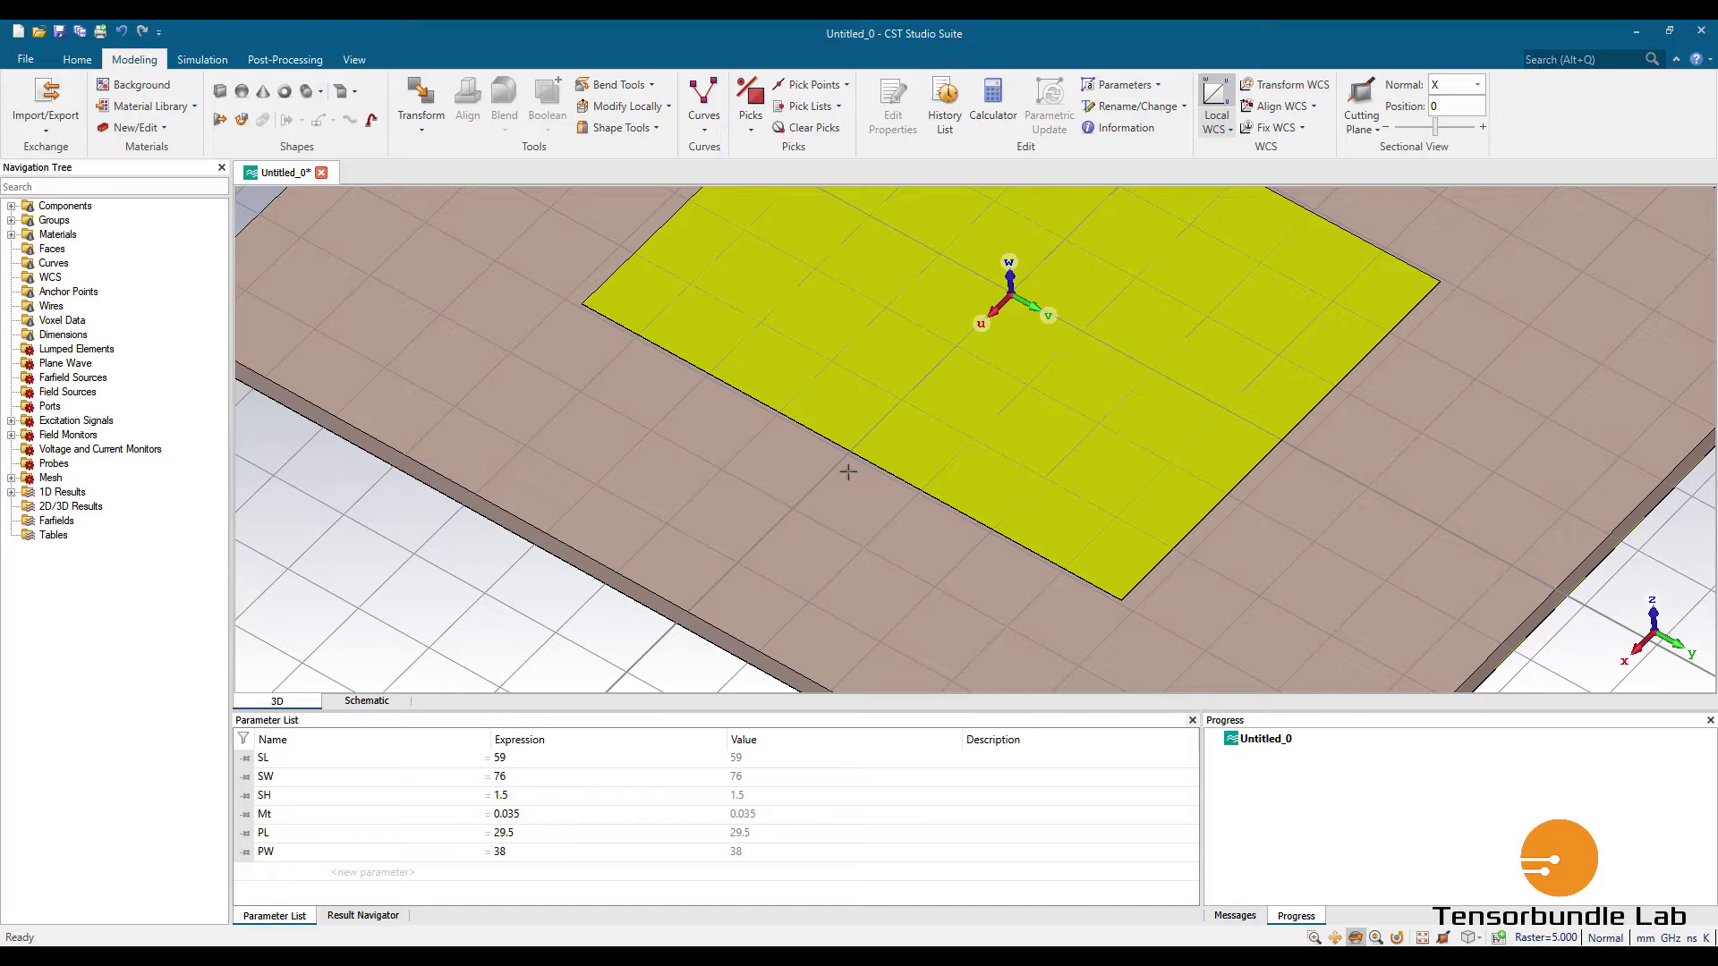
scroll(854, 471, "up", 2)
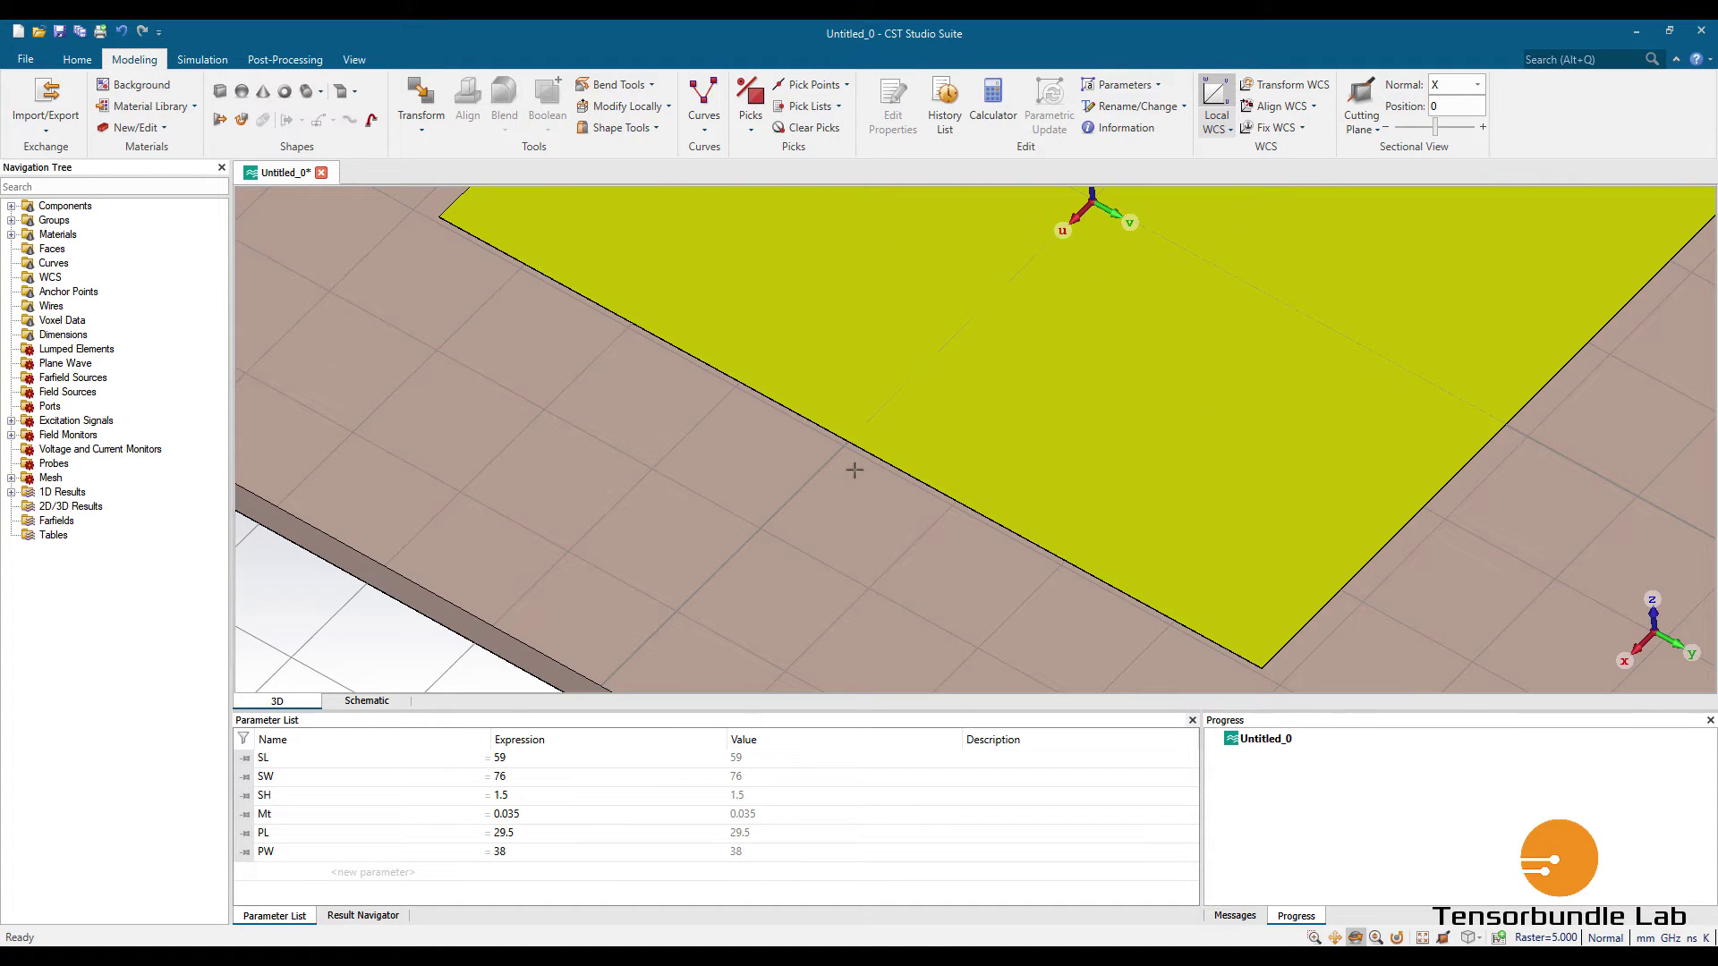
scroll(1096, 326, "down", 3)
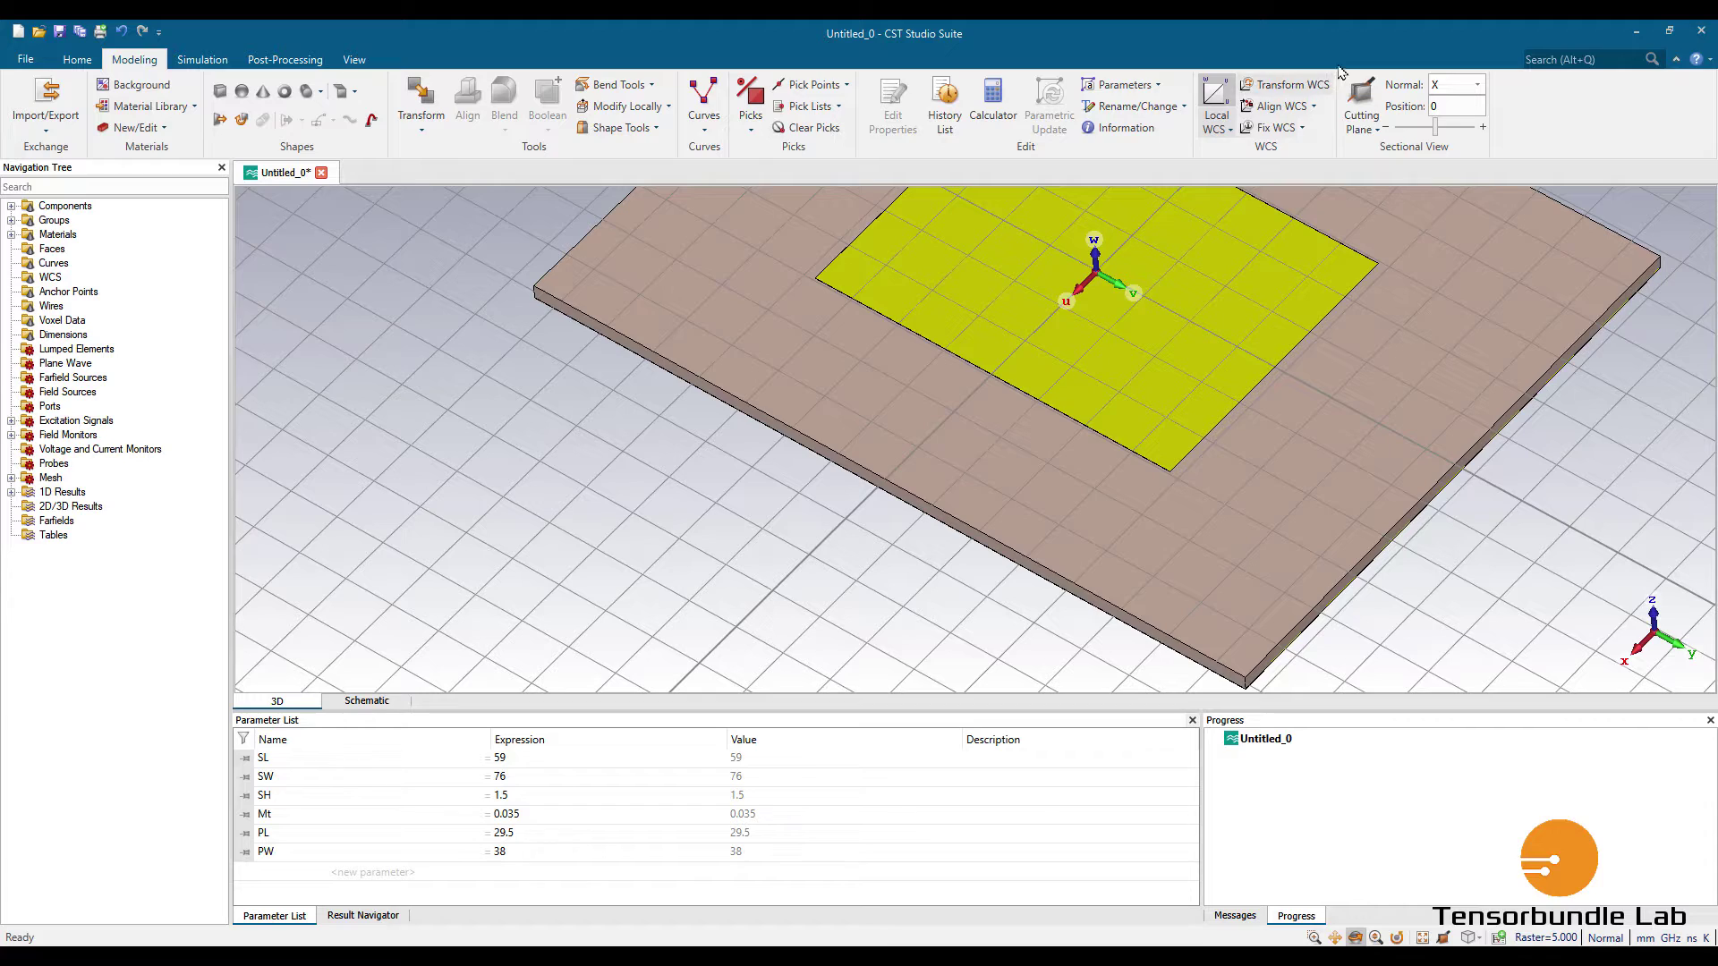
Move the local coordinate system by PL/2 along U to the middle of the patch's front edge.
left_click(1285, 84)
left_click_drag(1518, 60, 1264, 355)
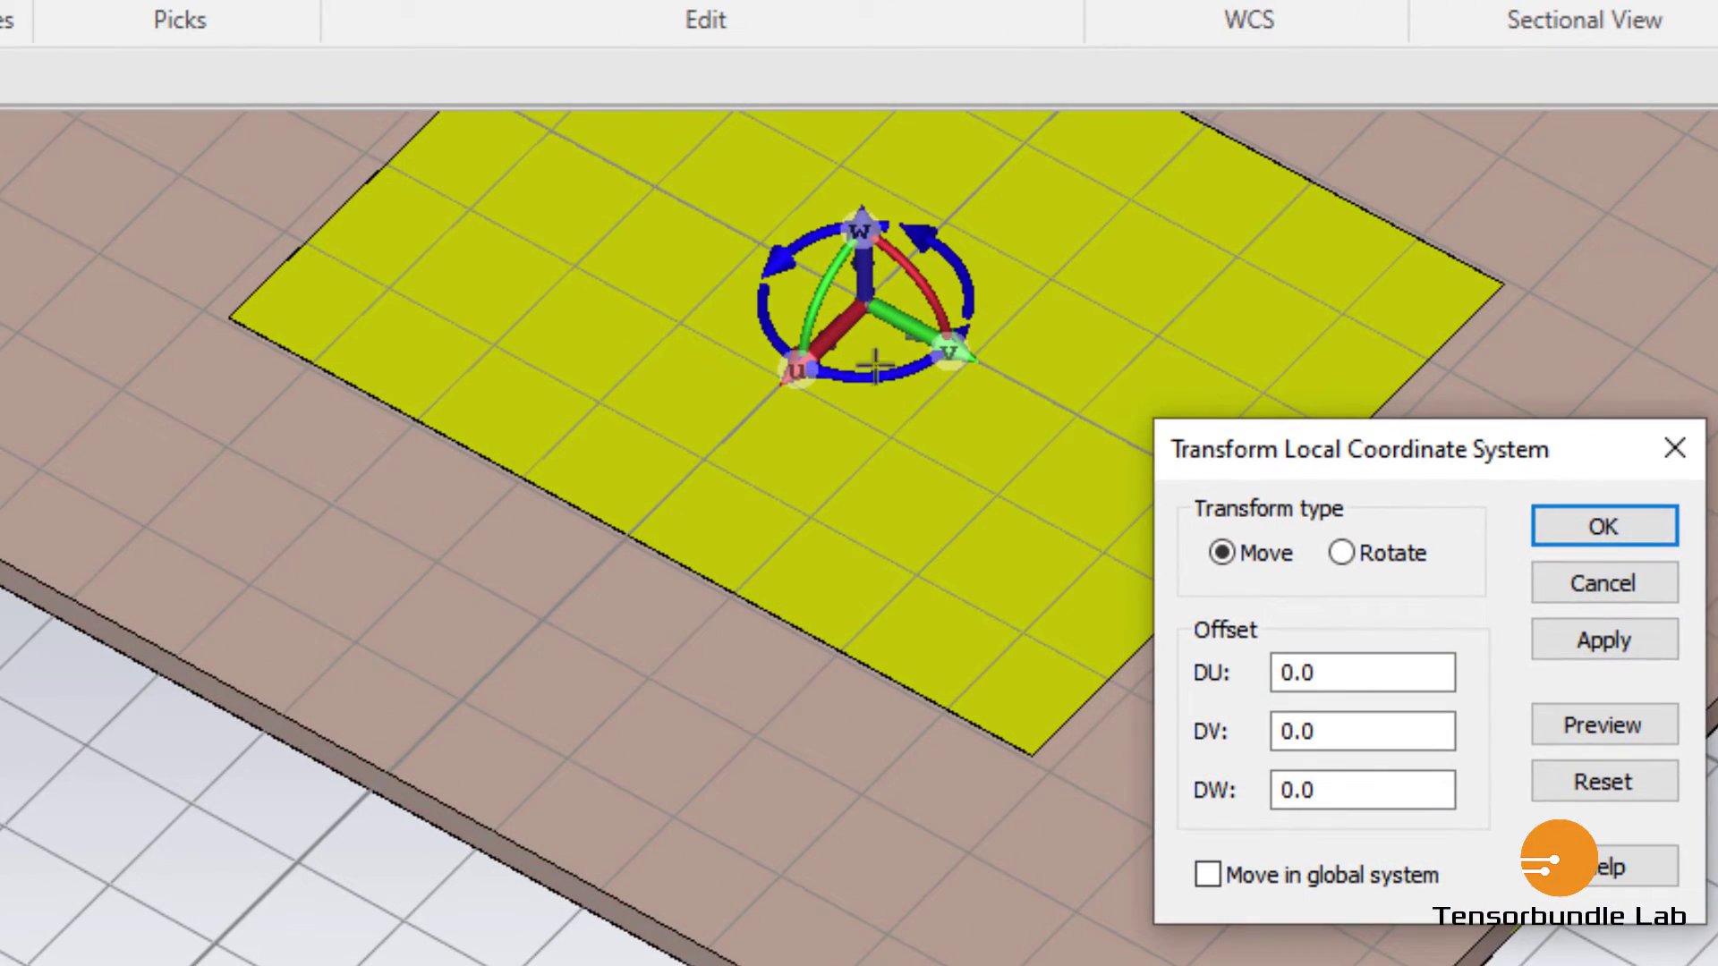
left_click(1342, 676)
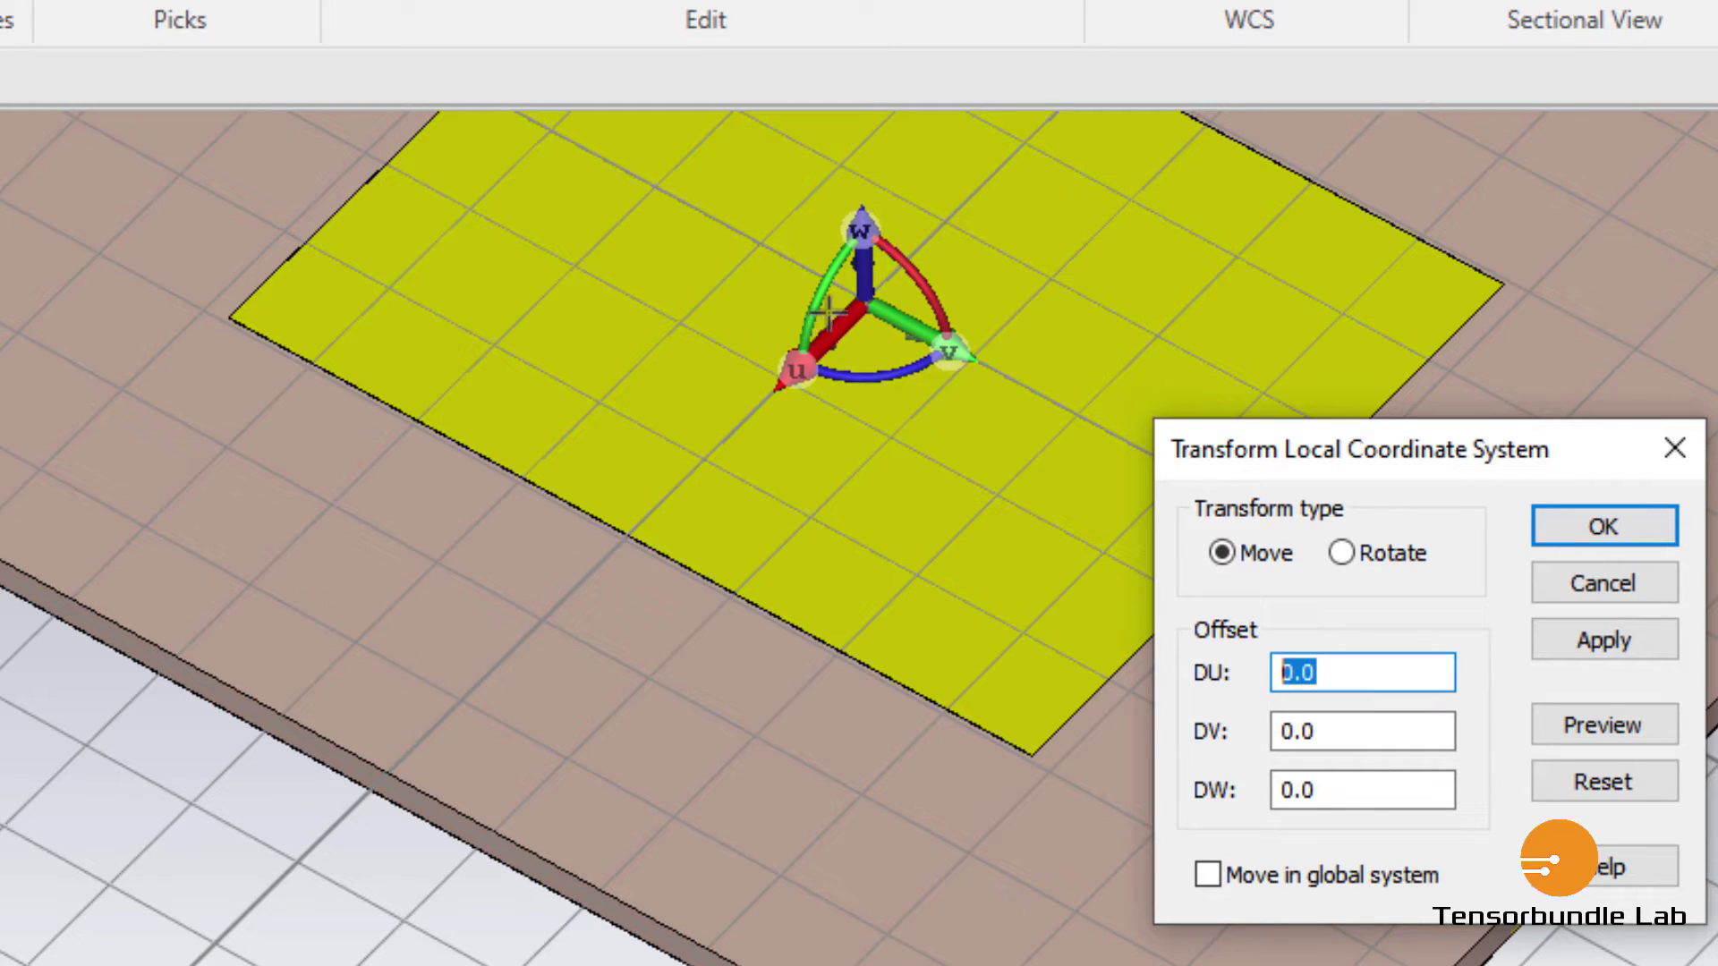
type("p")
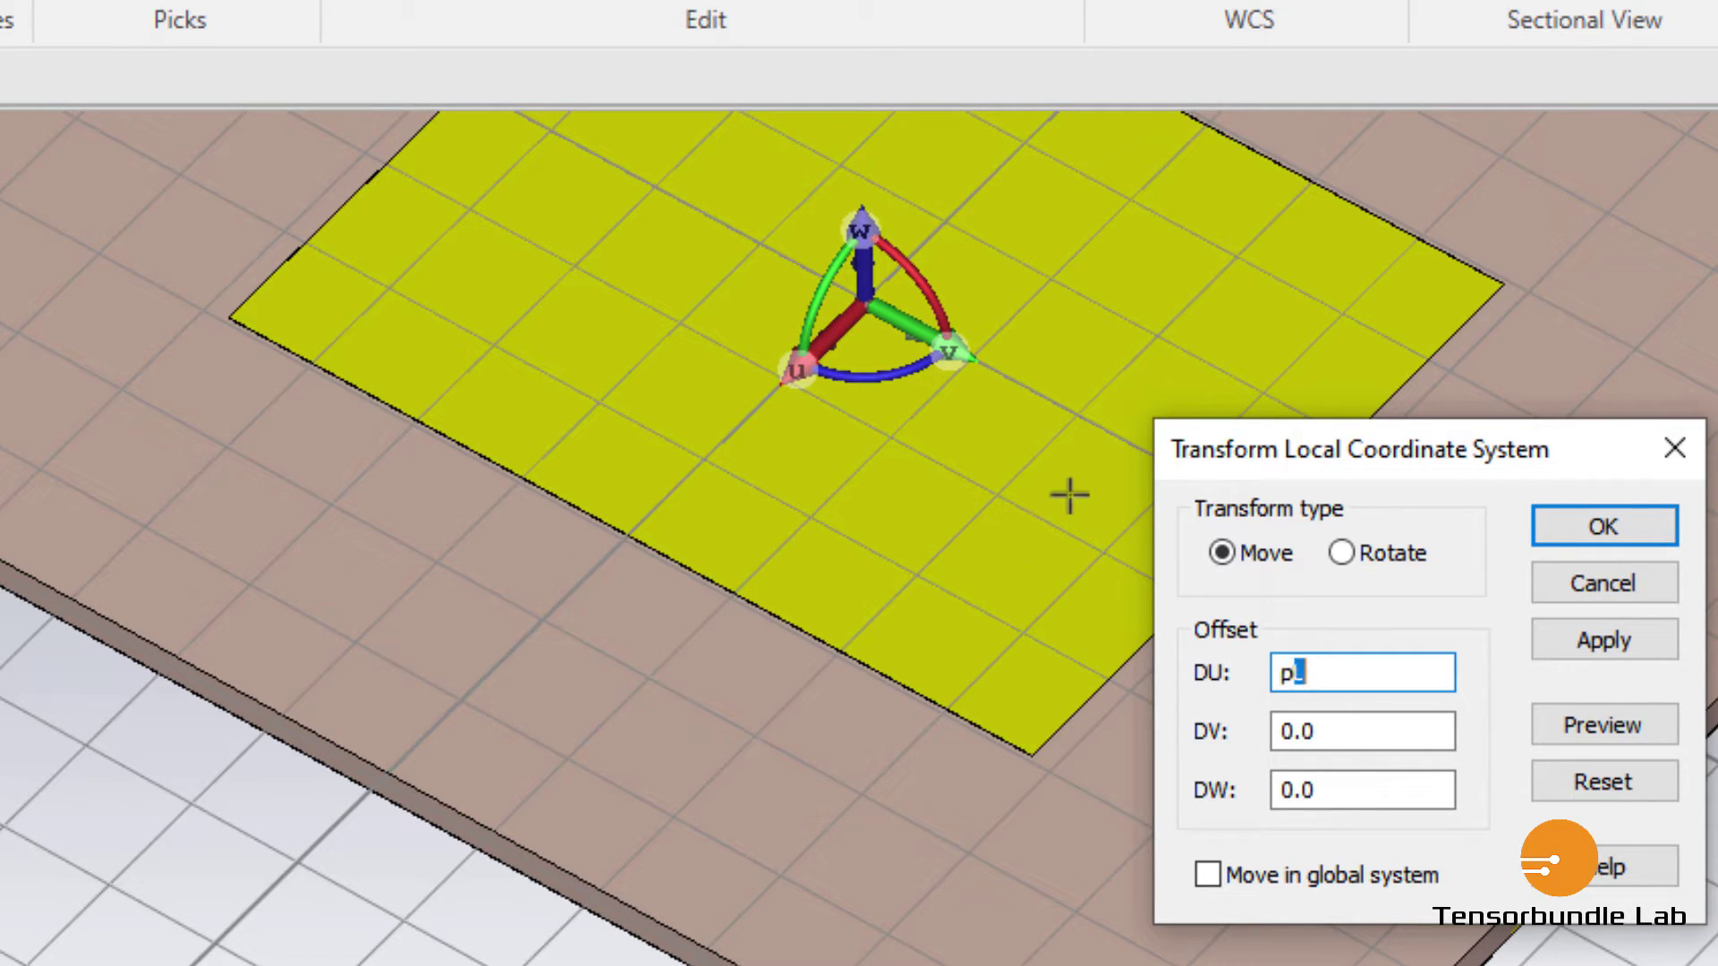
type("PL/2")
left_click(1615, 736)
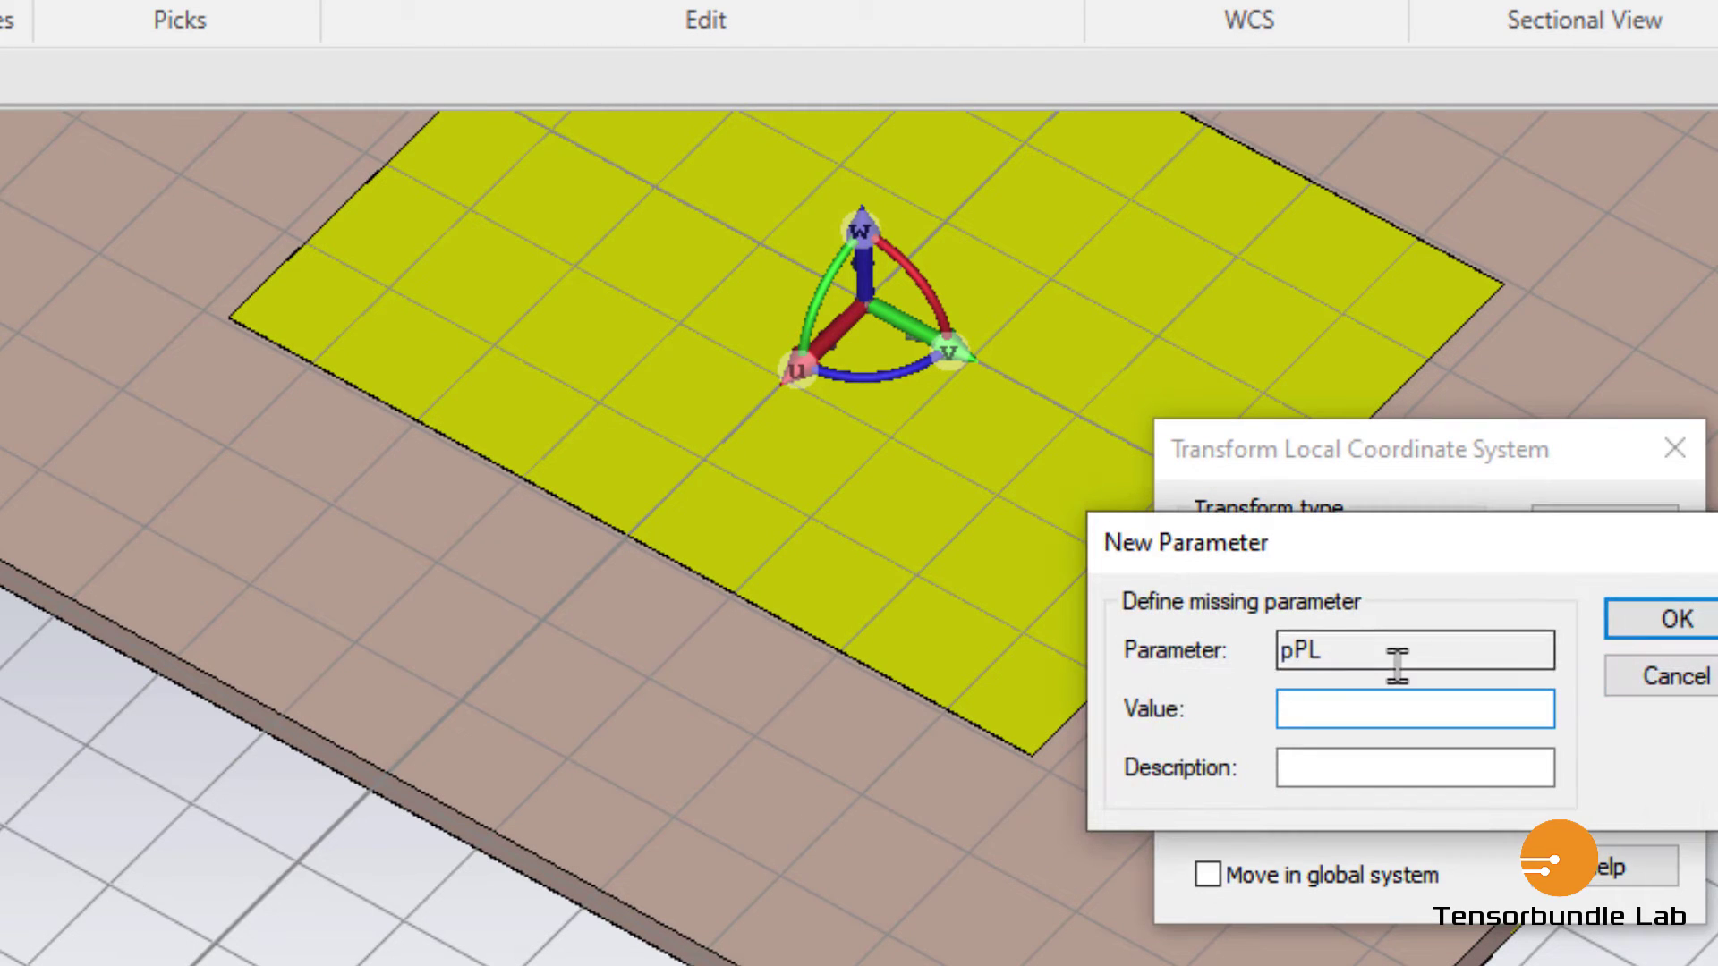
left_click(1666, 619)
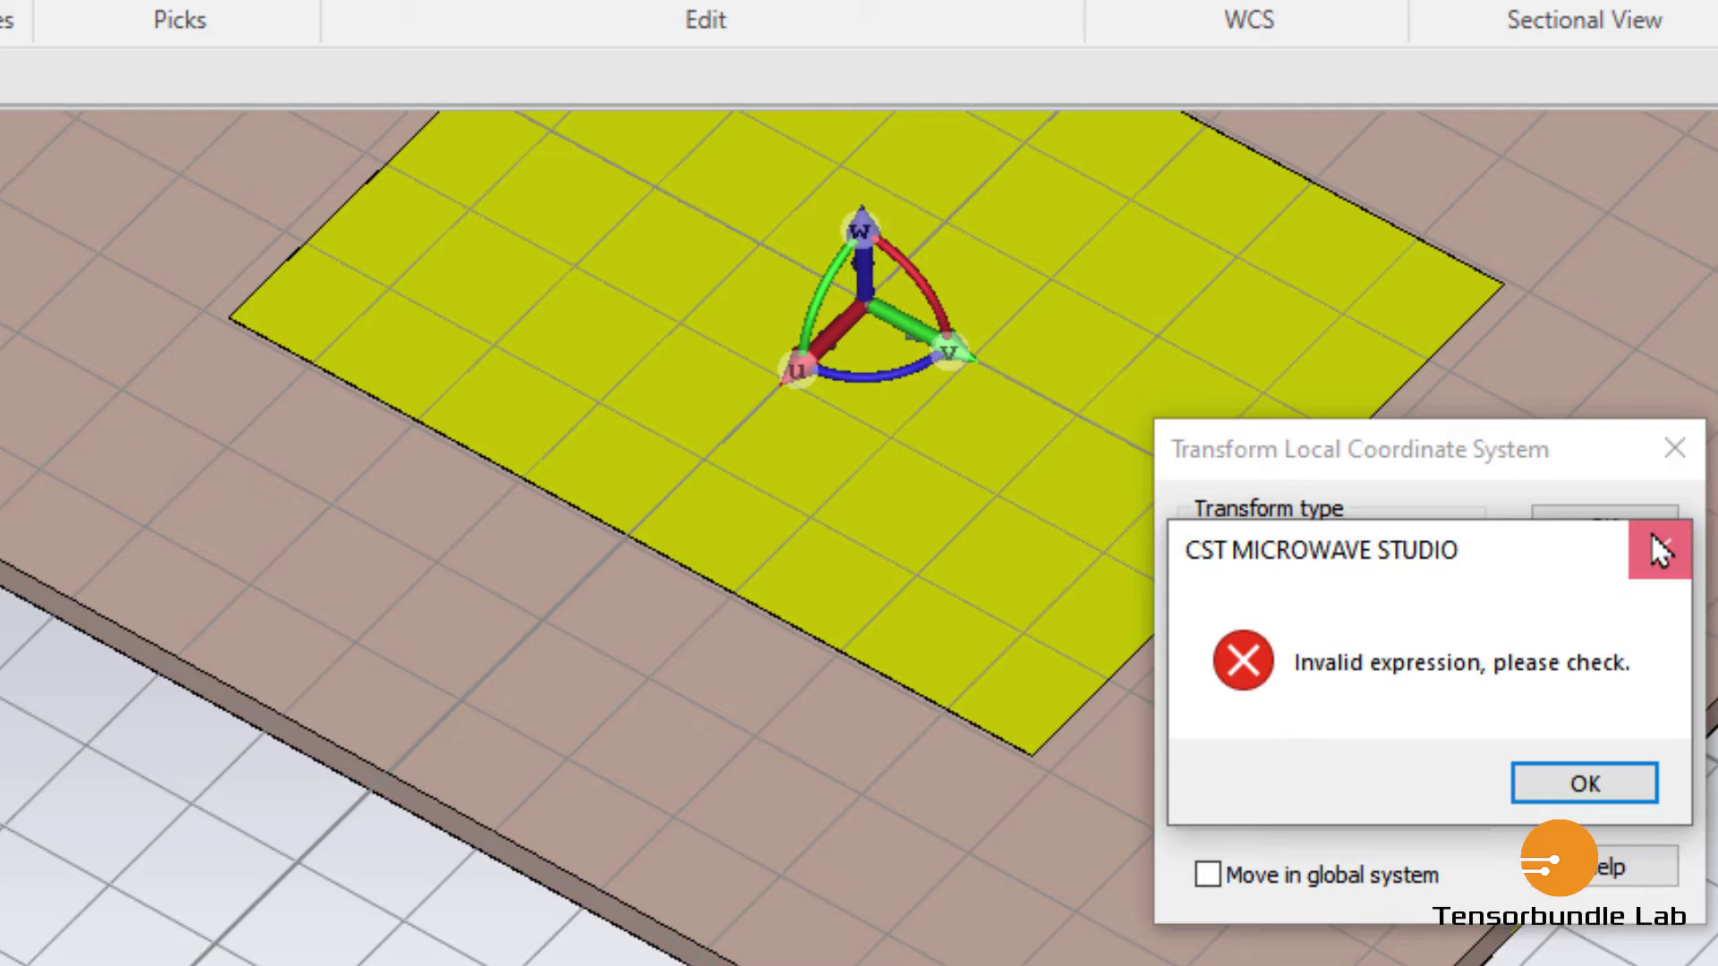
left_click(1660, 549)
left_click(1309, 676)
key("BackSpace")
left_click(1621, 514)
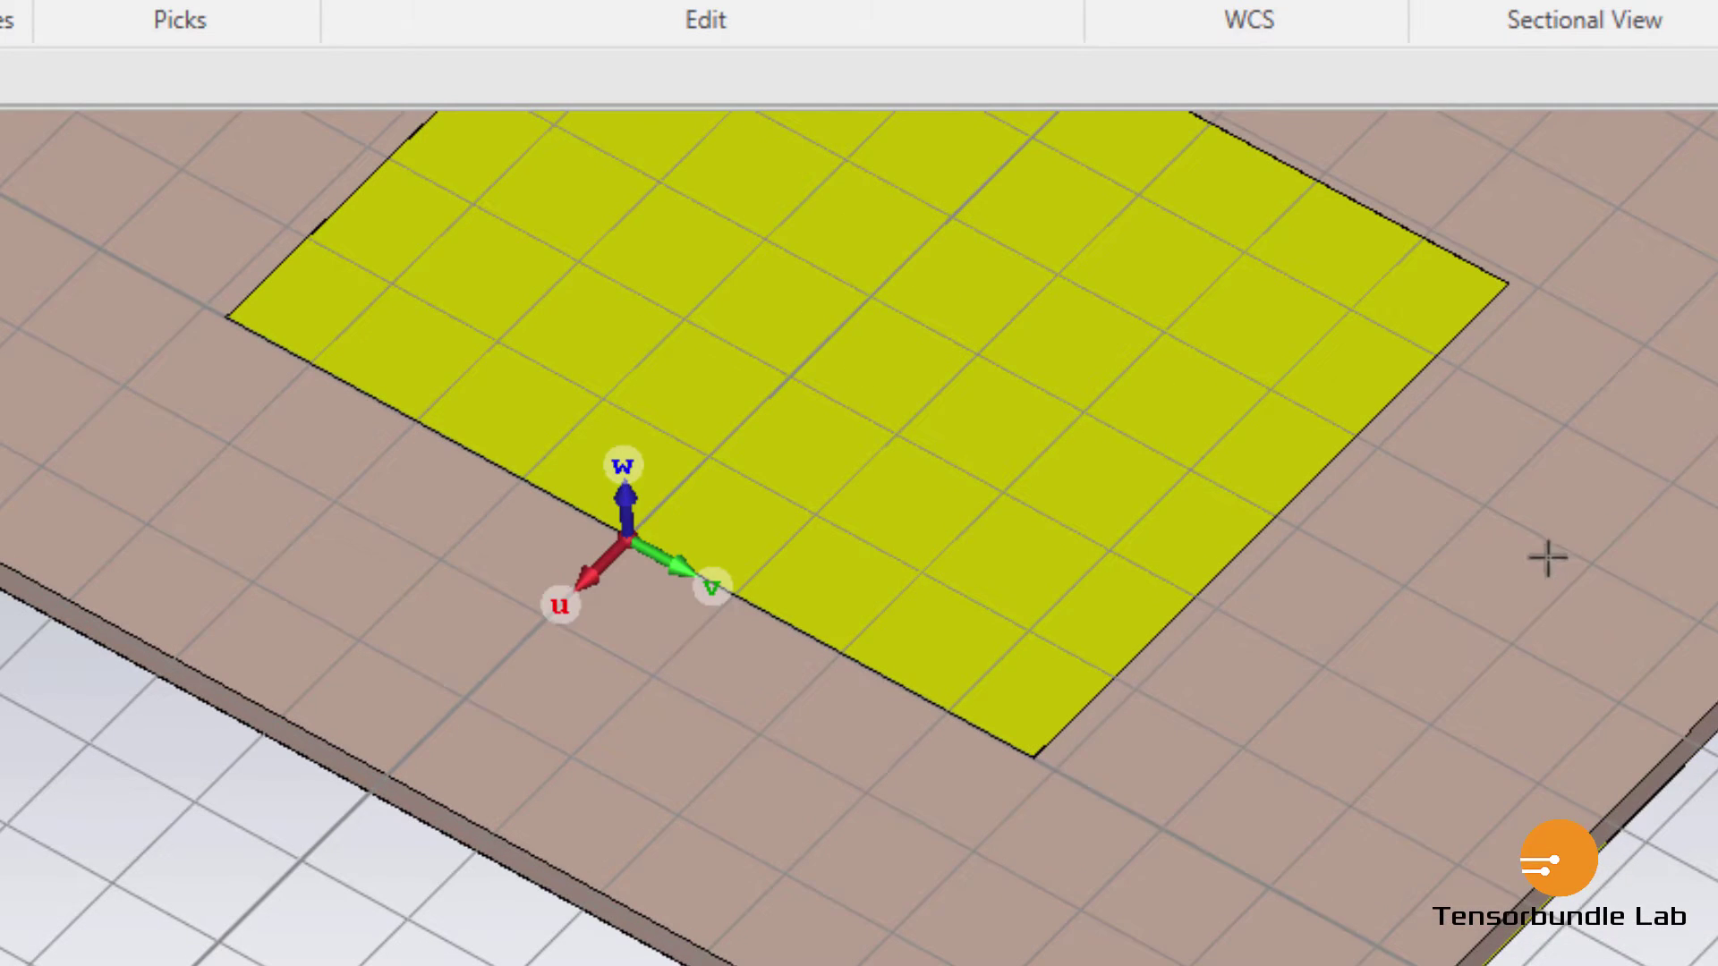
Draw a brick about 14.5 by 4.5 mm and 1.5 mm high from the patch edge towards the substrate edge and name it microstrip.
scroll(645, 518, "up", 5)
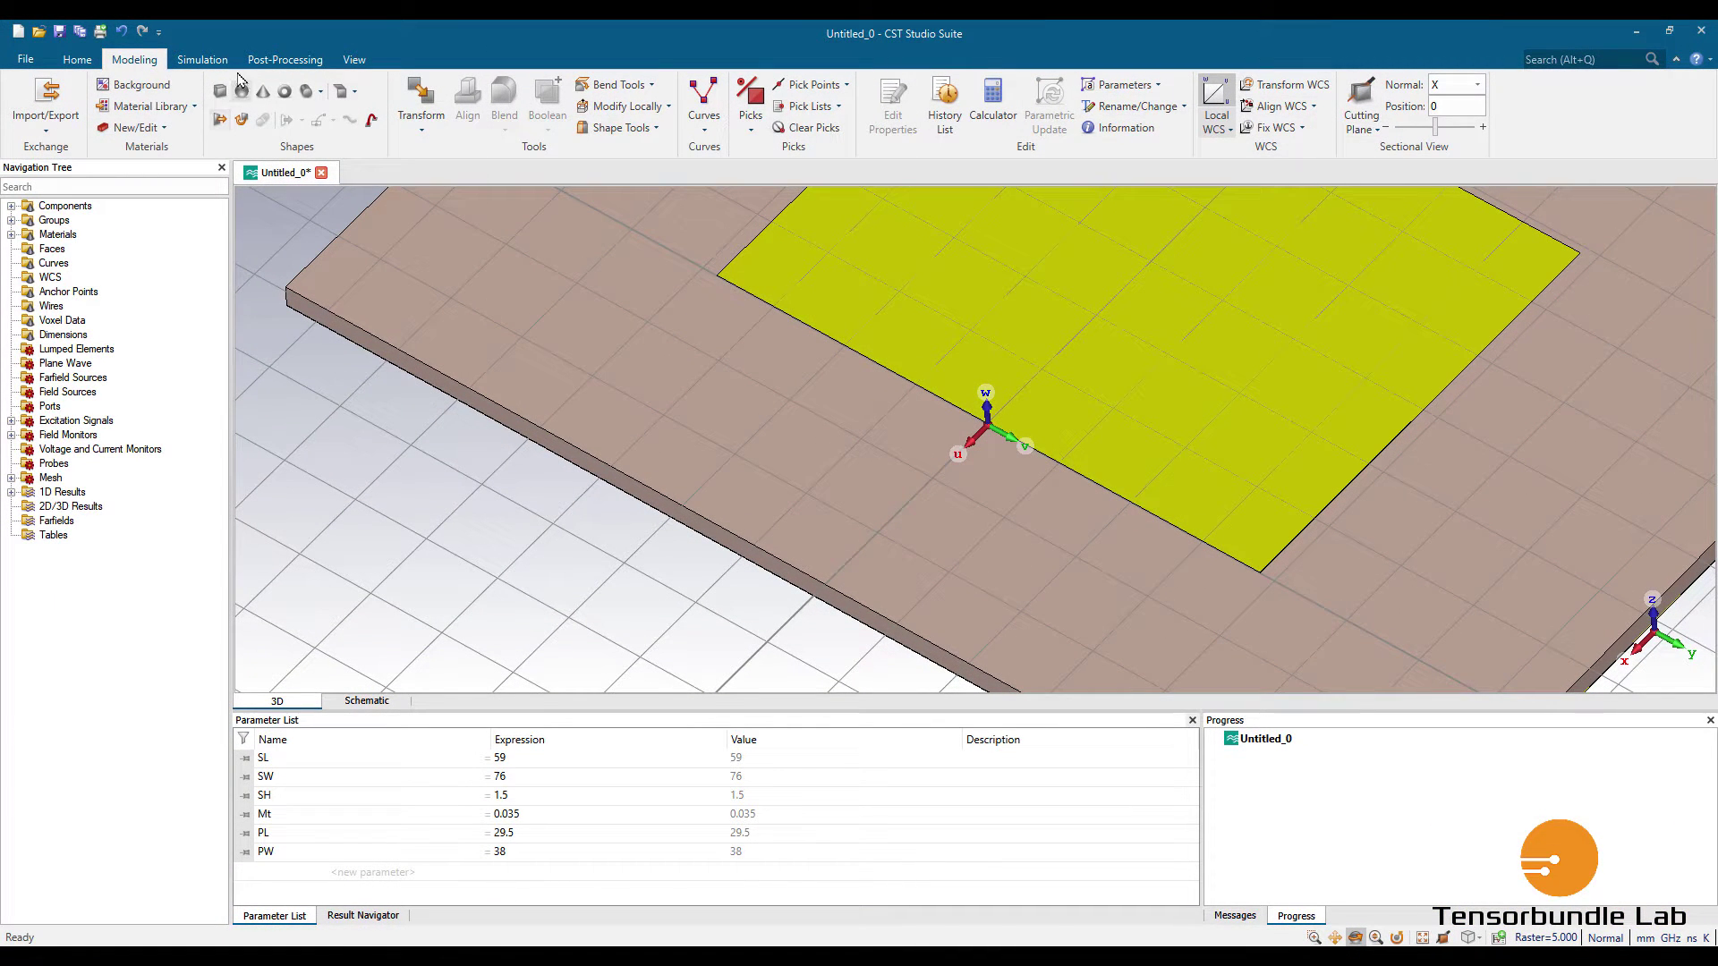
left_click(221, 92)
double_click(964, 411)
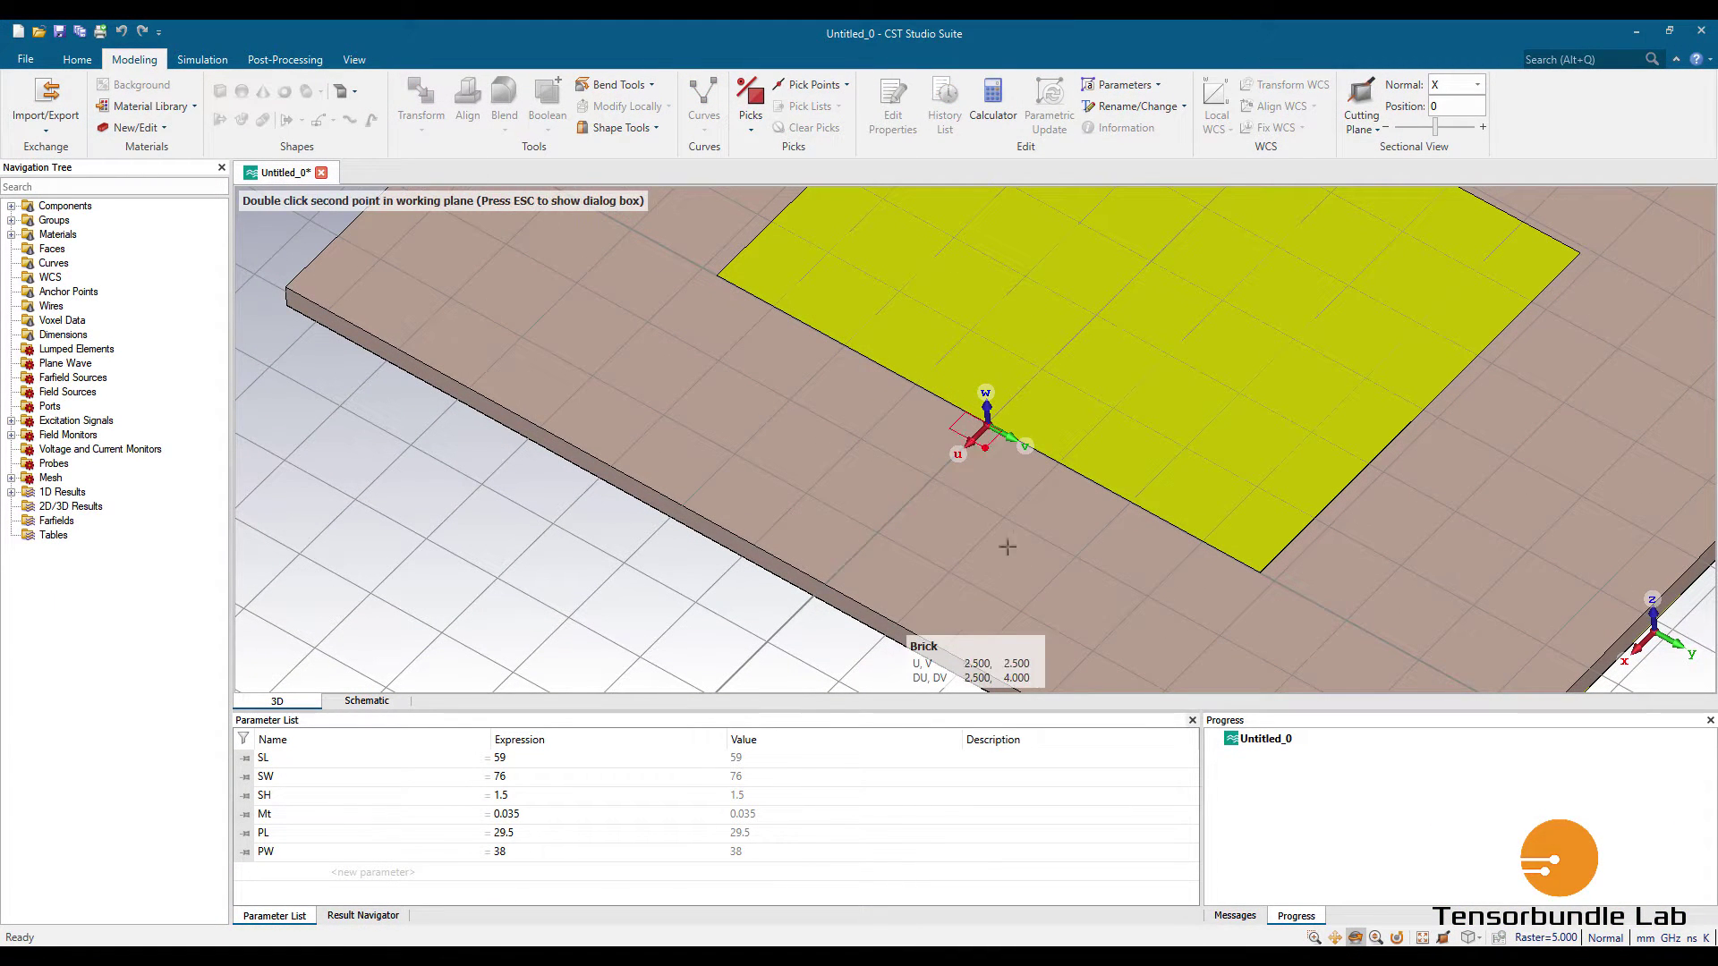
double_click(872, 605)
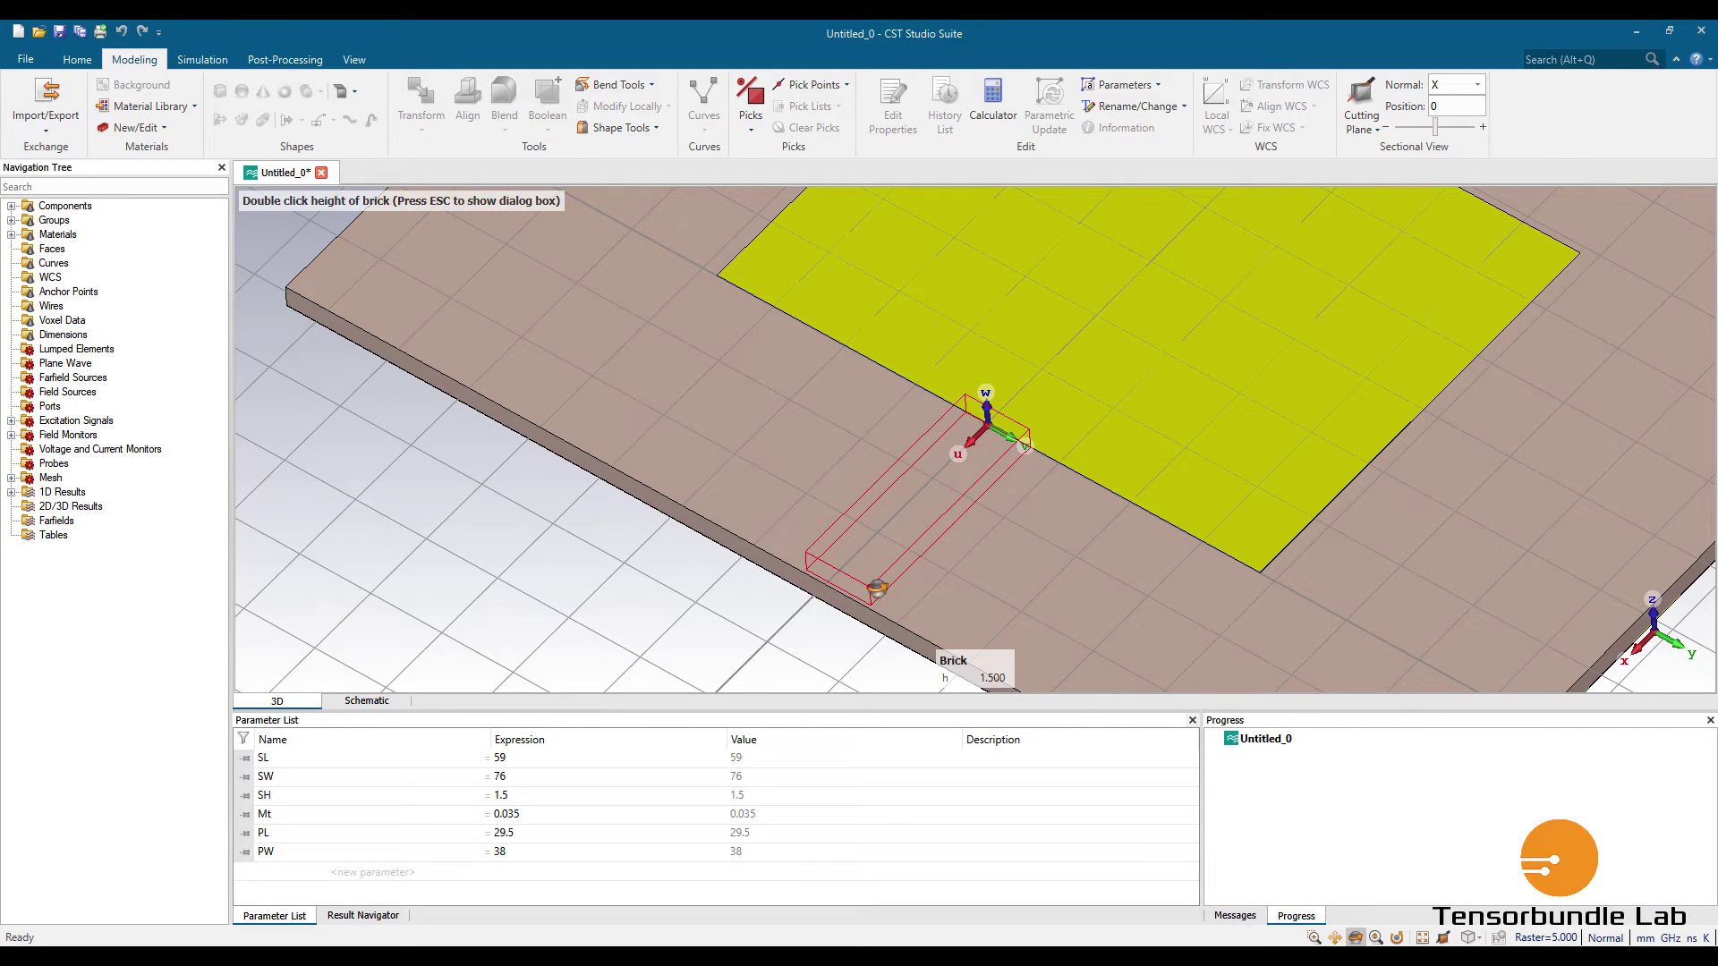
key("Escape")
left_click_drag(1492, 67, 1154, 371)
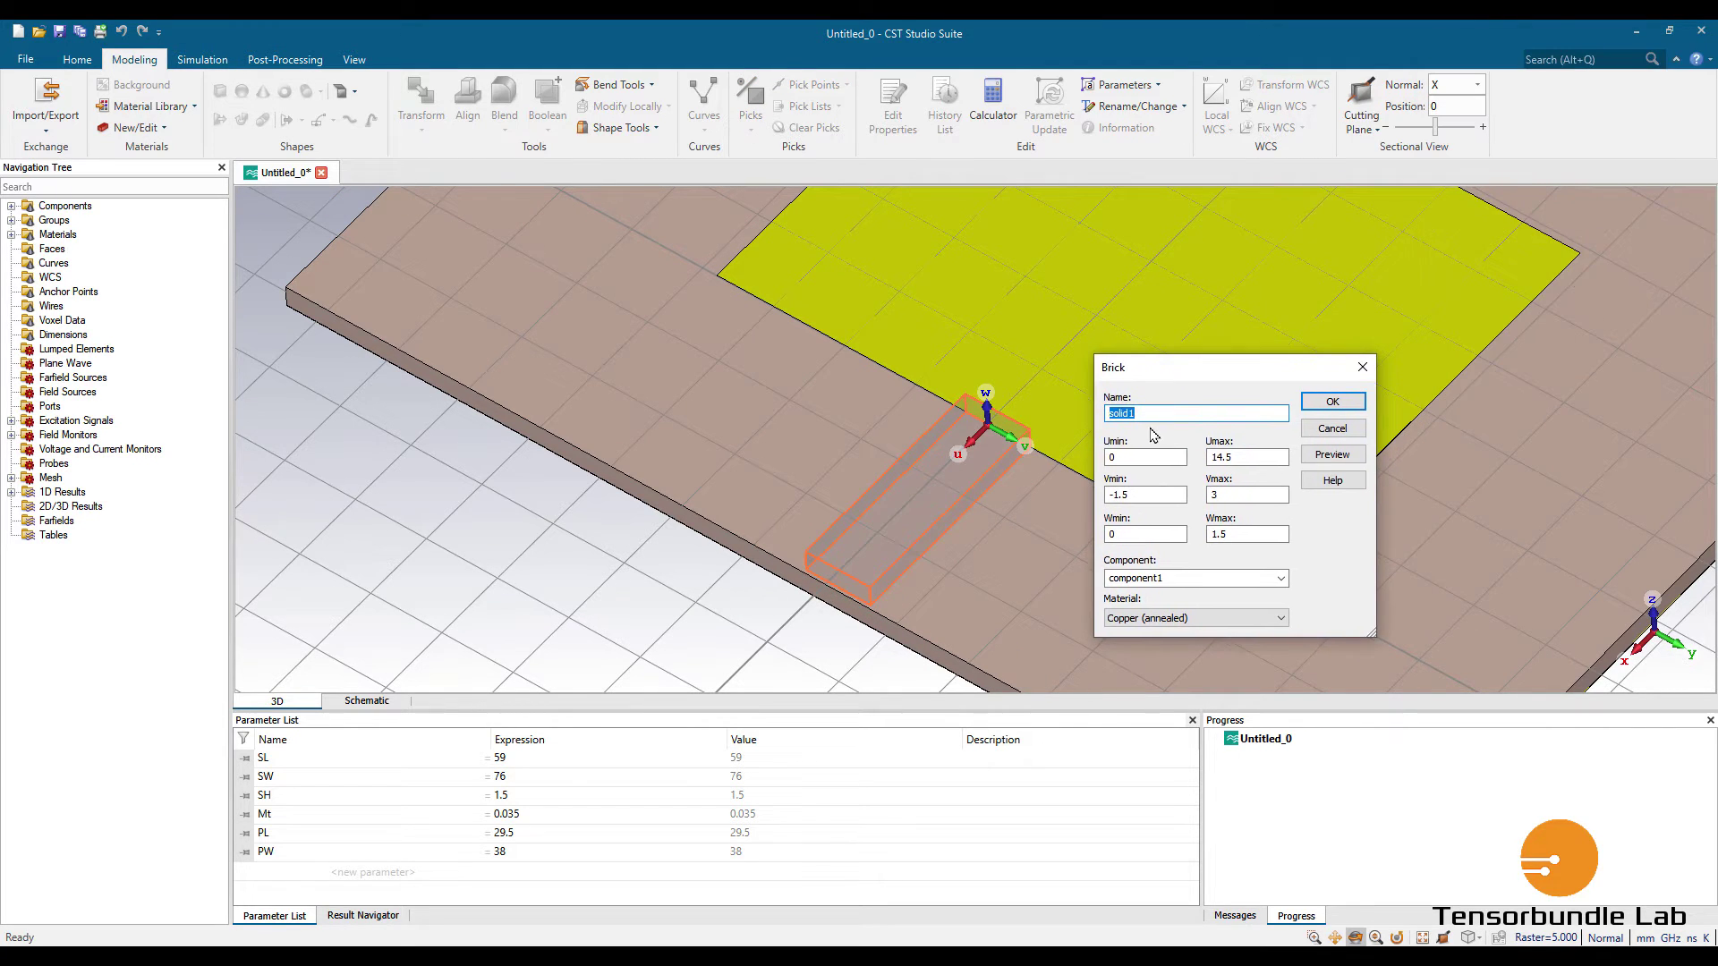
type("microstr")
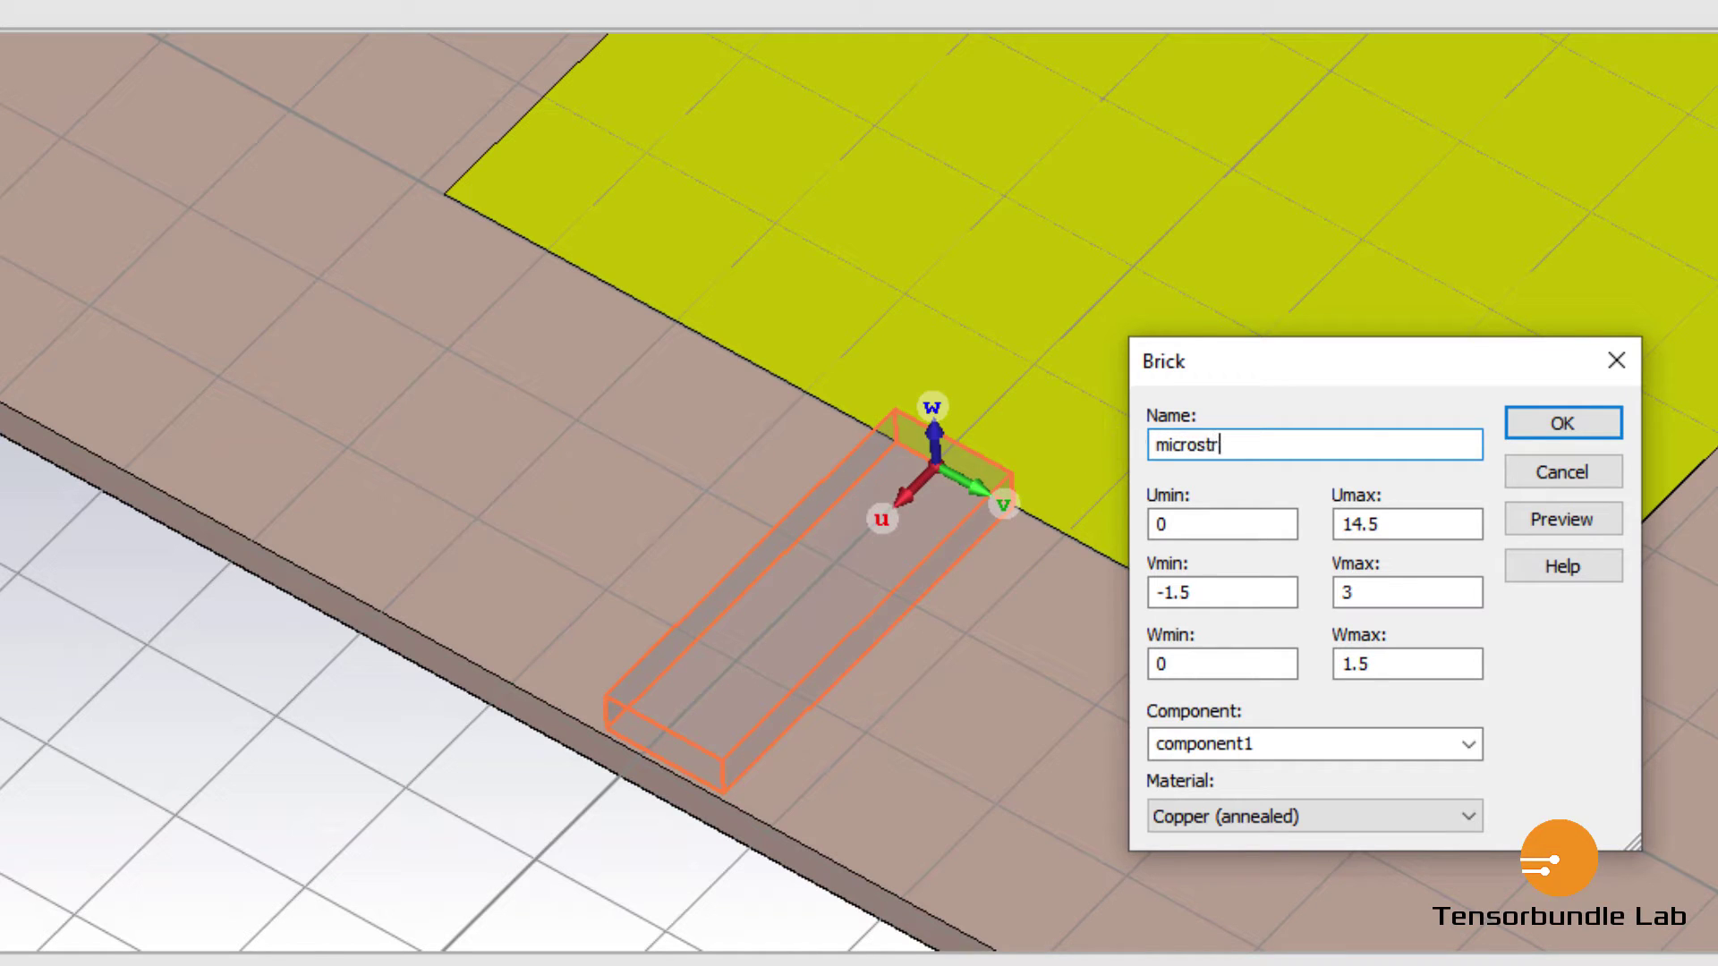
type("ip")
Set the microstrip brick's Umax to ML, keeping Umin at 0.
left_click_drag(1219, 522, 1132, 537)
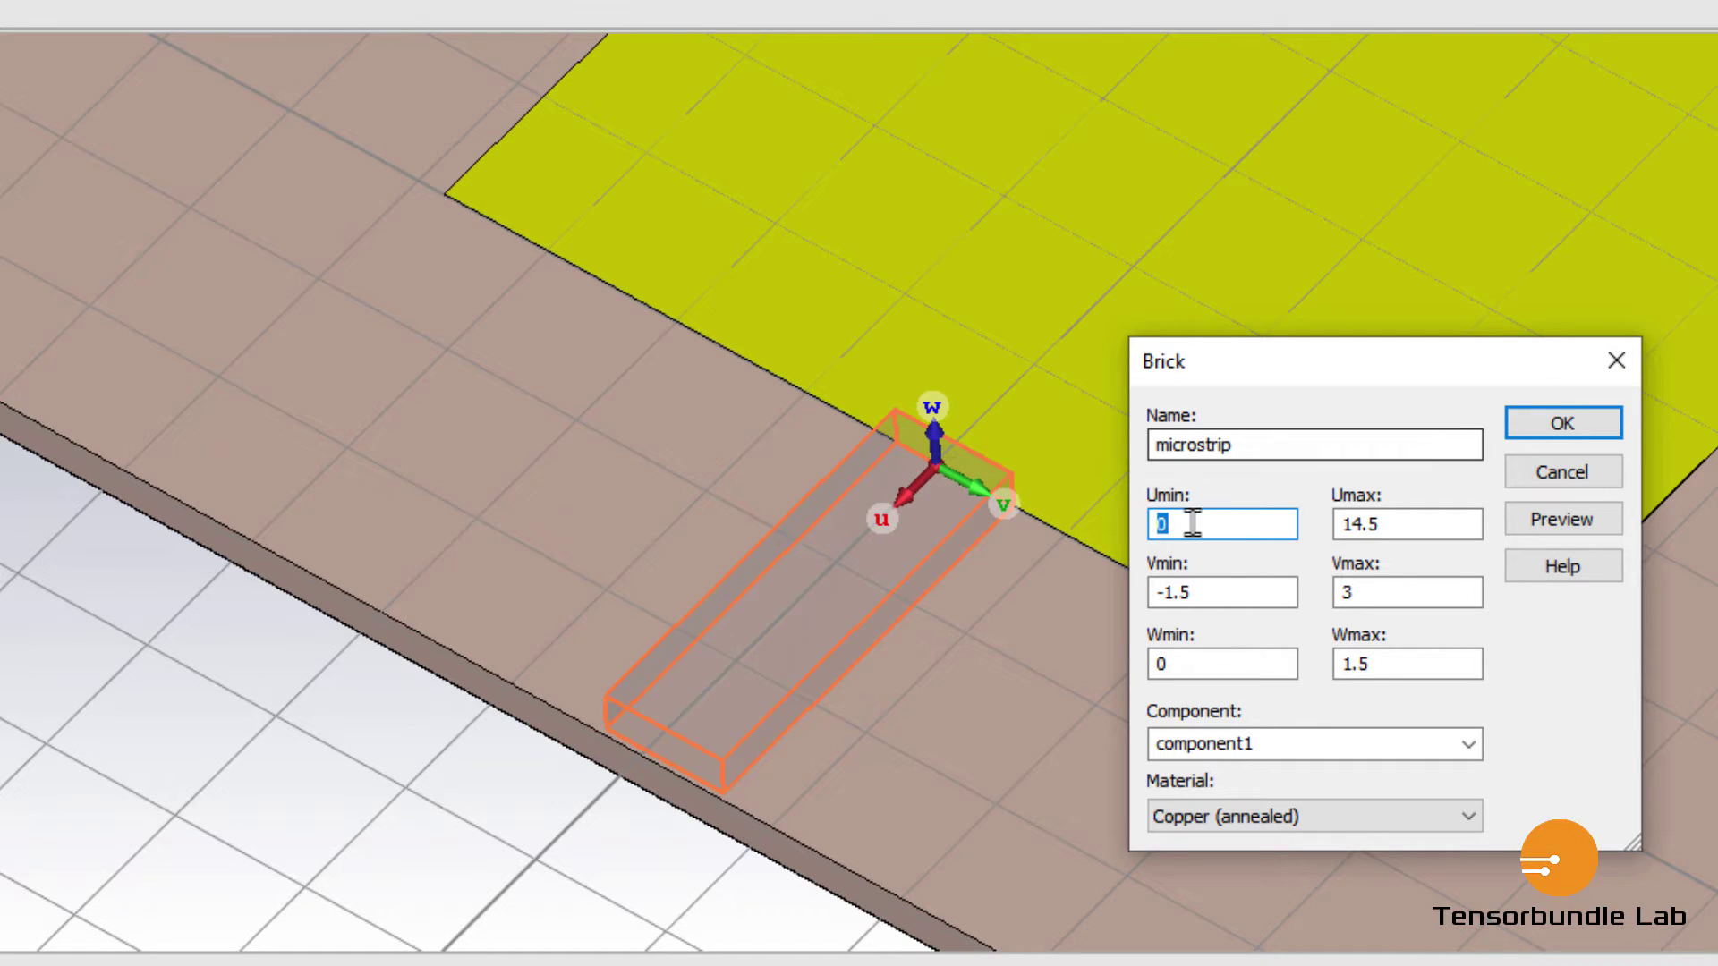
left_click(1398, 519)
left_click_drag(1398, 522, 1342, 521)
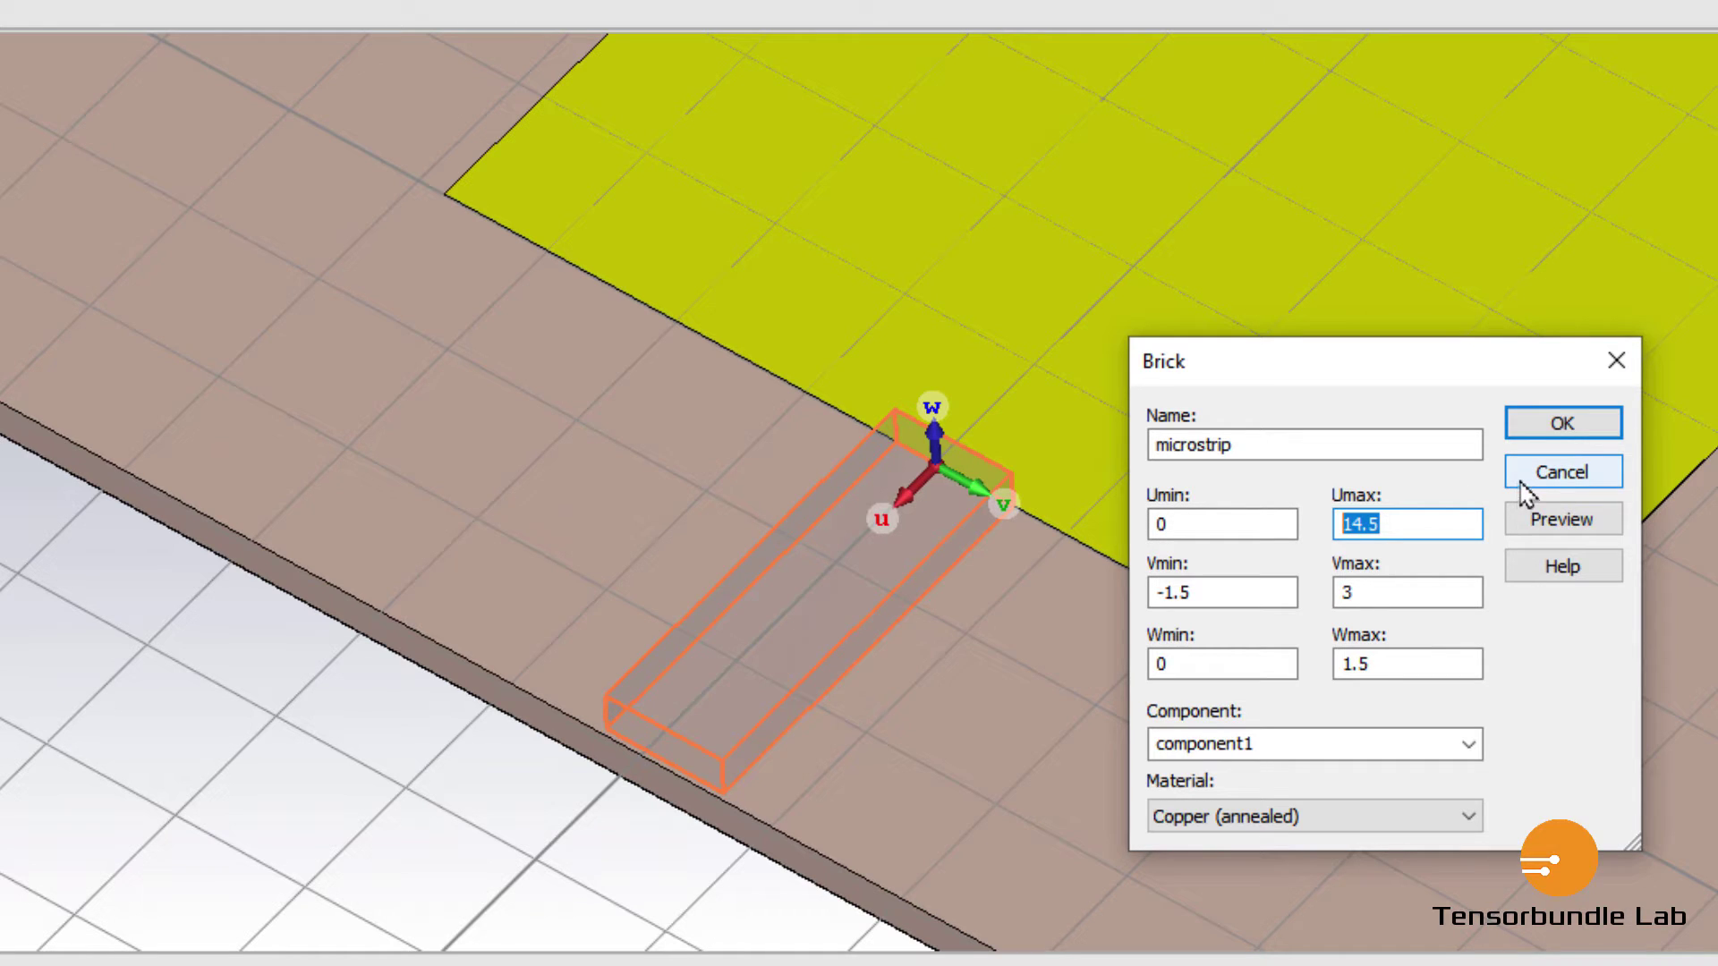
type("ML")
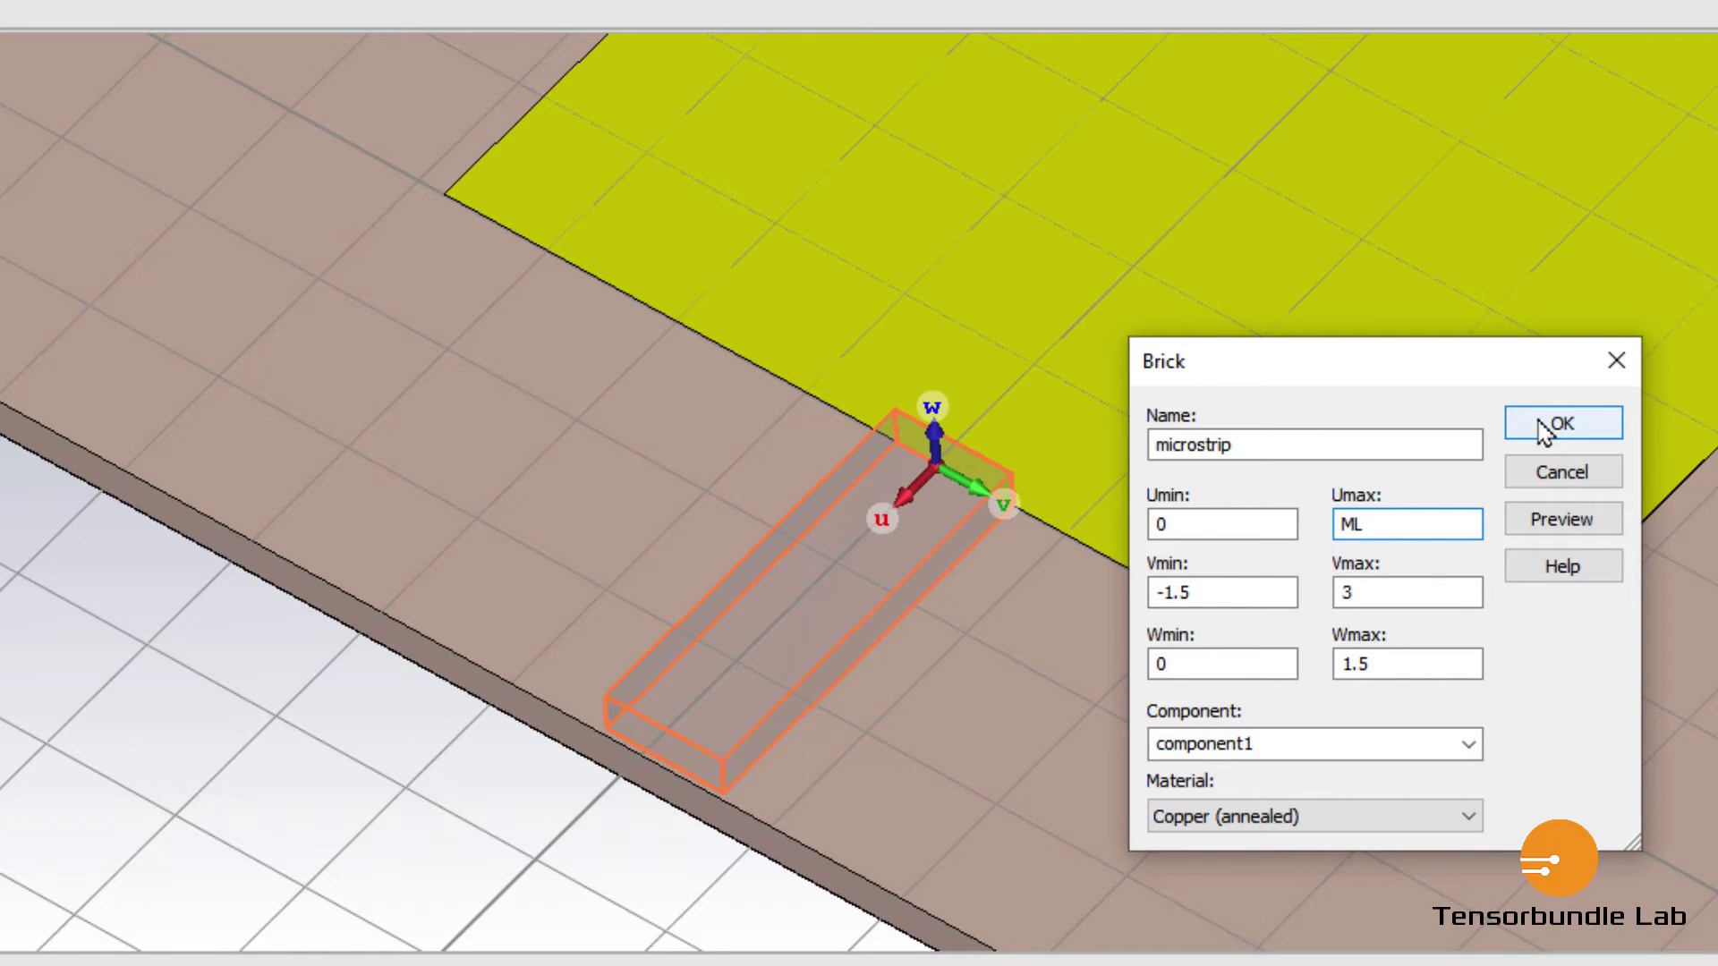
Set the microstrip brick's V extent from -MW/2 to MW/2 and its Wmax to Mt.
left_click_drag(1208, 586, 1159, 657)
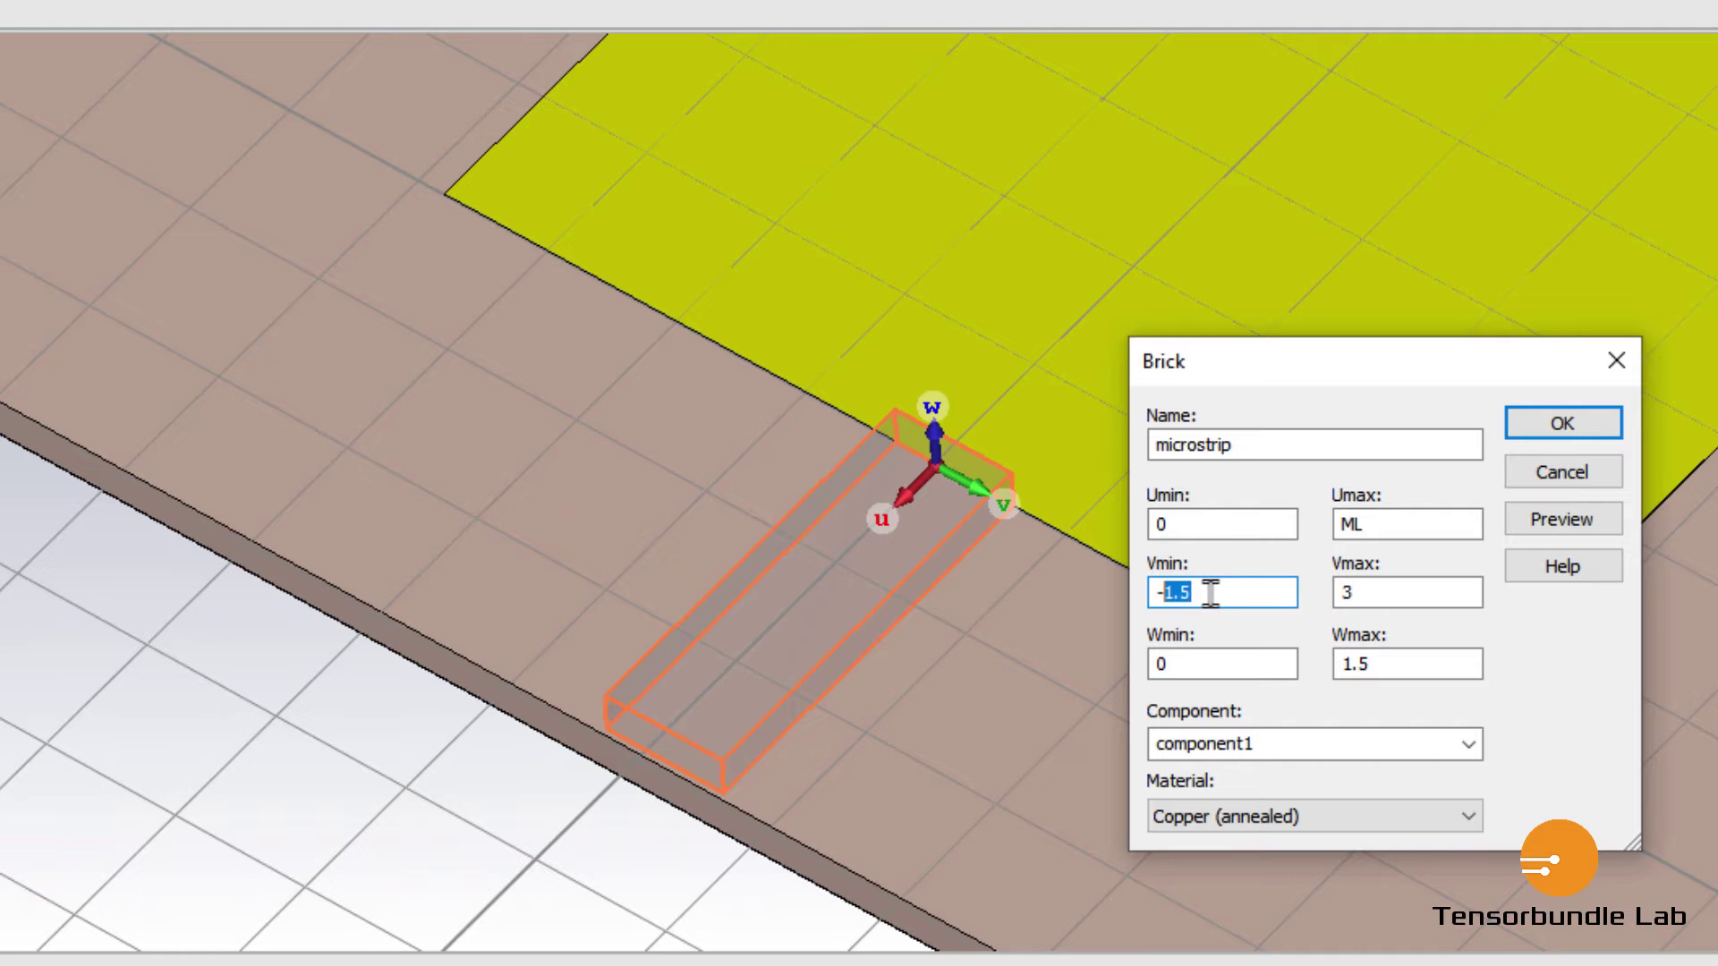
type("MW/2")
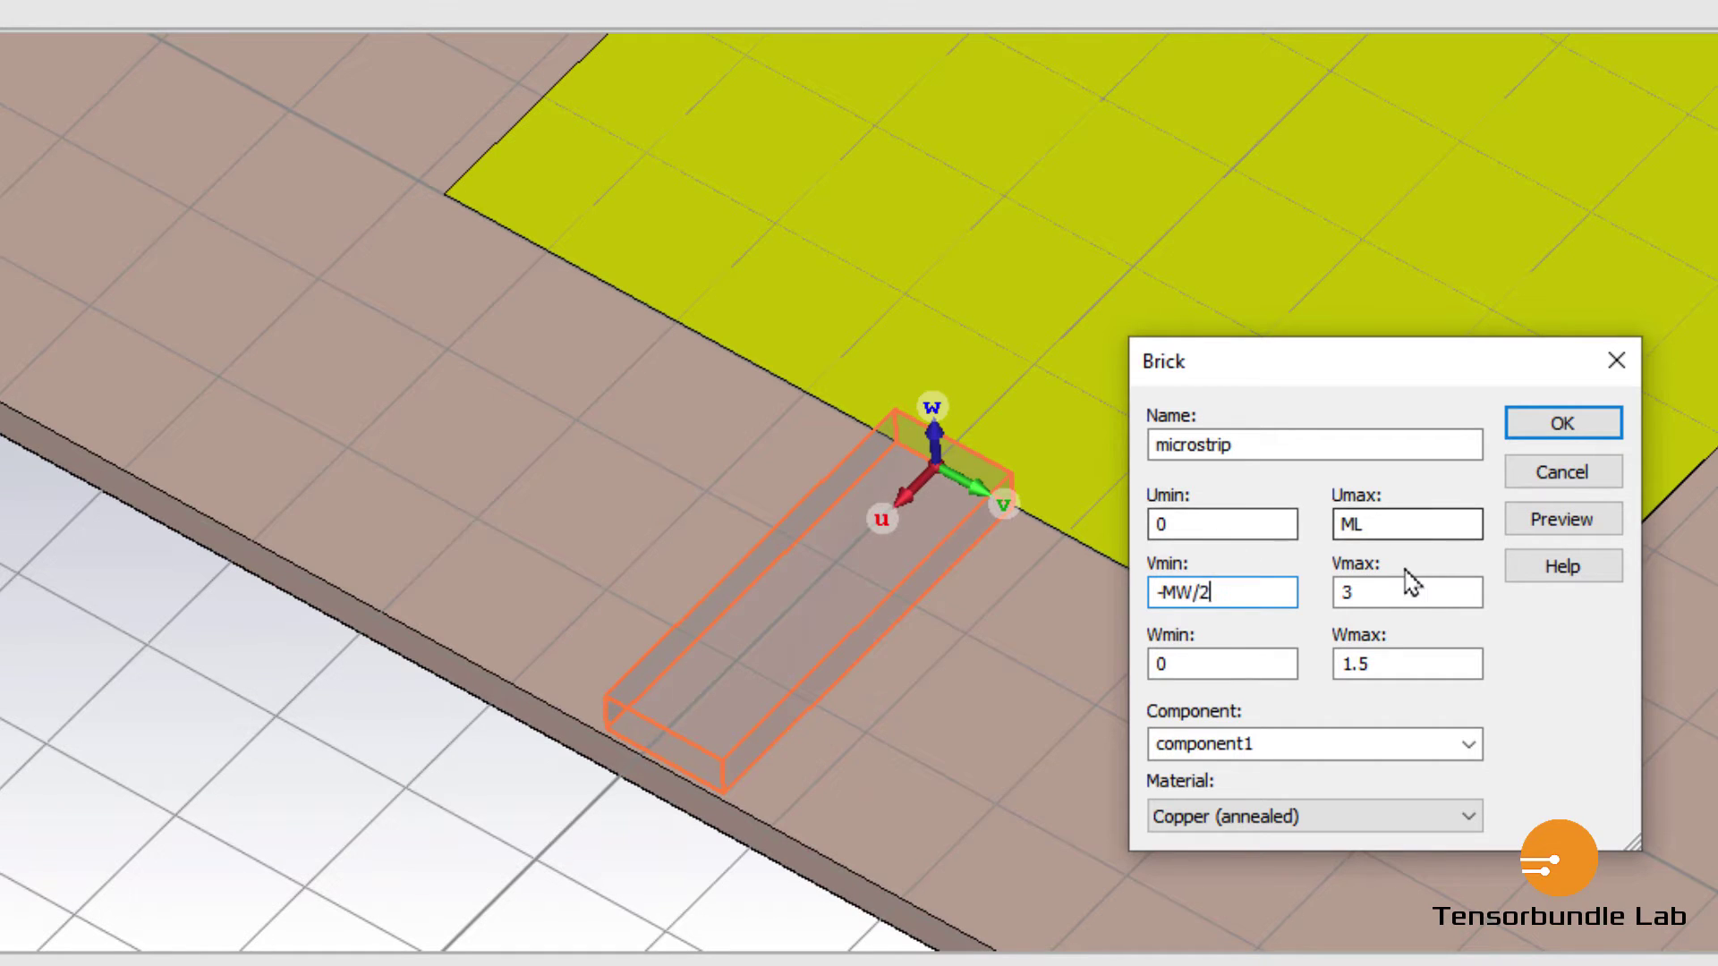
key("Tab")
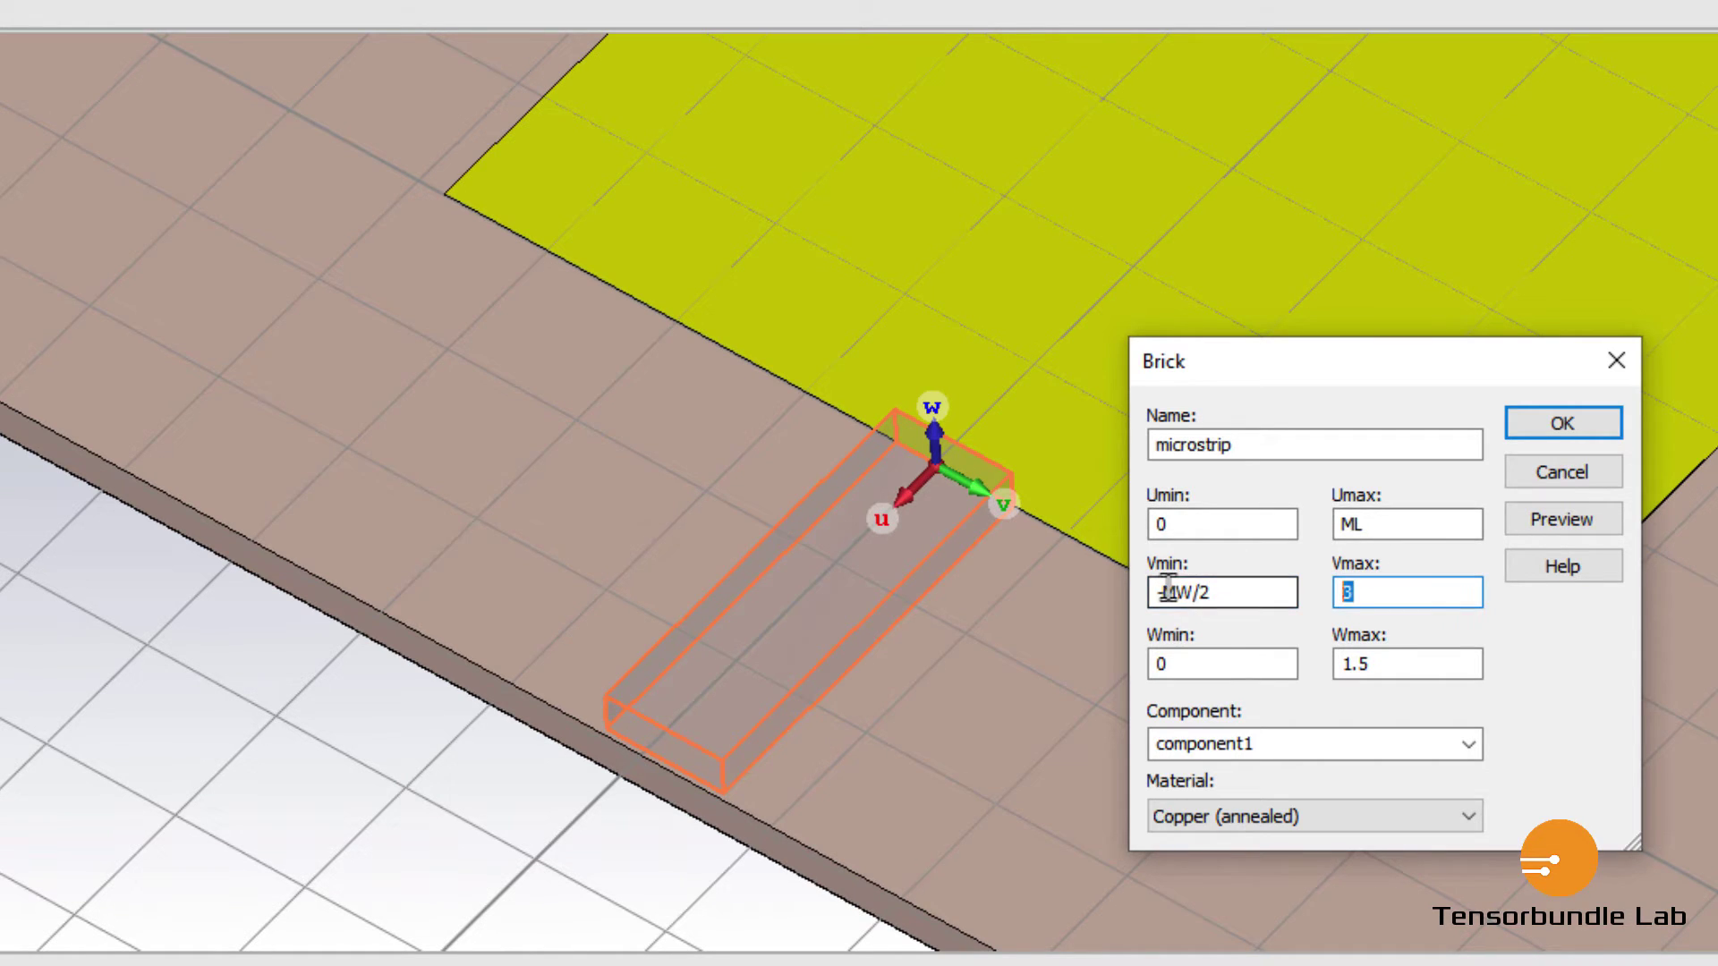
type("MW/2")
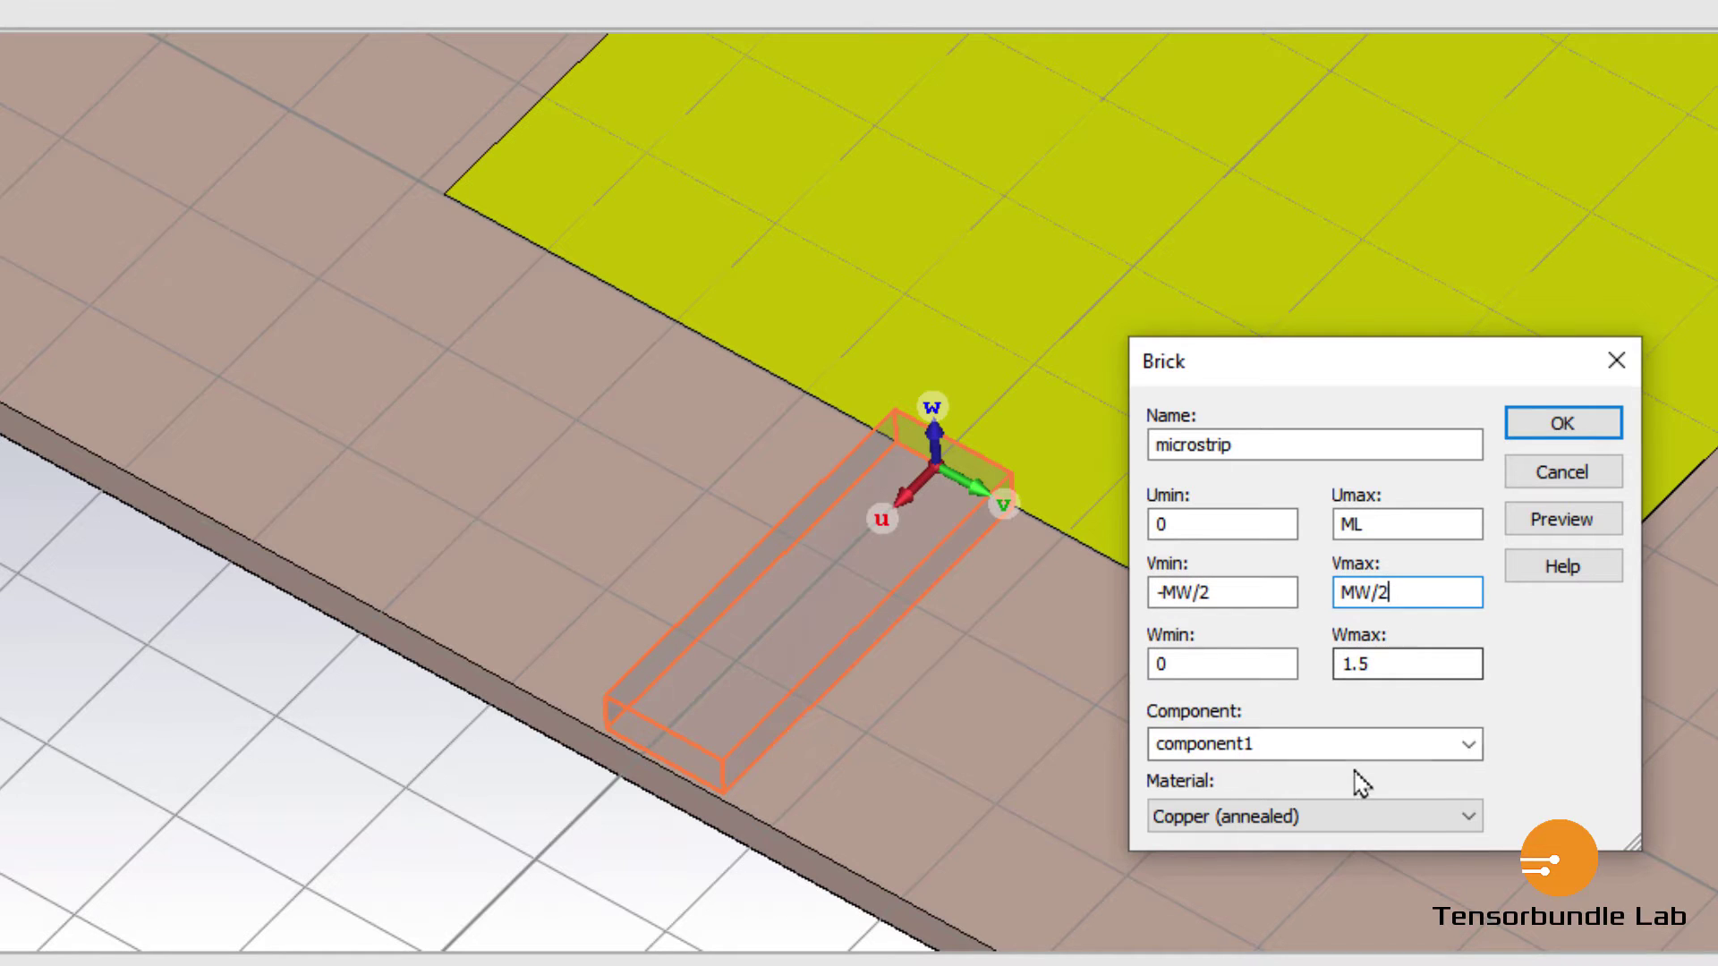
double_click(1352, 663)
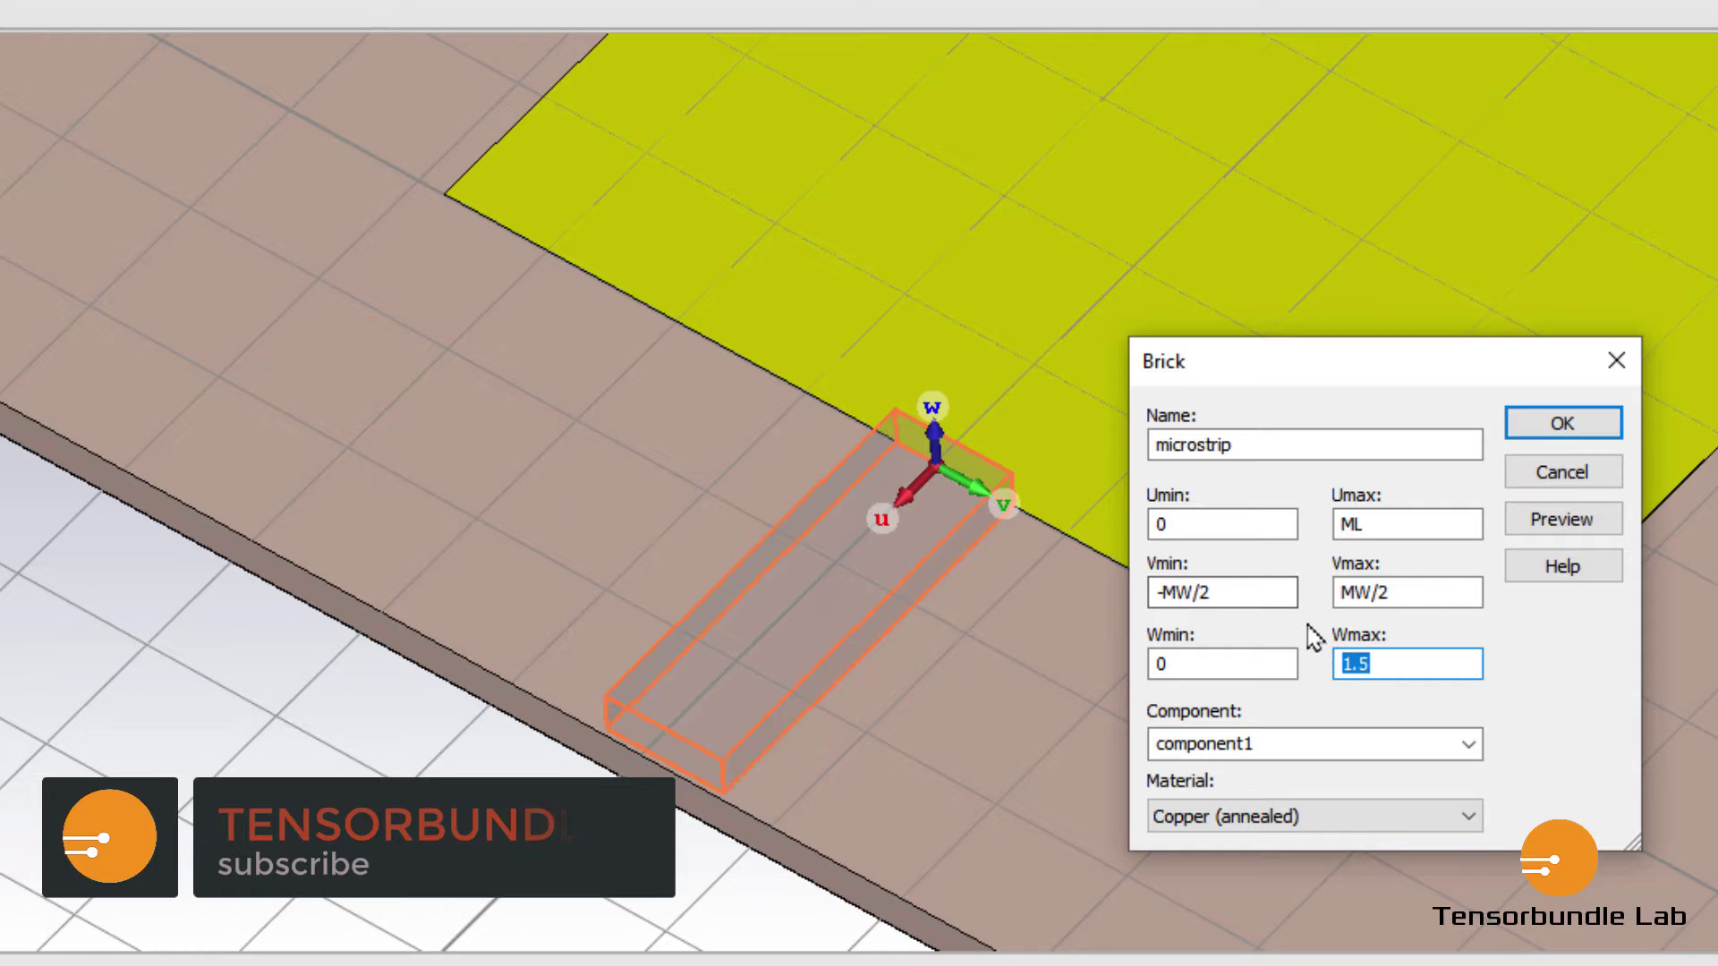
type("Mt")
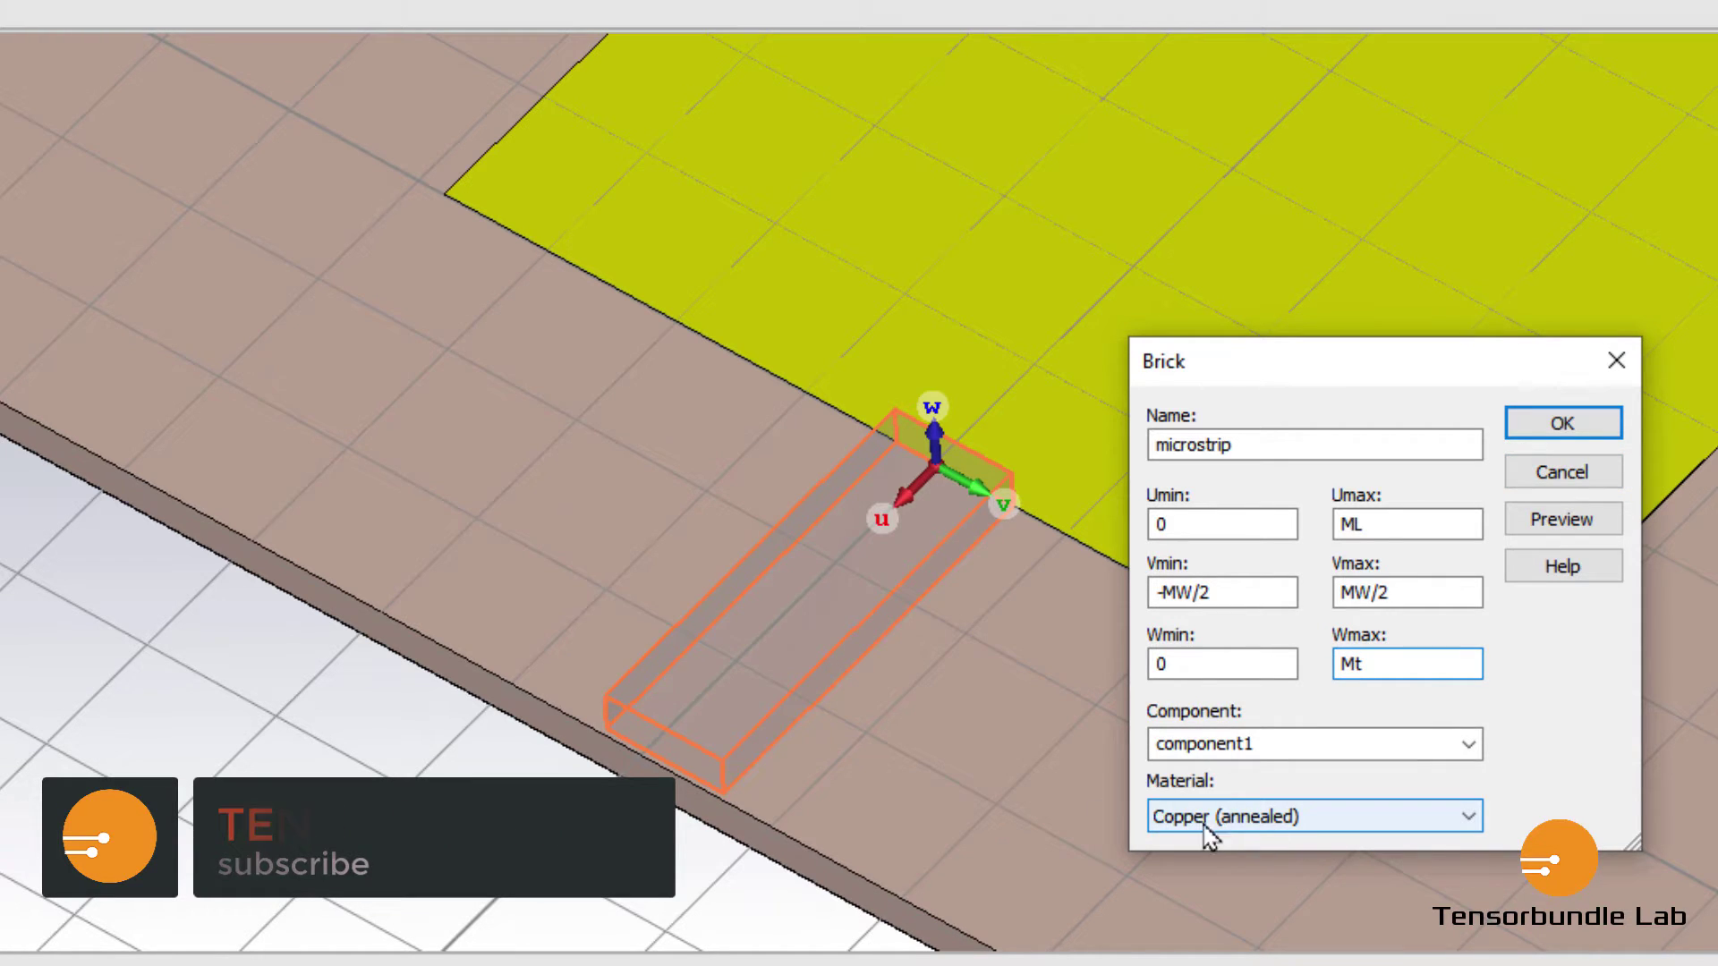
Create the microstrip brick, defining the missing parameters ML as SL/2-PL/2 and MW as 2.86.
left_click(1591, 434)
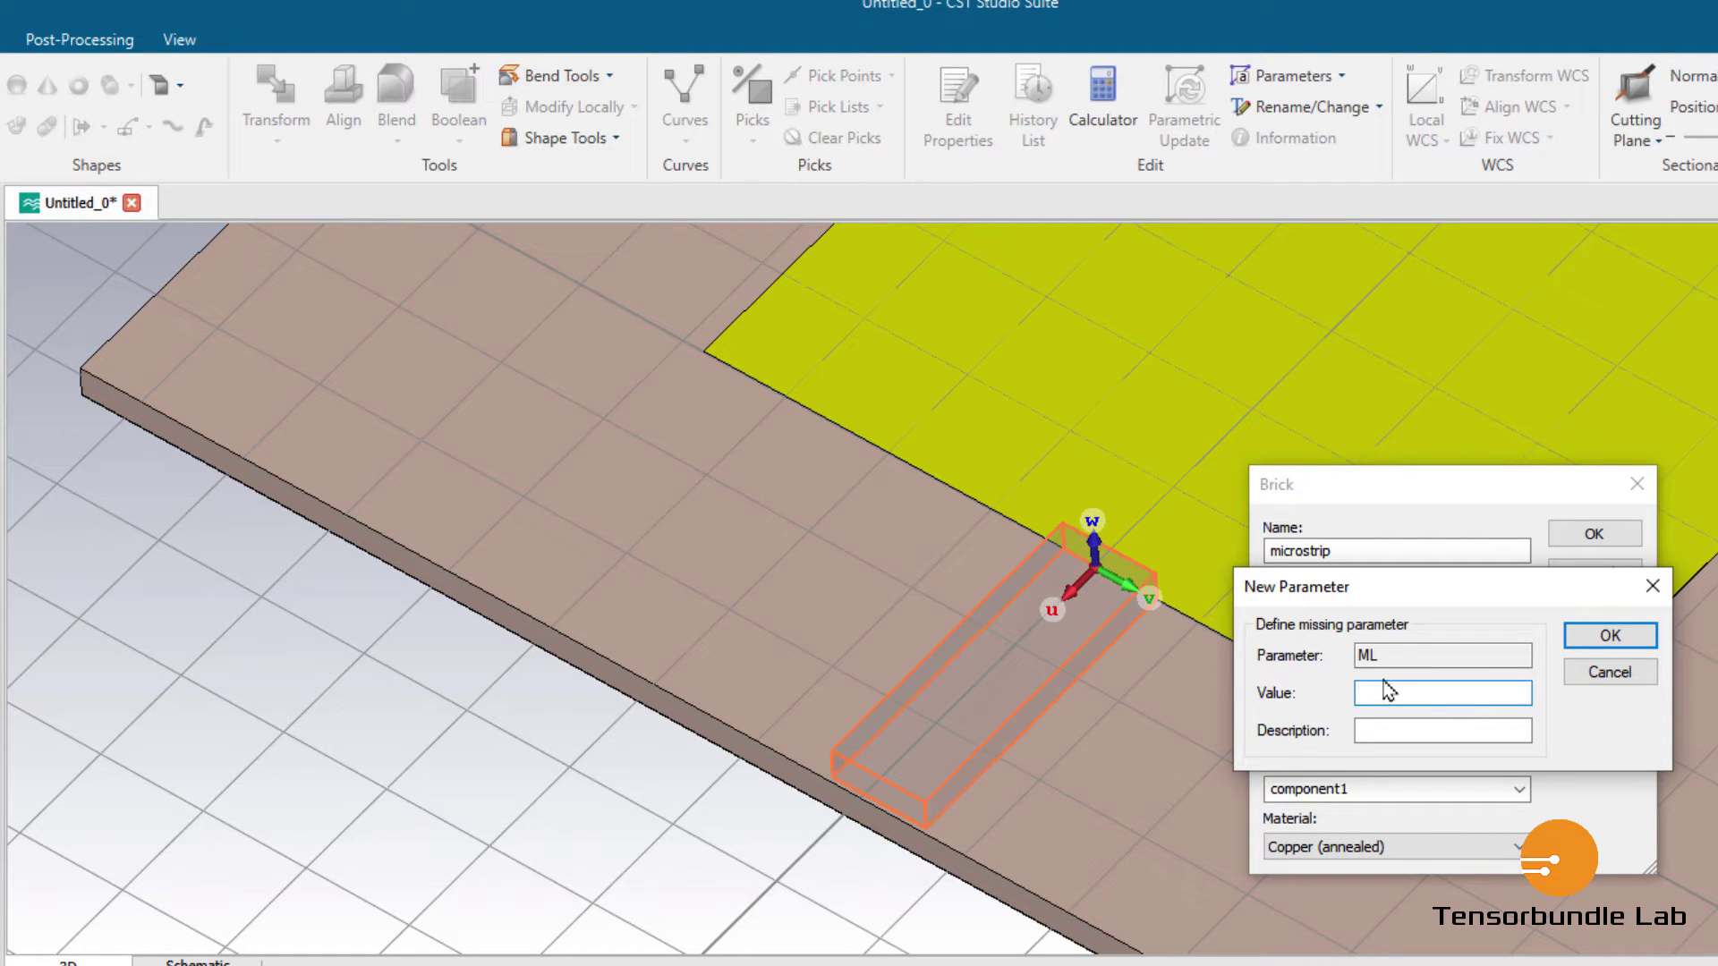
type("2-")
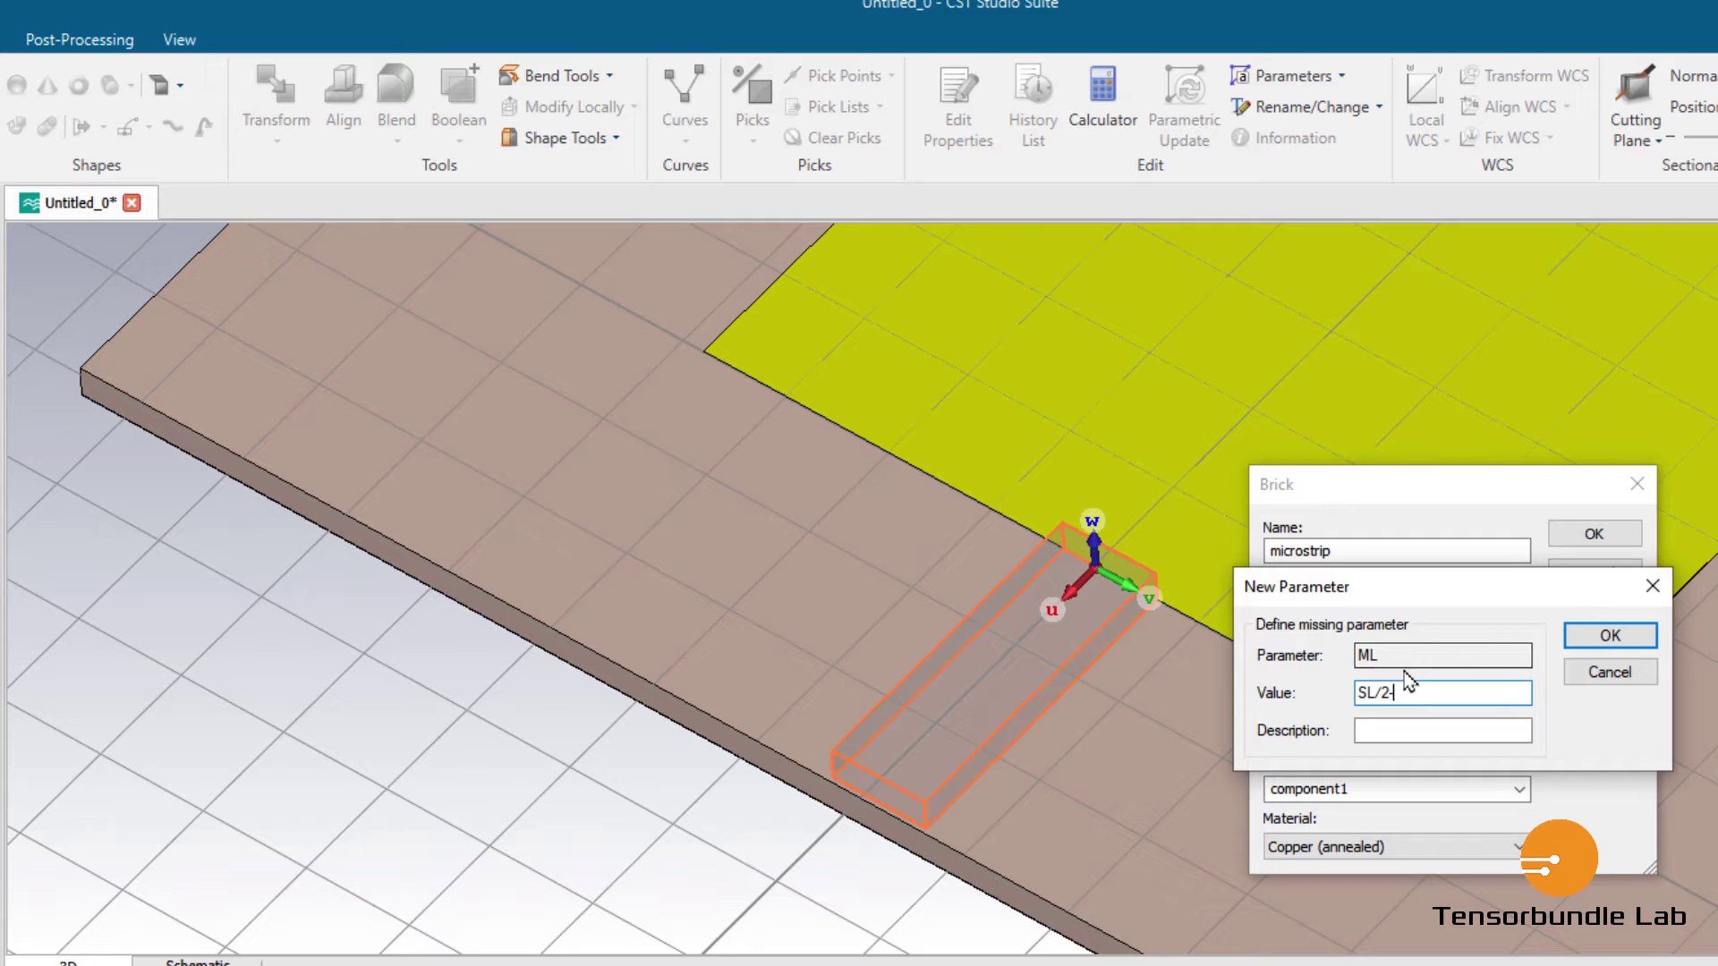
type("PL/2")
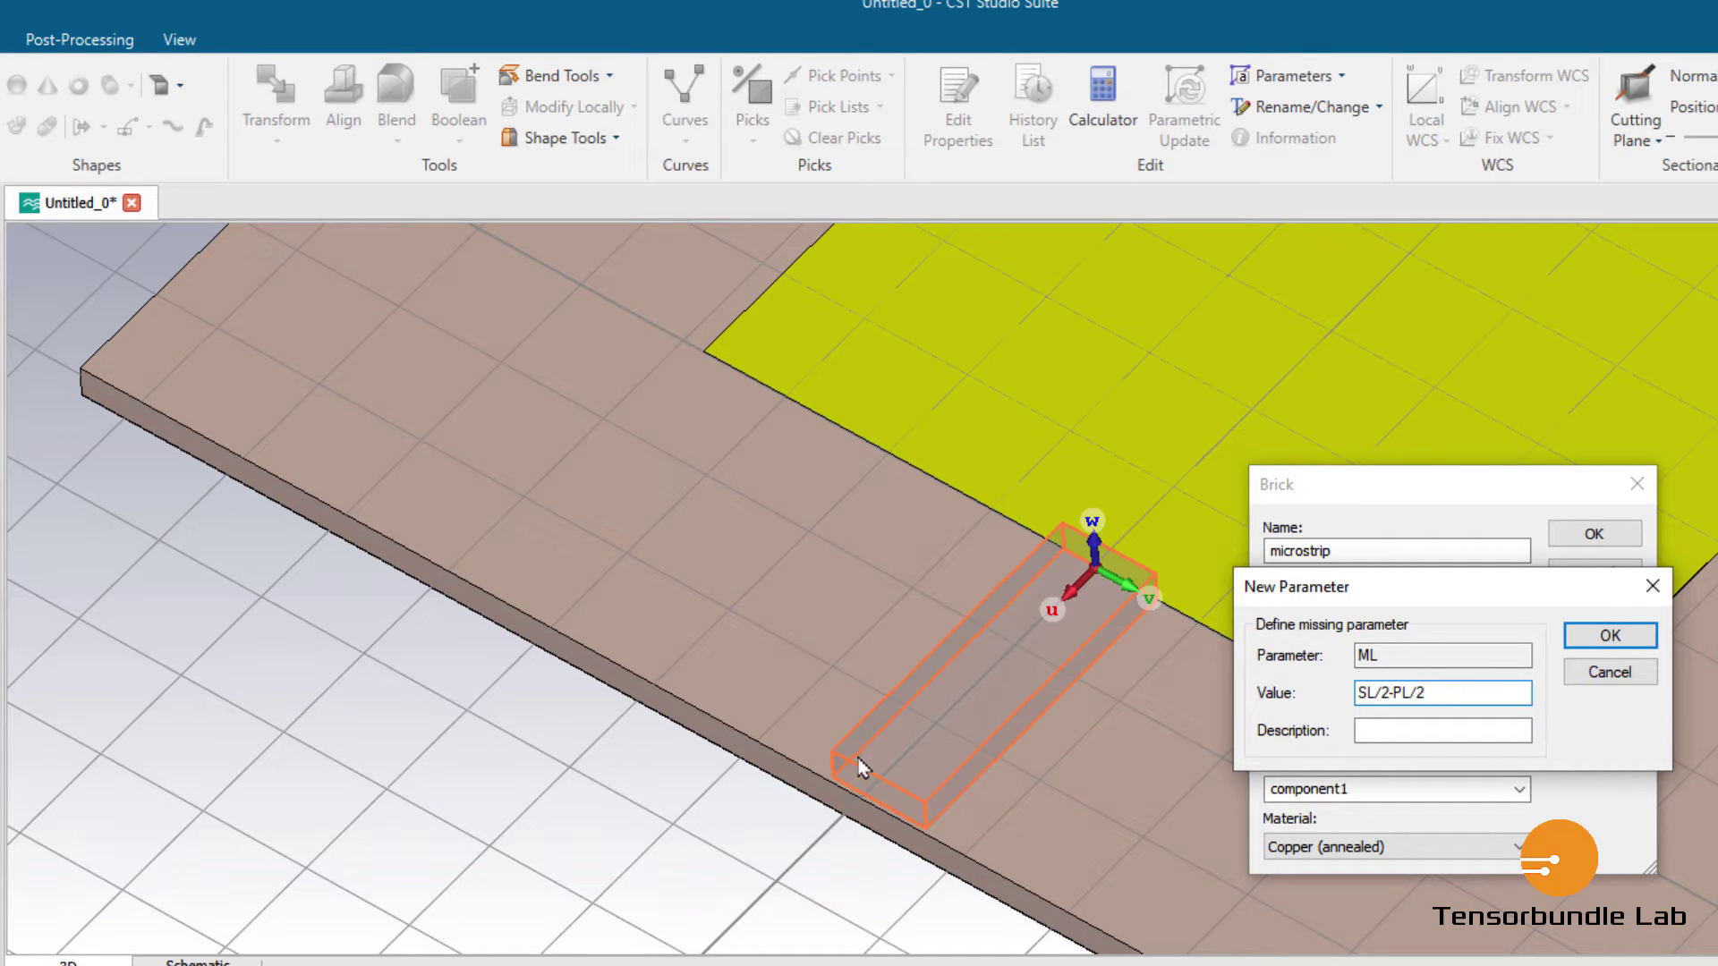
left_click(1575, 637)
type("2.86M")
key("BackSpace")
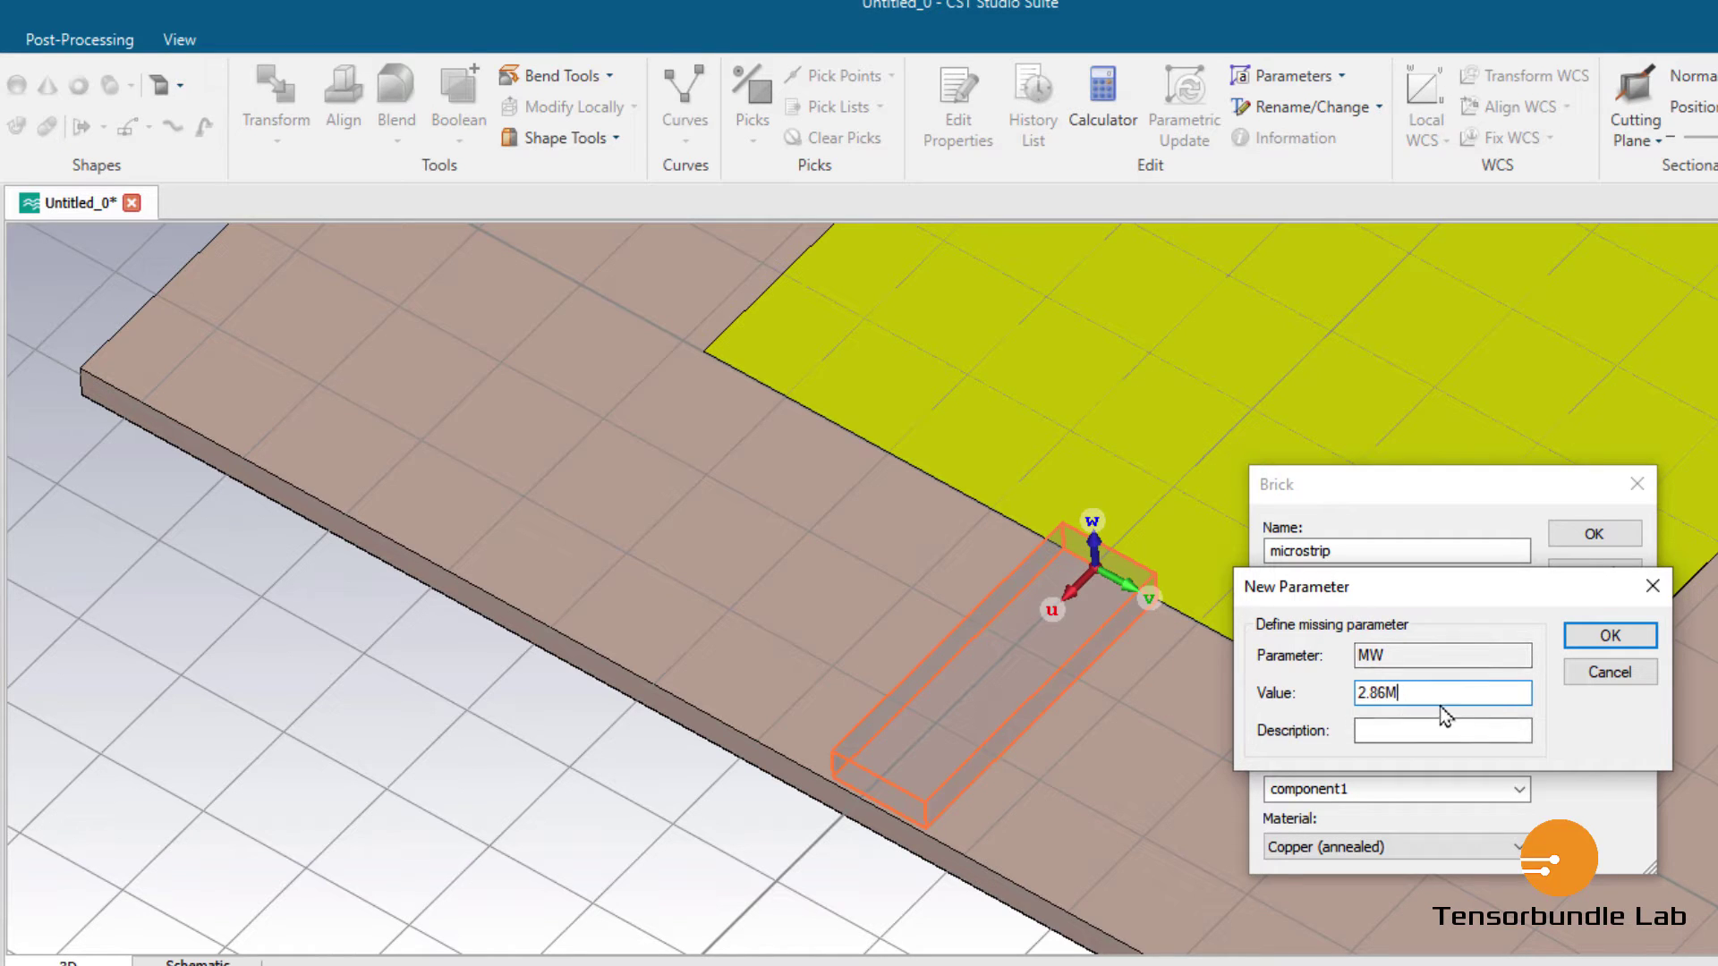
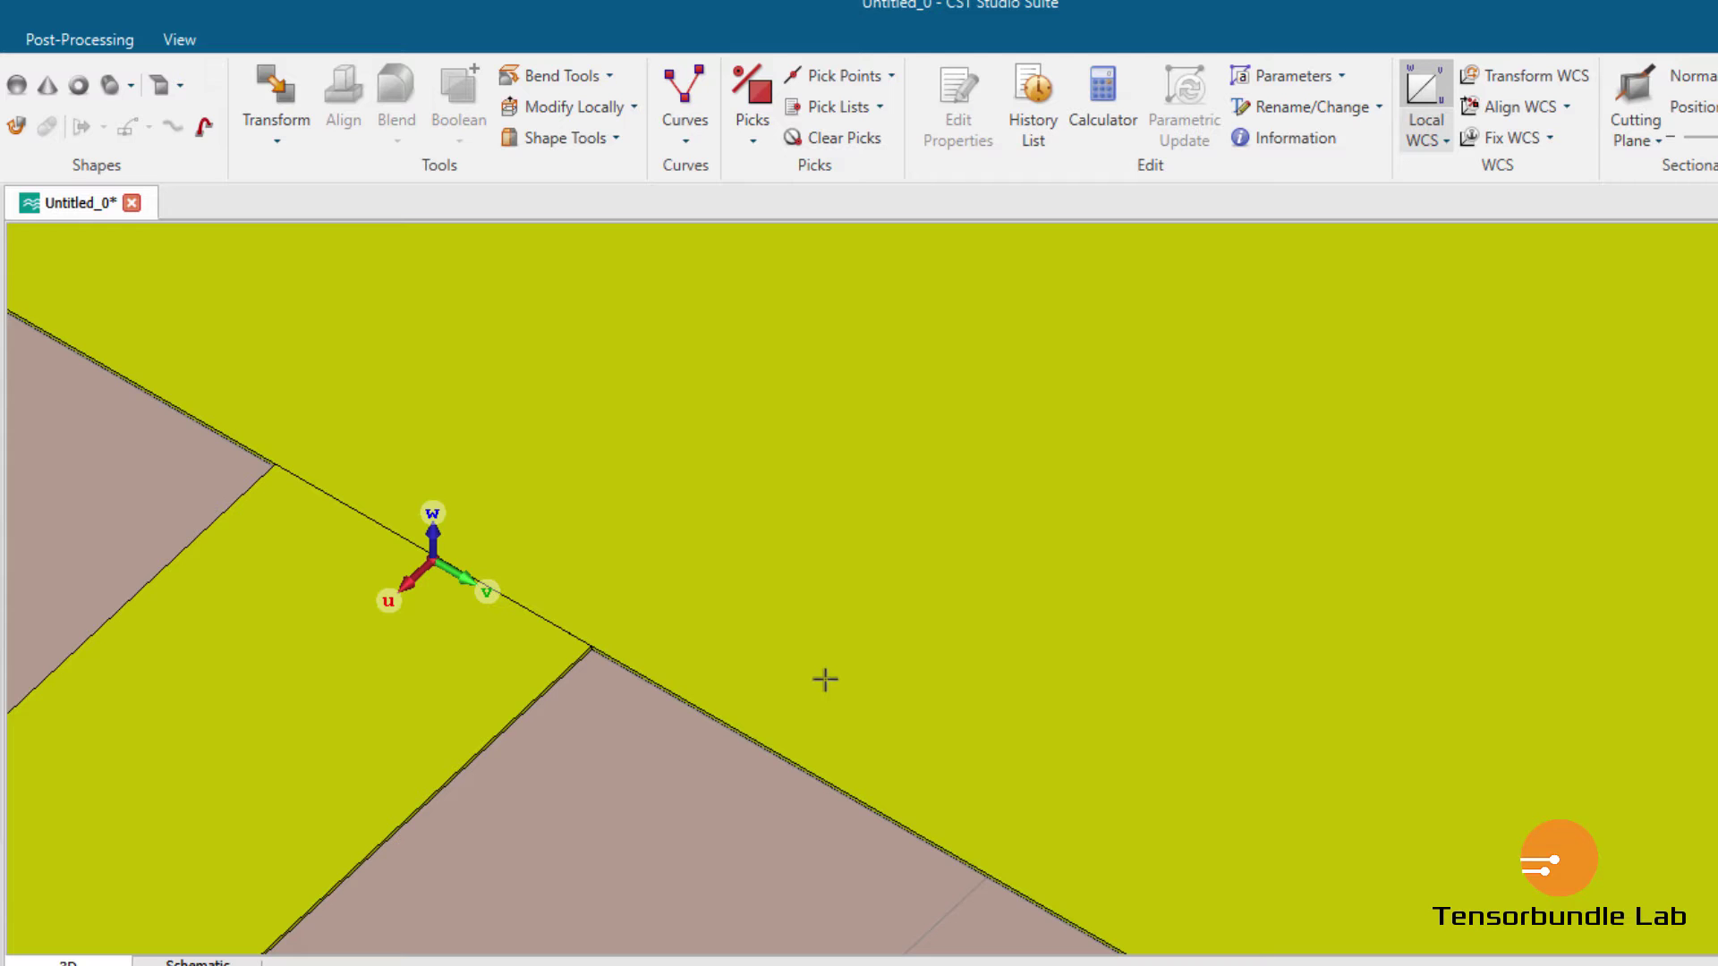
Move the local coordinate system by MW/2 along V to the corner between the microstrip and the patch edge.
scroll(573, 645, "up", 2)
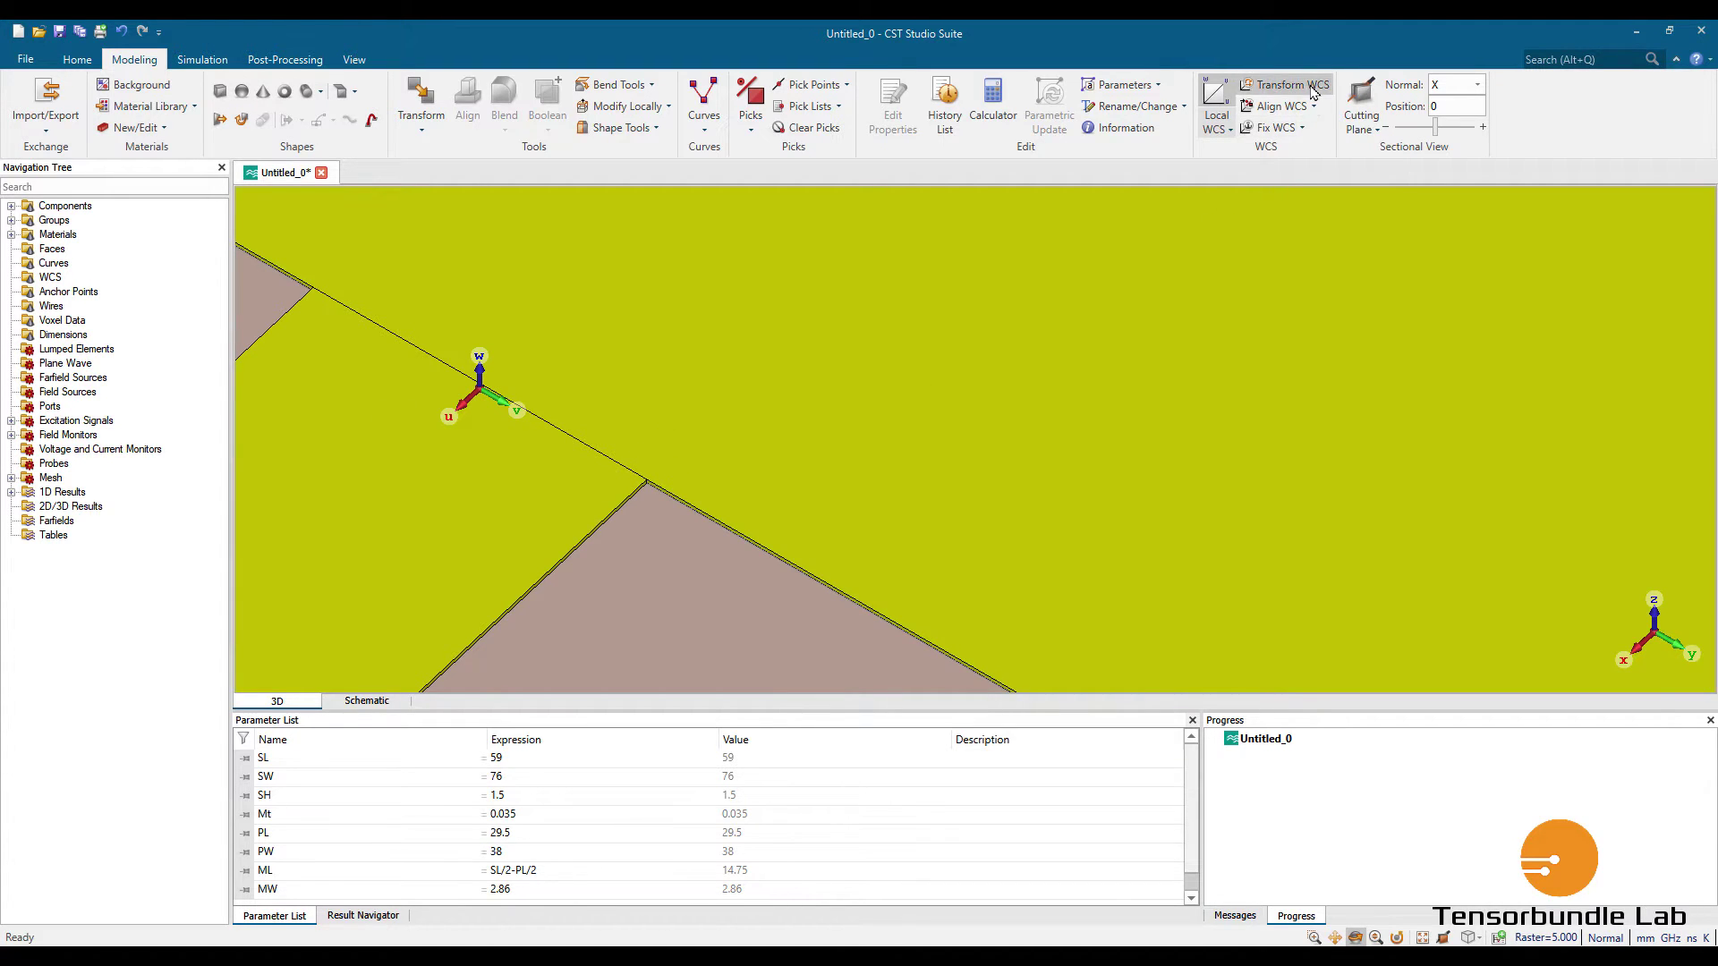
left_click(1284, 84)
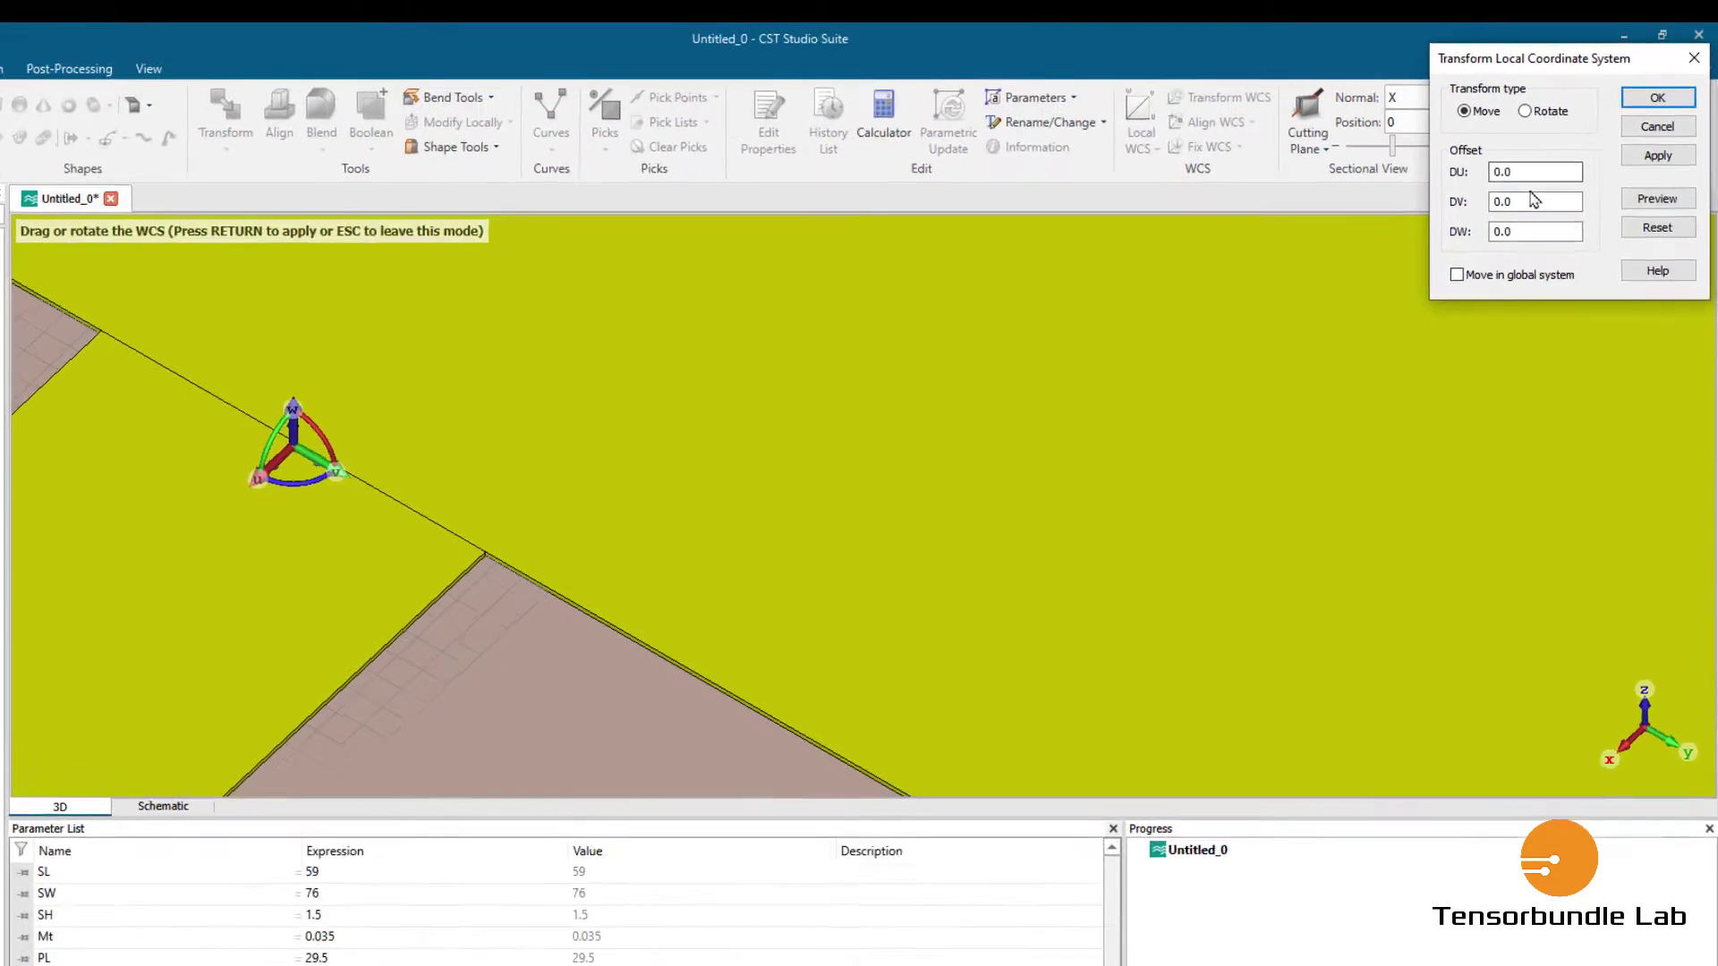
double_click(1533, 201)
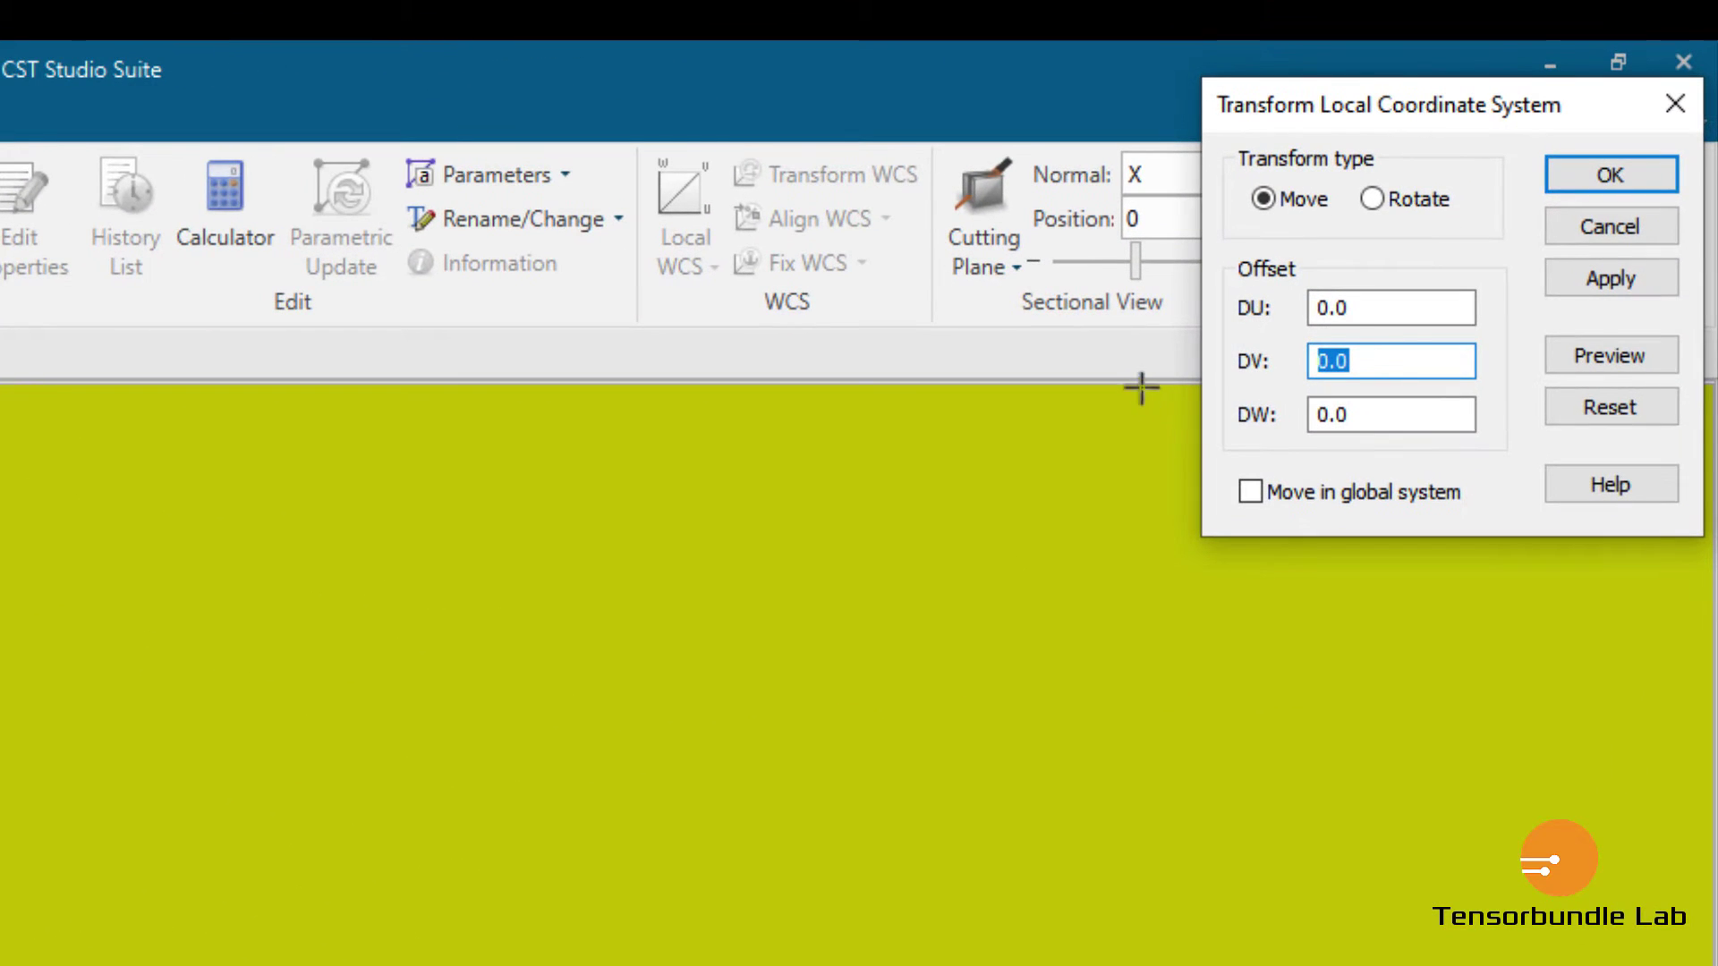
type("MW/")
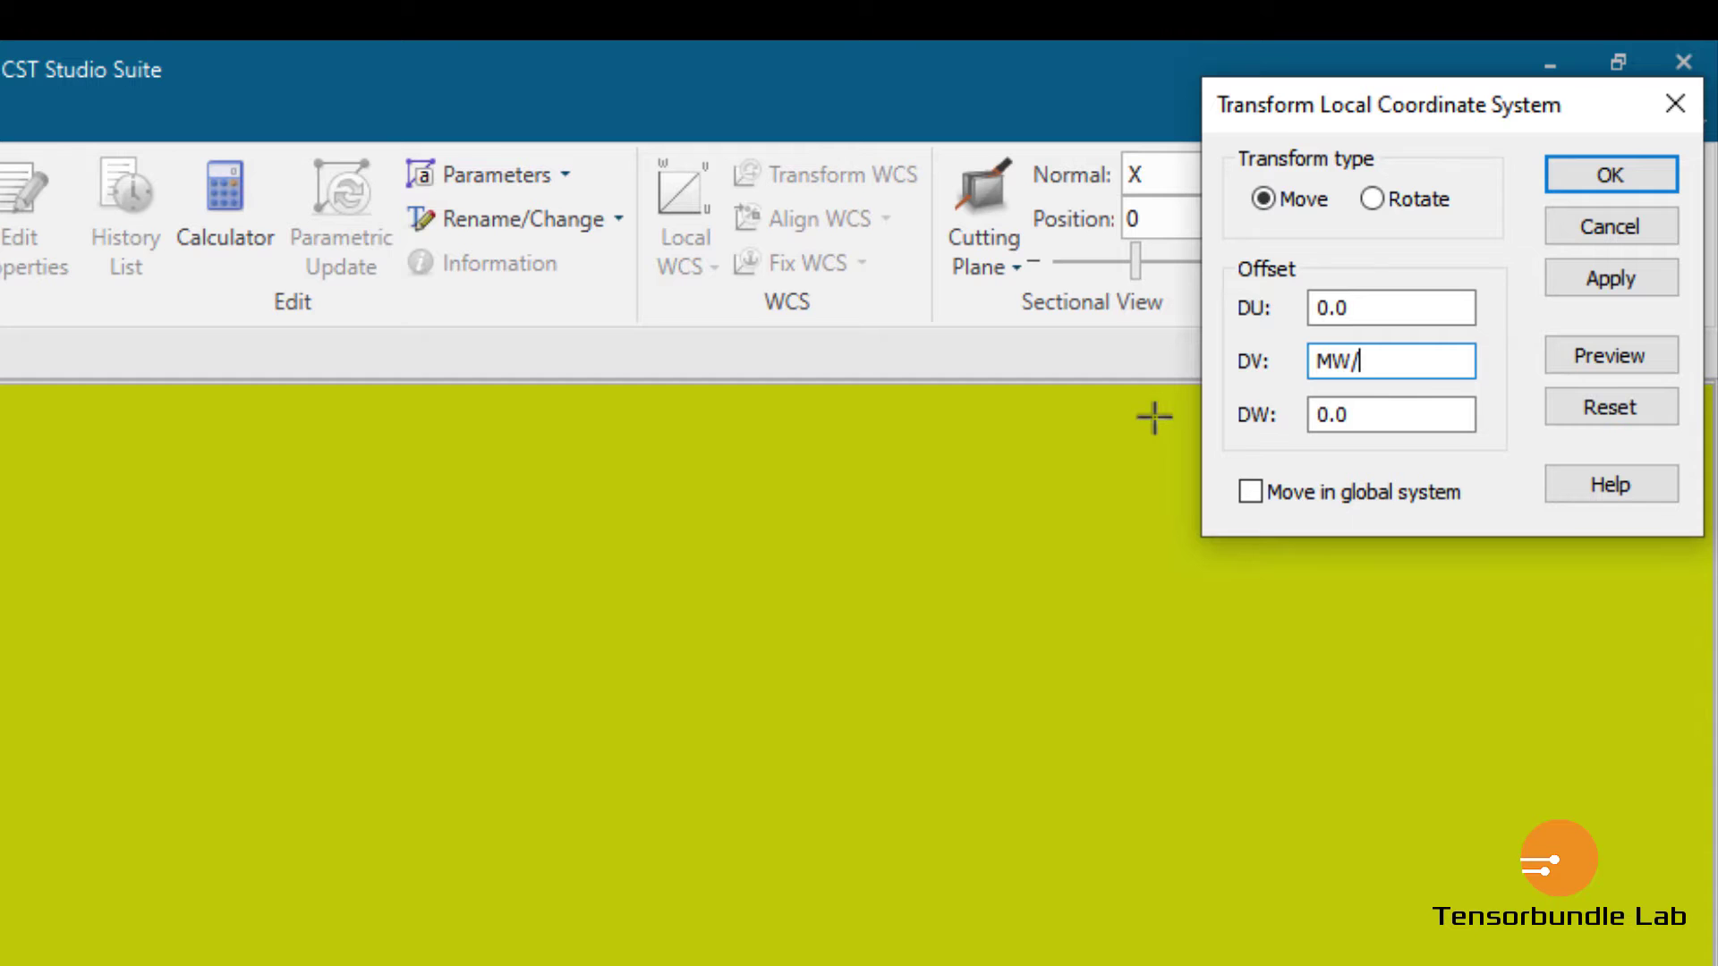
type("2")
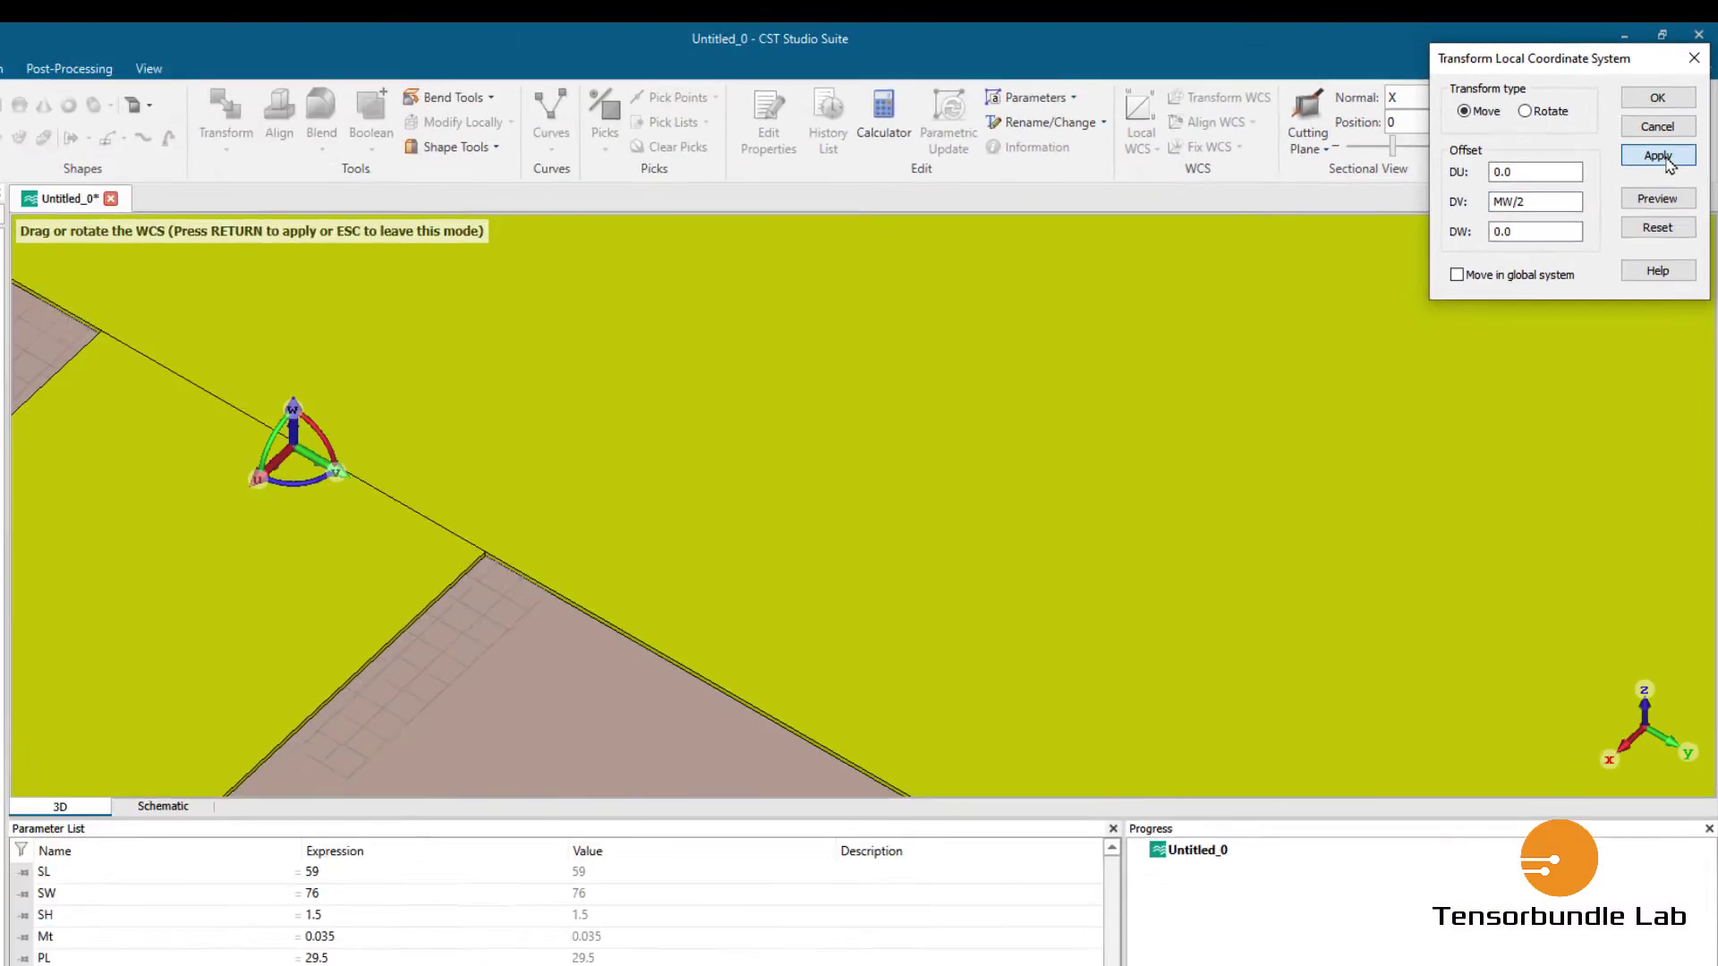
left_click(1610, 278)
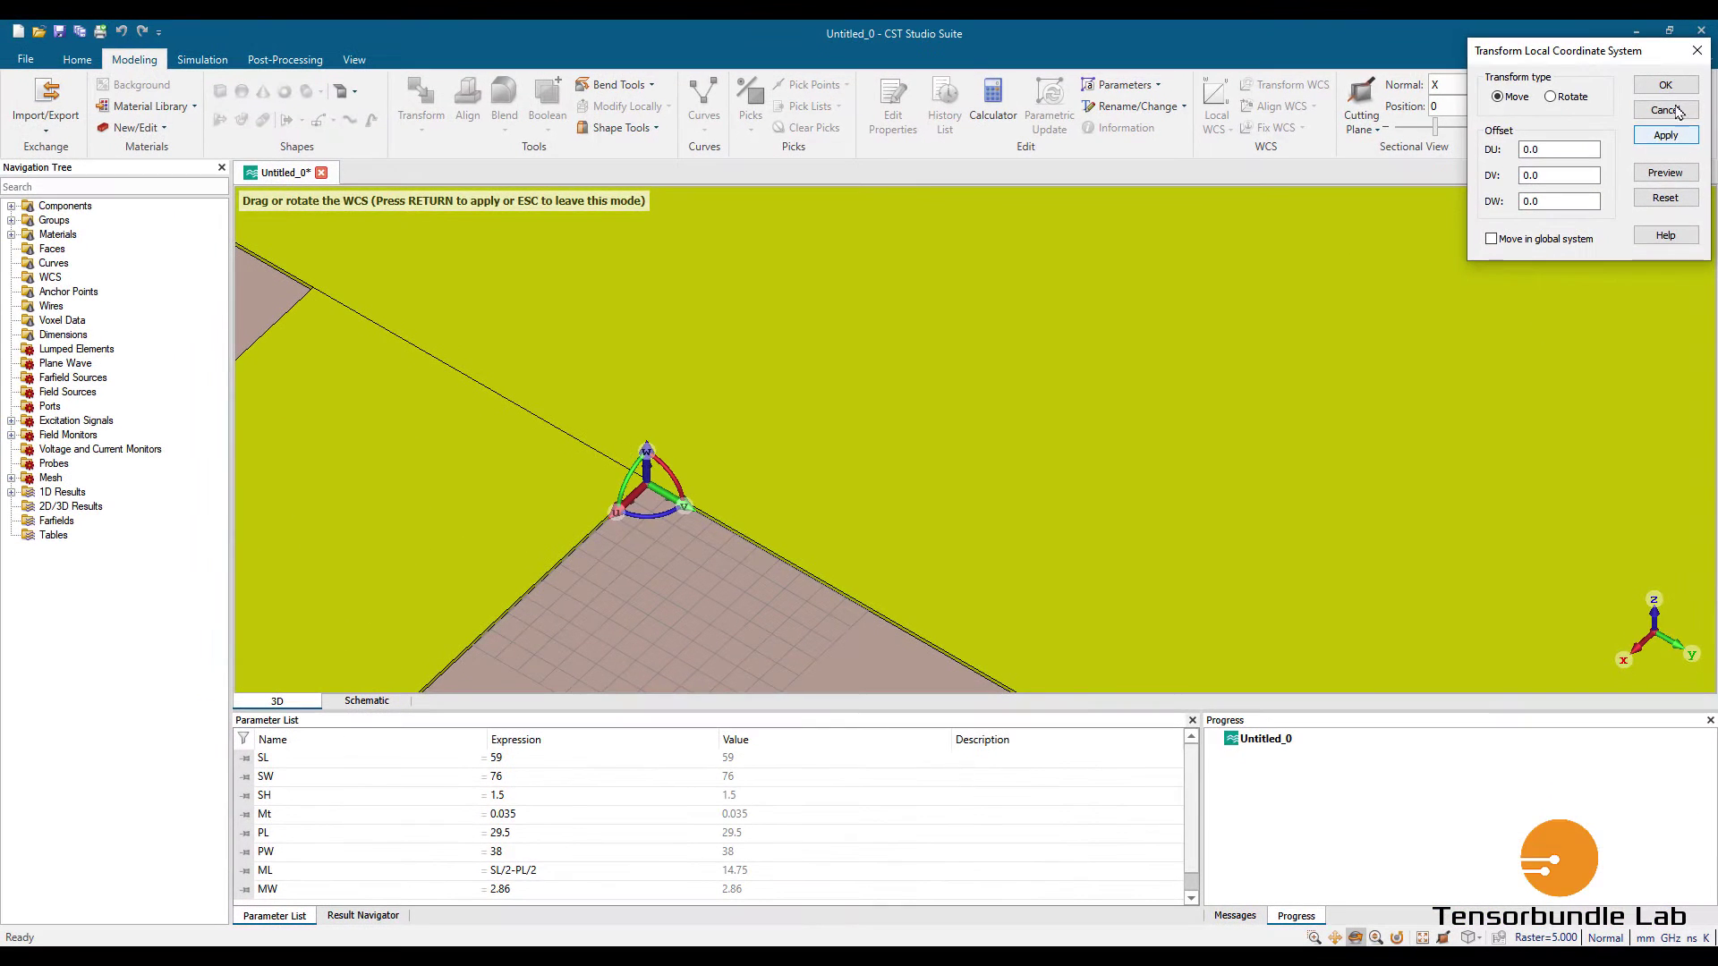
left_click(1667, 110)
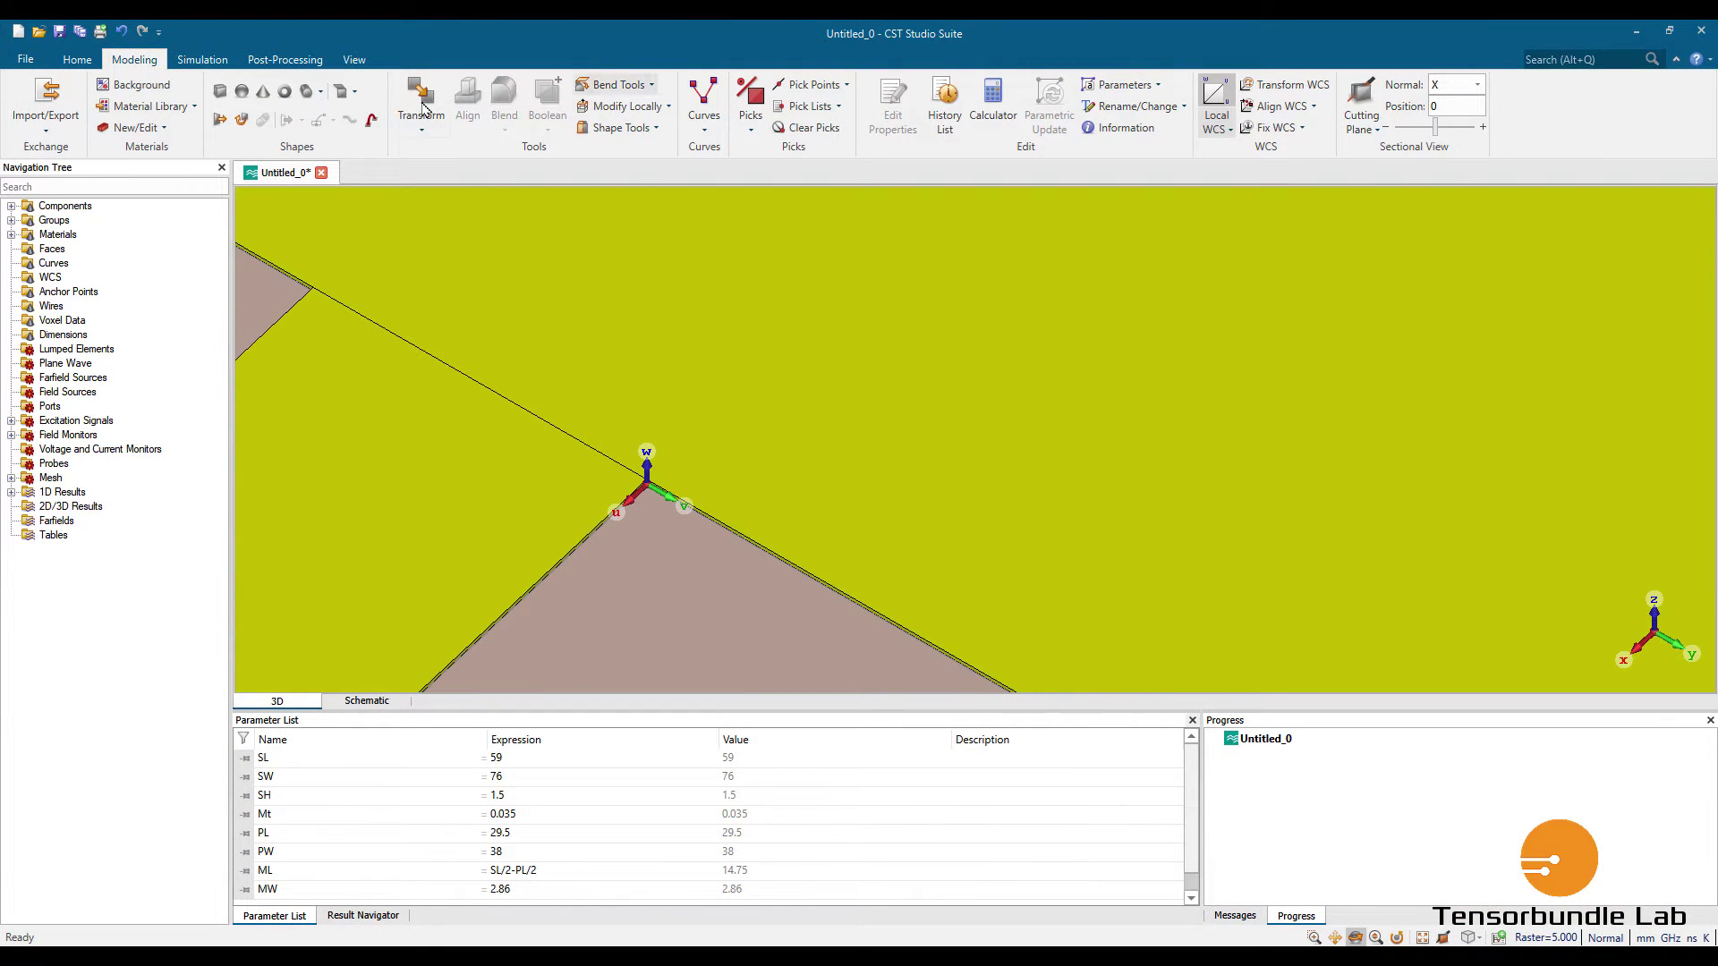
Draw a brick about 2.5 by 0.45 mm and 0.15 mm high from the microstrip corner into the patch and name it Inset1.
left_click(220, 90)
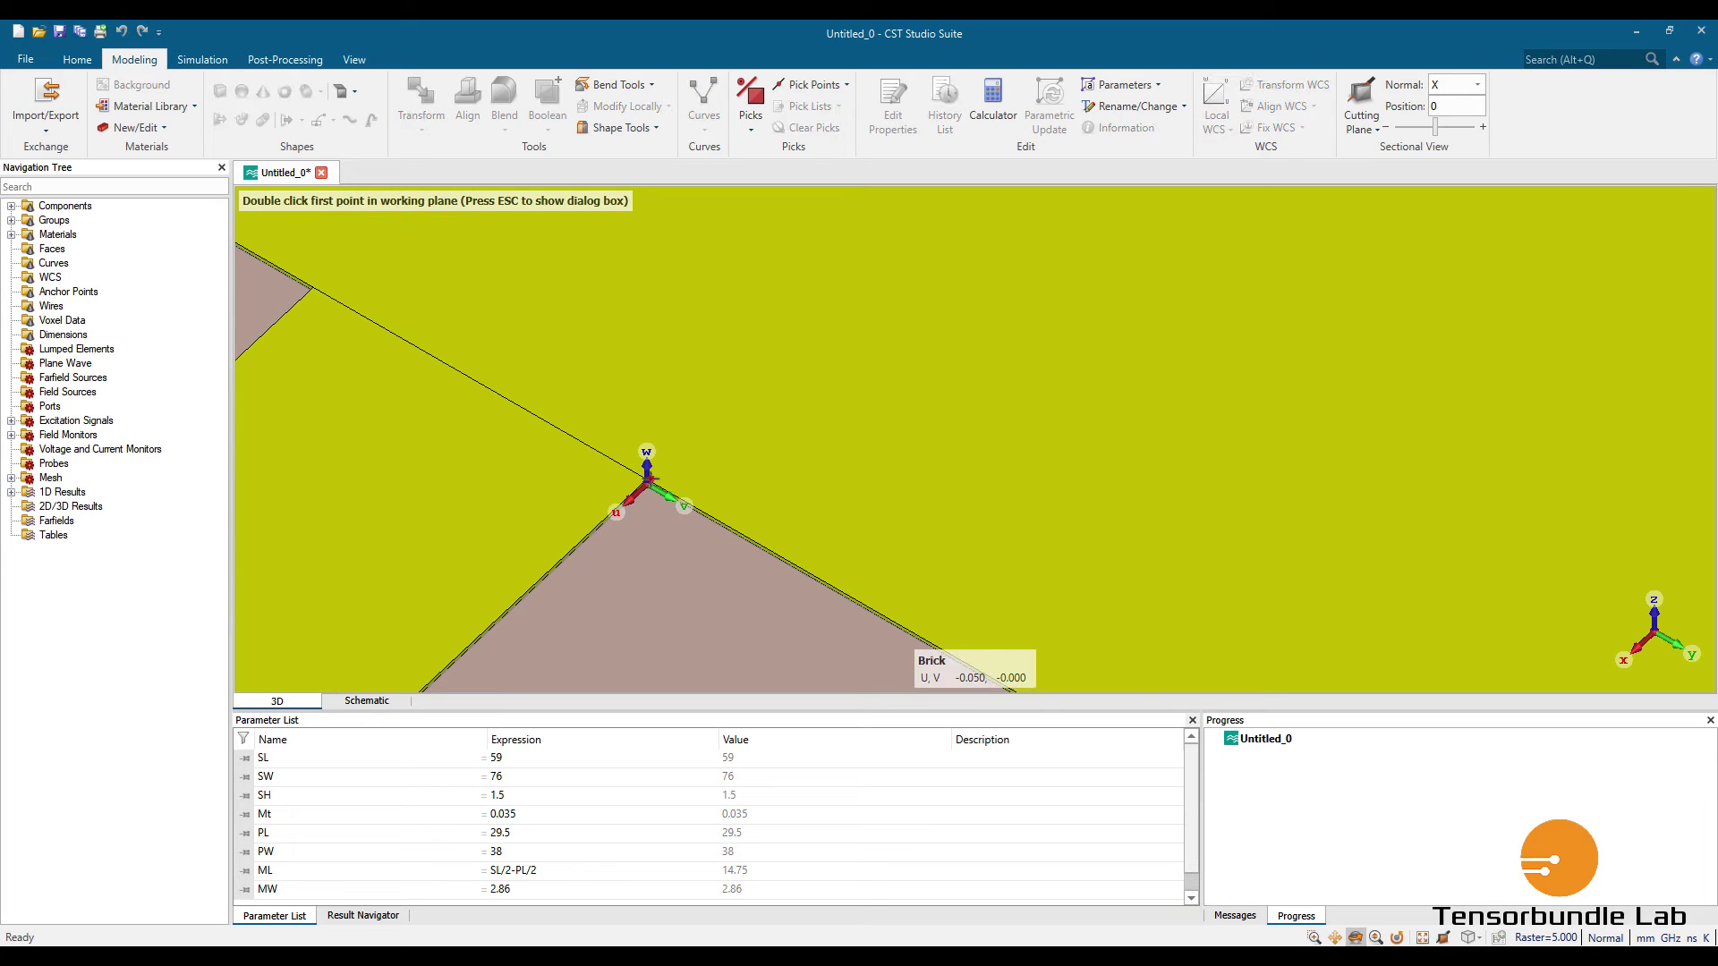
double_click(647, 480)
double_click(931, 287)
double_click(933, 273)
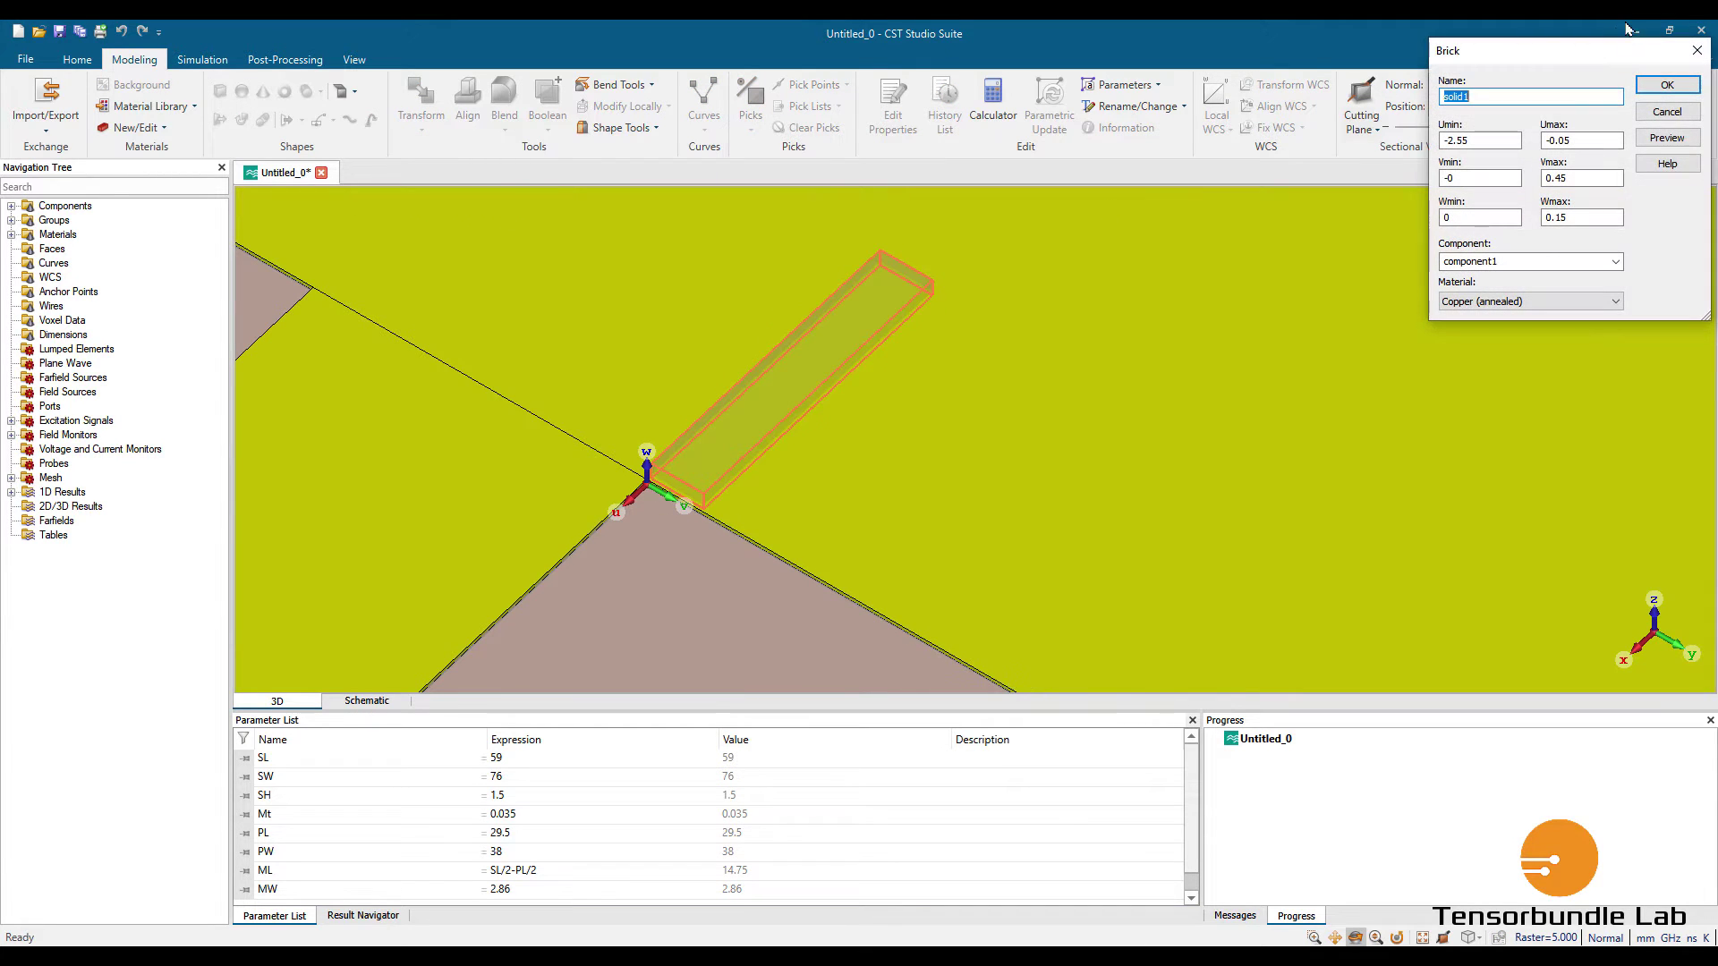
left_click_drag(1555, 59, 1129, 361)
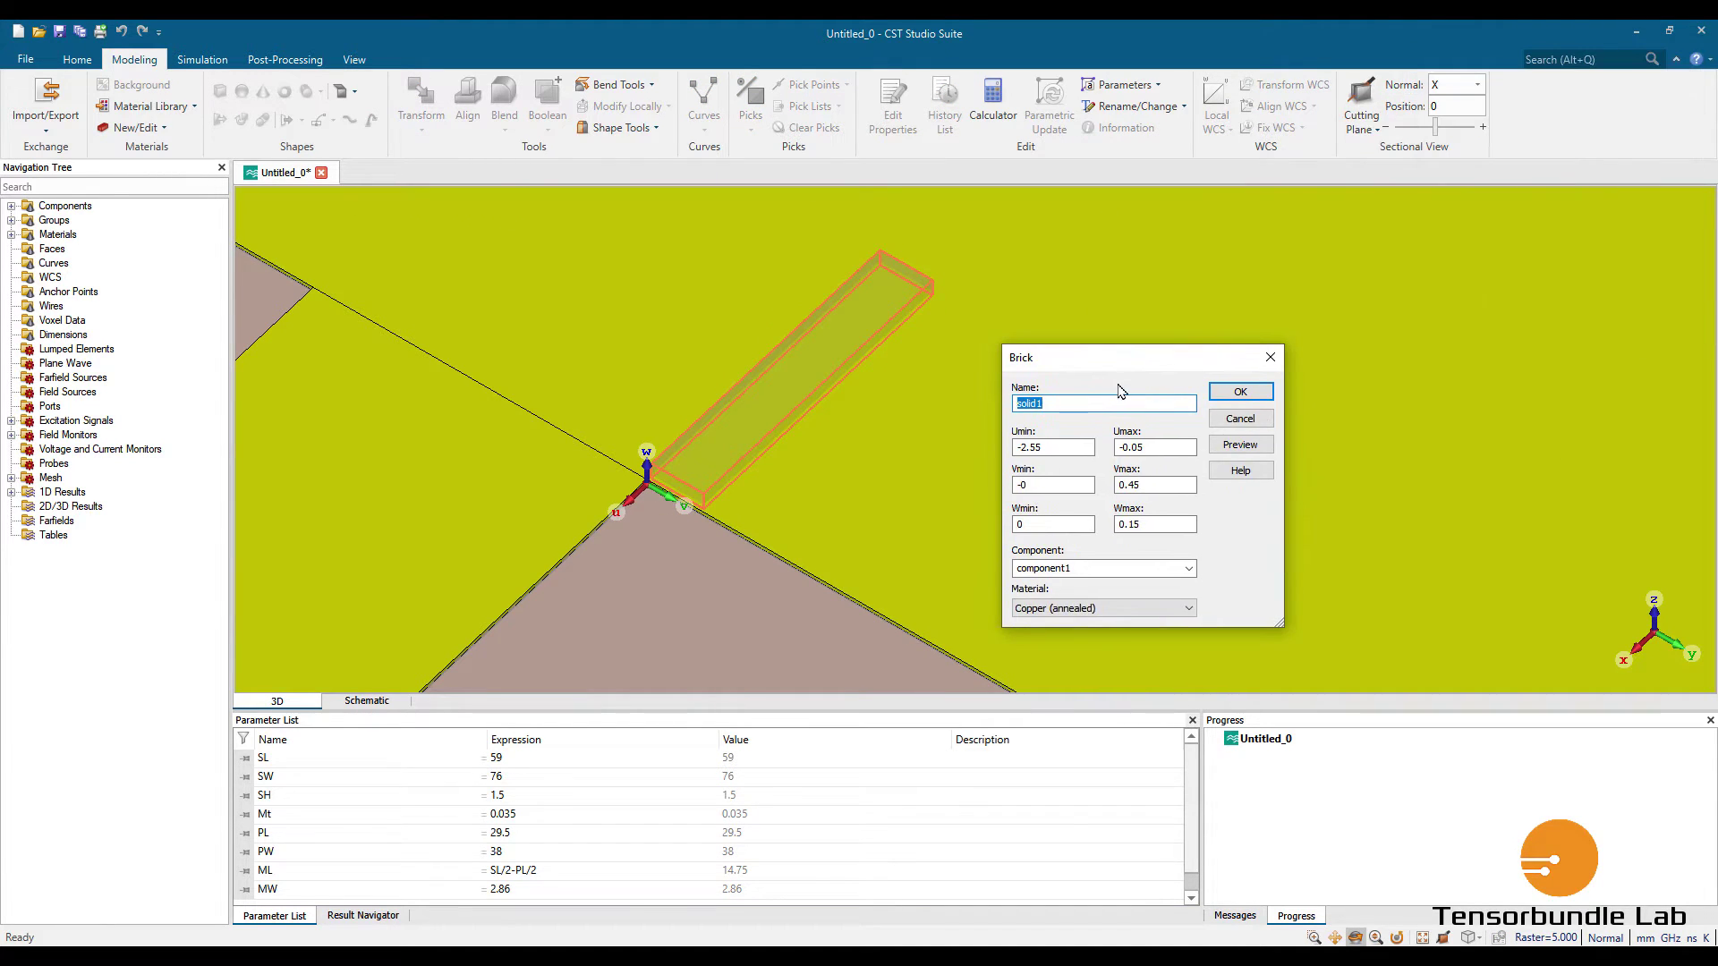
type("I")
type("ns")
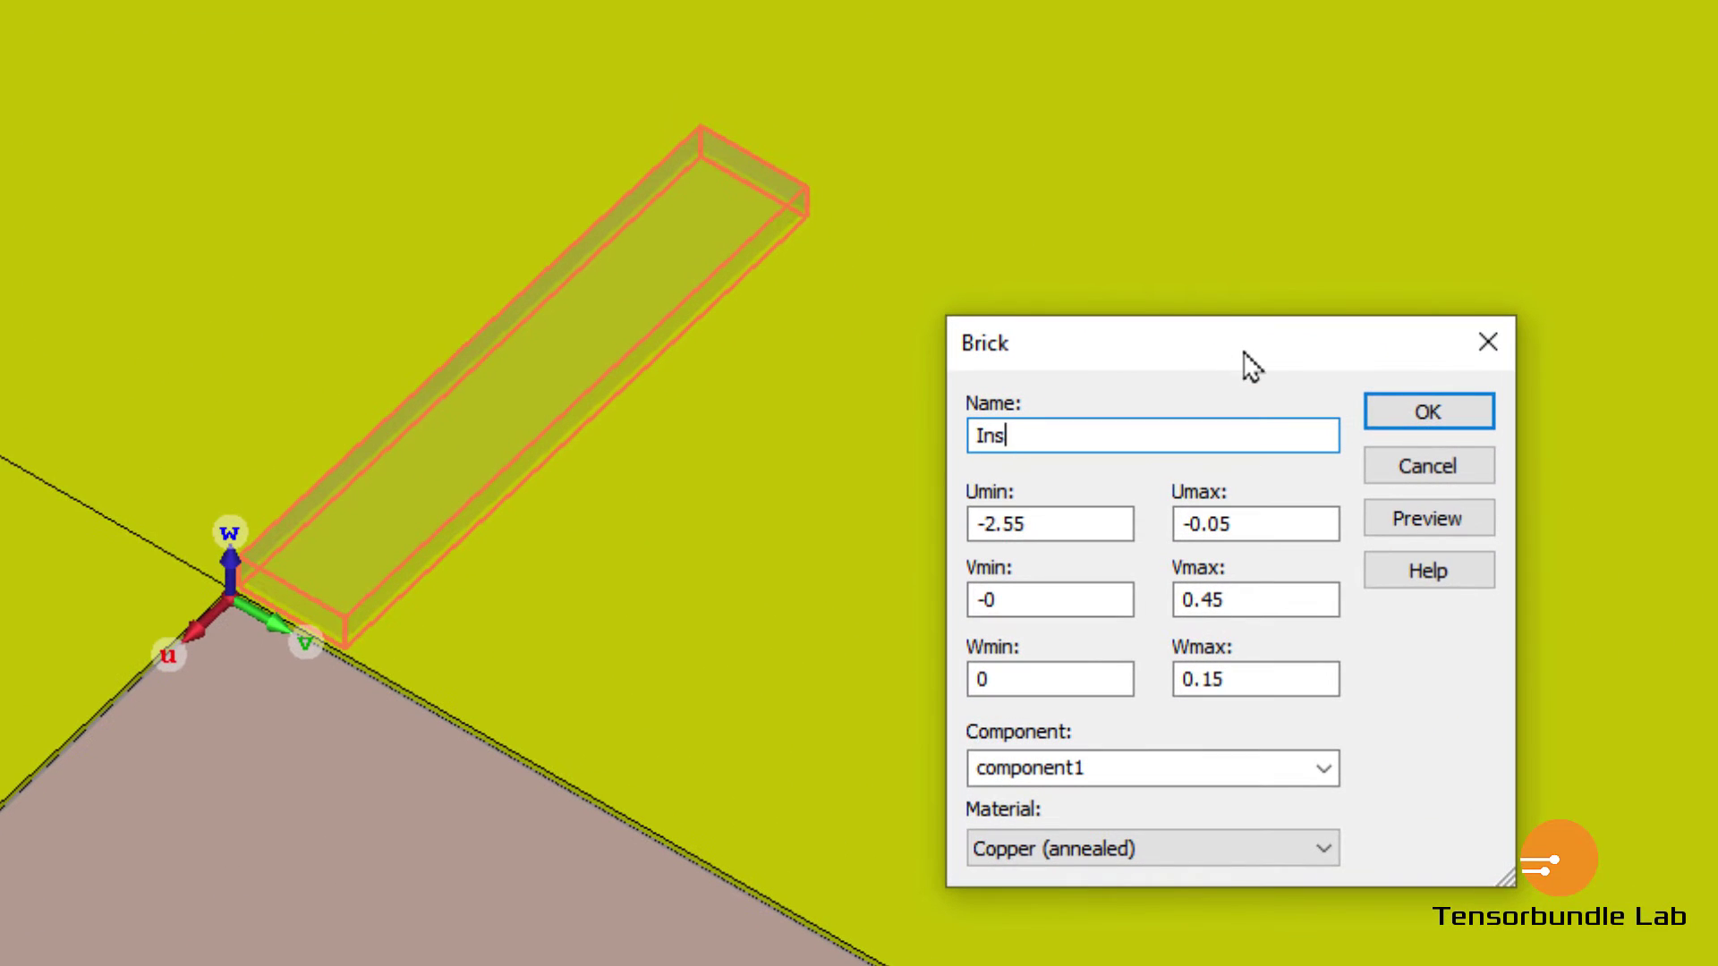
type("et1")
Set the Inset1 brick's Umin to InL and its Umax to 0.
double_click(994, 523)
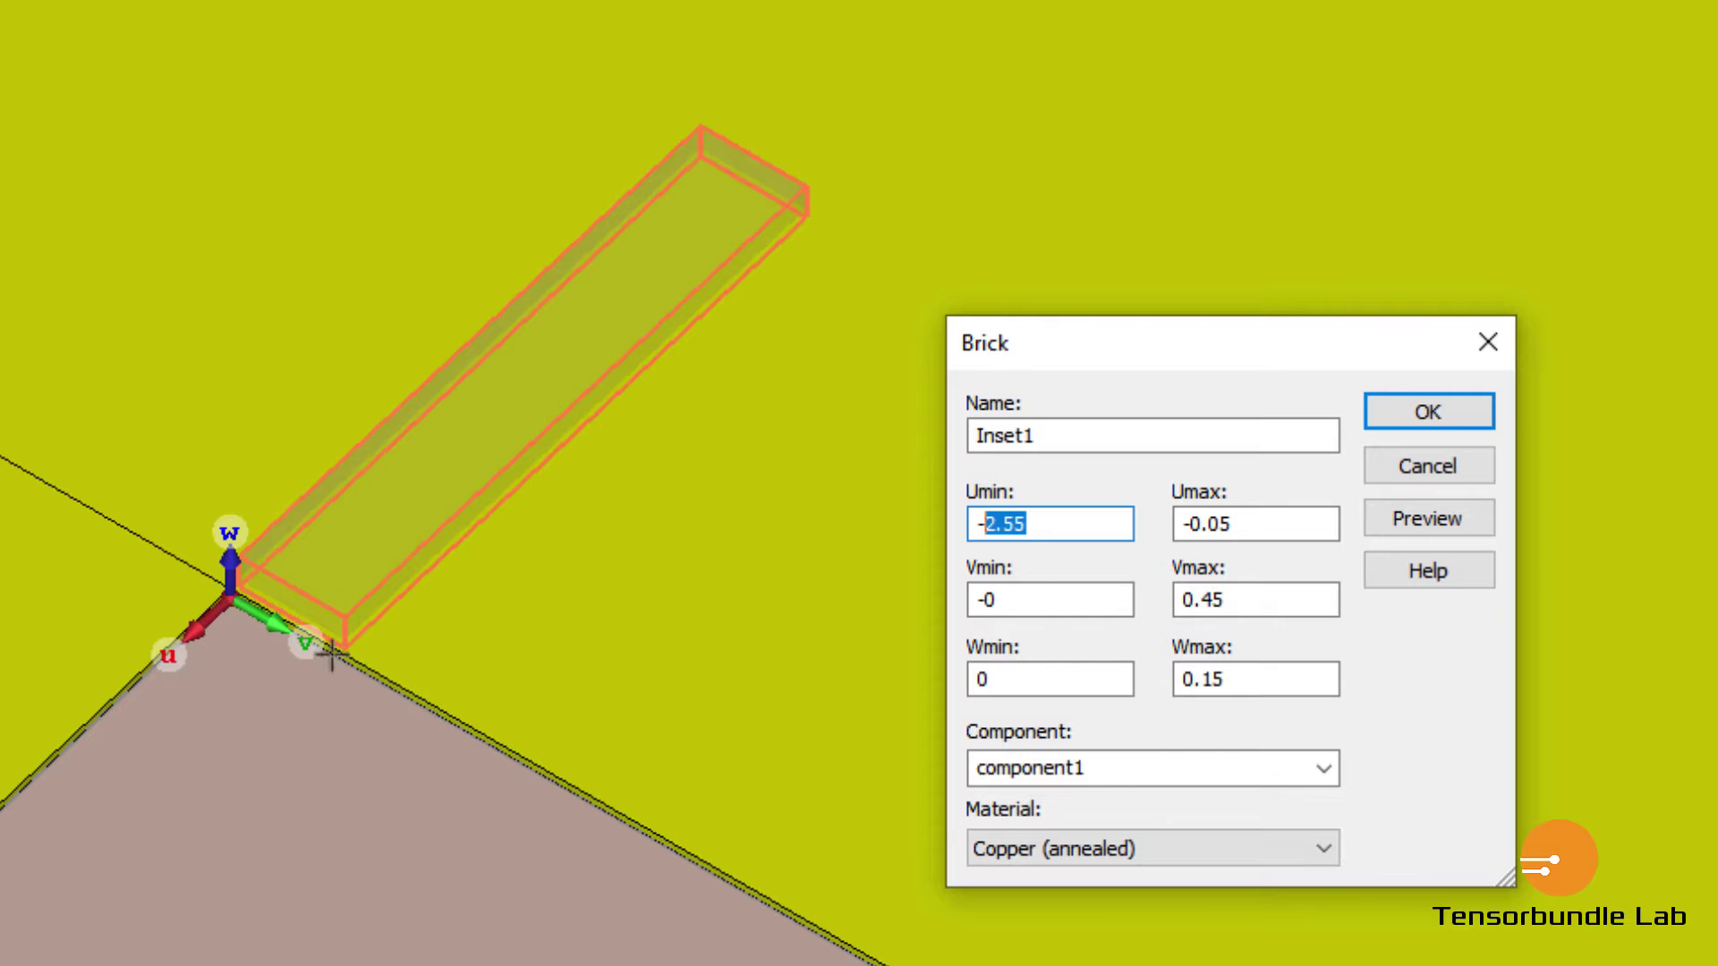
key("BackSpace")
type("0")
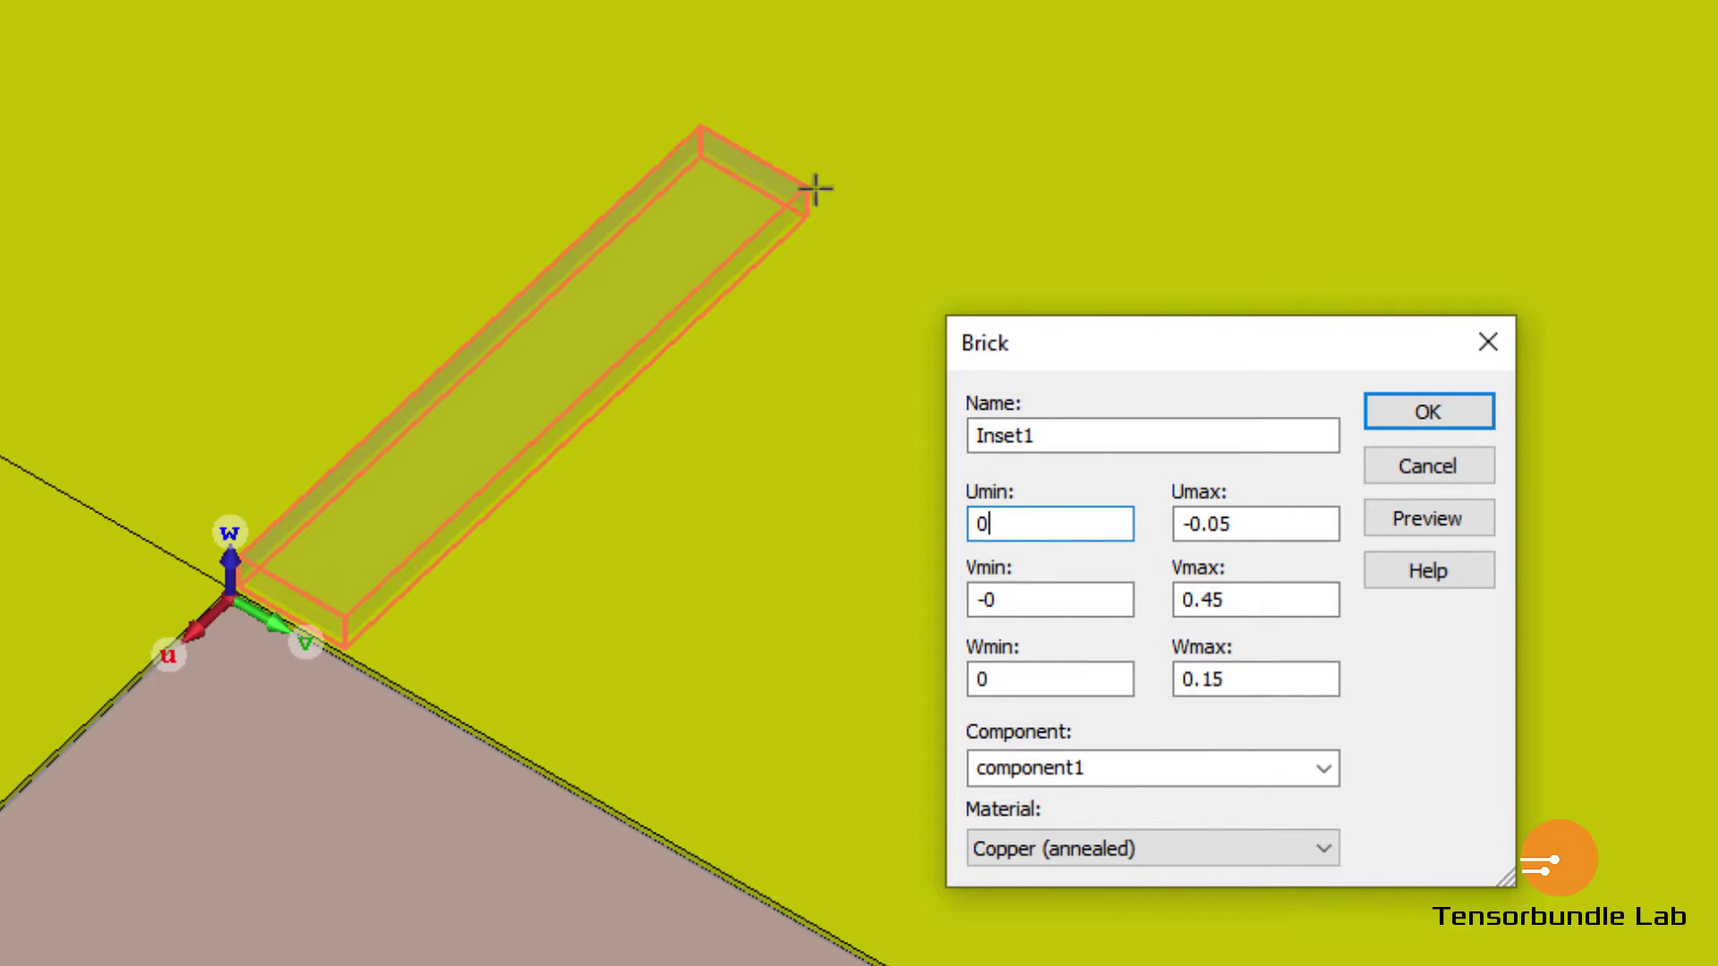
double_click(995, 519)
type("InL")
key("Tab")
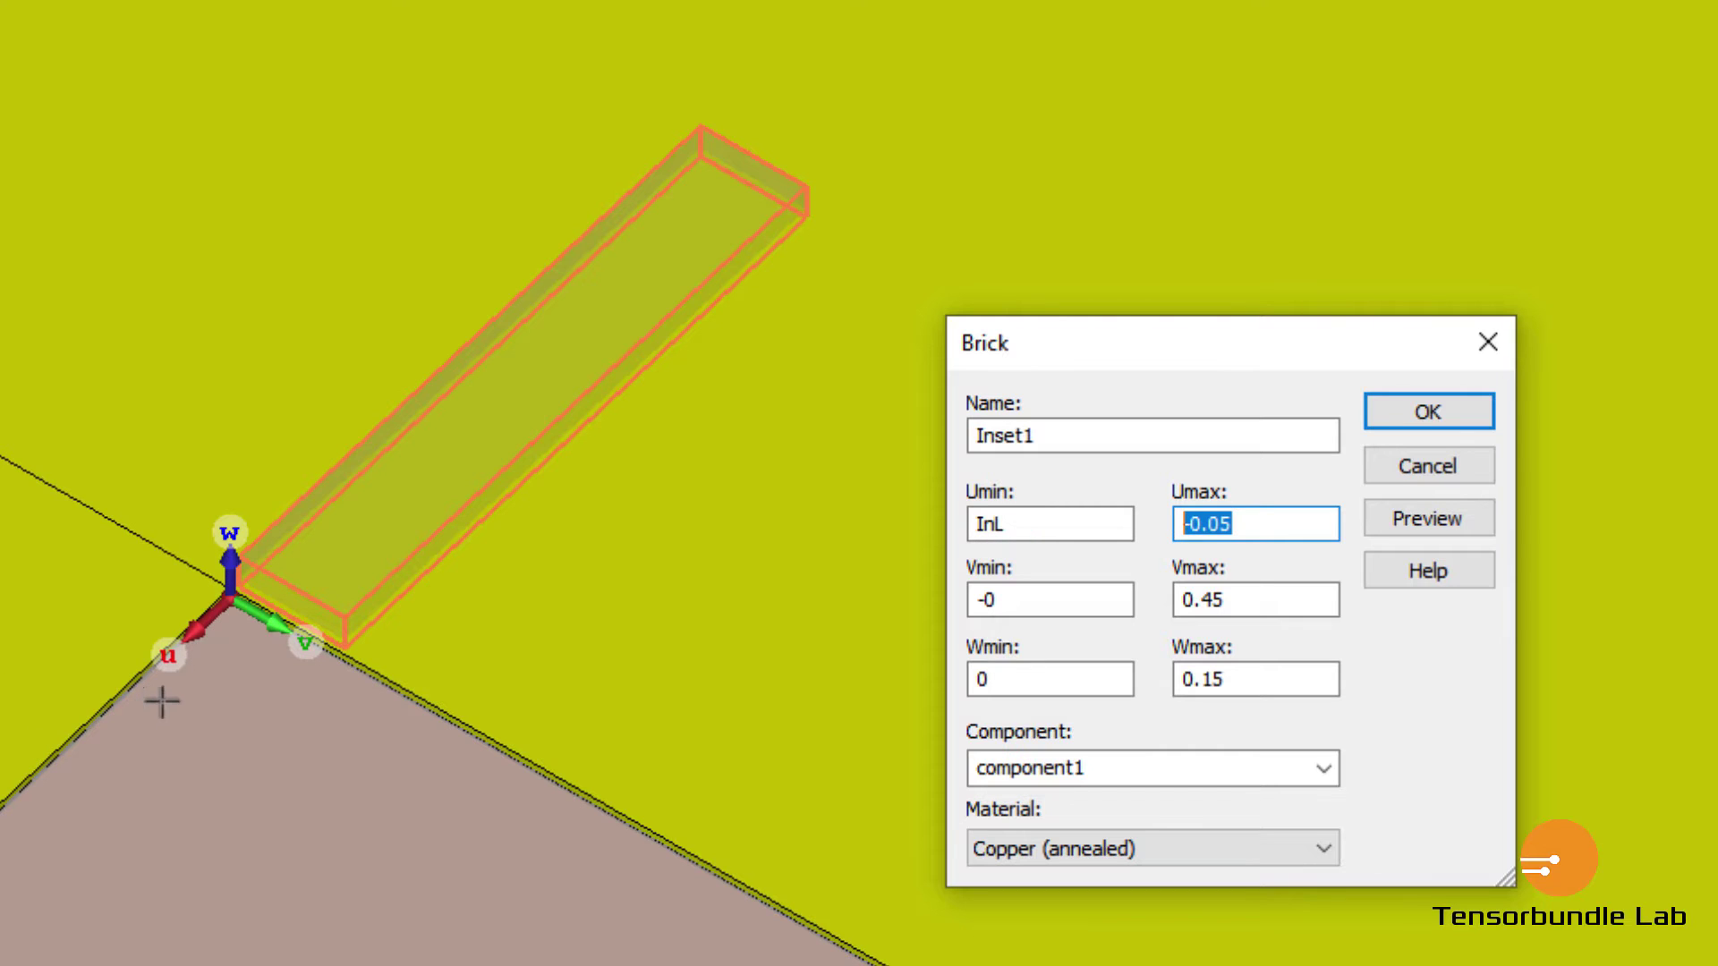
type("0")
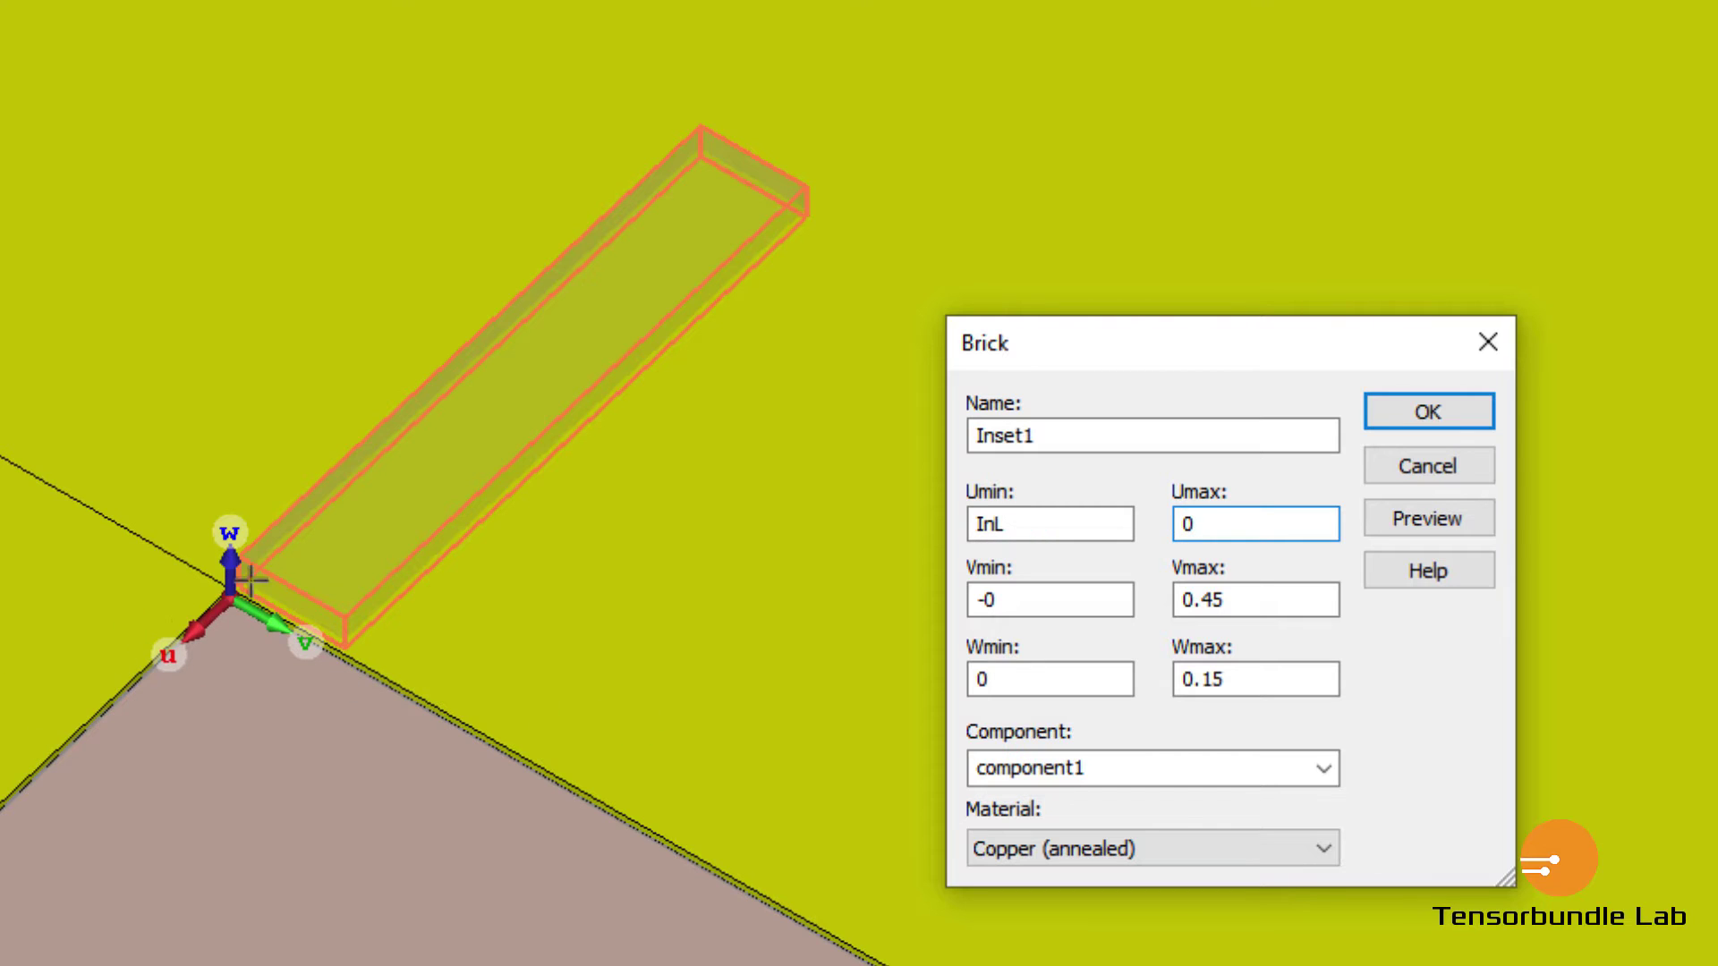
Set the Inset1 brick's V extent from 0 to InW and its Wmax to Mt.
left_click(1004, 602)
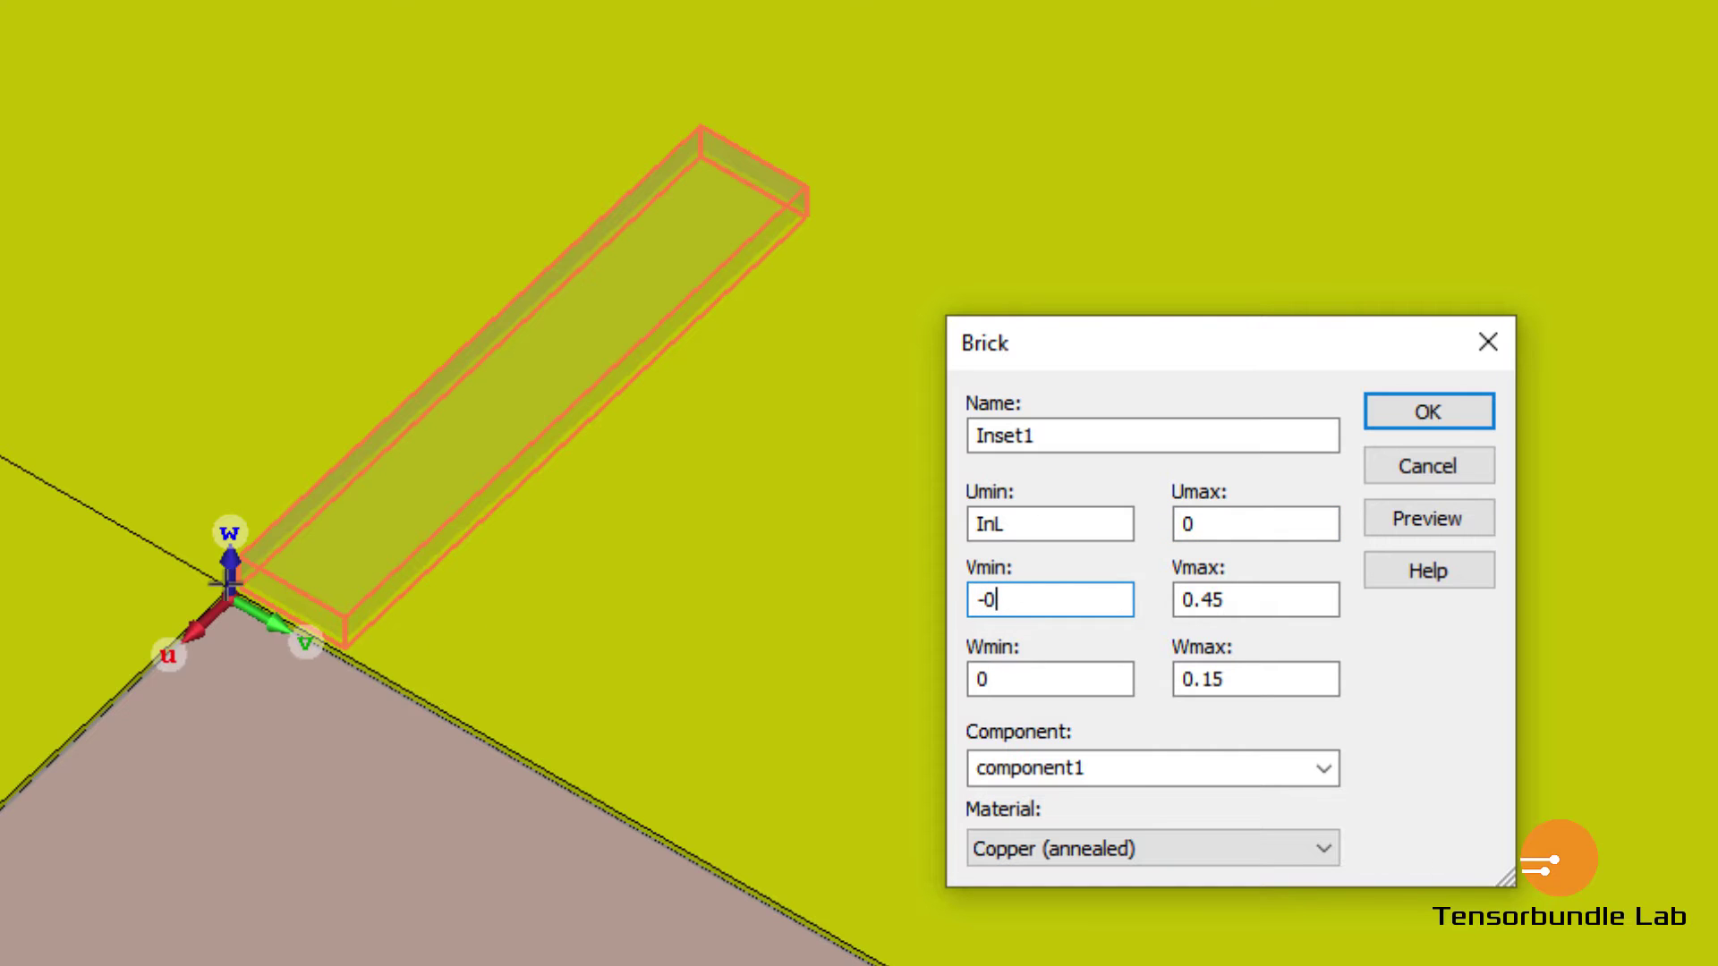
double_click(997, 599)
type("0")
left_click(1237, 598)
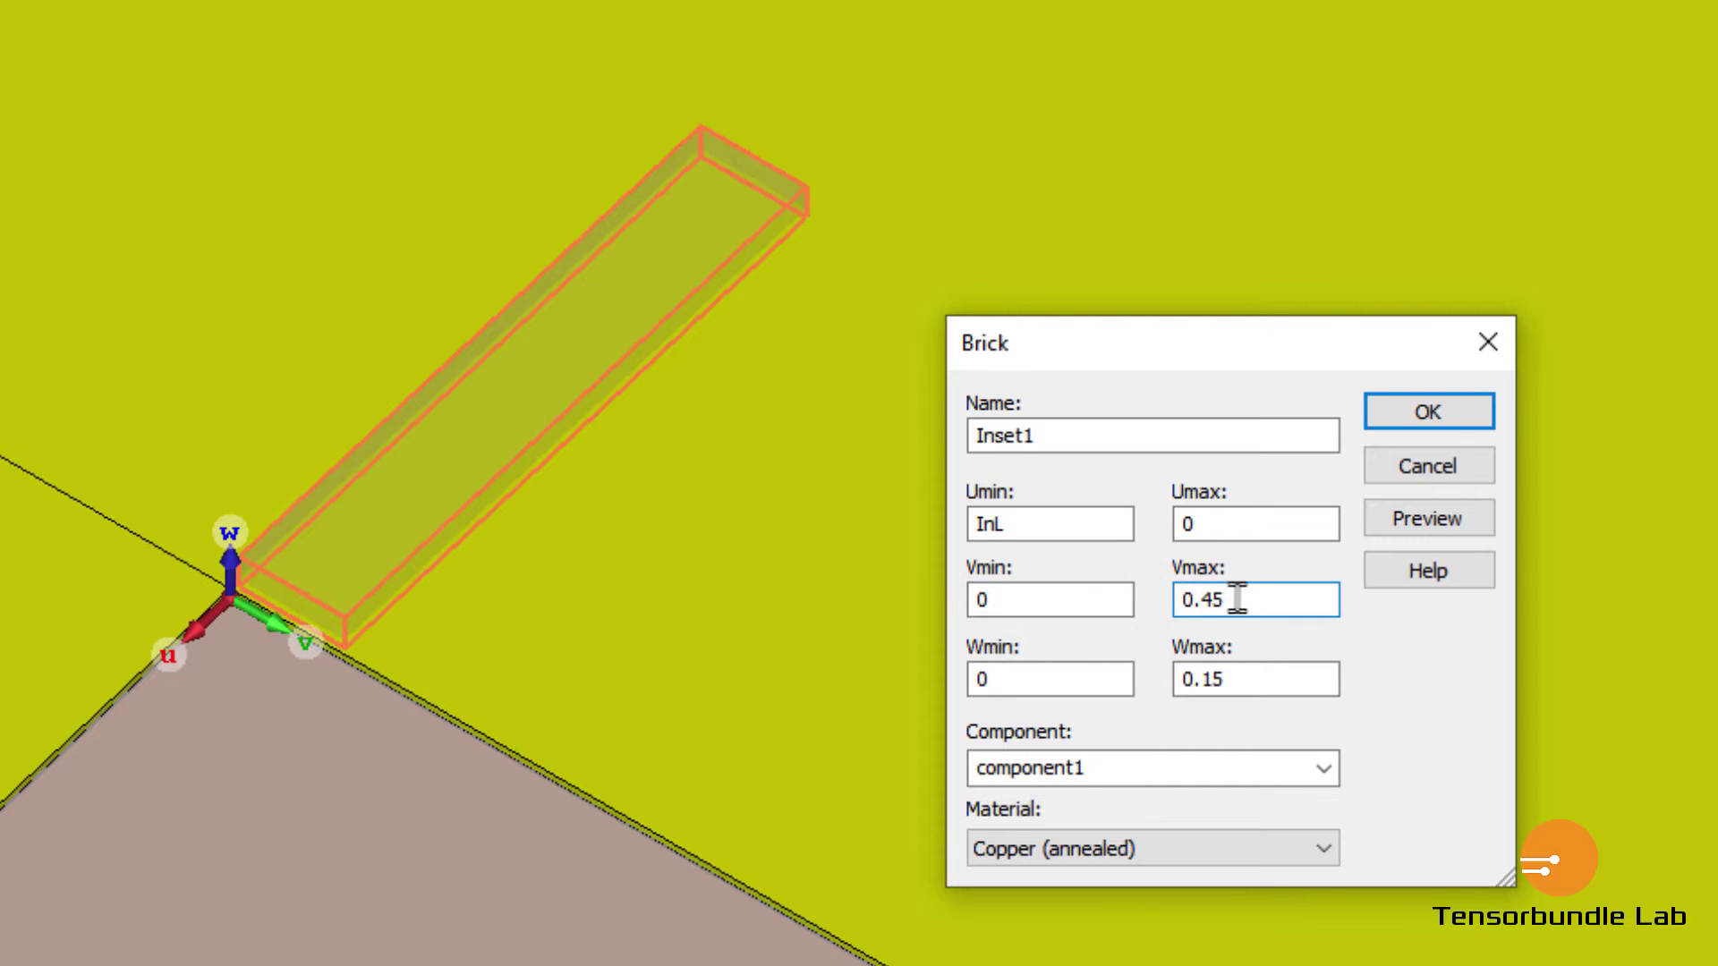
double_click(1235, 598)
type("InW")
left_click_drag(1246, 682, 1067, 666)
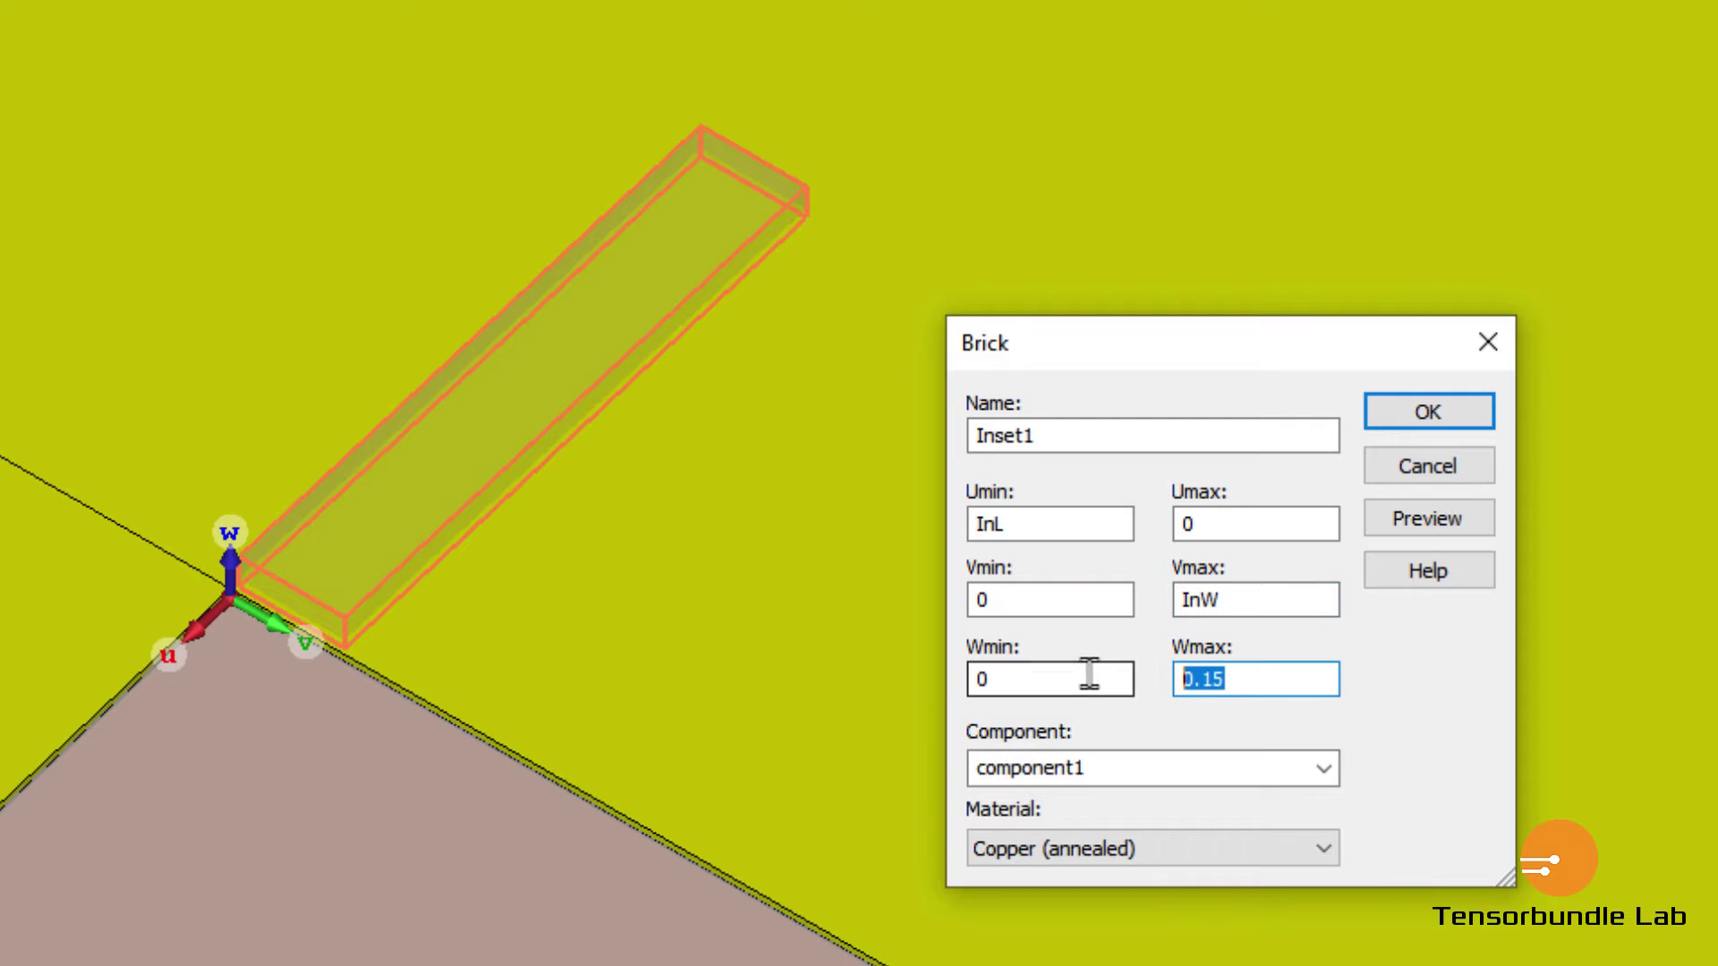
type("Mt")
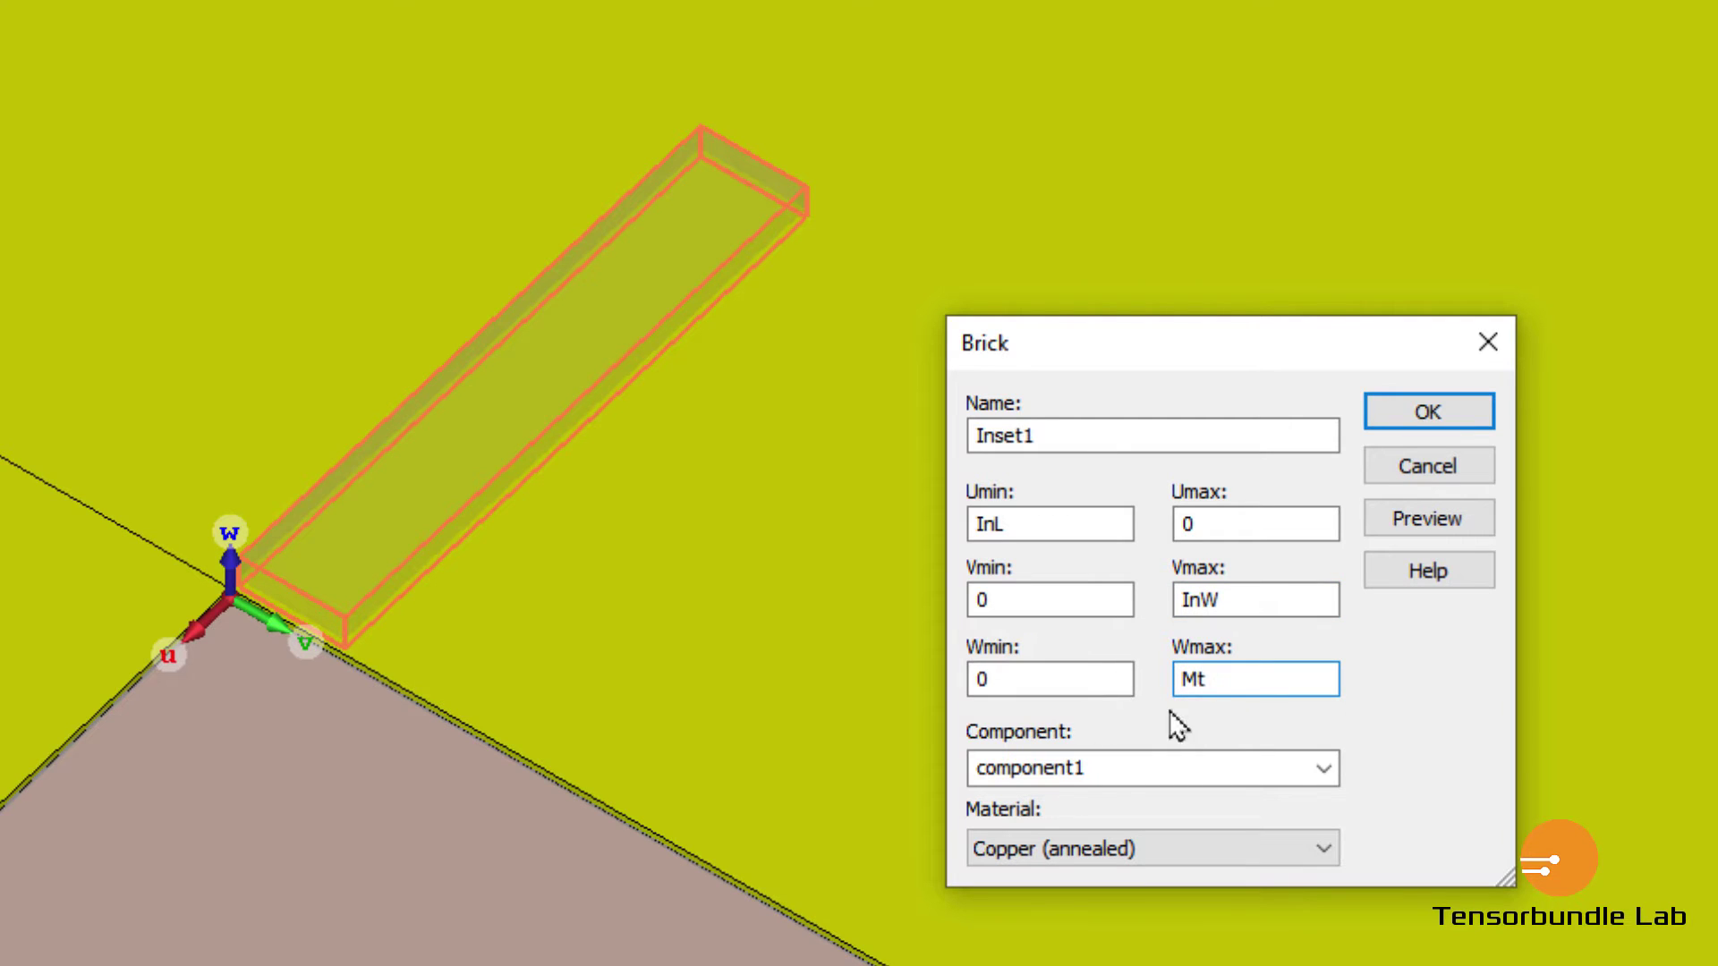
Assign Vacuum as the Inset1 material and preview the brick, defining the parameters InL as 9 and InW as 0.74.
left_click(1144, 861)
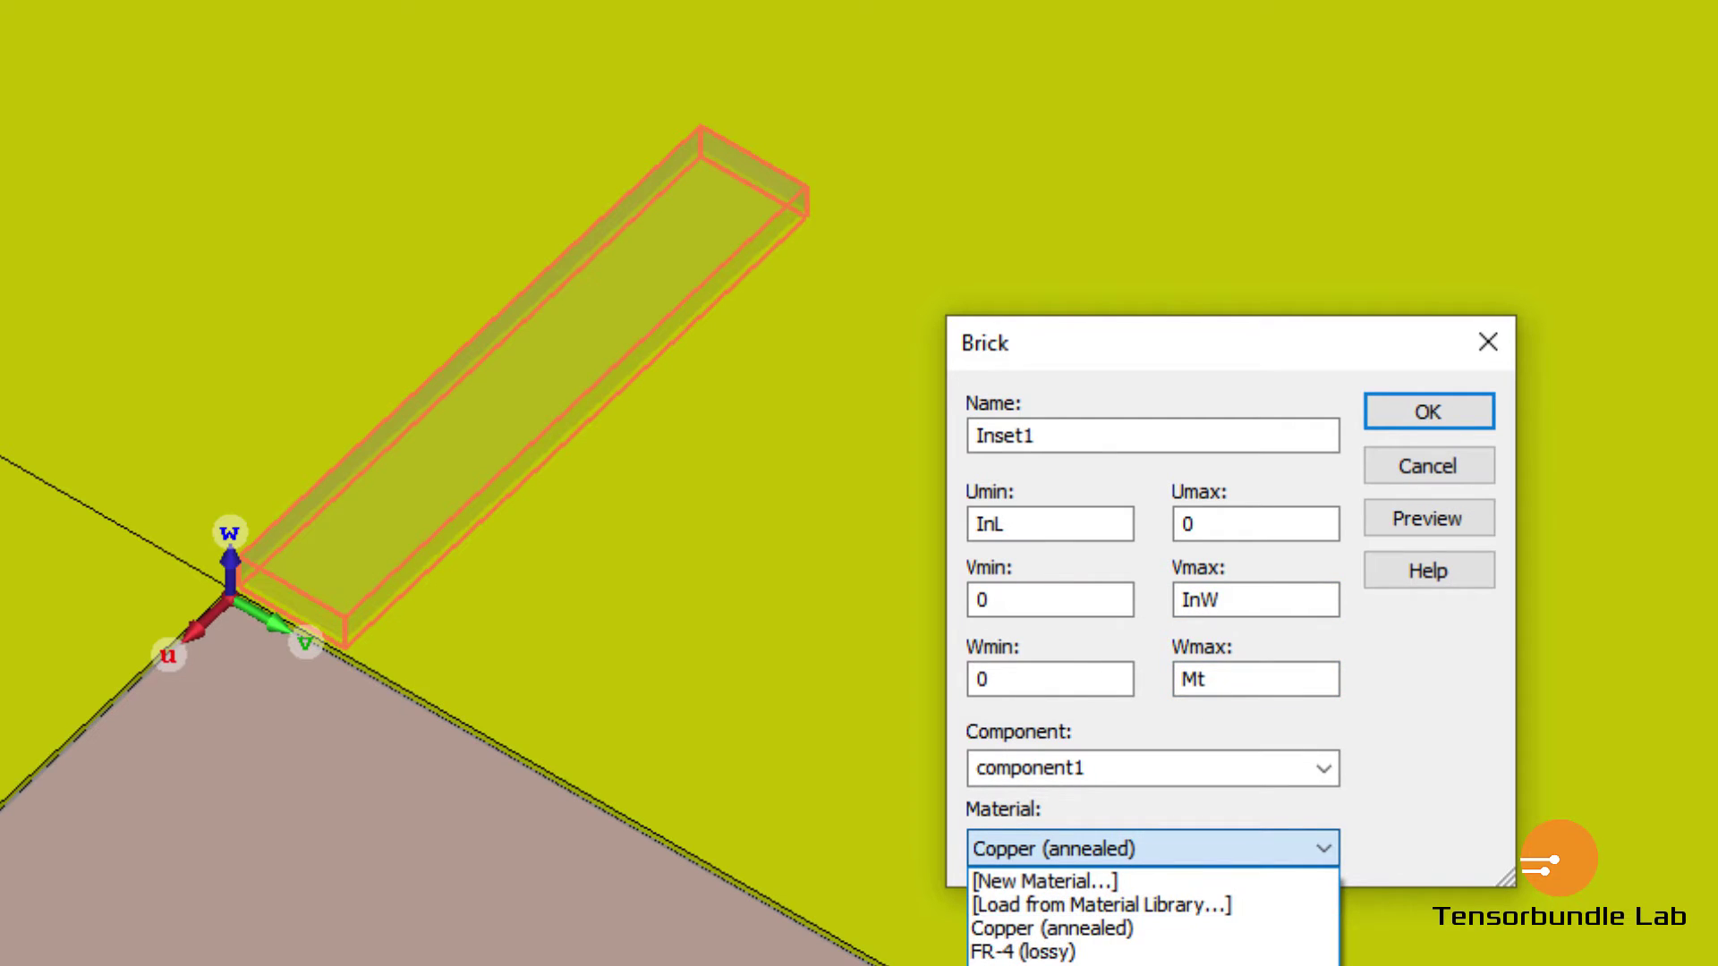
left_click(1020, 963)
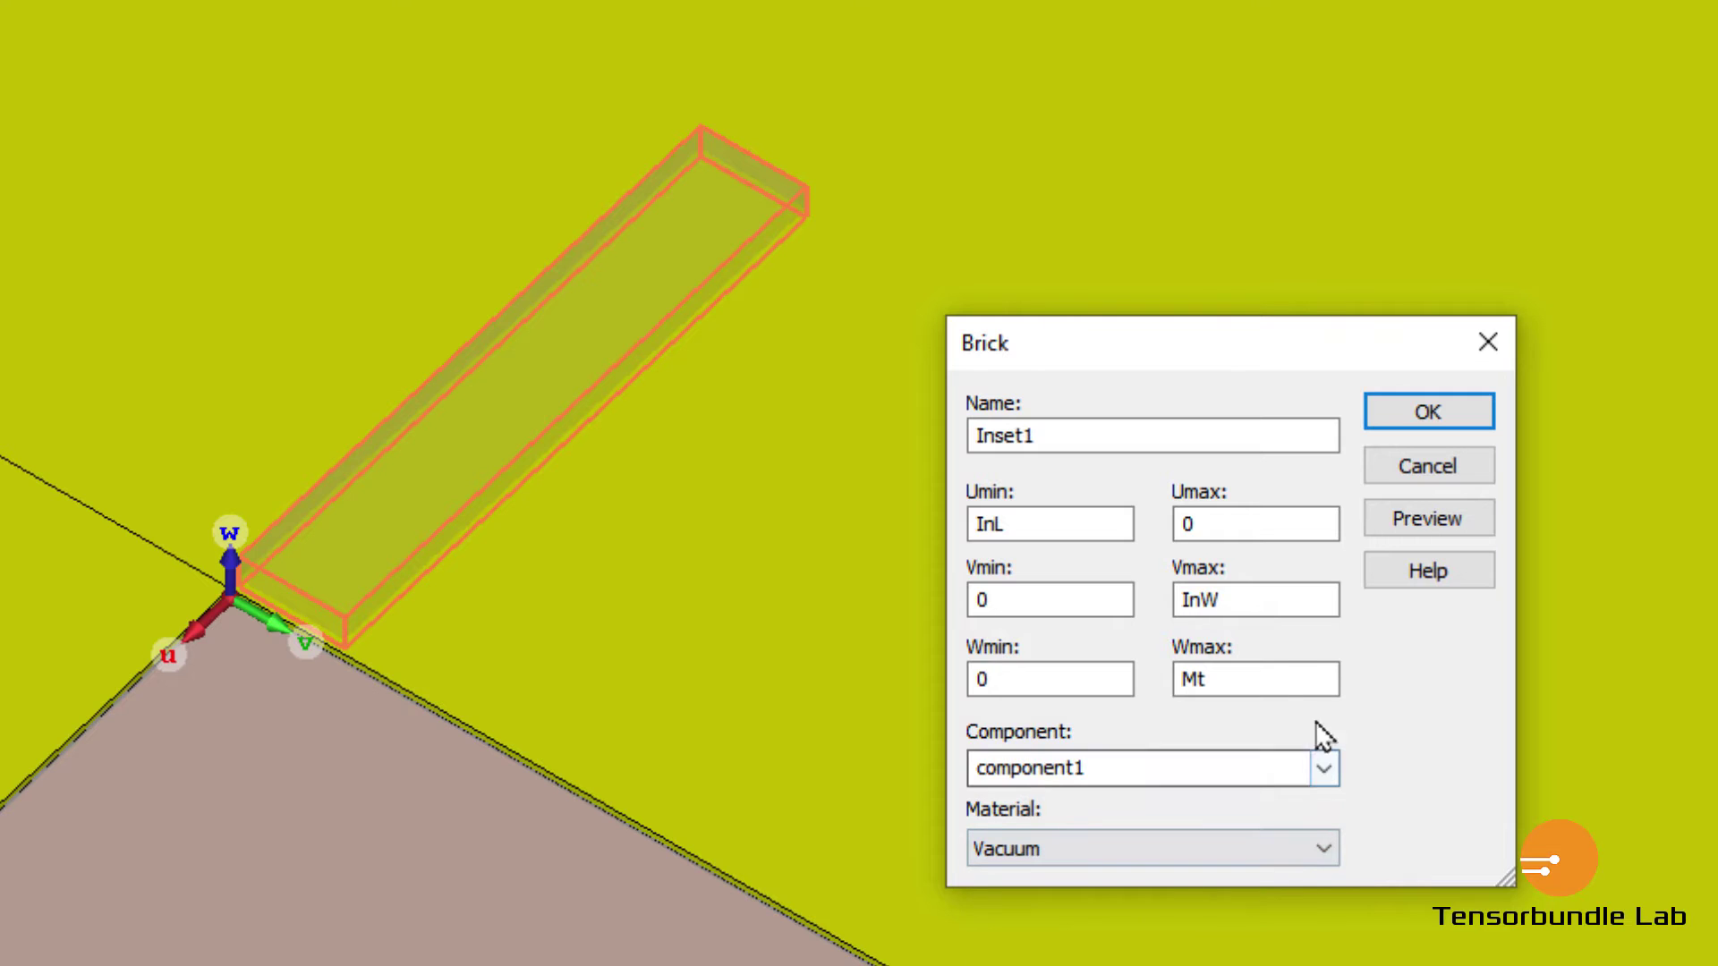
left_click(1432, 526)
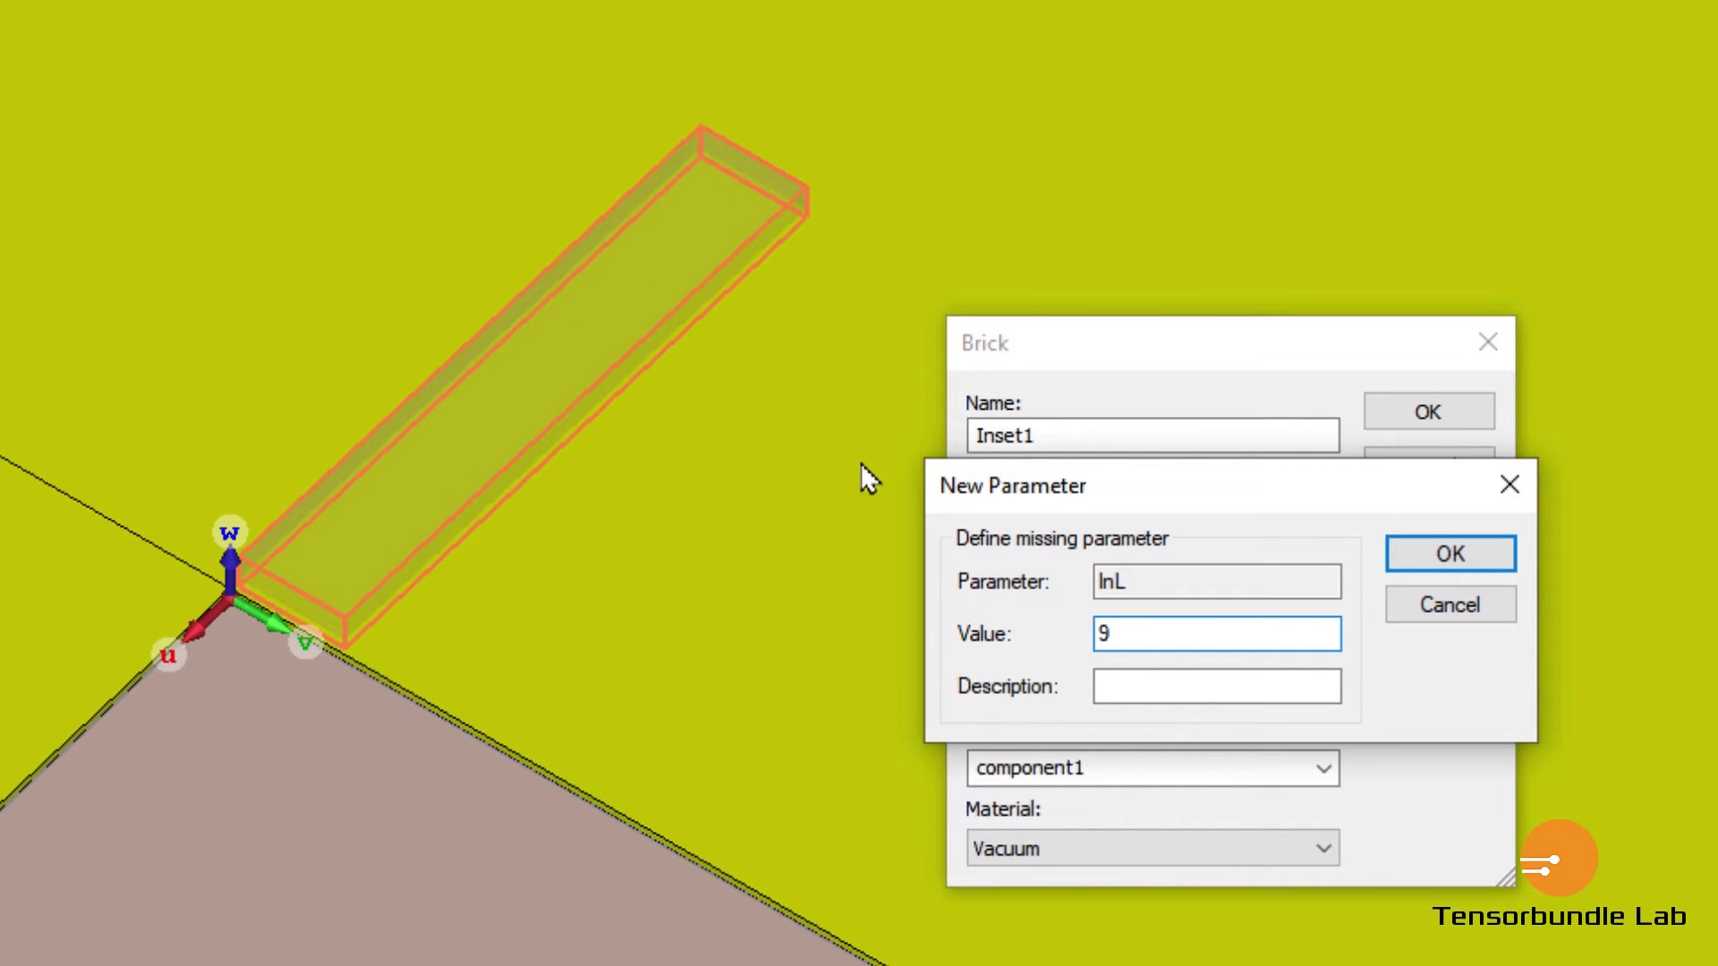
type("9")
left_click(1420, 555)
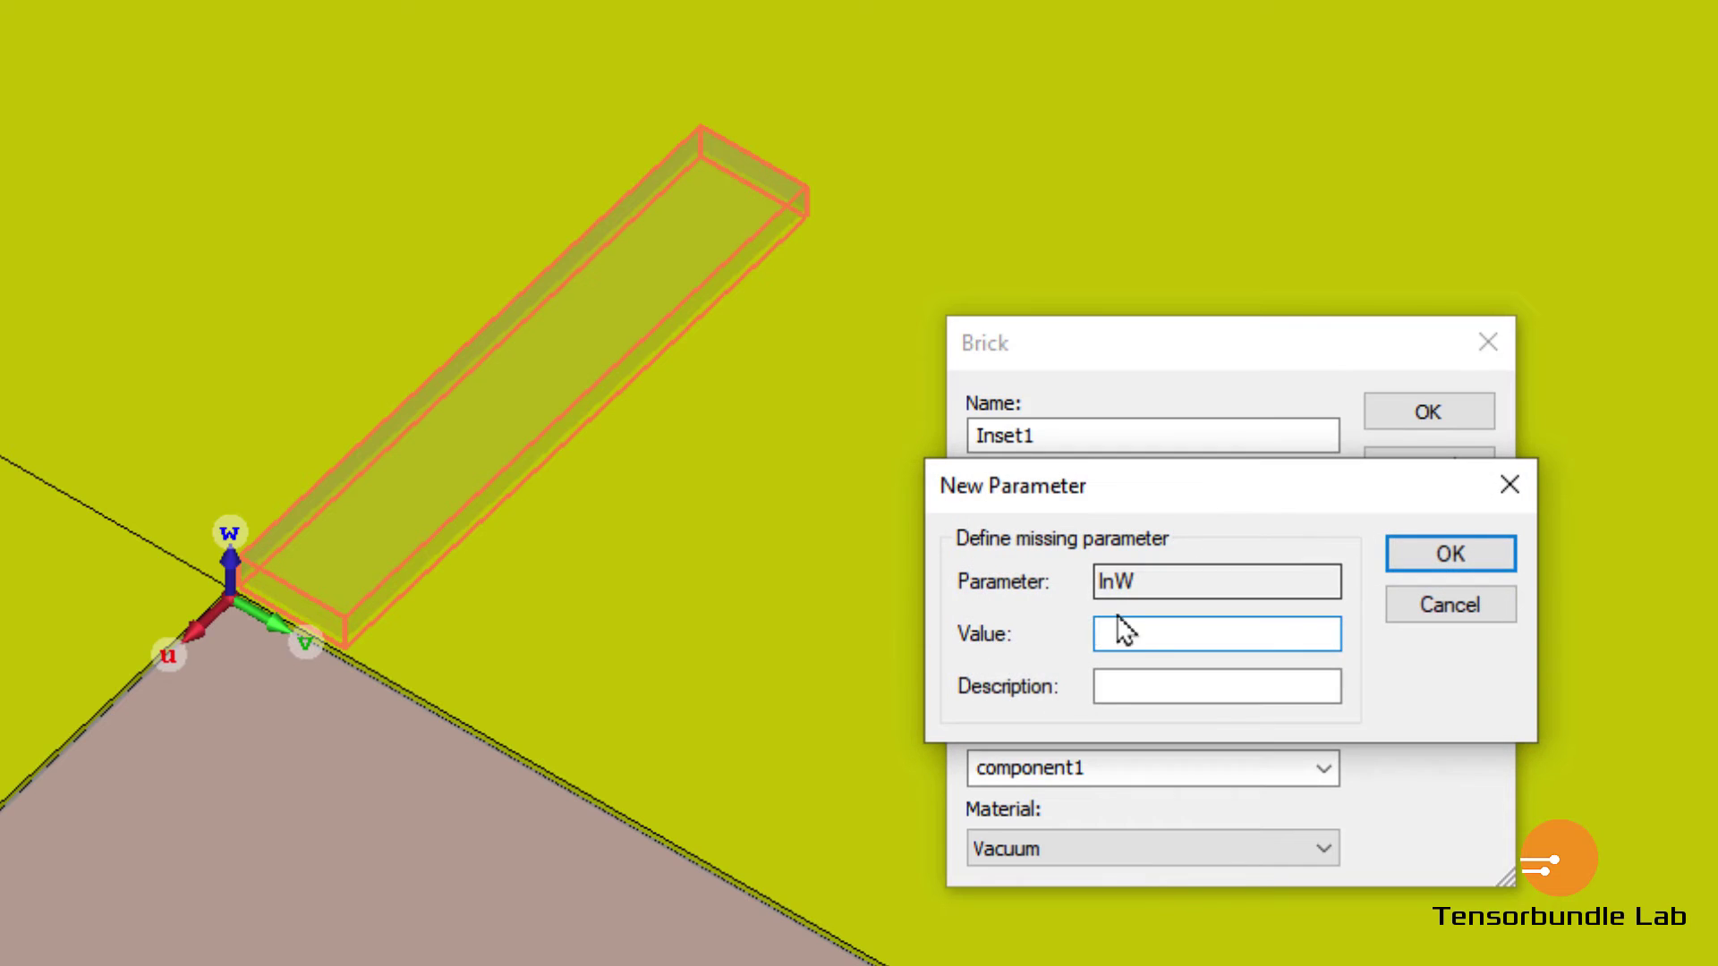
type("0")
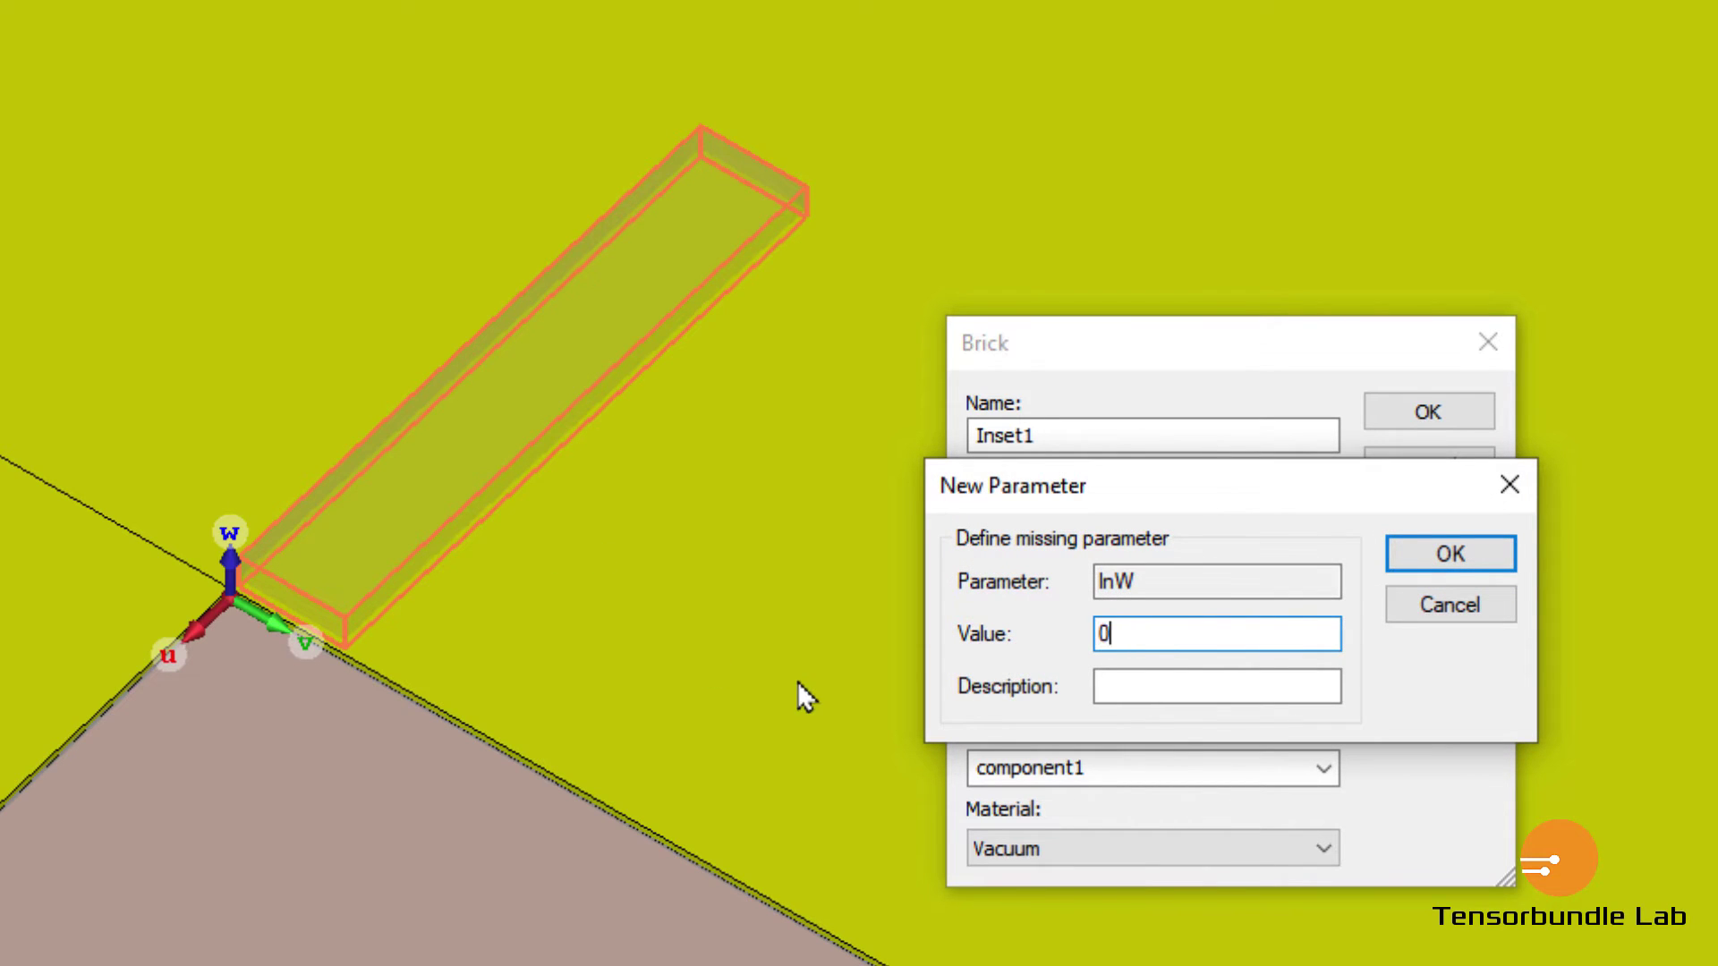
type(".74")
left_click(1419, 560)
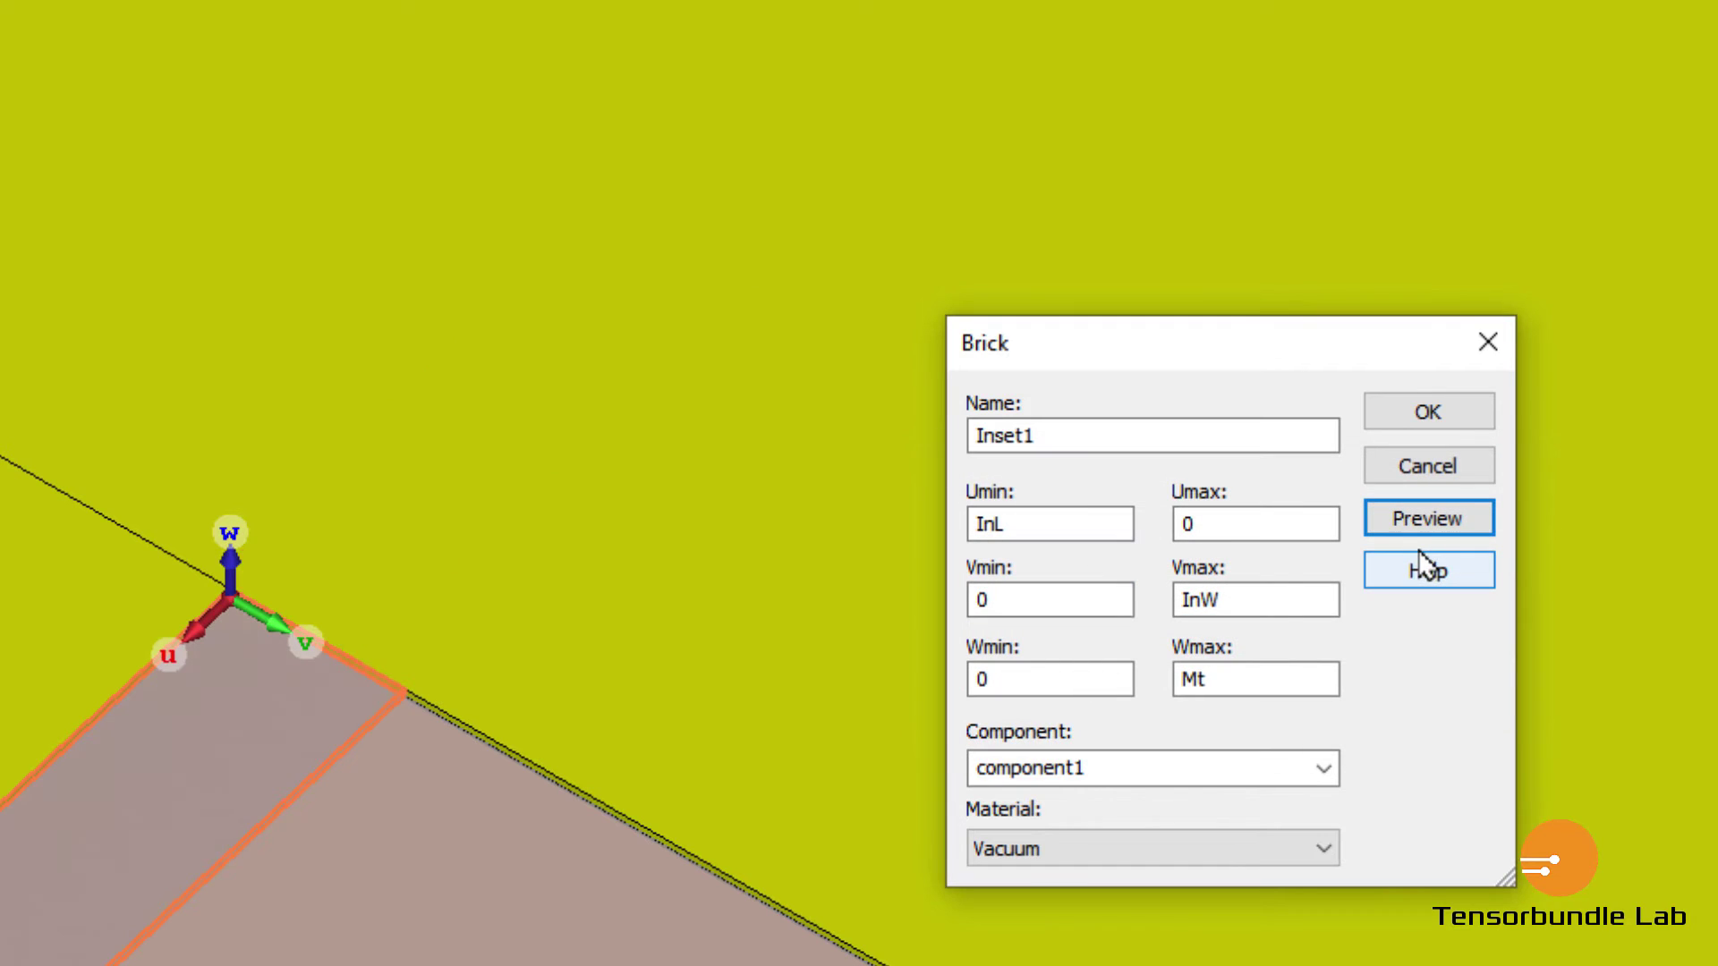
Change the Inset1 brick's Umin to -InL and preview it extending into the patch.
middle_click_drag(537, 644, 427, 707)
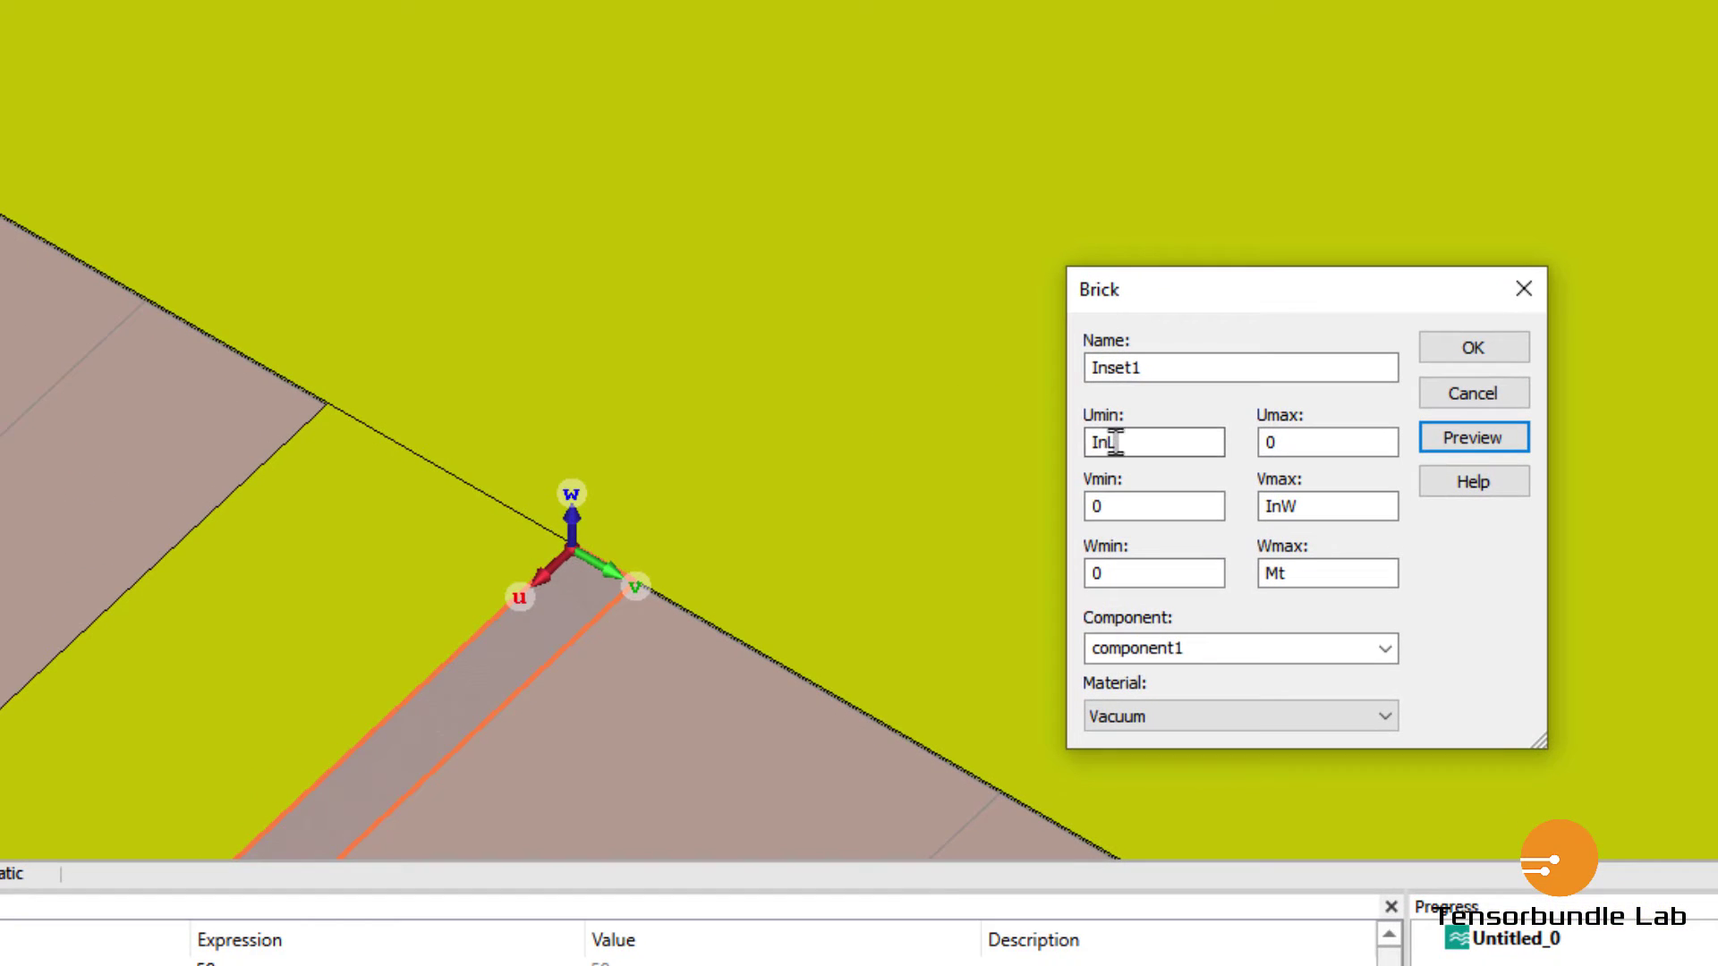
double_click(1129, 442)
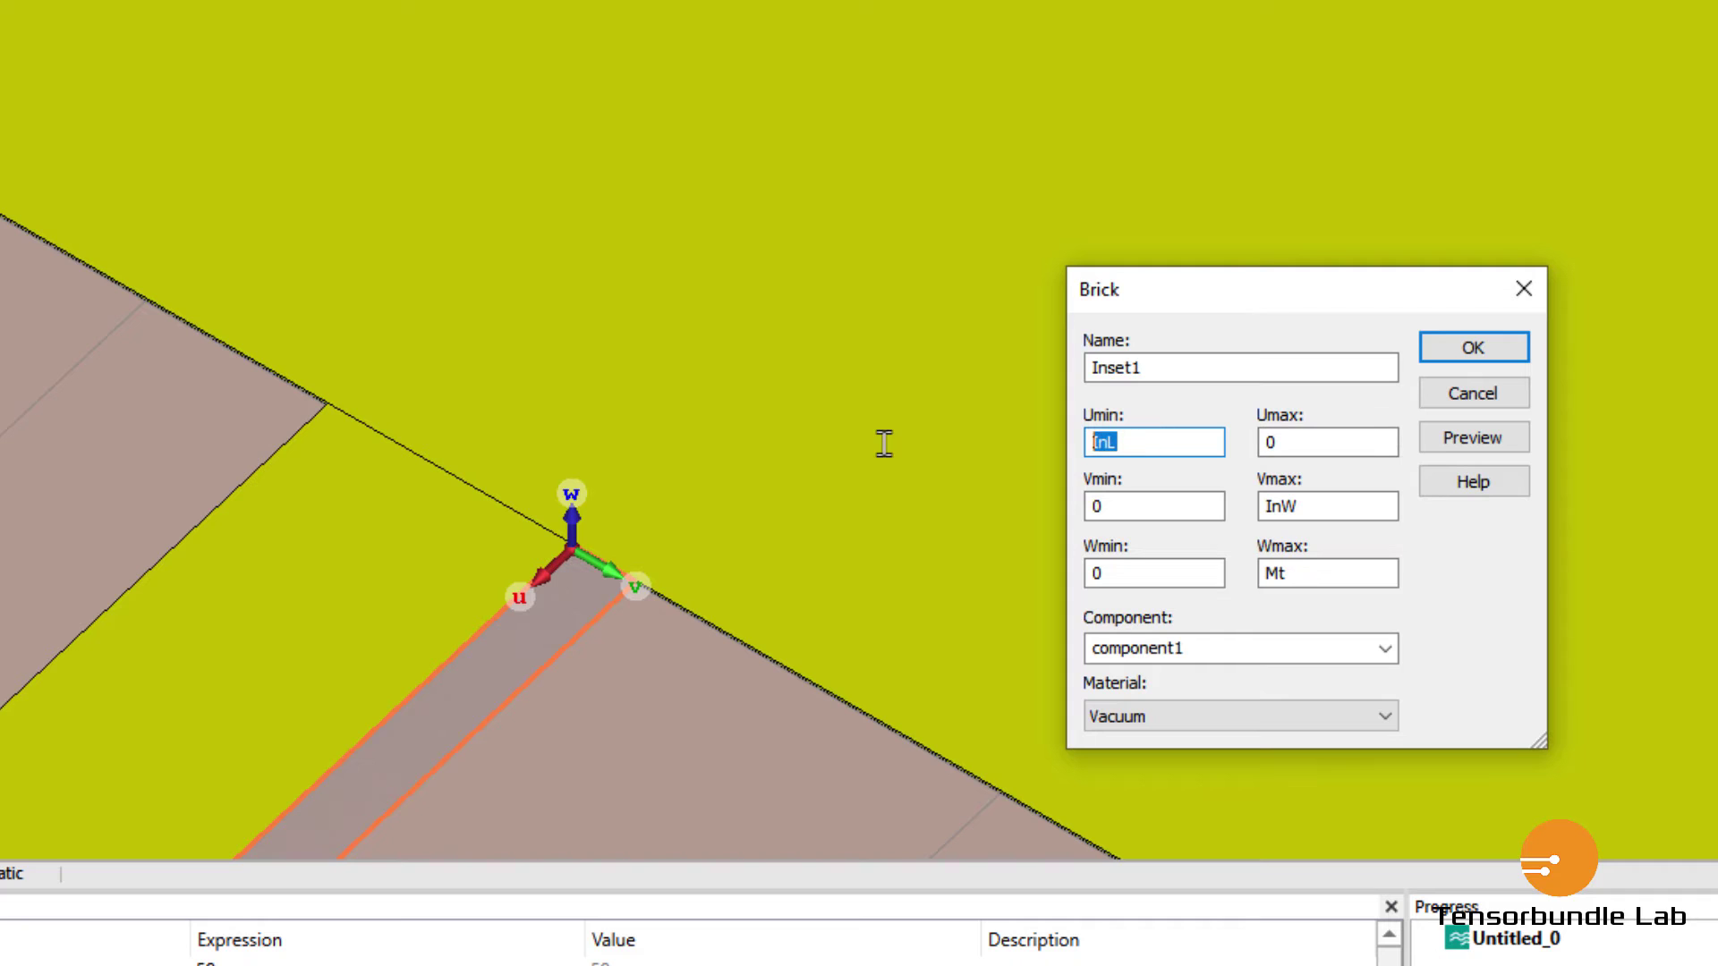
scroll(555, 593, "down", 3)
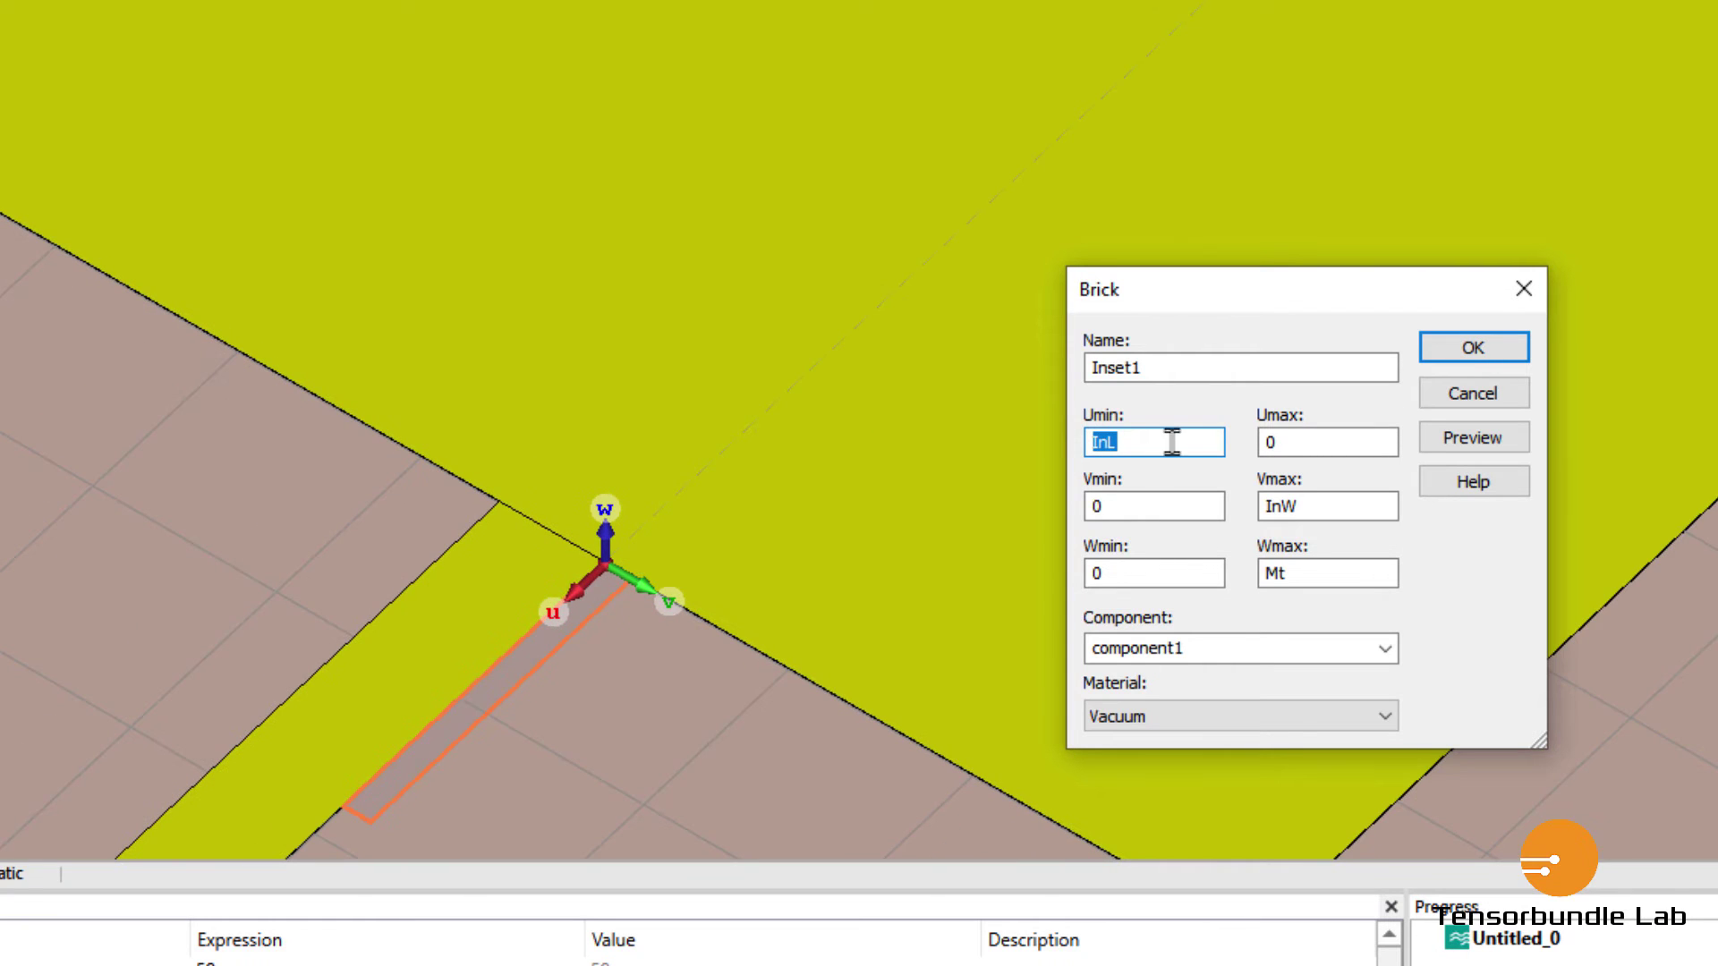
double_click(1136, 444)
left_click(1468, 438)
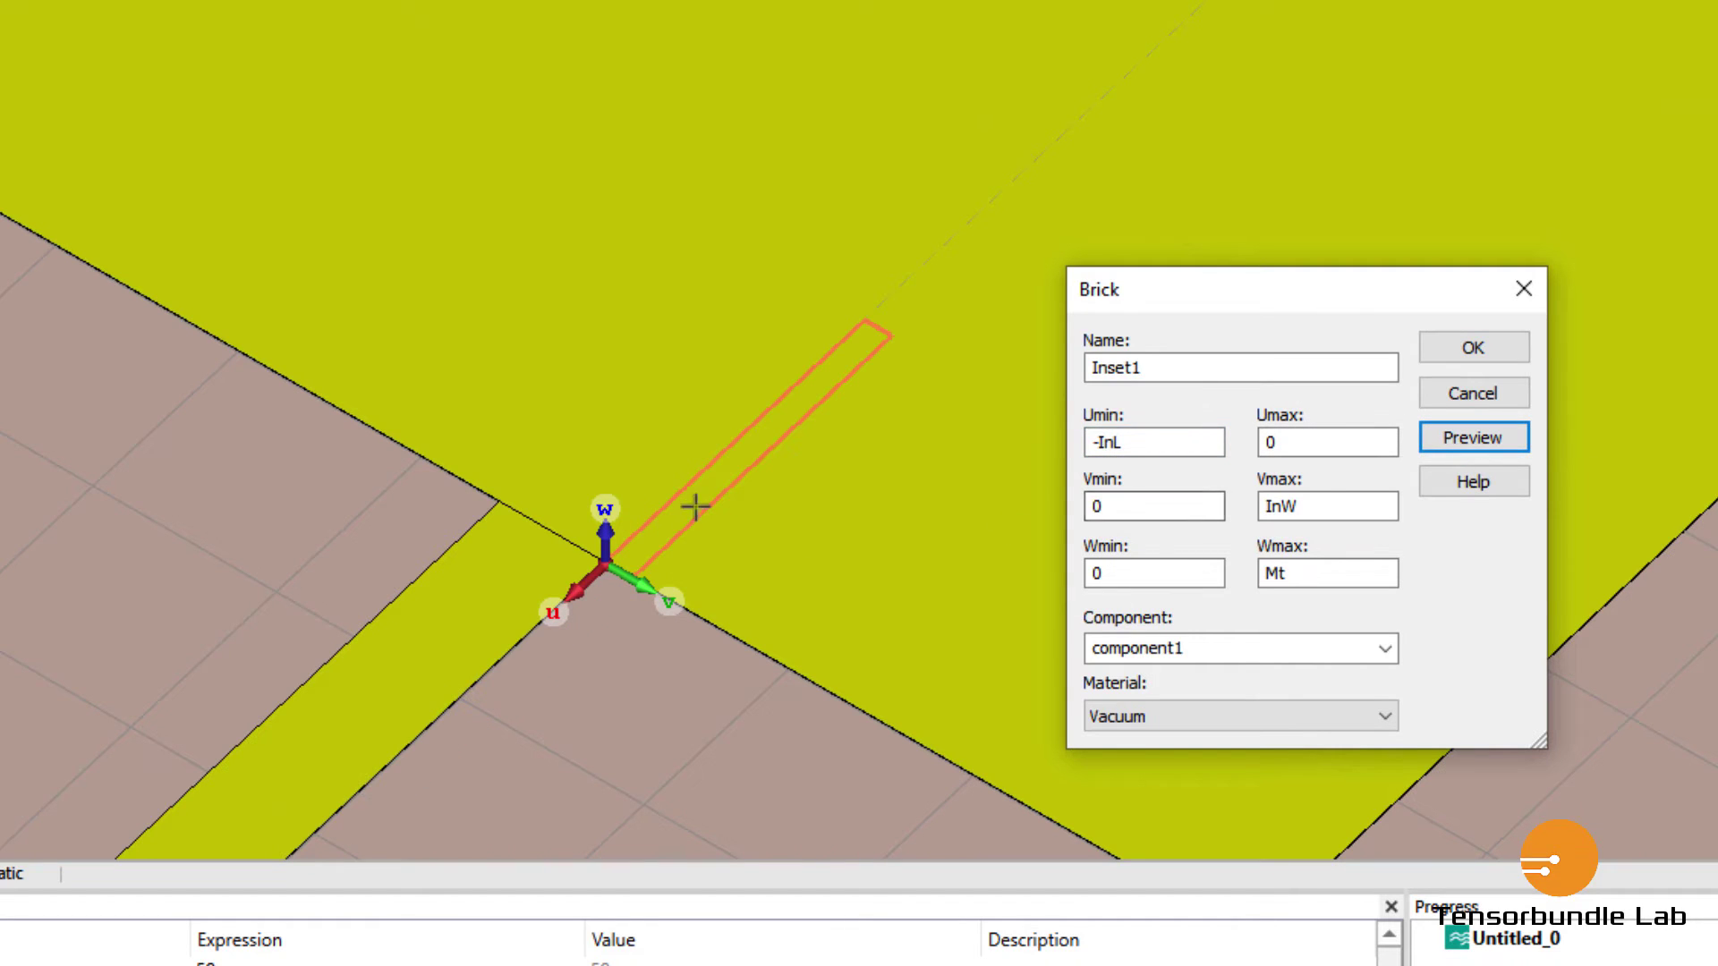
scroll(834, 480, "up", 5)
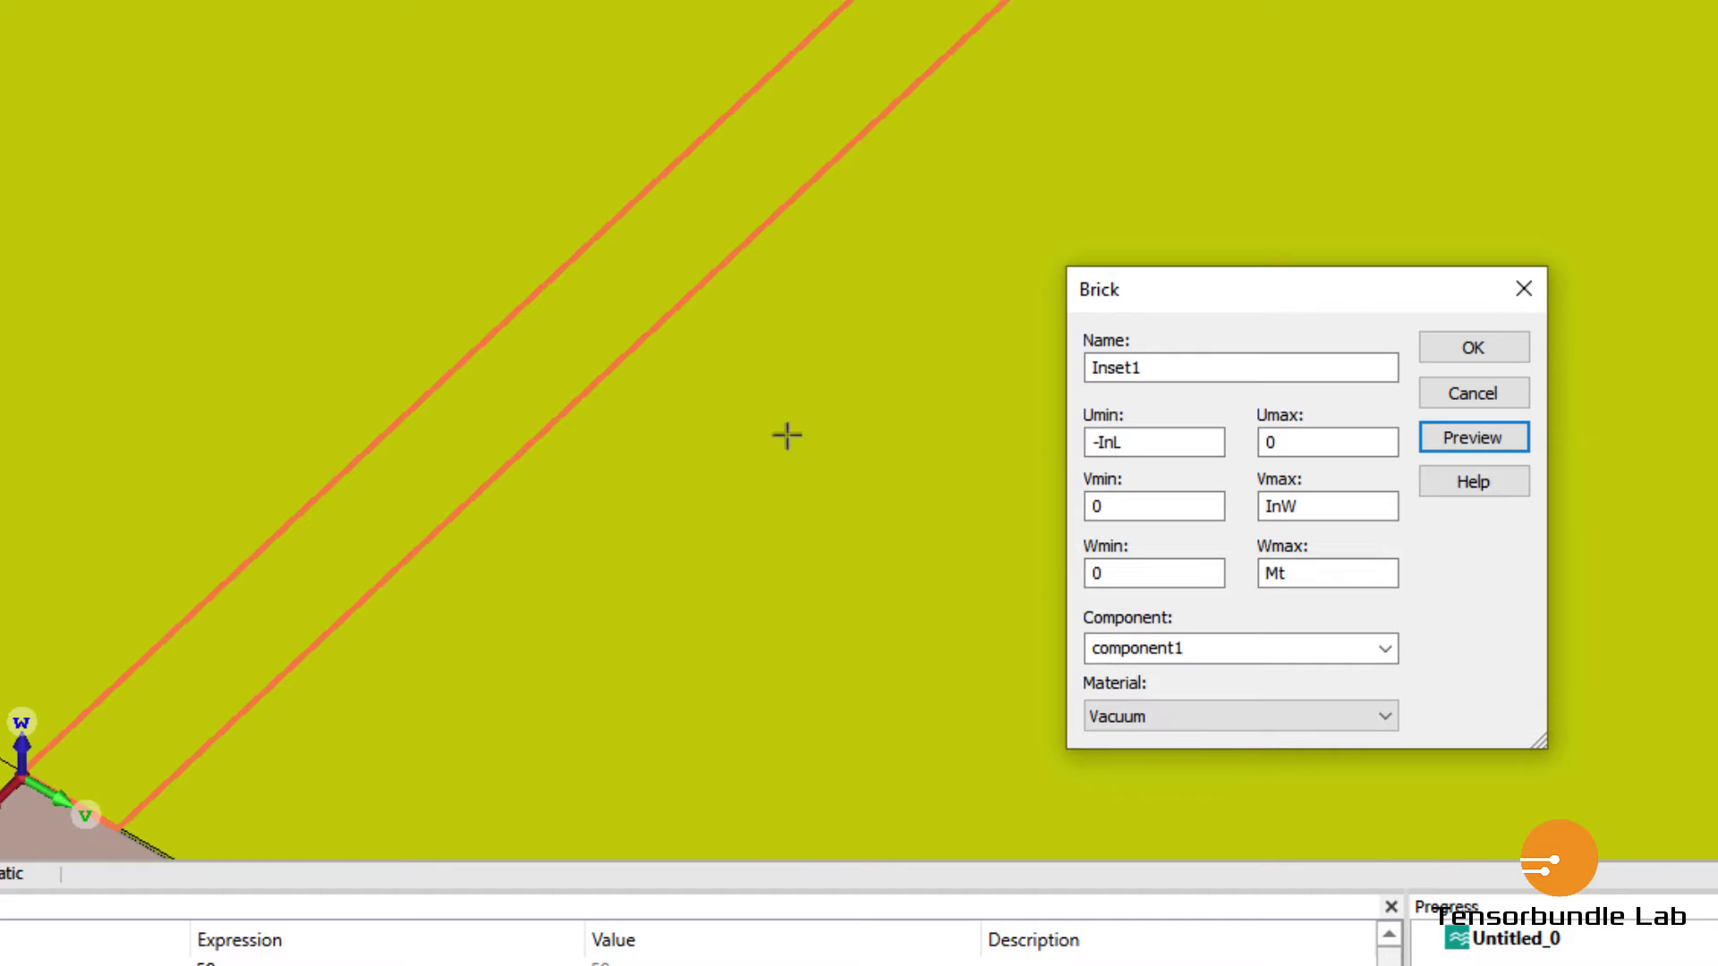
Create the Inset1 brick and cut its highlighted shape away from the patch.
scroll(791, 476, "down", 5)
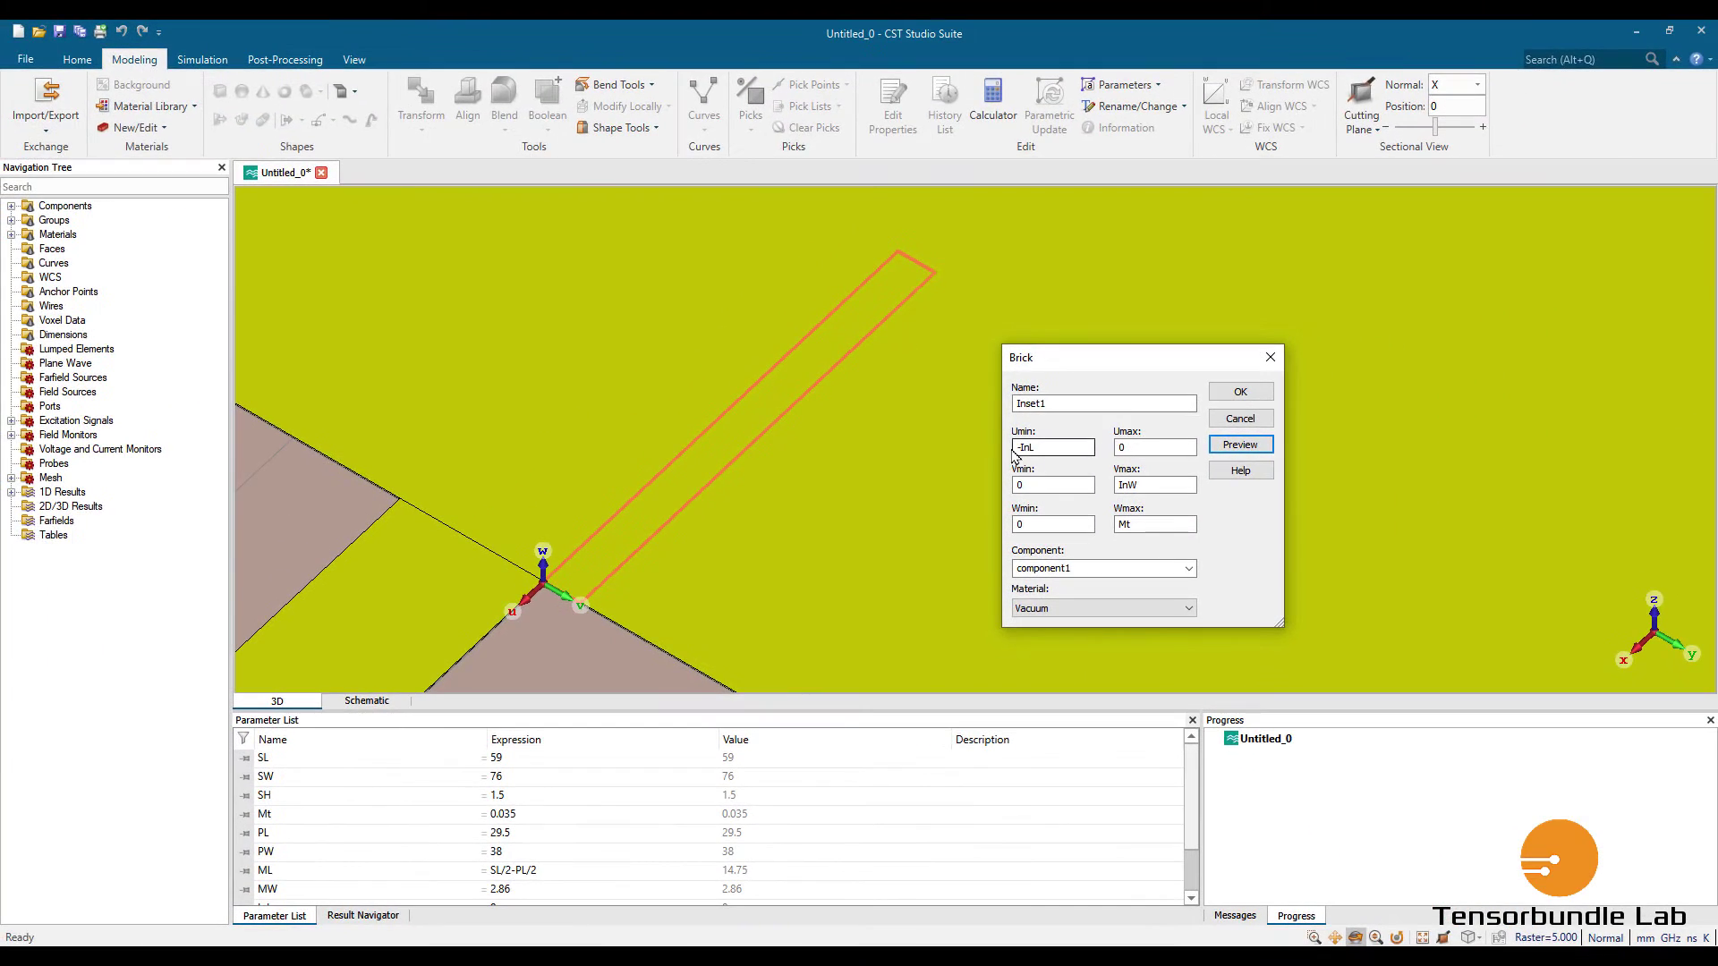
left_click(1019, 448)
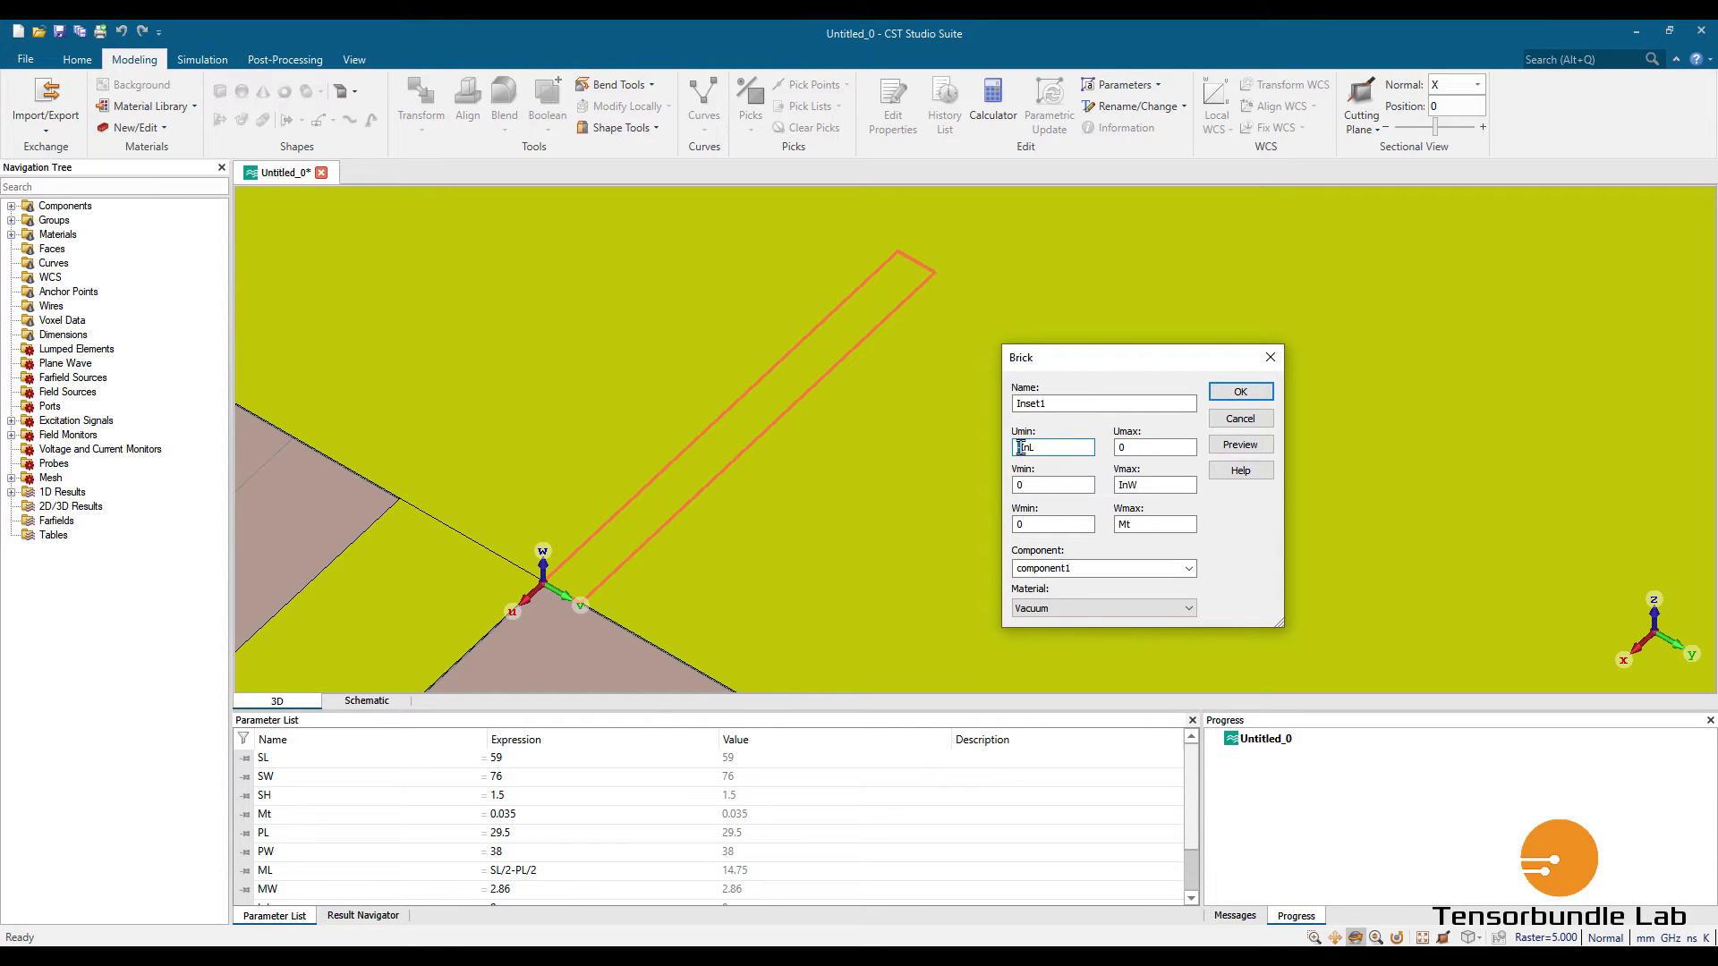
left_click(1240, 391)
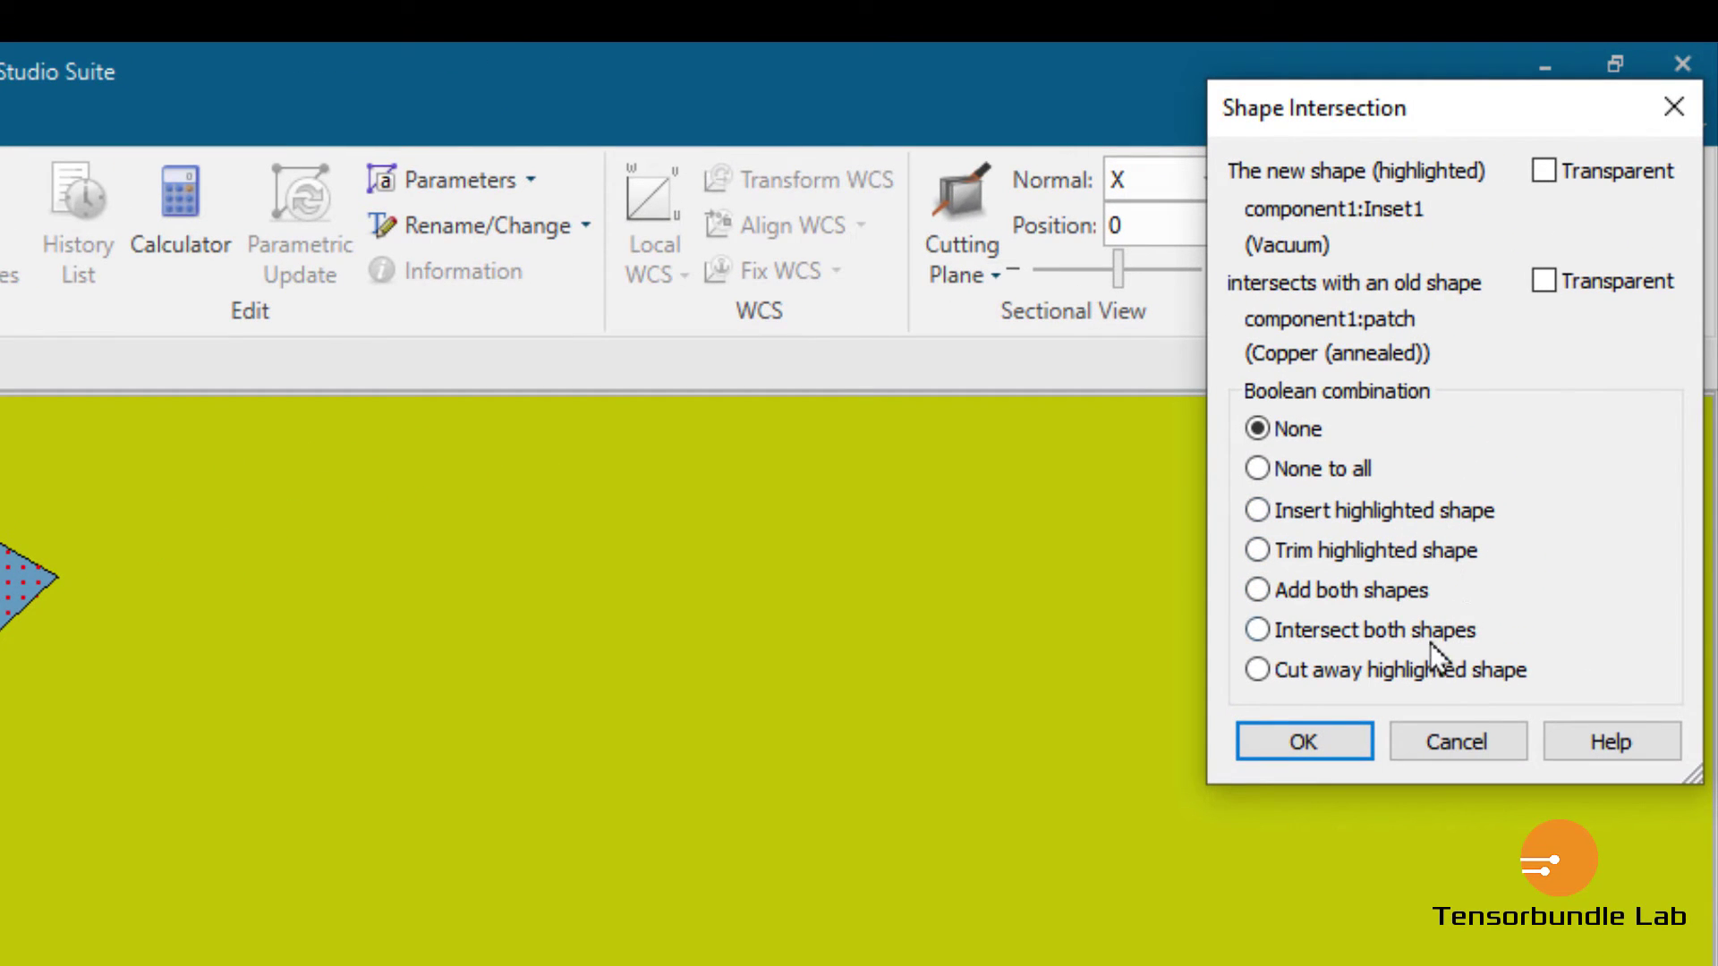
left_click(1409, 677)
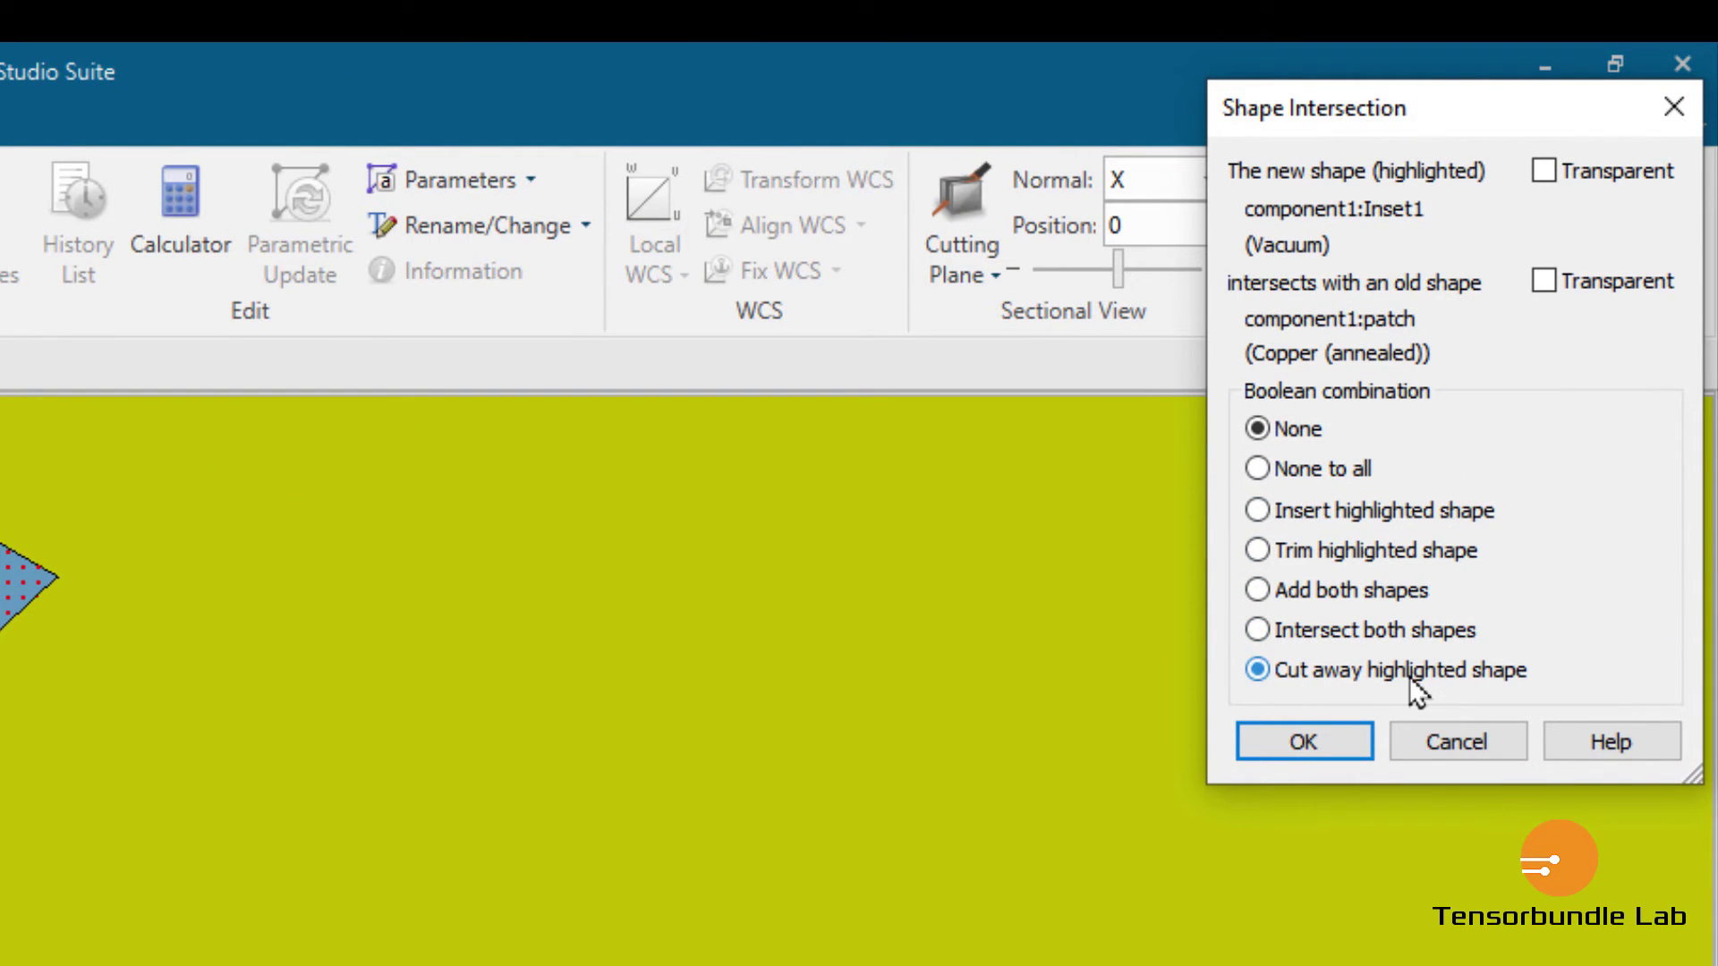
left_click(1299, 743)
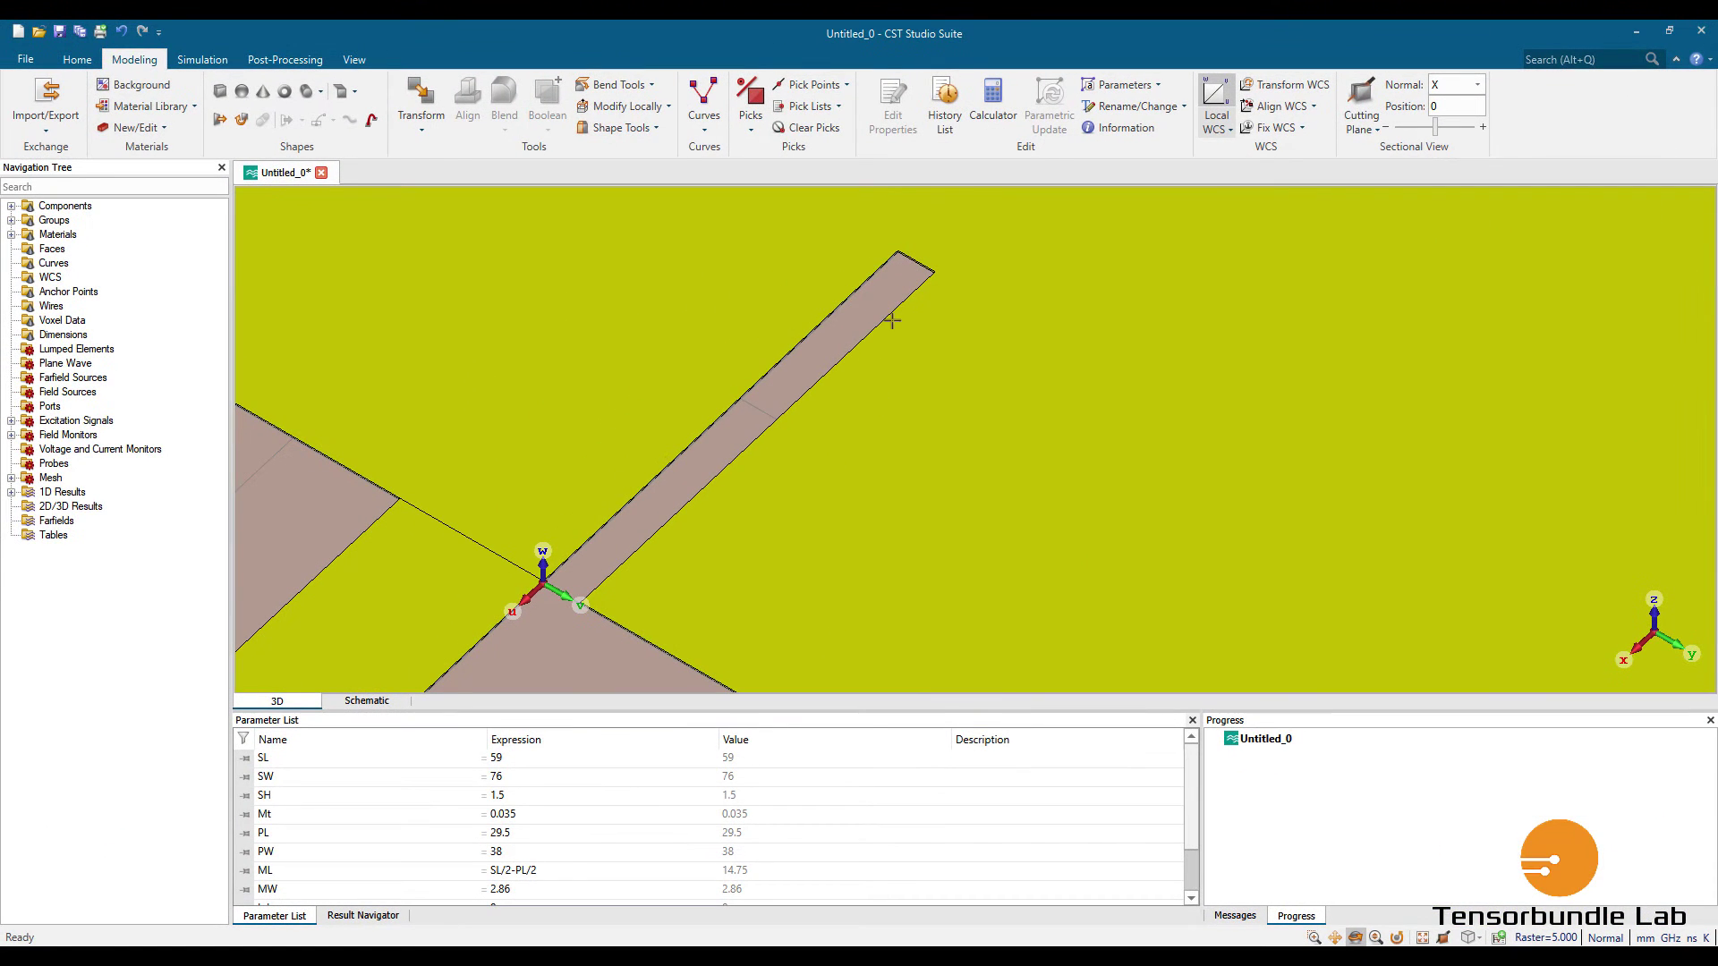
Move the local coordinate system by a DV offset of -MW to the other side of the microstrip feed.
scroll(934, 463, "down", 3)
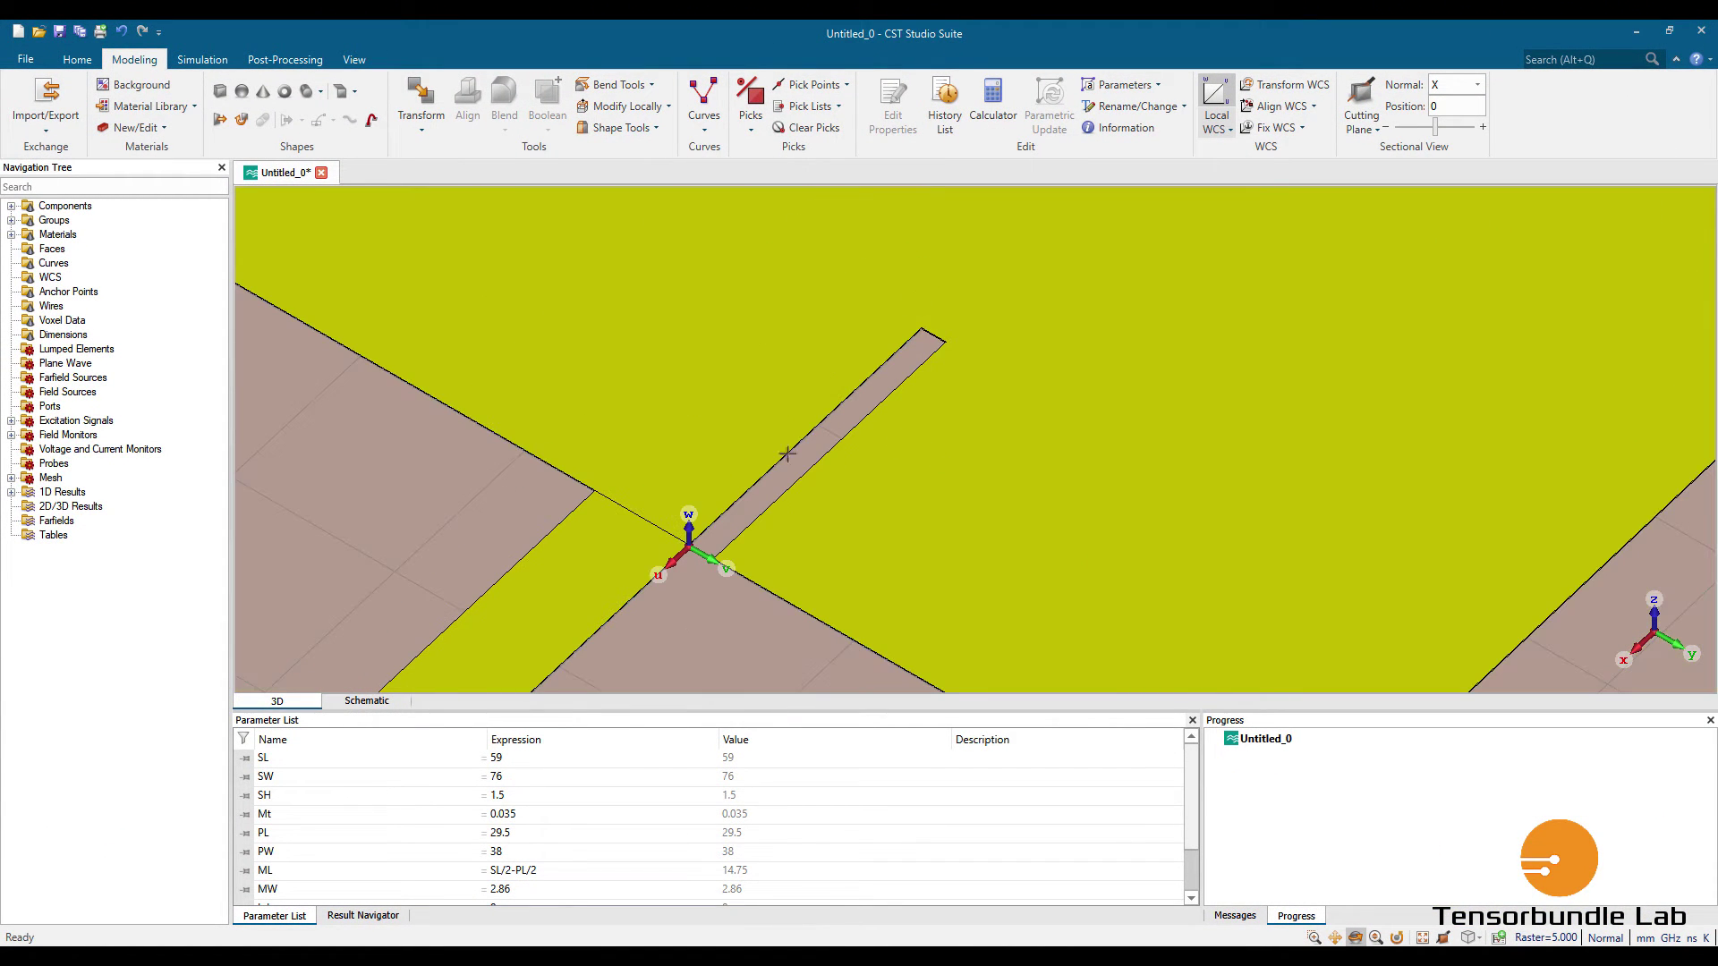
scroll(988, 417, "down", 3)
scroll(956, 406, "up", 3)
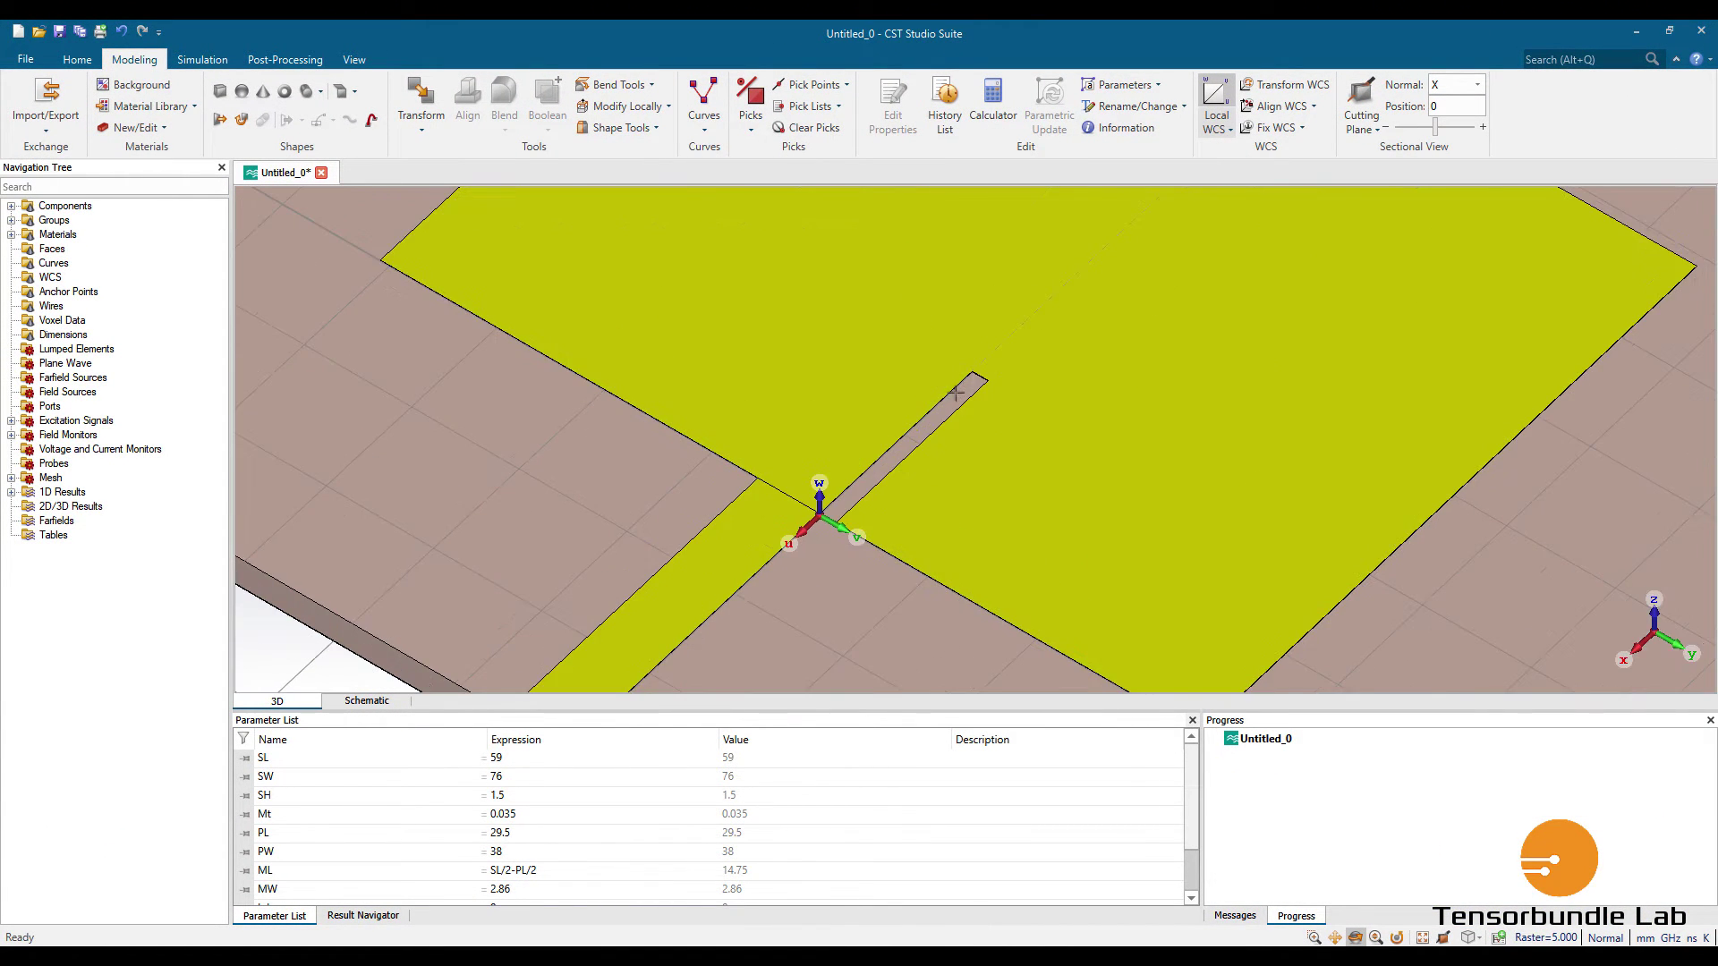
scroll(781, 511, "down", 3)
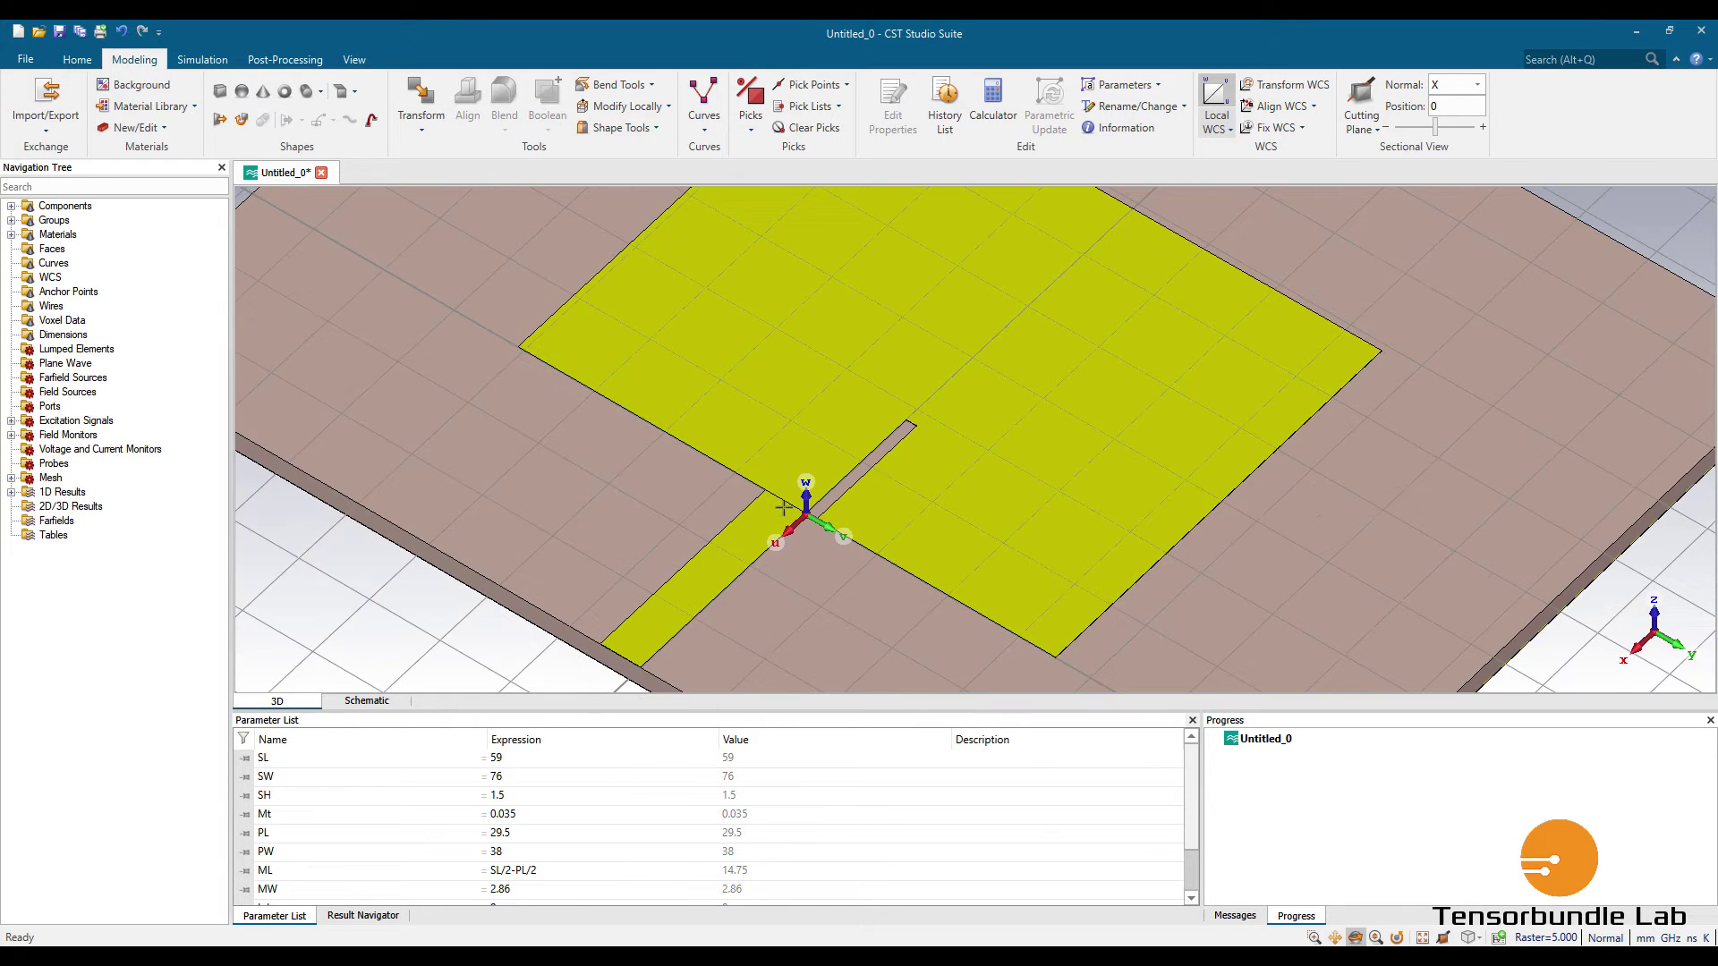
scroll(769, 496, "up", 4)
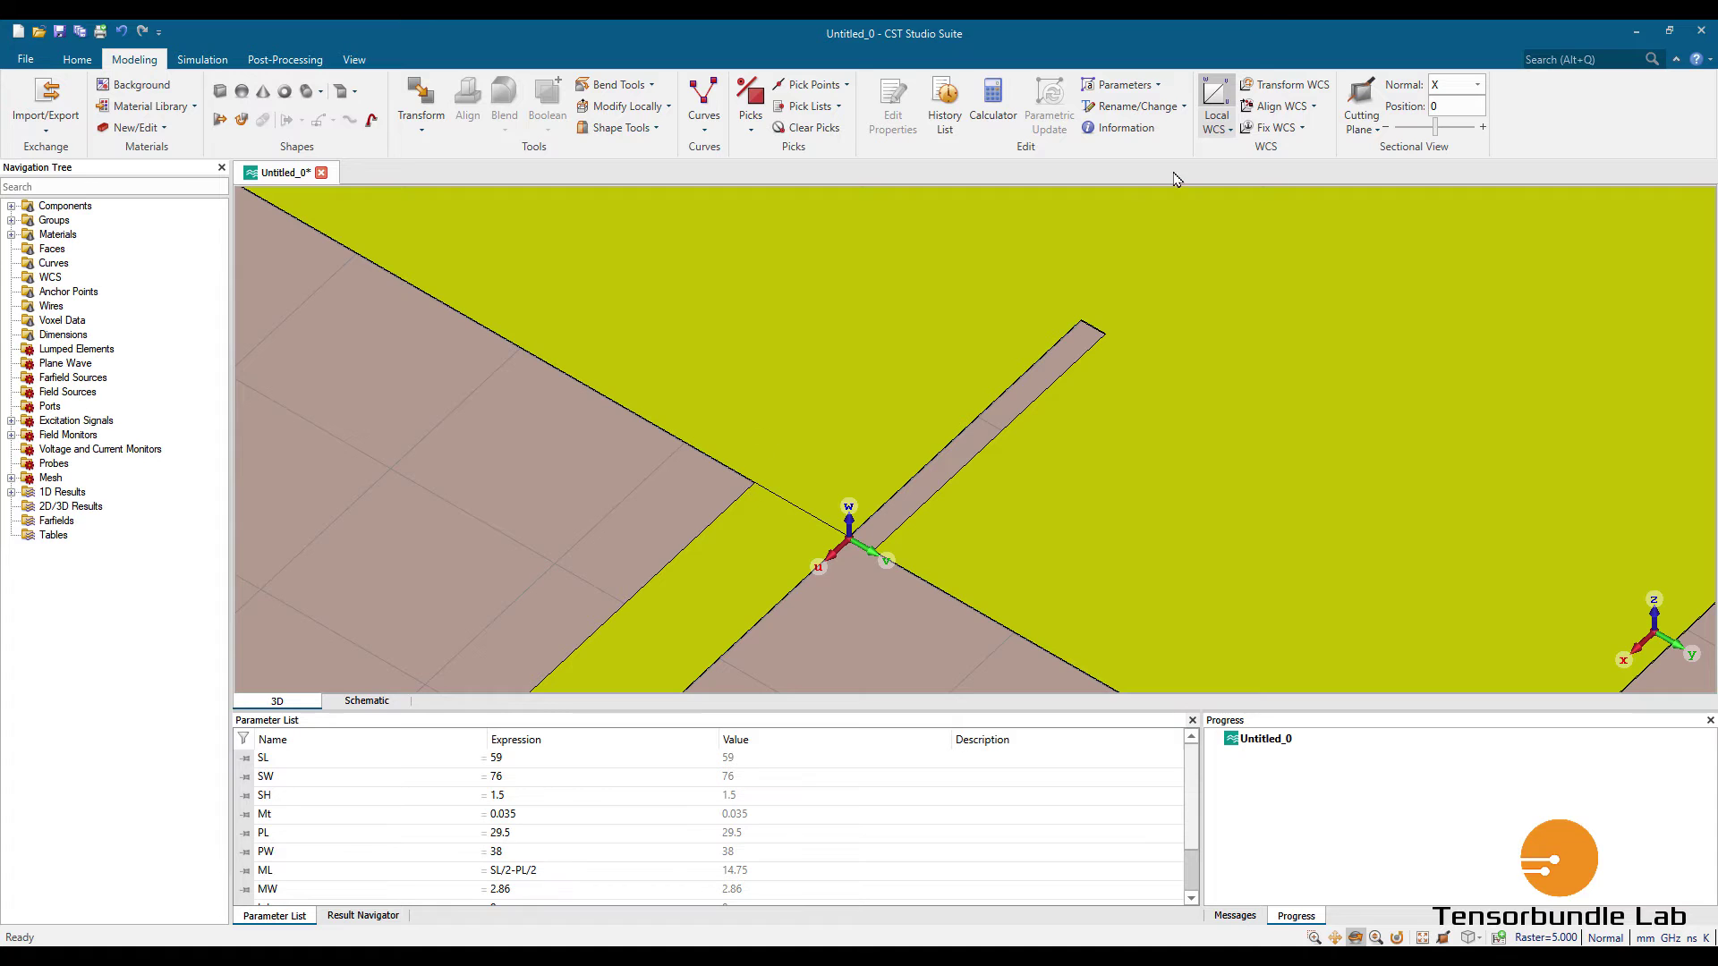
left_click(1286, 84)
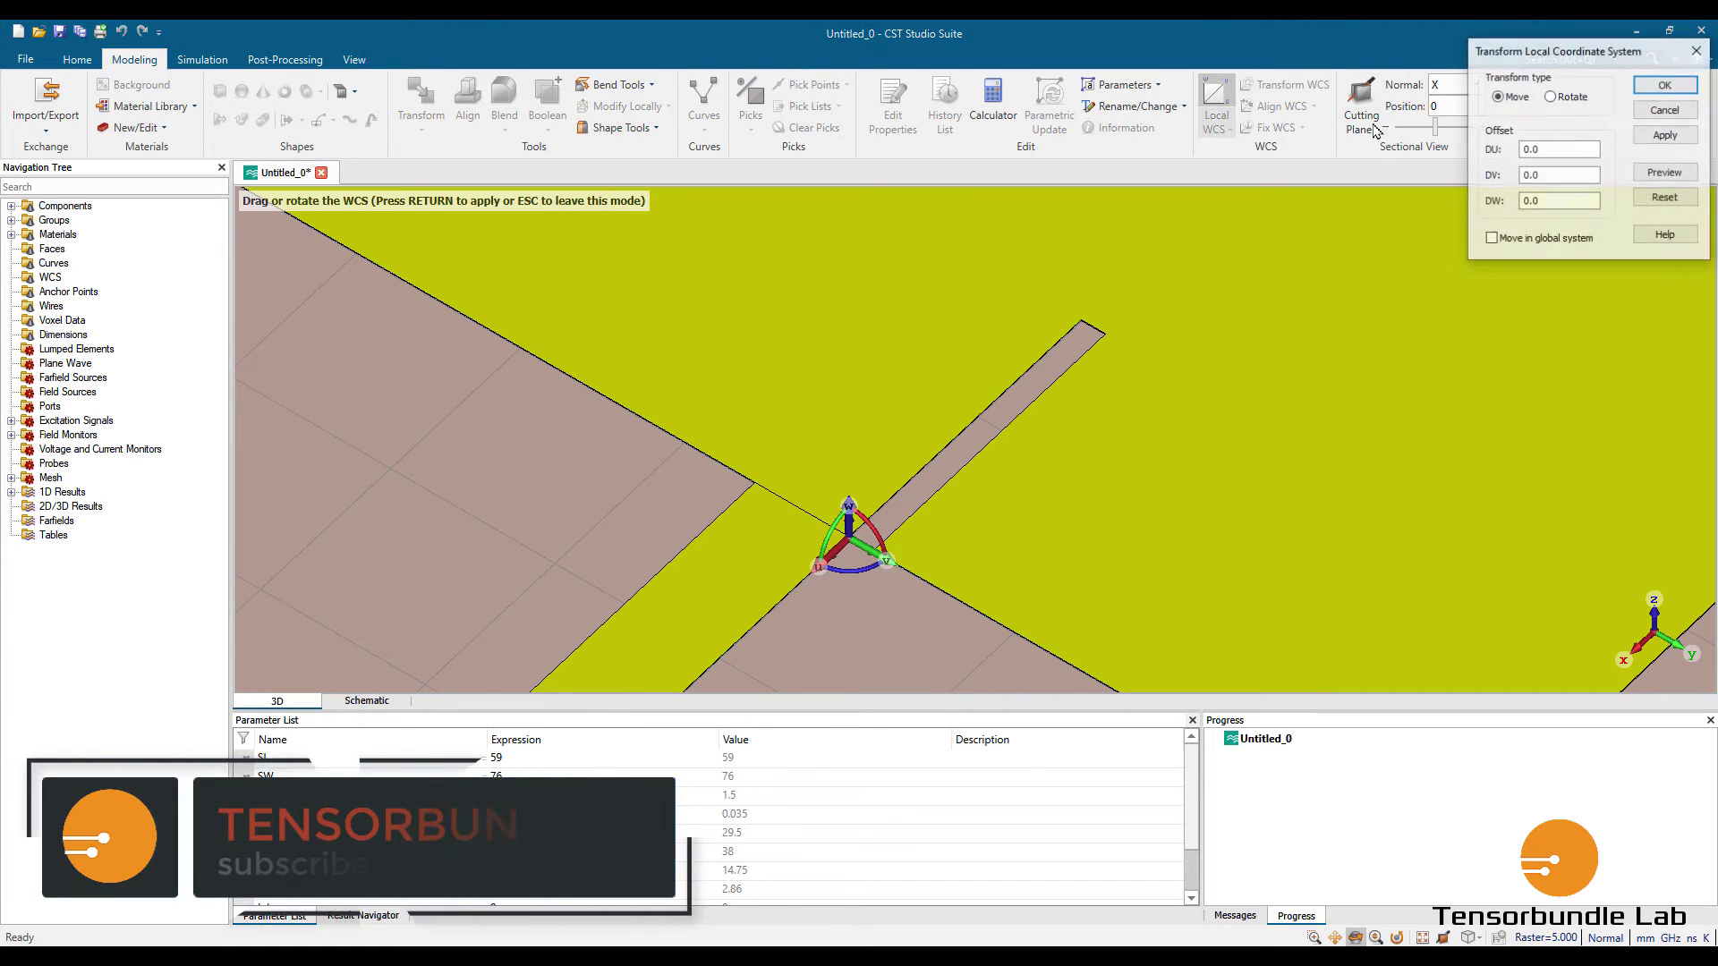
double_click(1558, 176)
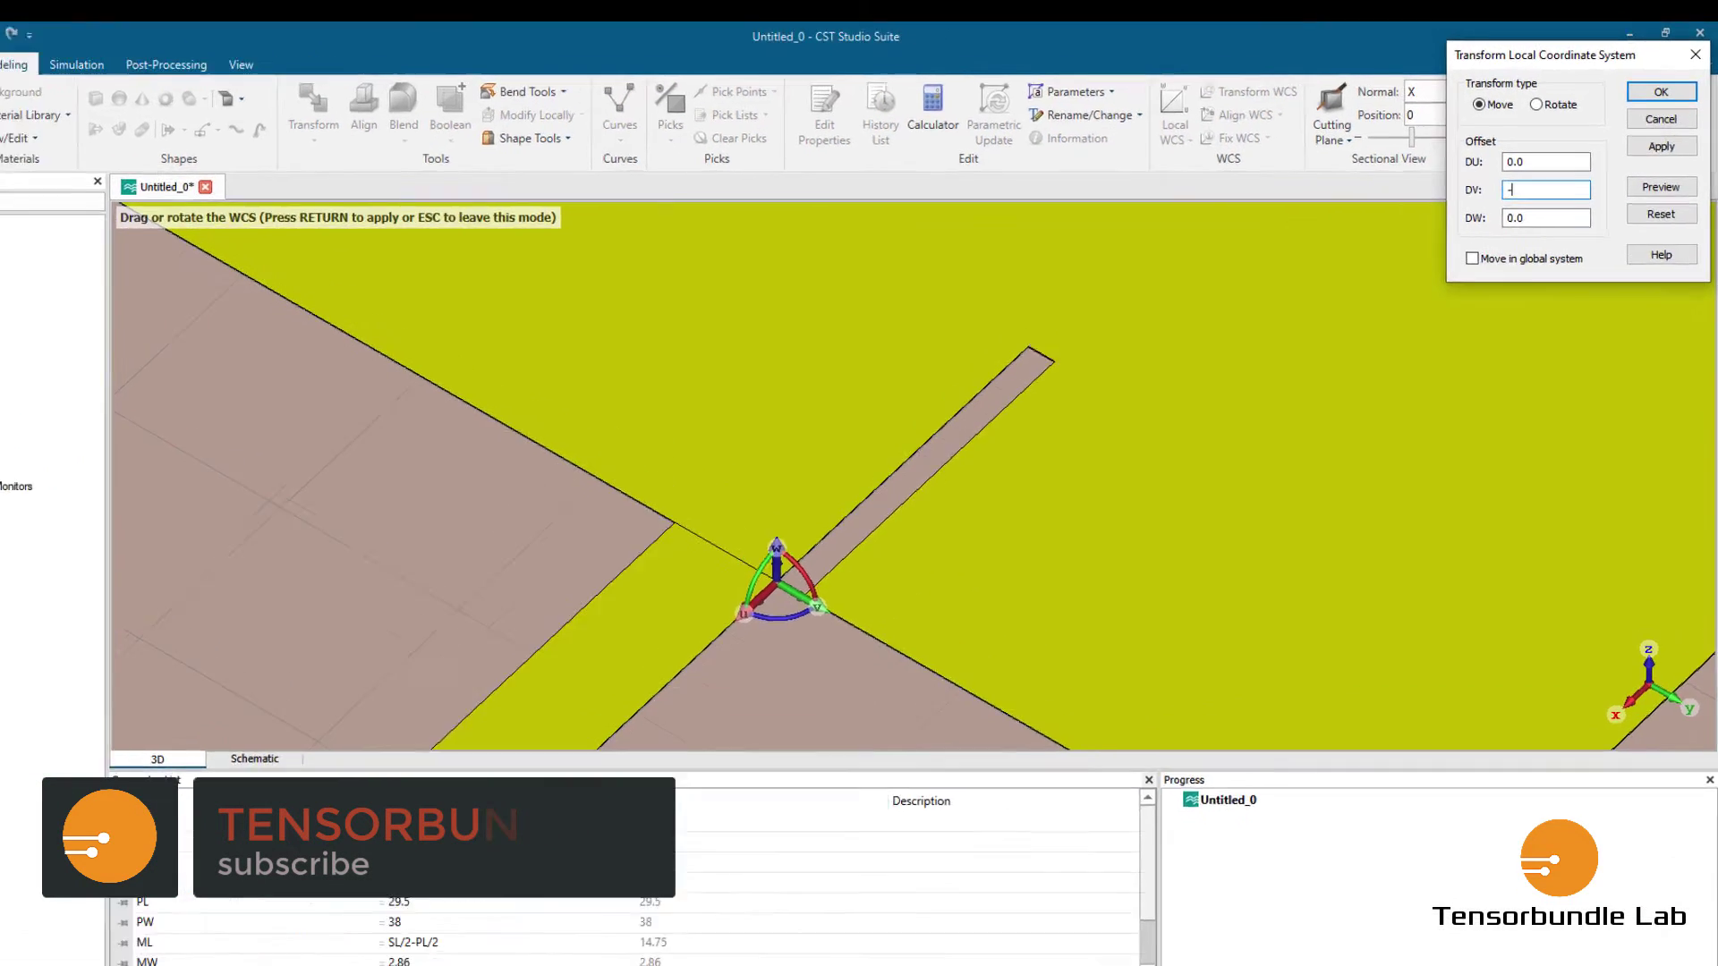
type("-MW")
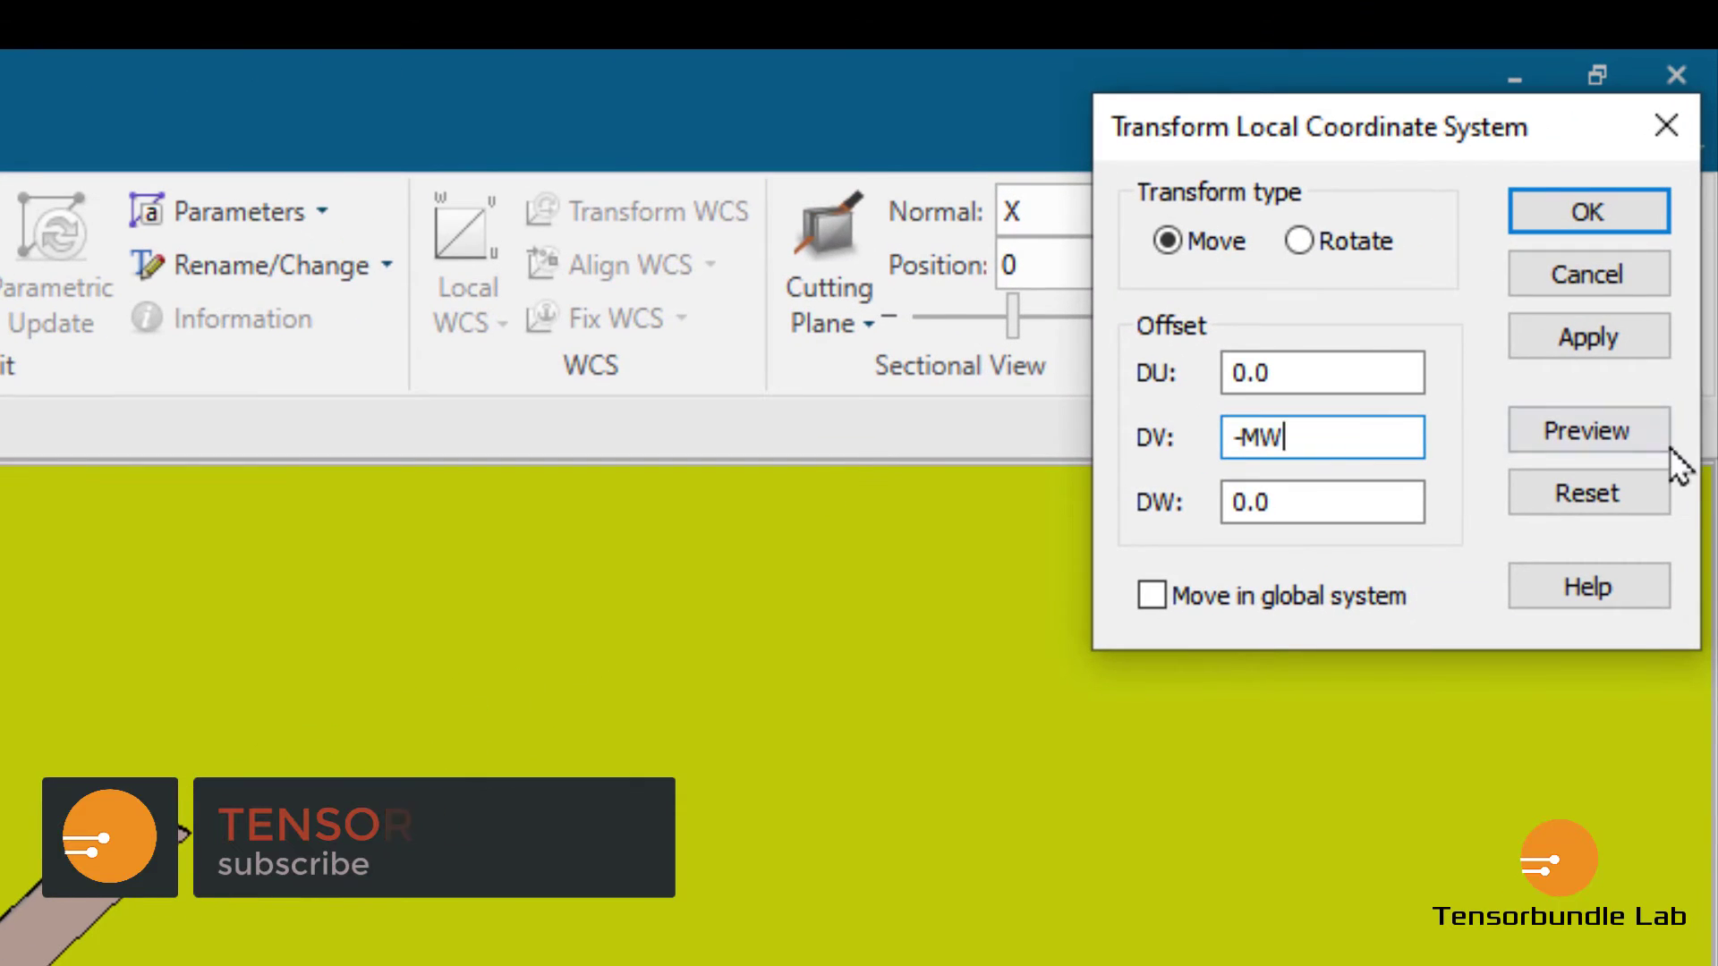
left_click(1615, 438)
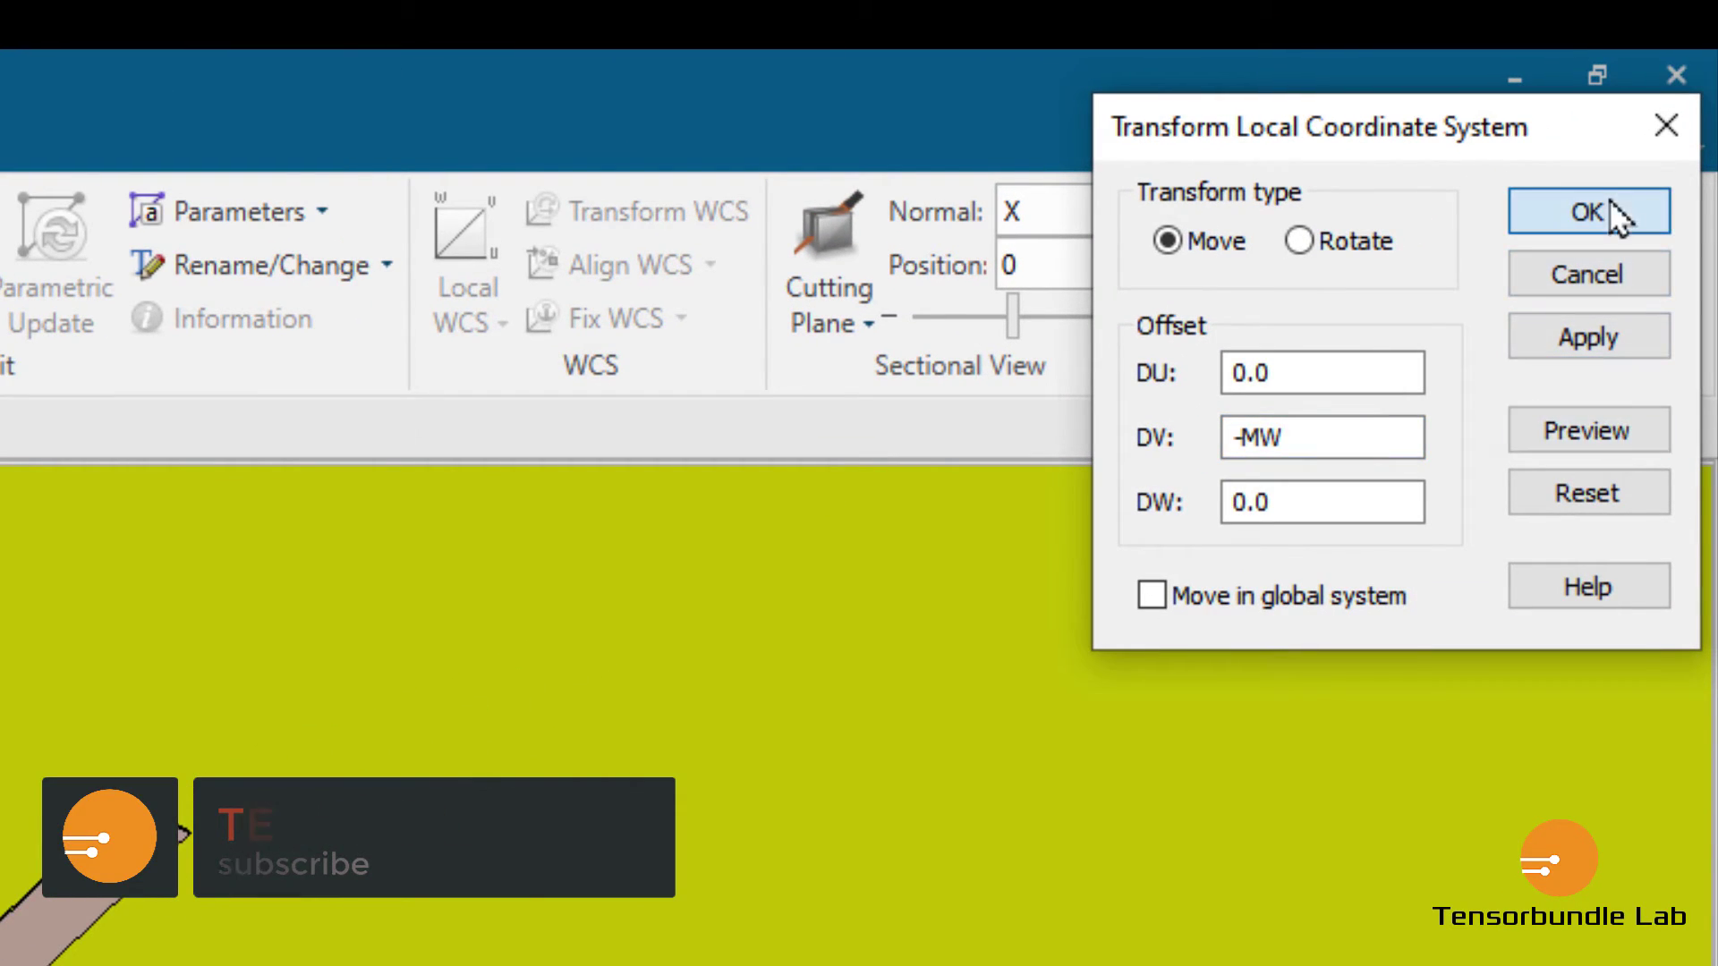
left_click(1618, 214)
Draw a brick about 7.2 by 1.6 by 1.2 mm into the patch from the moved WCS origin and name it Inset2.
scroll(796, 430, "up", 5)
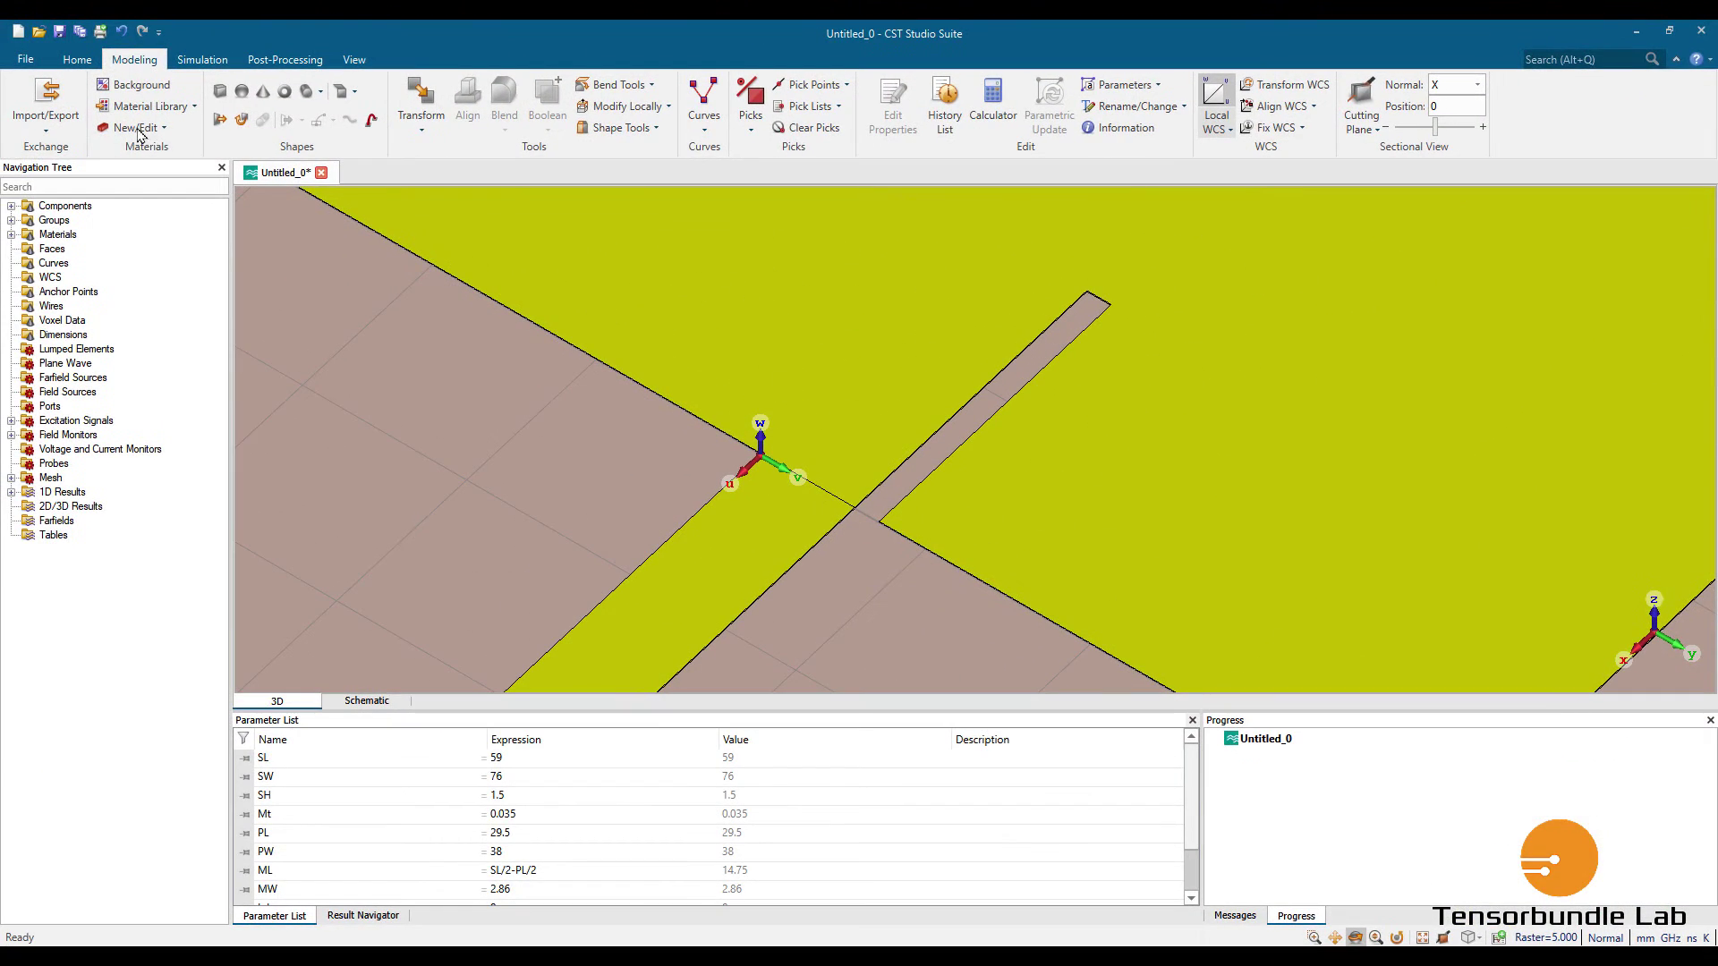
left_click(219, 90)
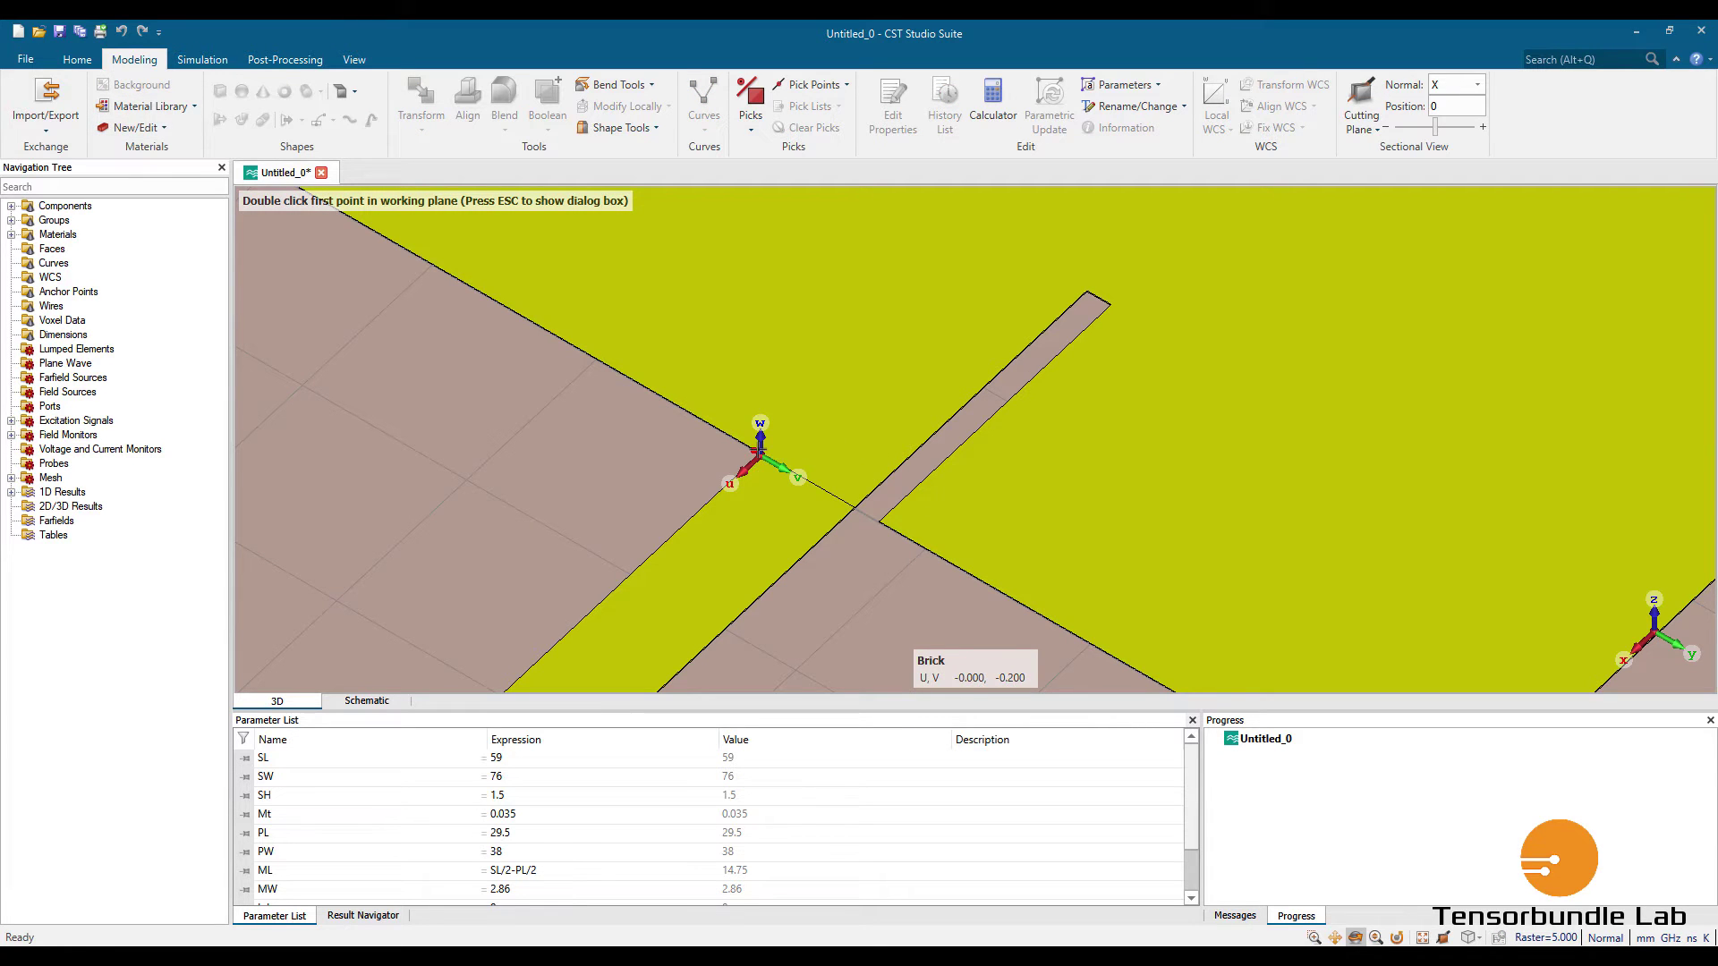
double_click(756, 450)
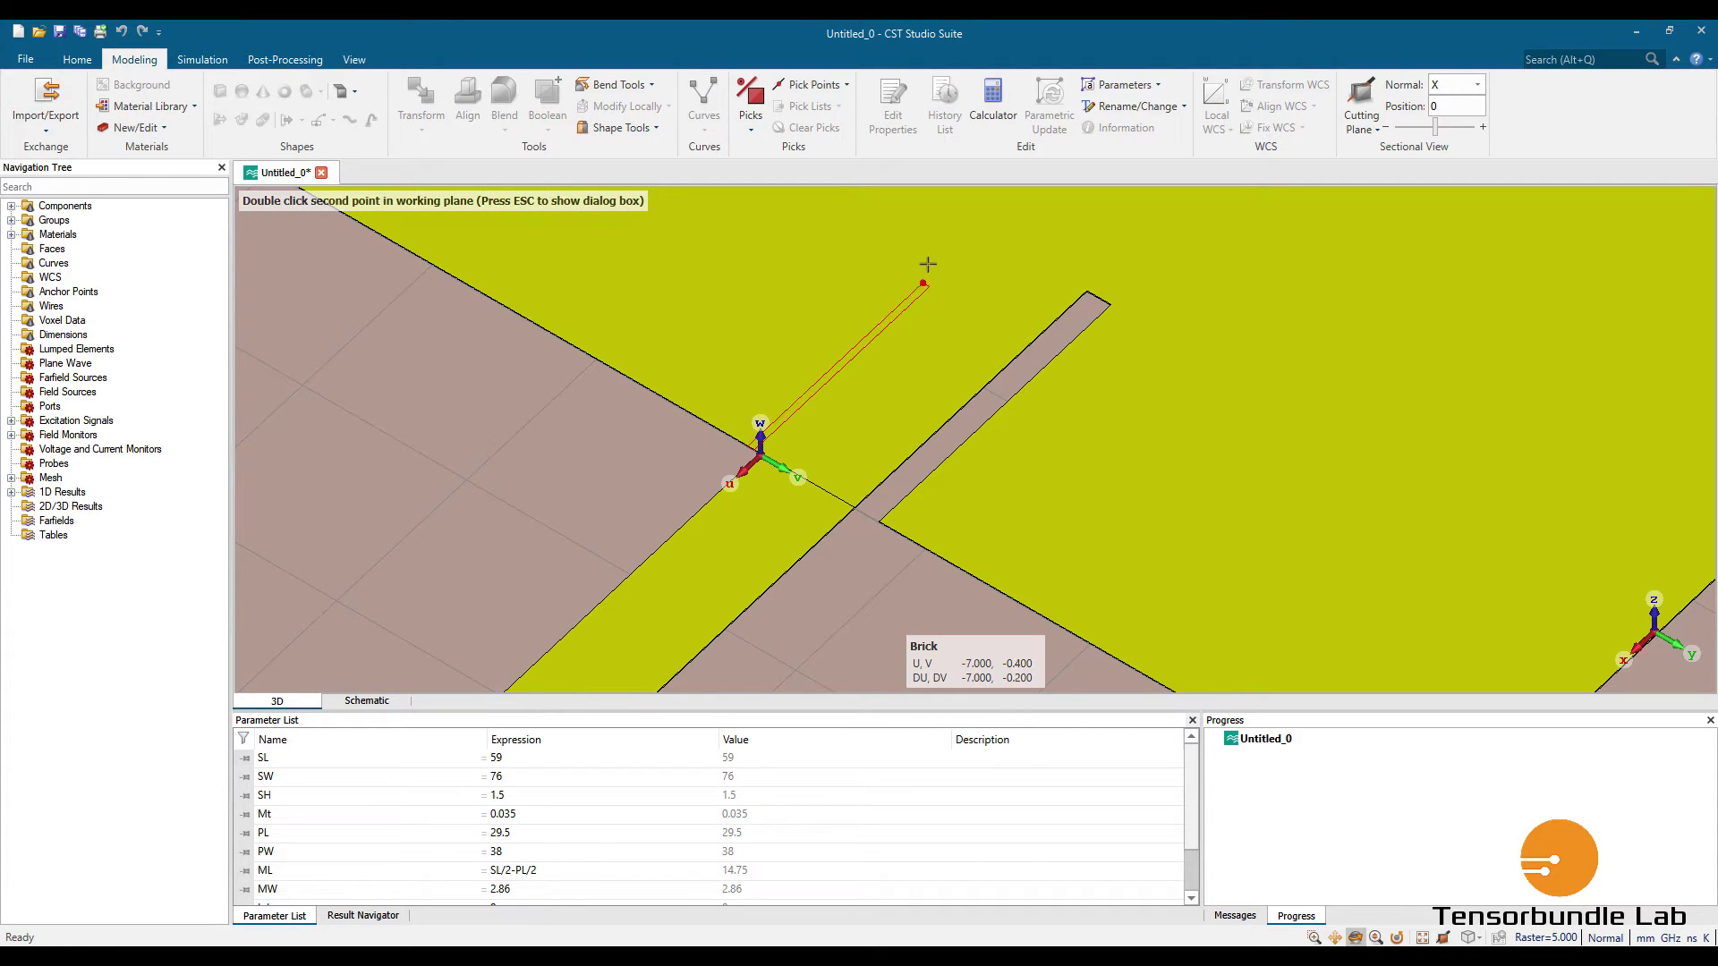
double_click(887, 213)
double_click(935, 237)
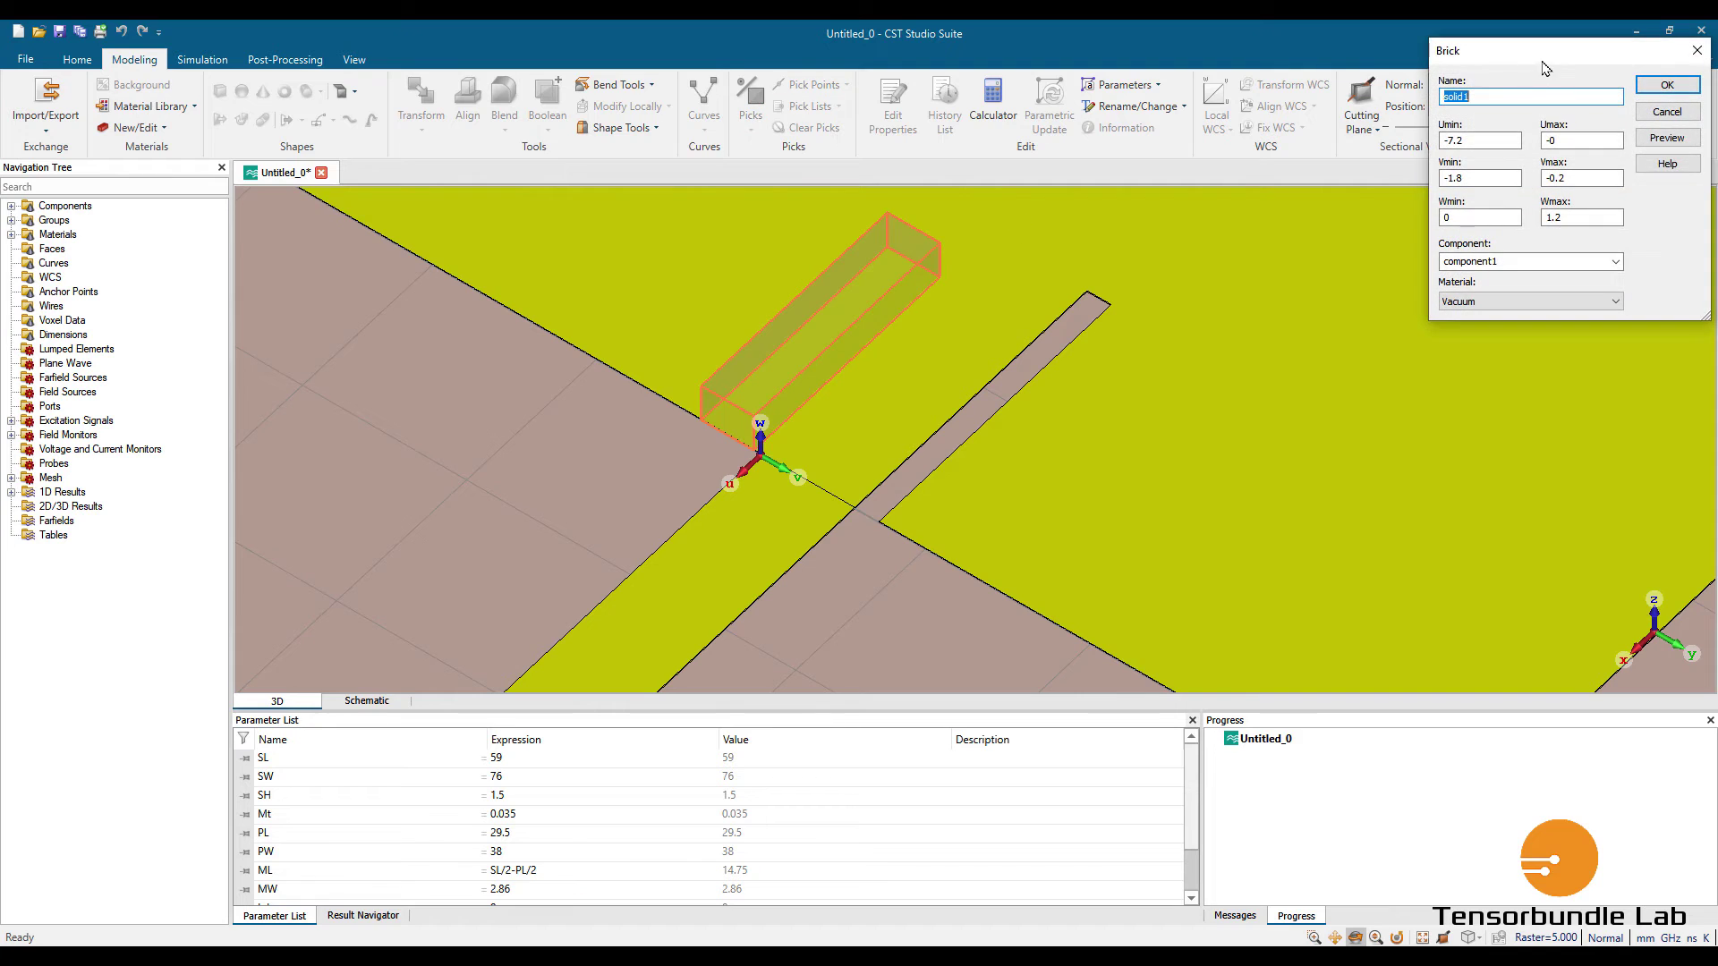
left_click_drag(1496, 46, 1175, 293)
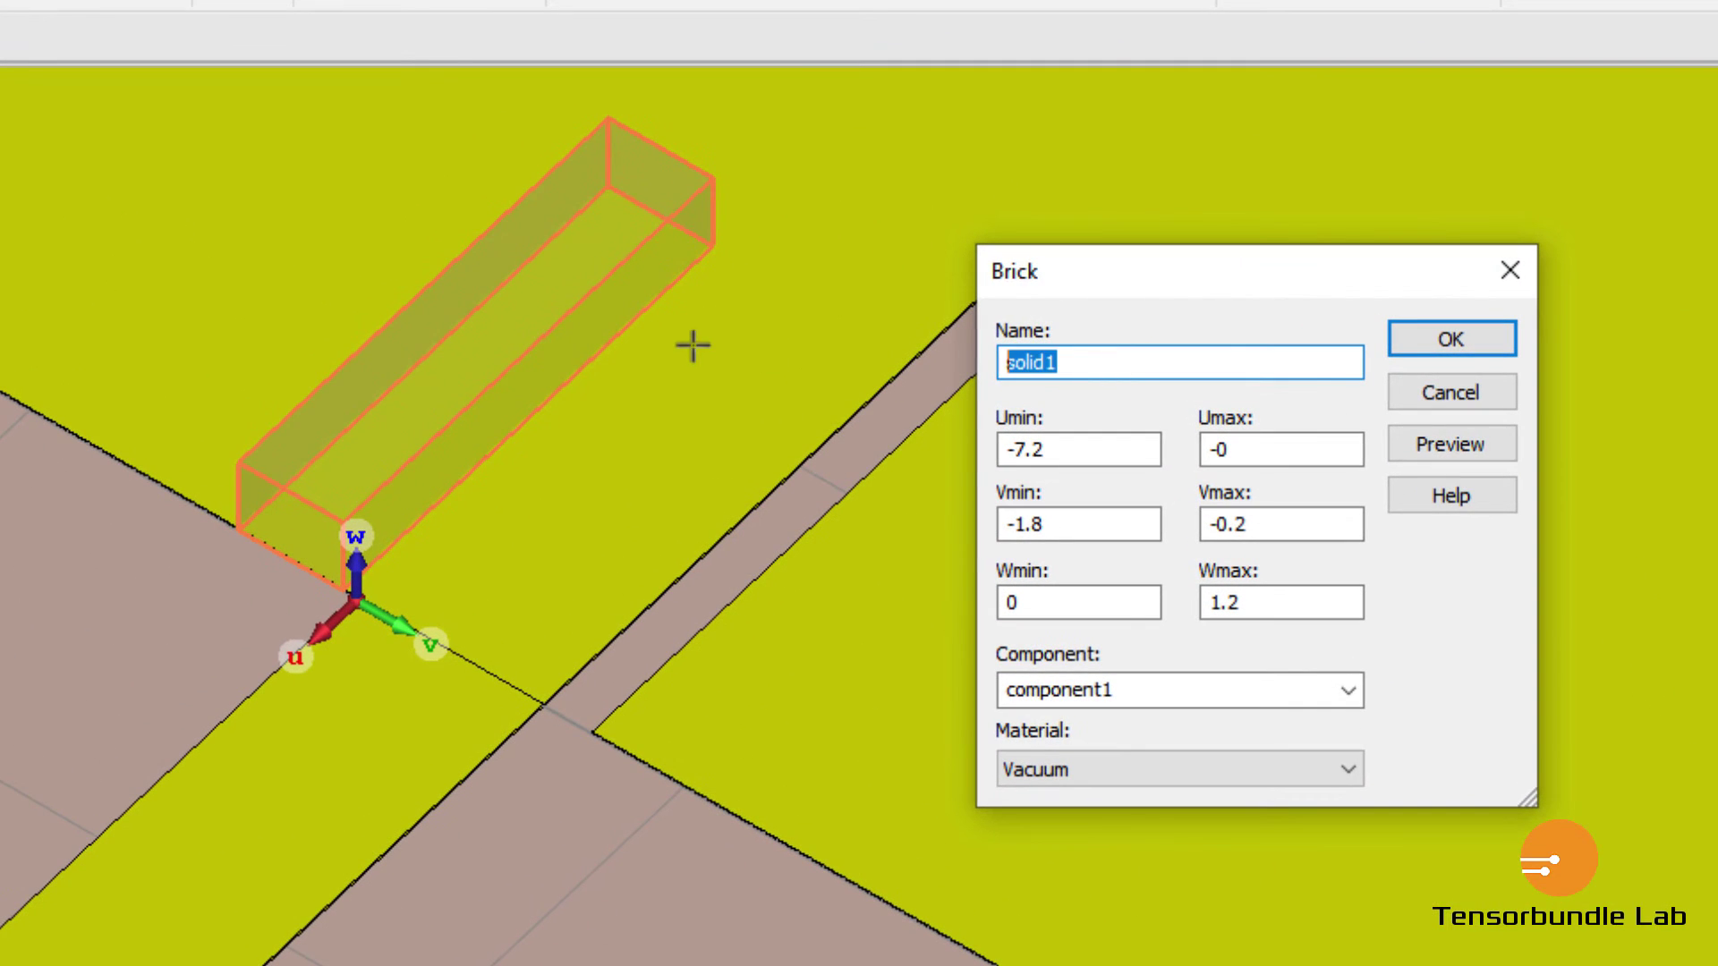
type("Ins")
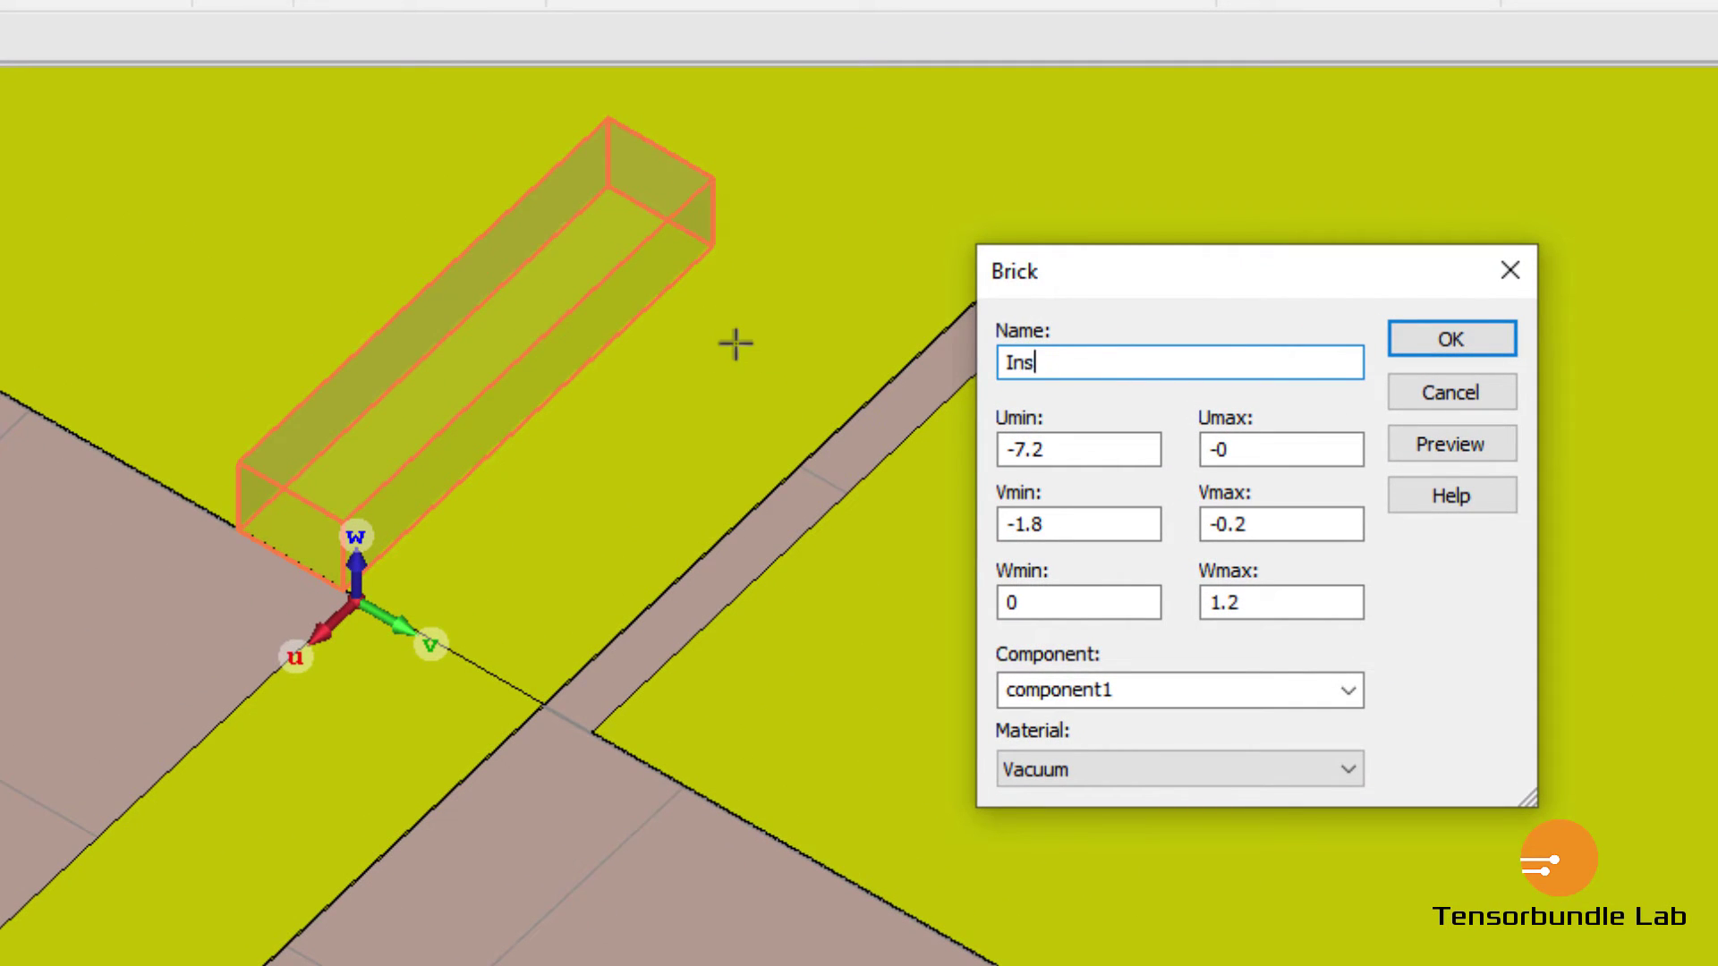
type("et2")
Set the Inset2 brick's Umin to -InL, Umax to 0, Vmin to -InW and Wmax to Mt.
left_click_drag(1045, 449, 1019, 481)
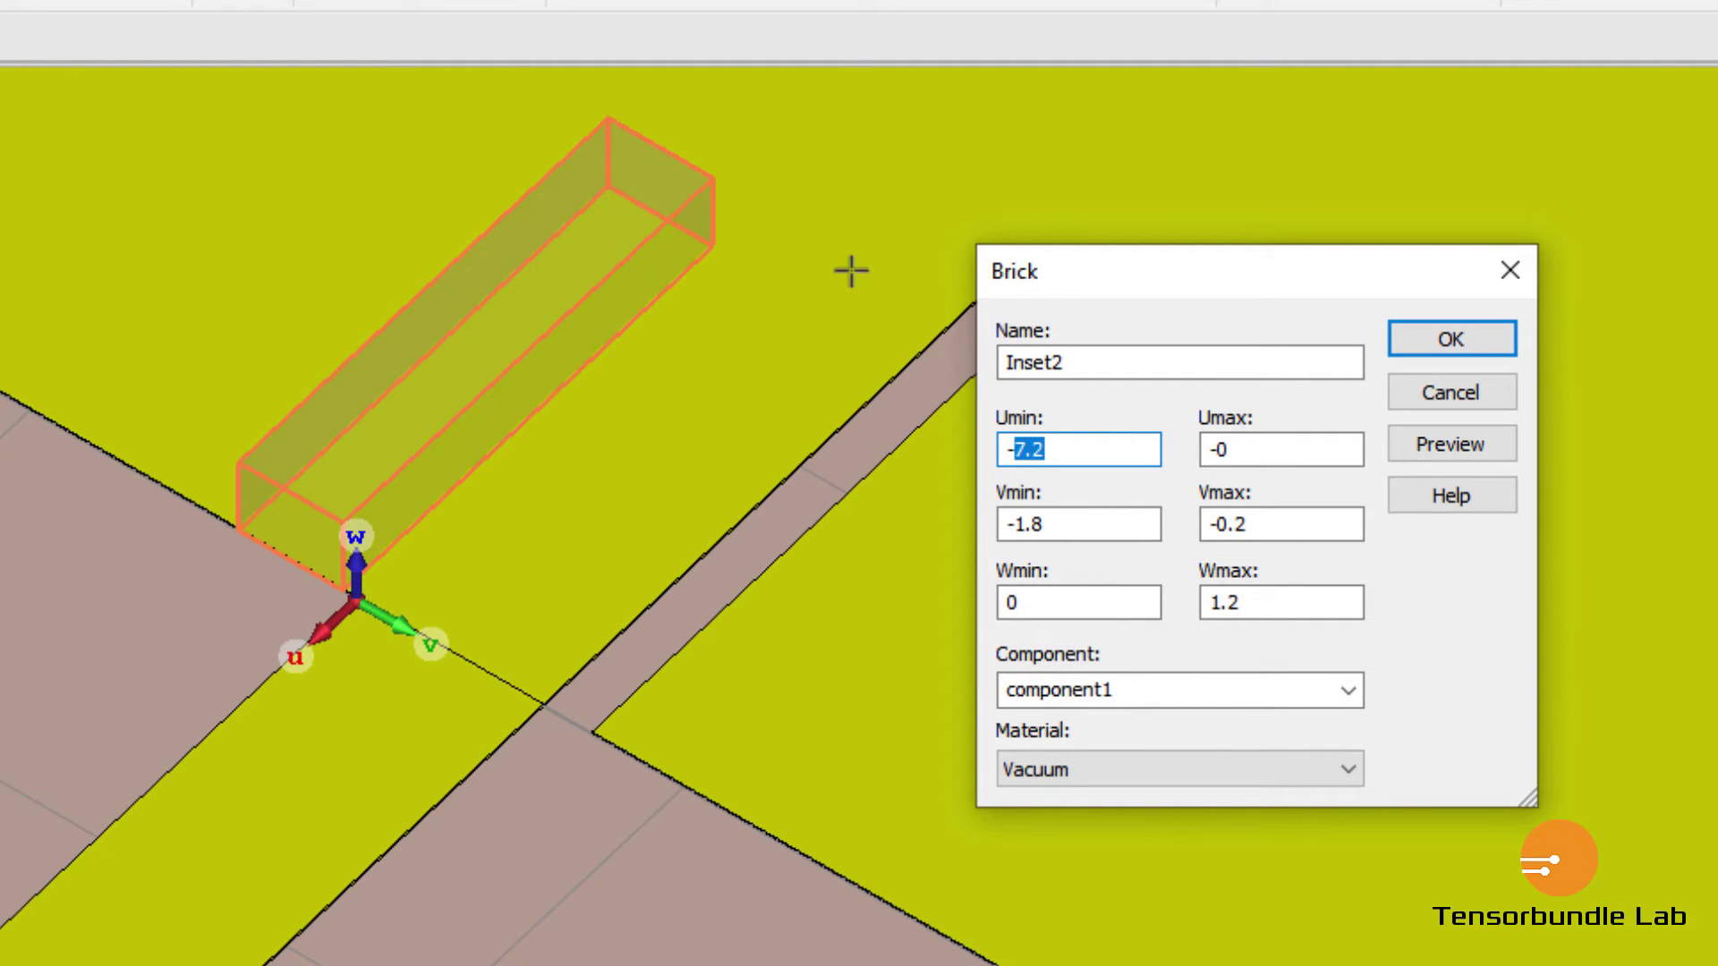
type("InL")
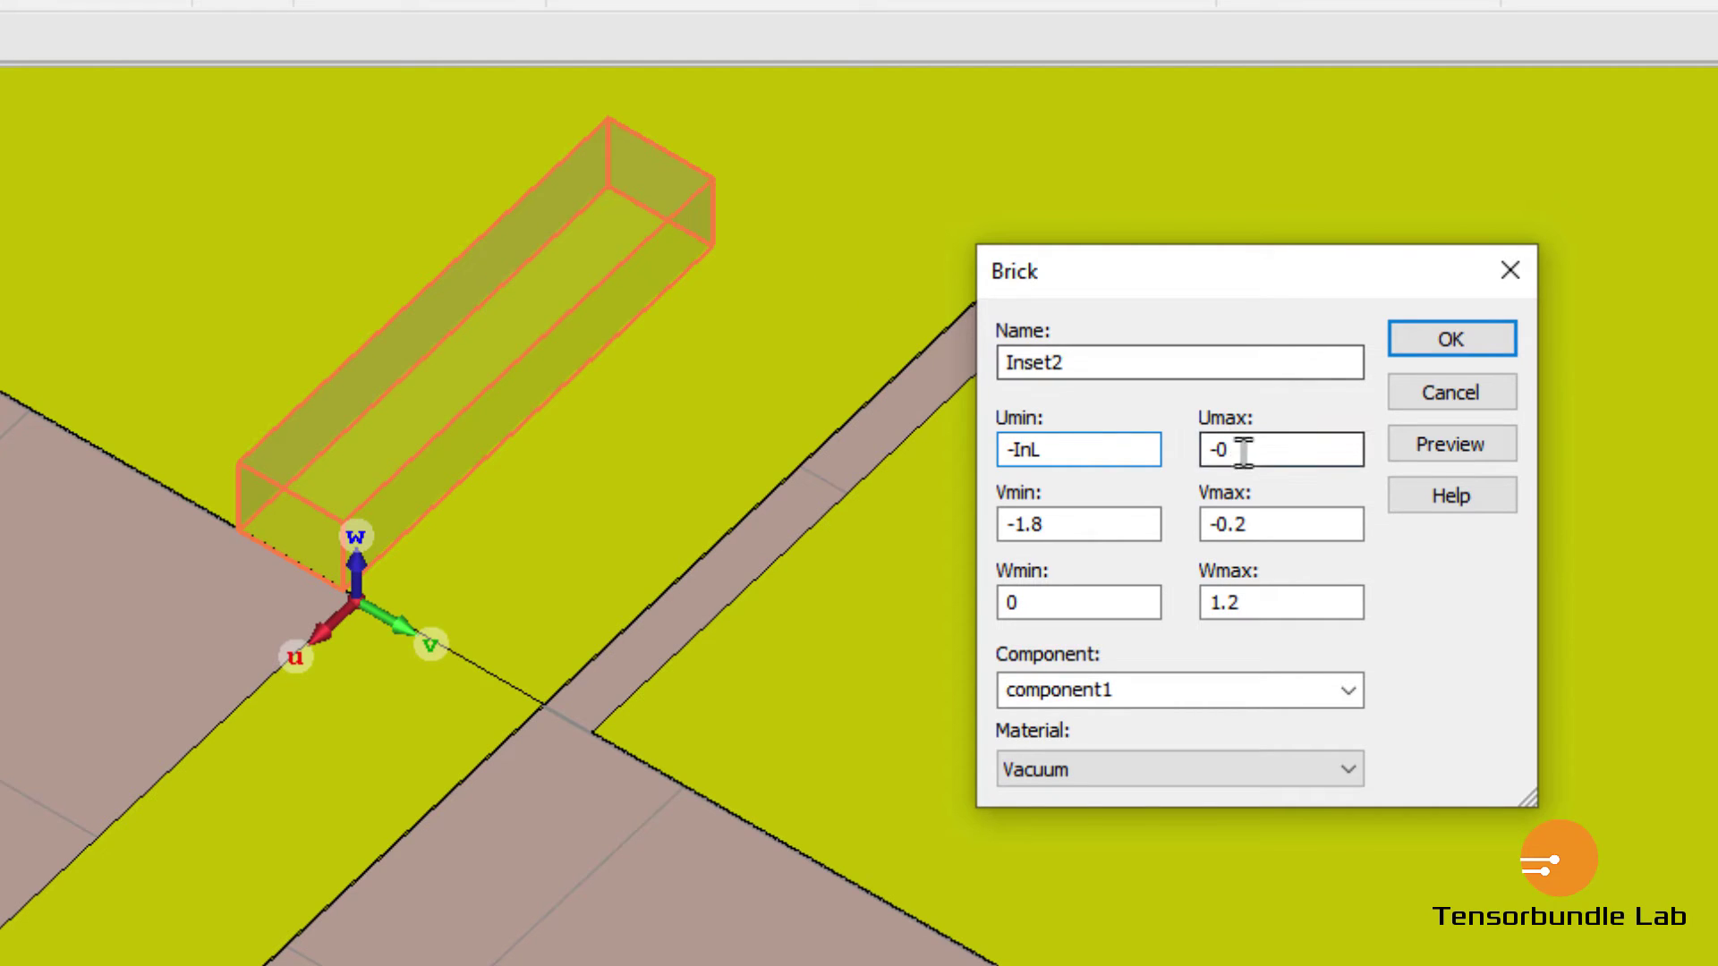
key("Tab")
type("0")
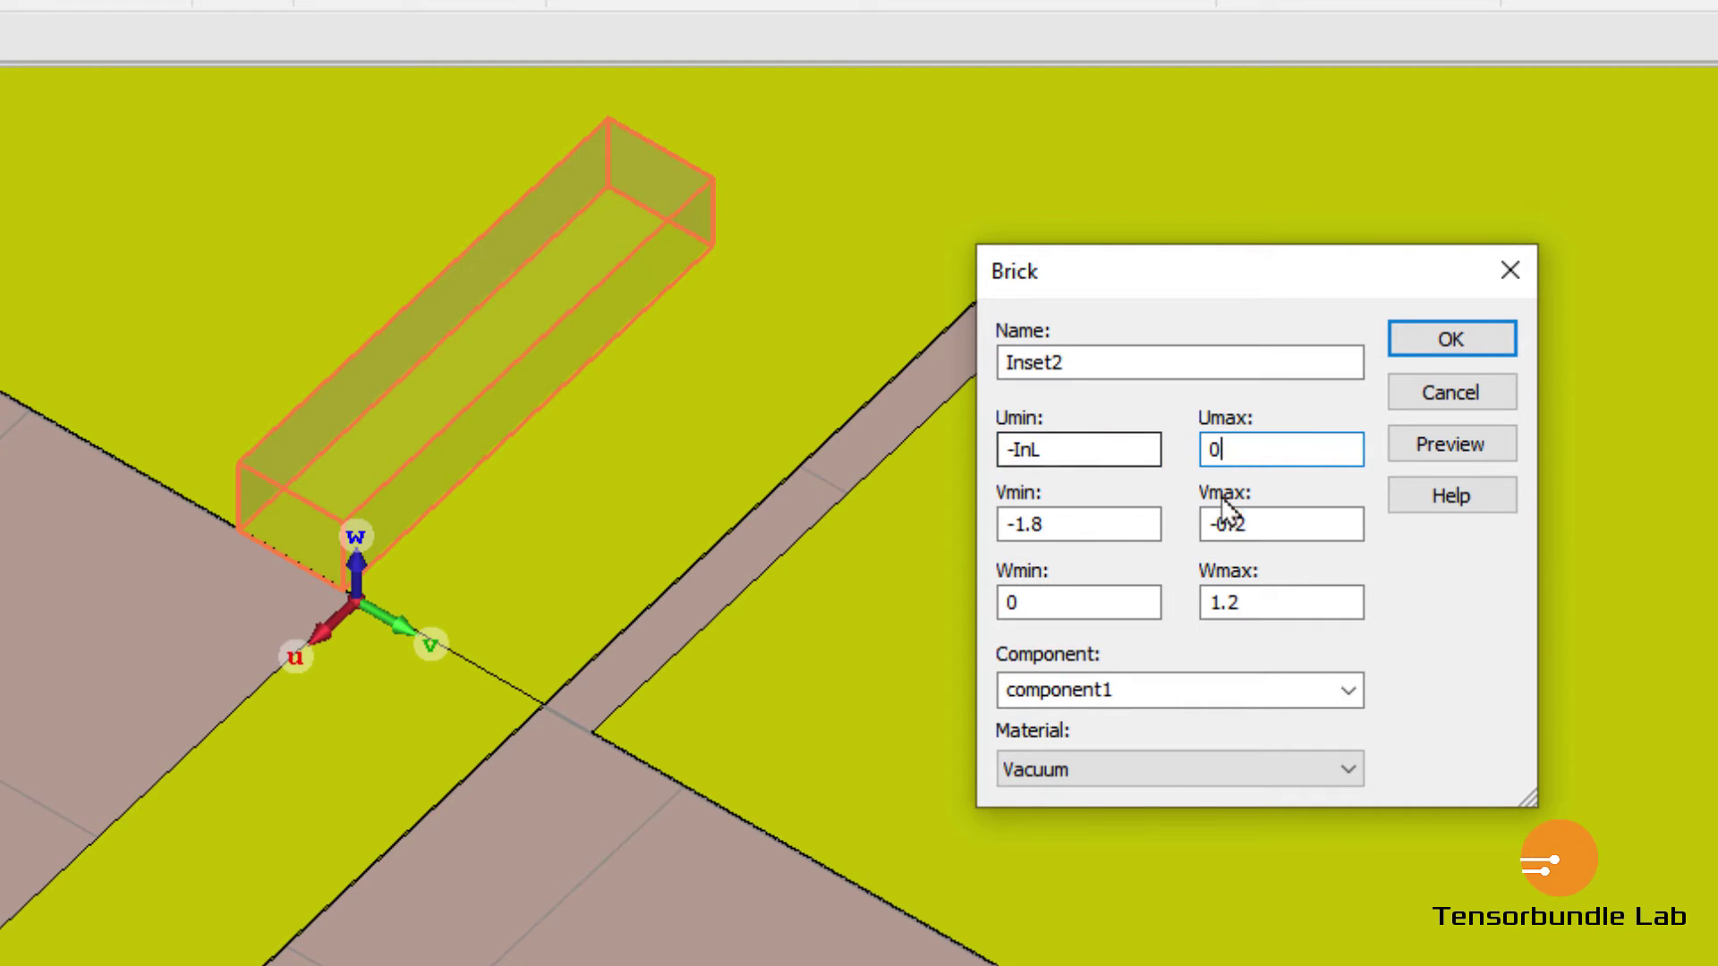
key("Tab")
left_click_drag(1021, 577, 1016, 581)
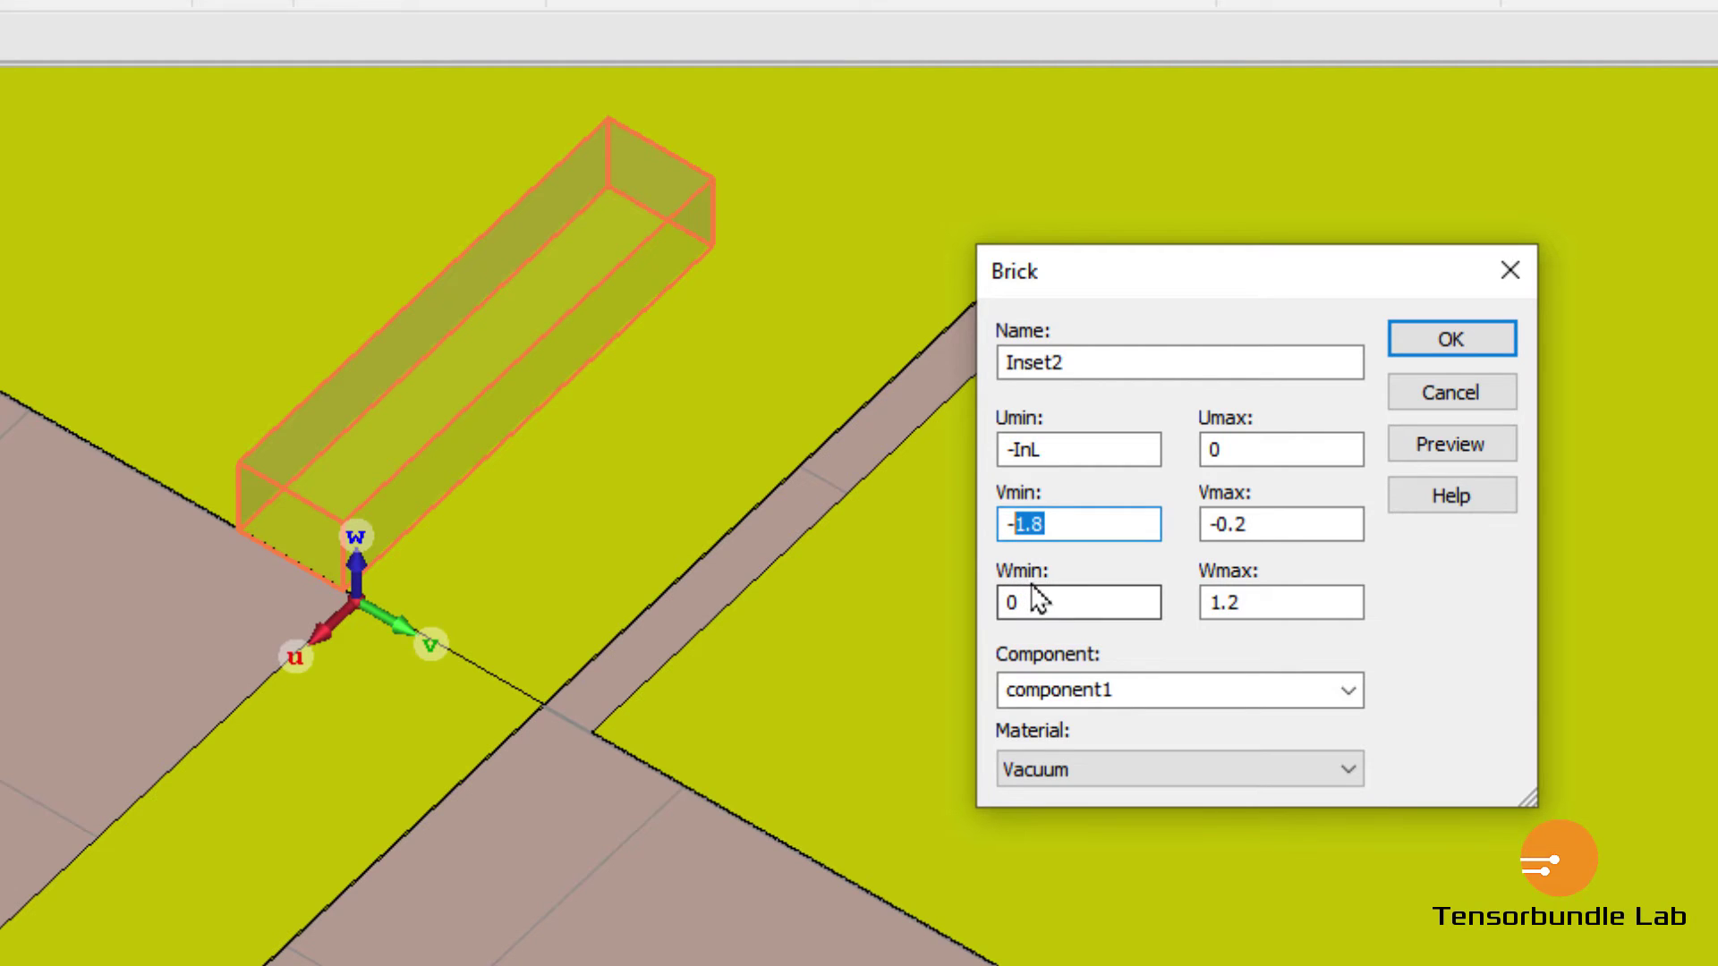
type("InW")
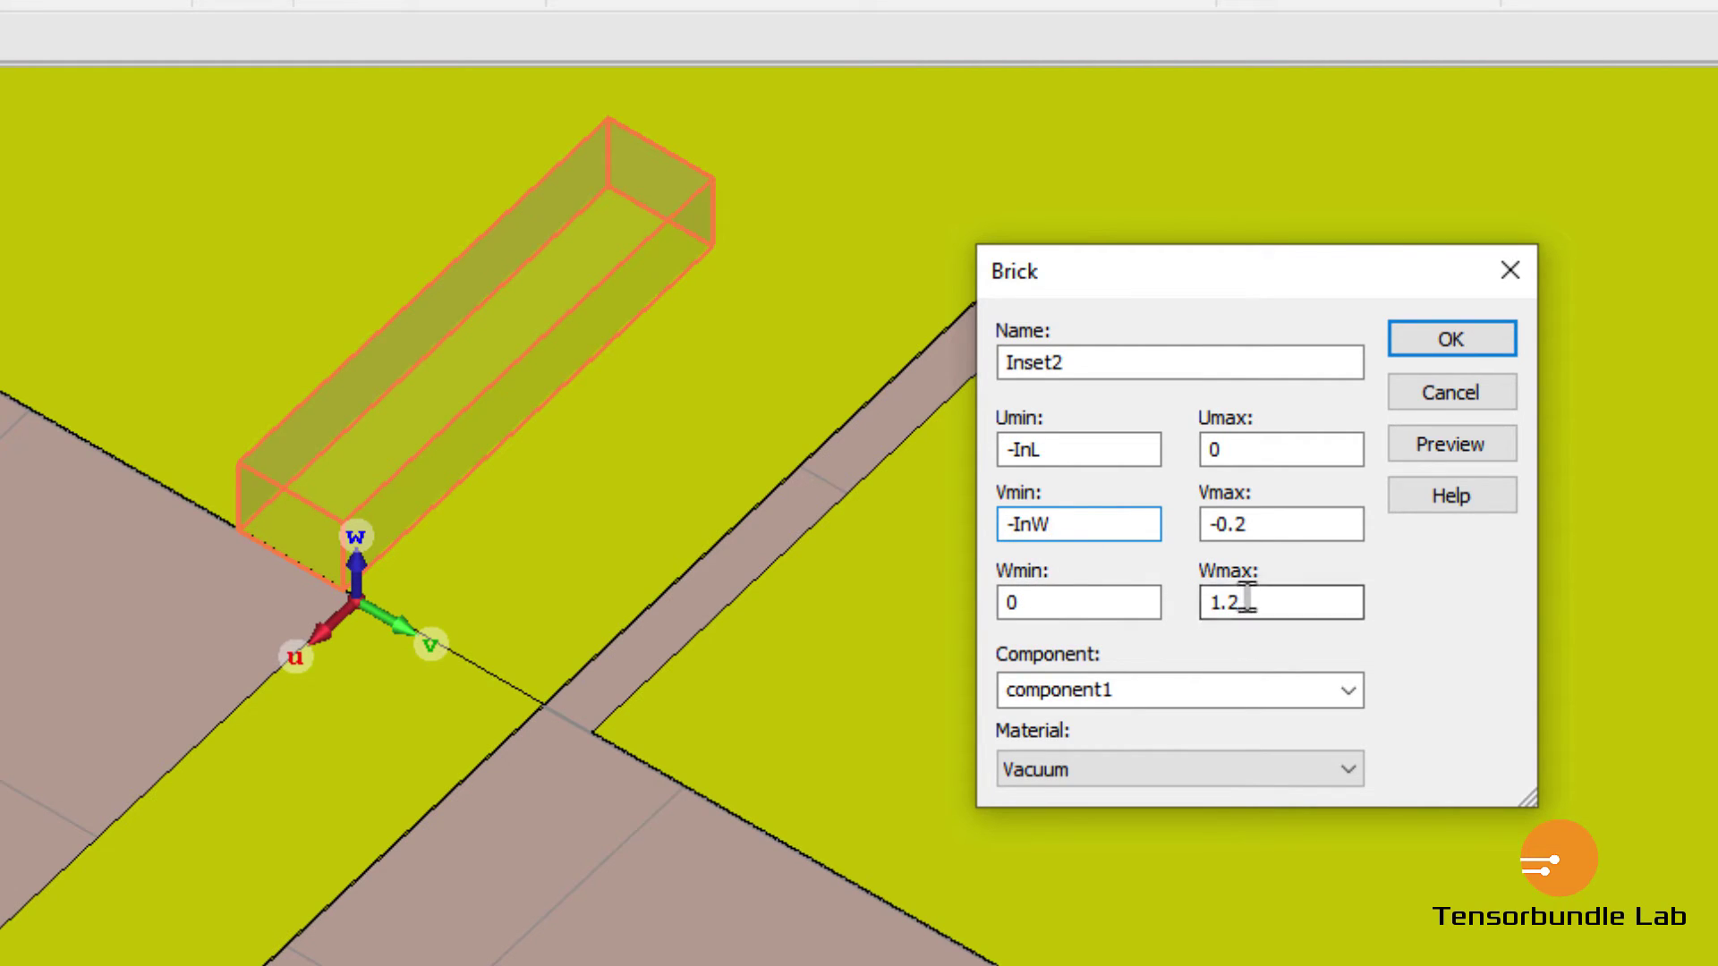
left_click_drag(1233, 598, 1085, 601)
type("Mt")
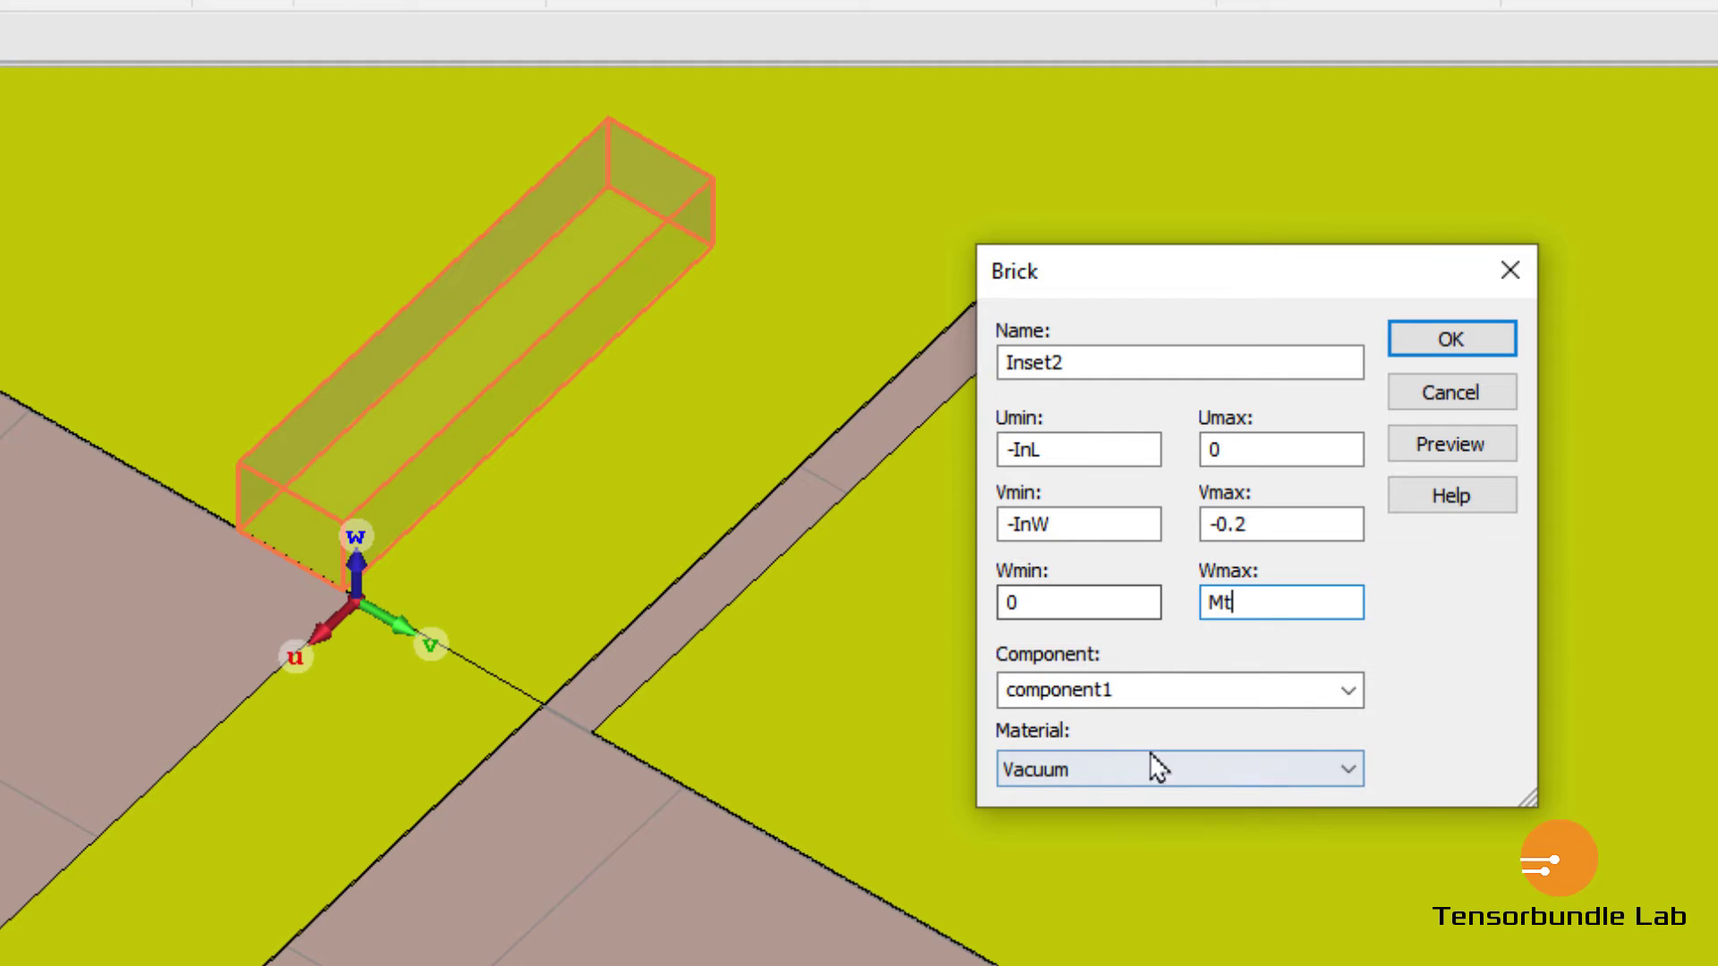
Create the Inset2 brick in Vacuum and cut its highlighted shape away from the patch.
left_click(1444, 346)
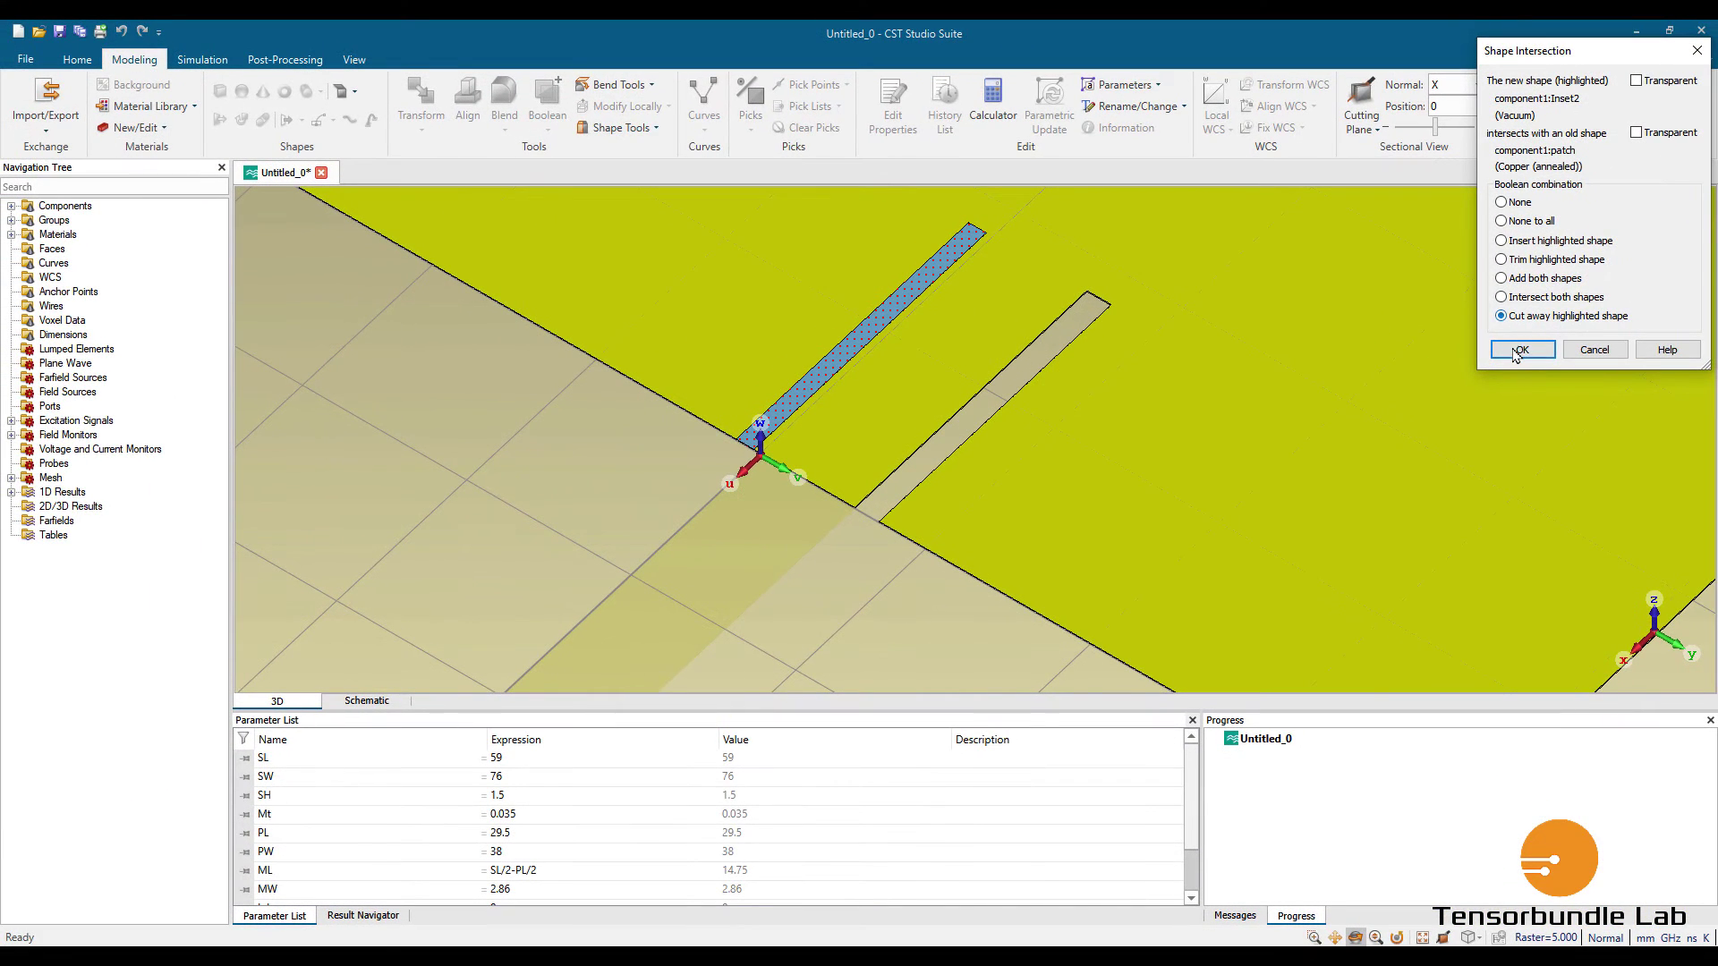
left_click(1519, 349)
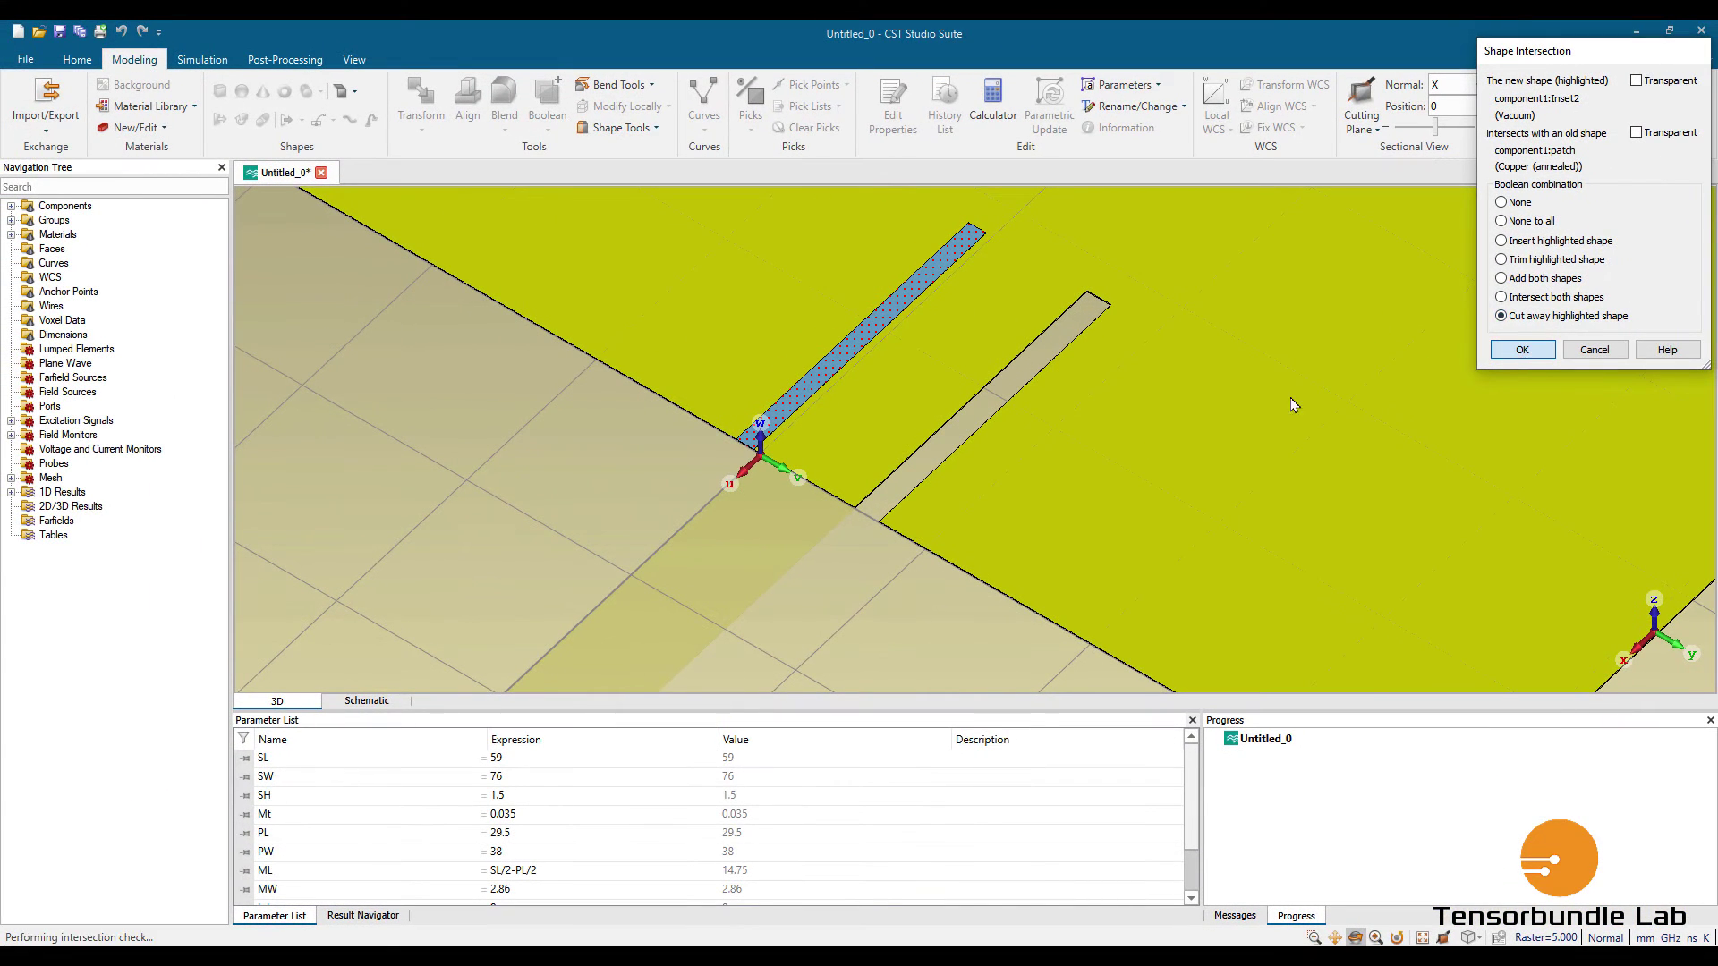
scroll(921, 518, "down", 5)
scroll(1029, 521, "up", 3)
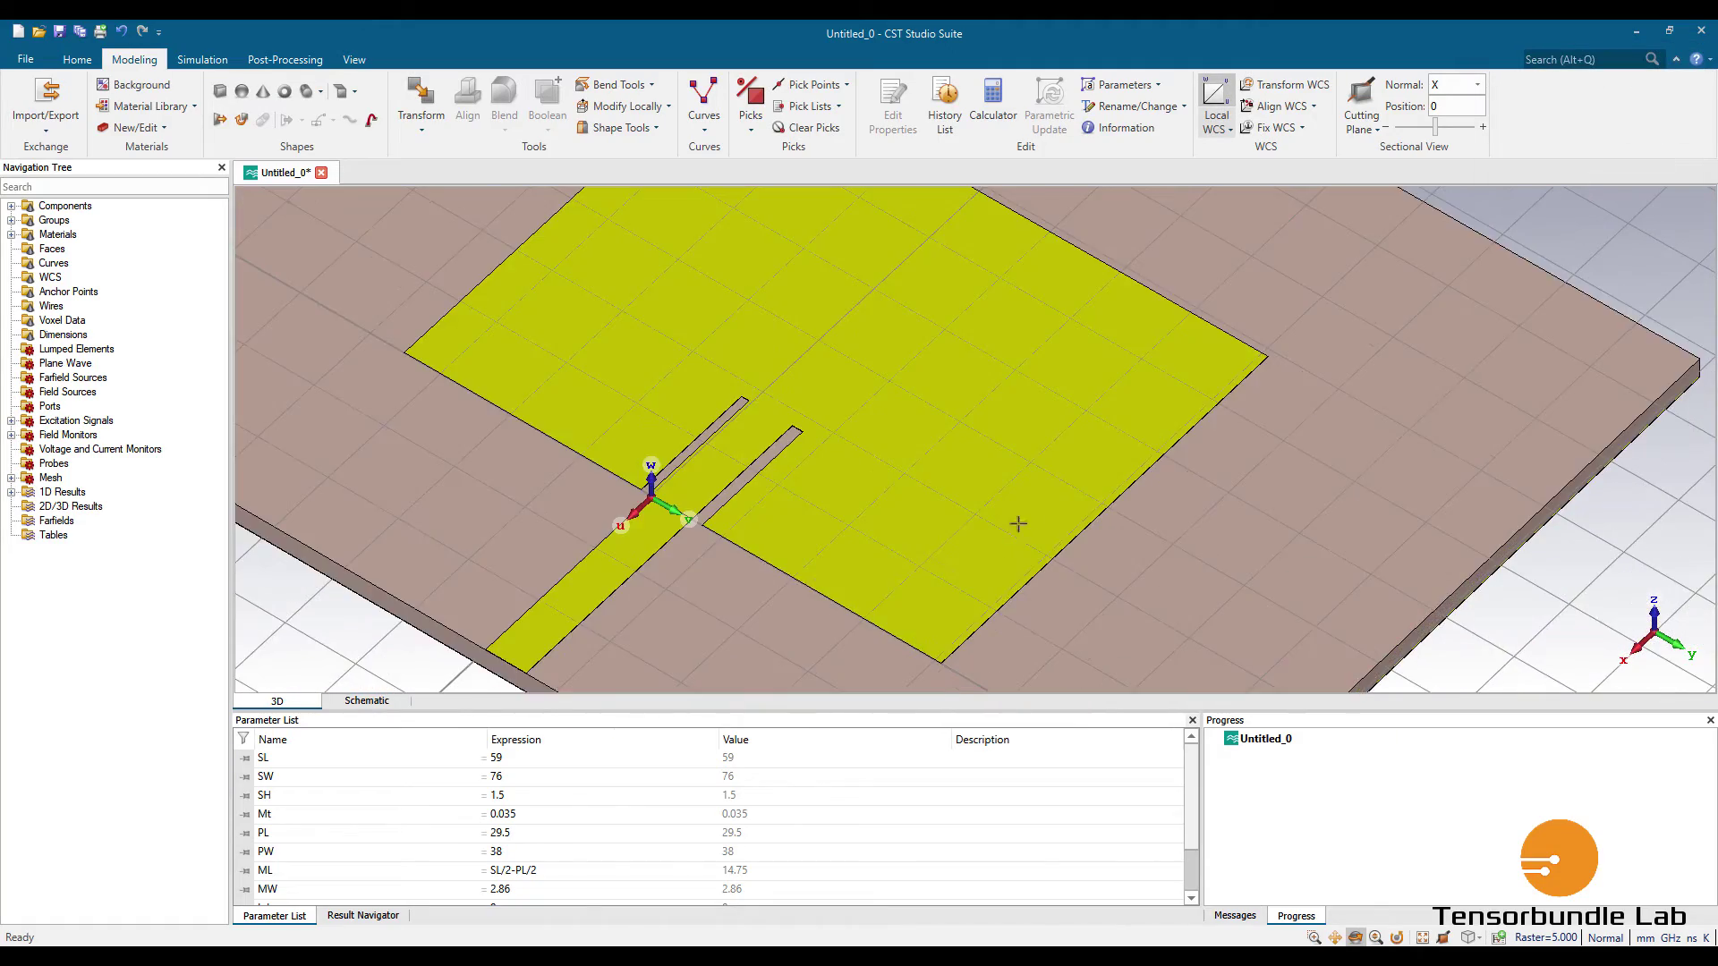
scroll(965, 526, "down", 2)
Pick the thin end face of the microstrip feed at the substrate edge.
left_click_drag(1002, 465, 825, 499)
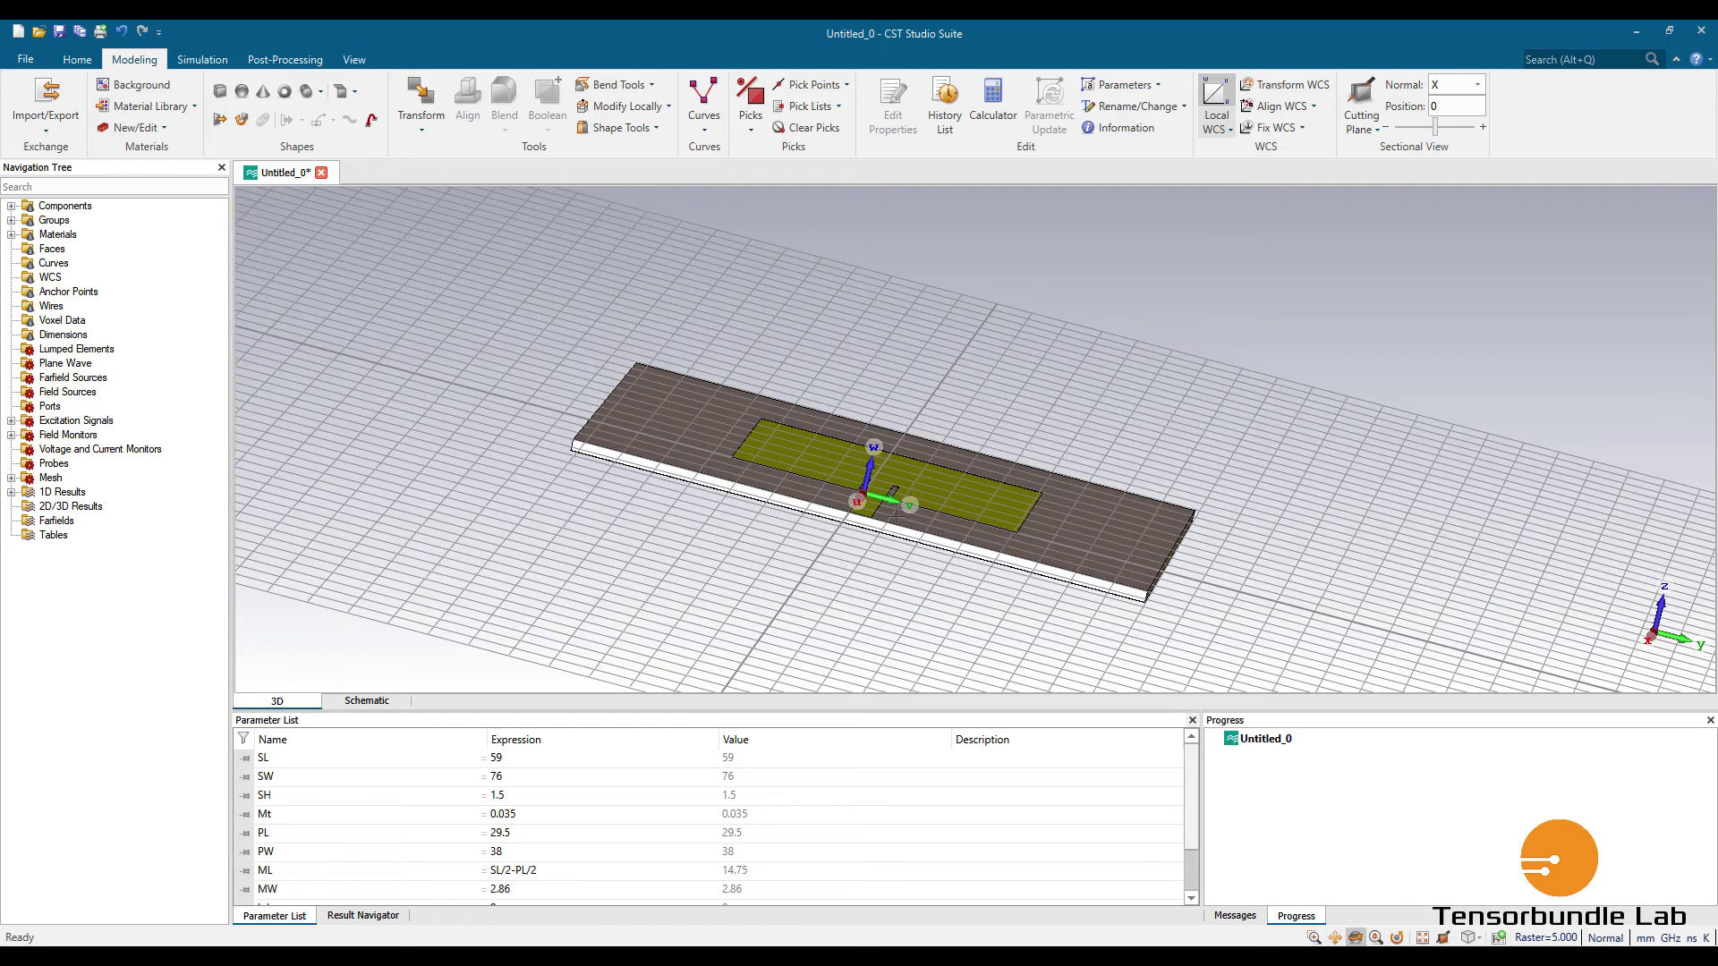
scroll(825, 498, "up", 6)
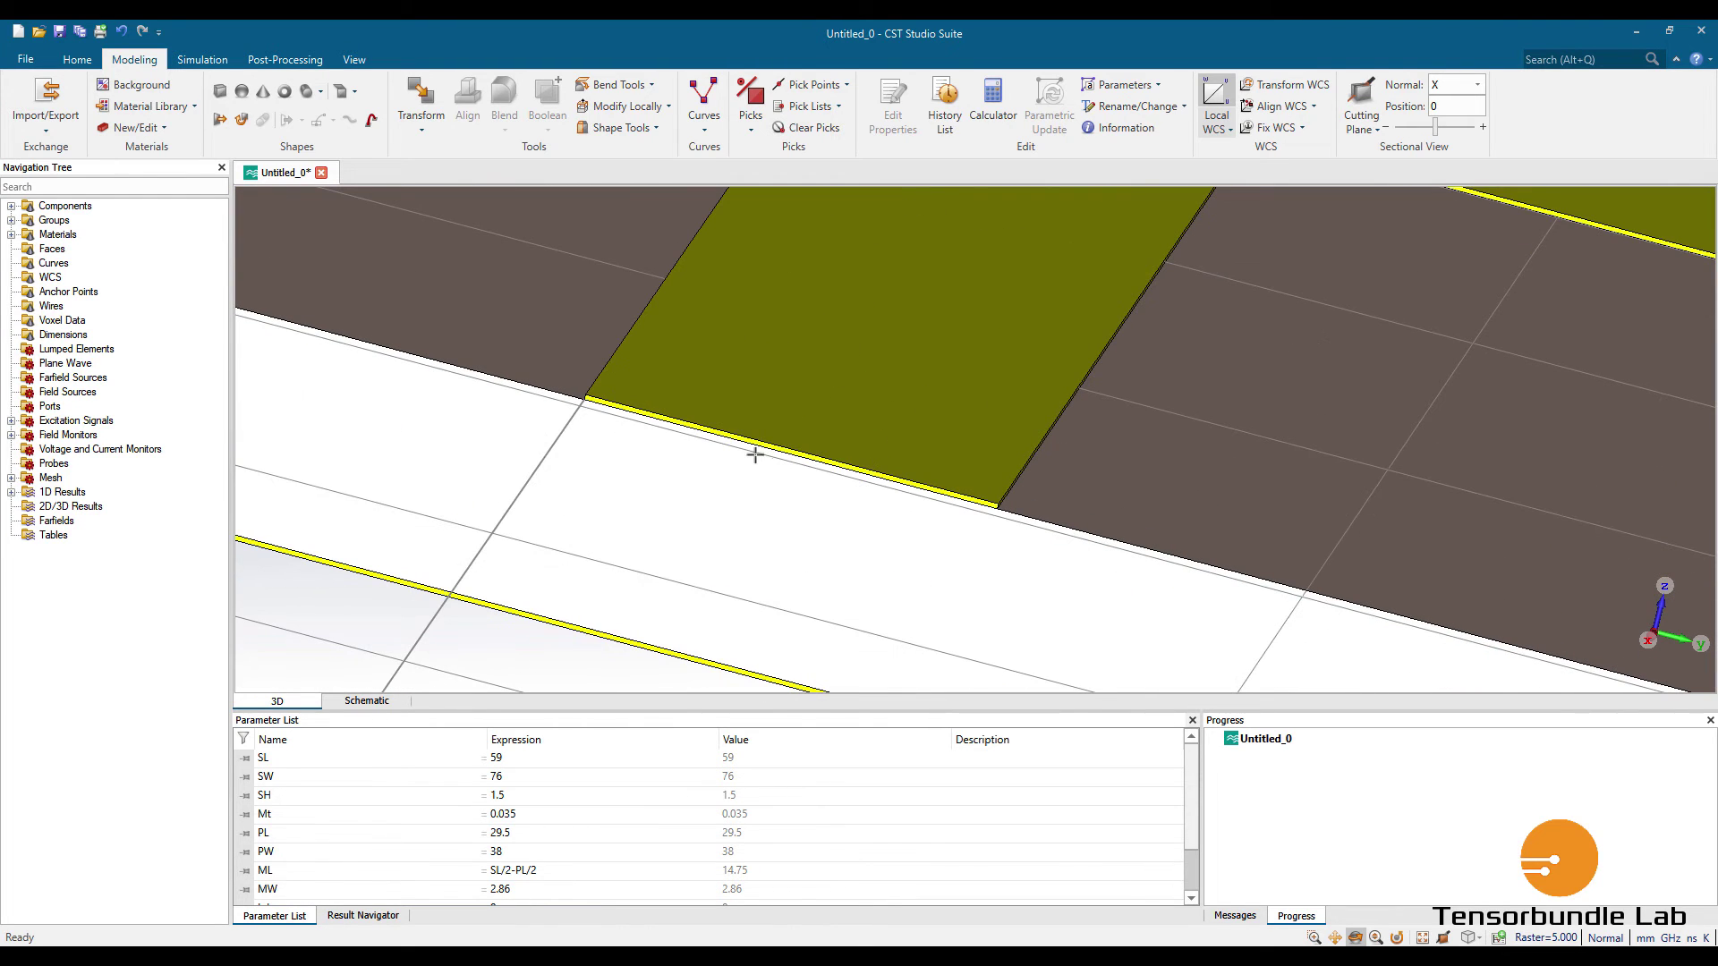
scroll(750, 447, "down", 3)
key("w")
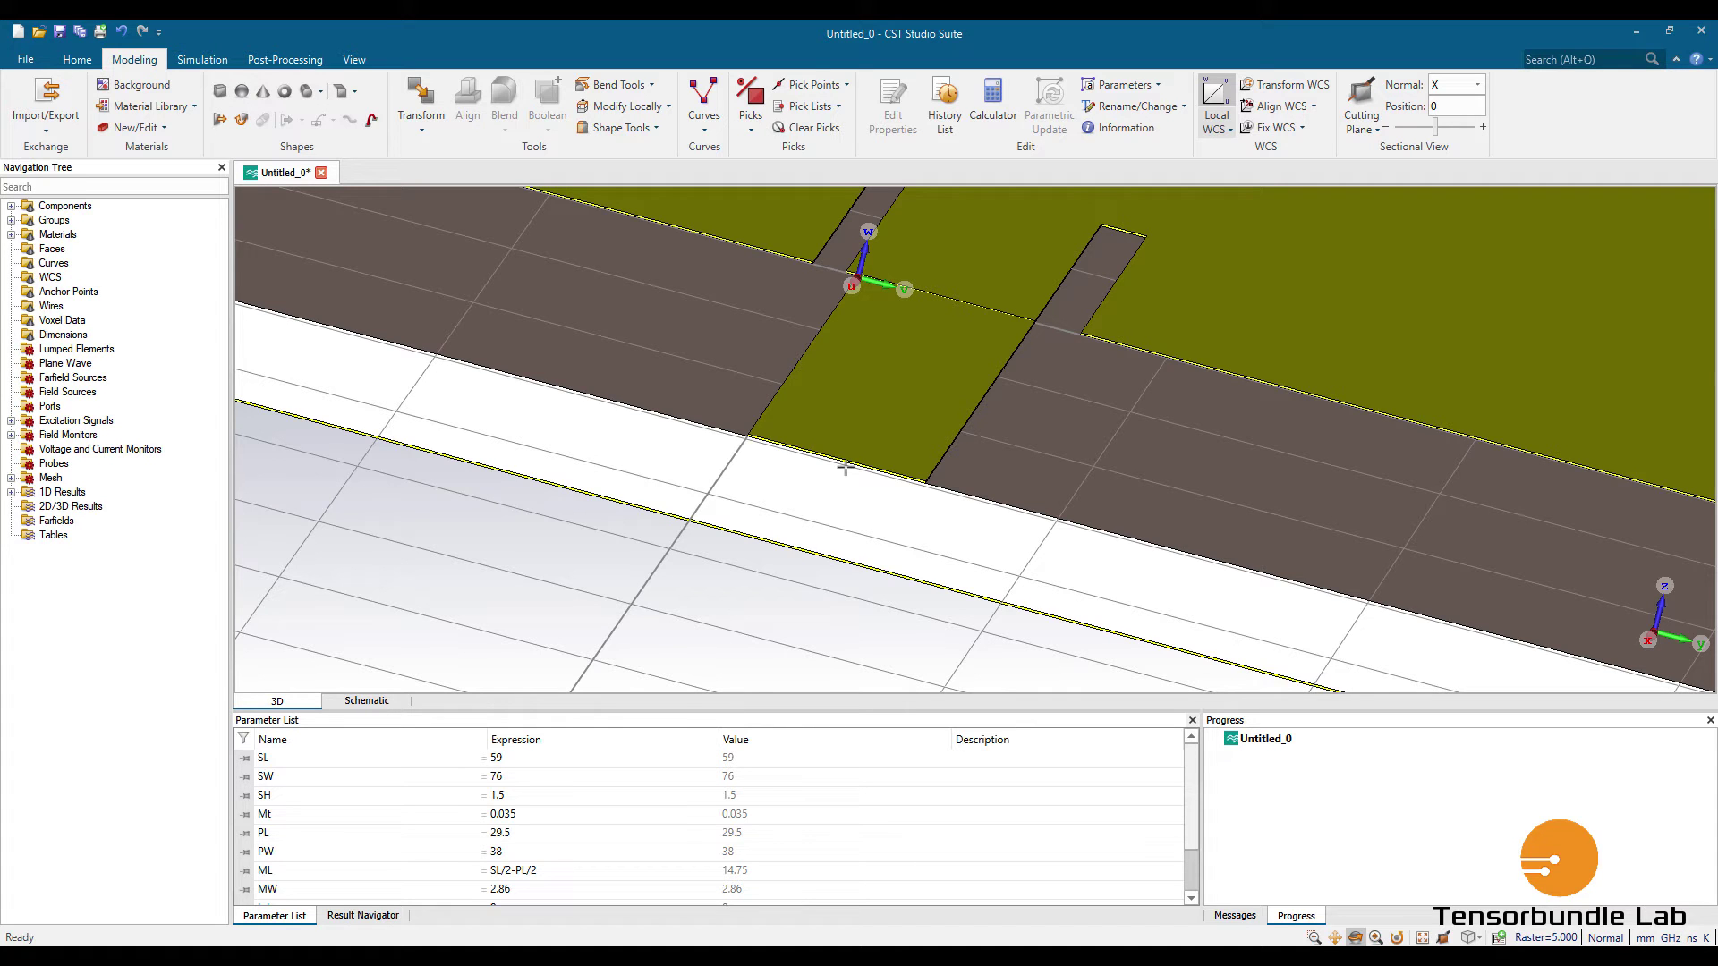
scroll(844, 466, "down", 5)
scroll(1036, 345, "up", 3)
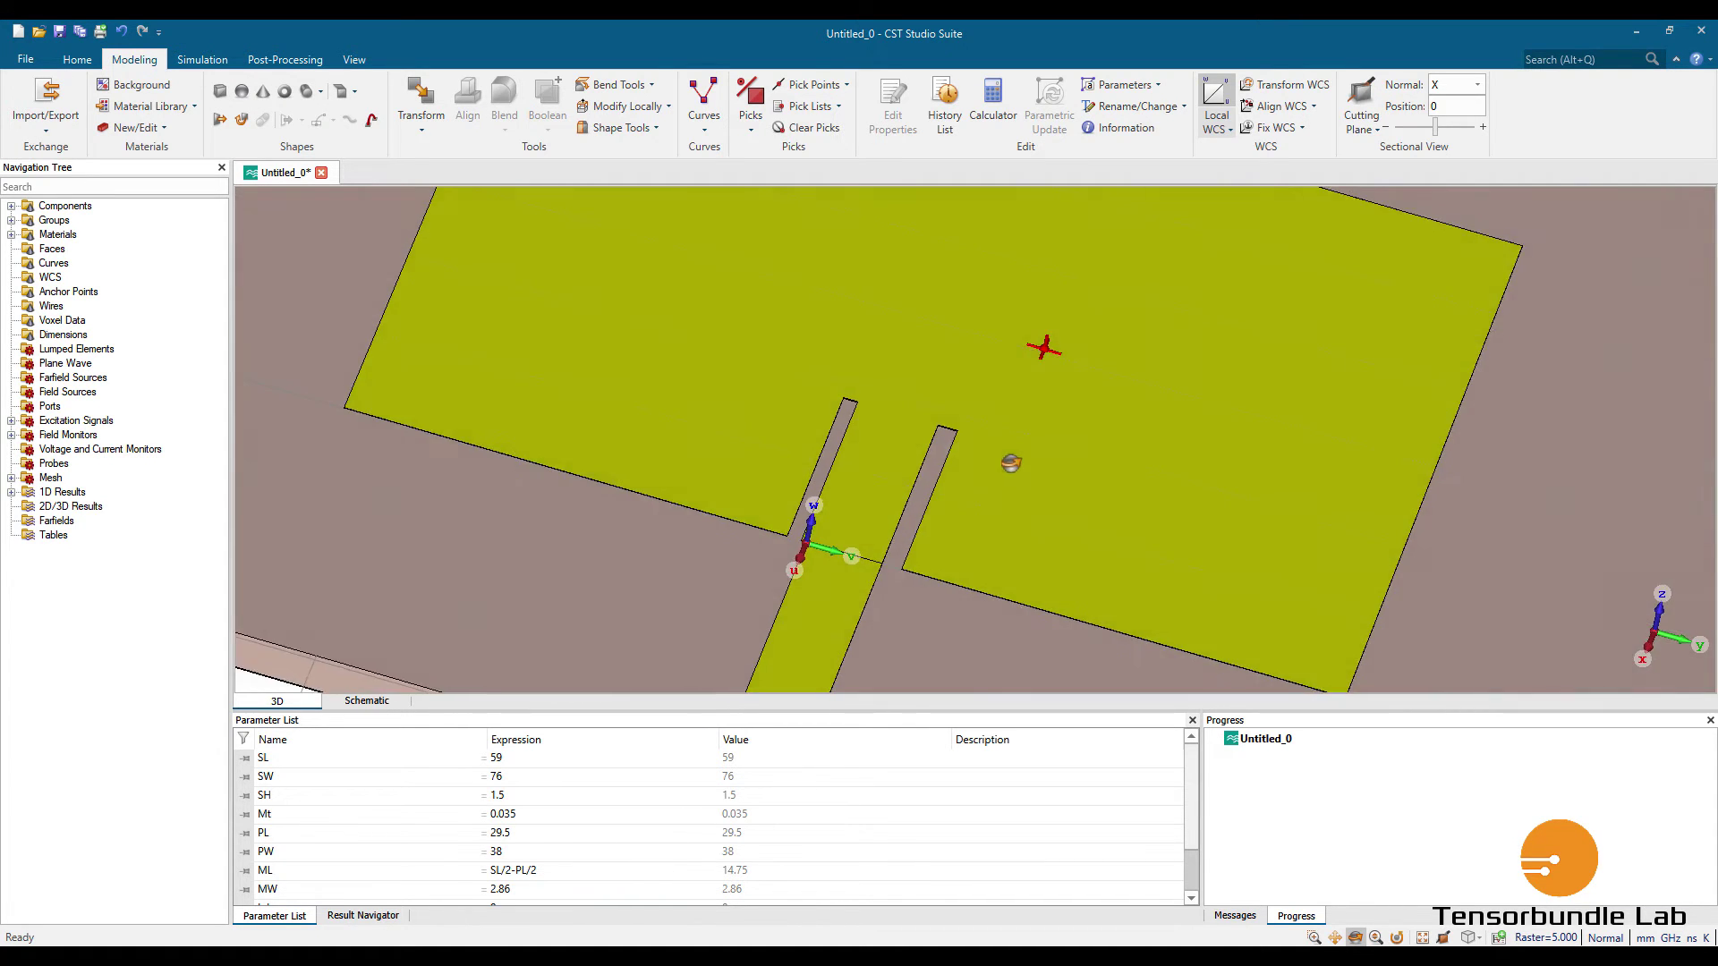
scroll(1042, 345, "down", 2)
scroll(776, 505, "up", 5)
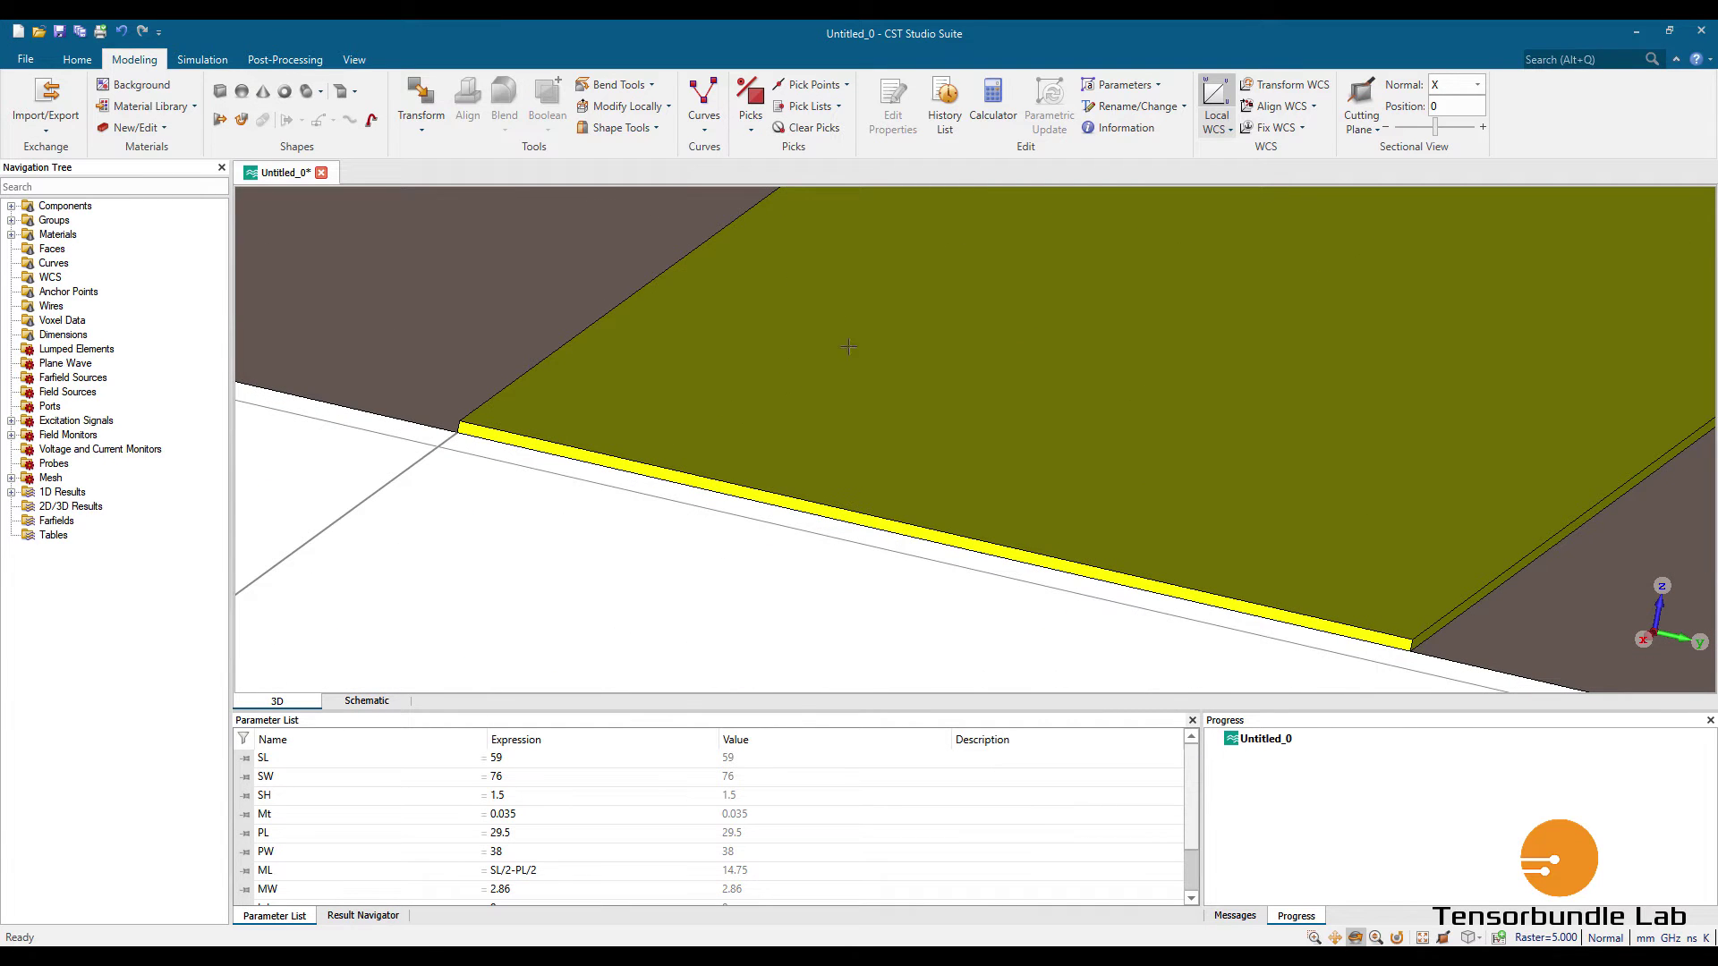
left_click(753, 118)
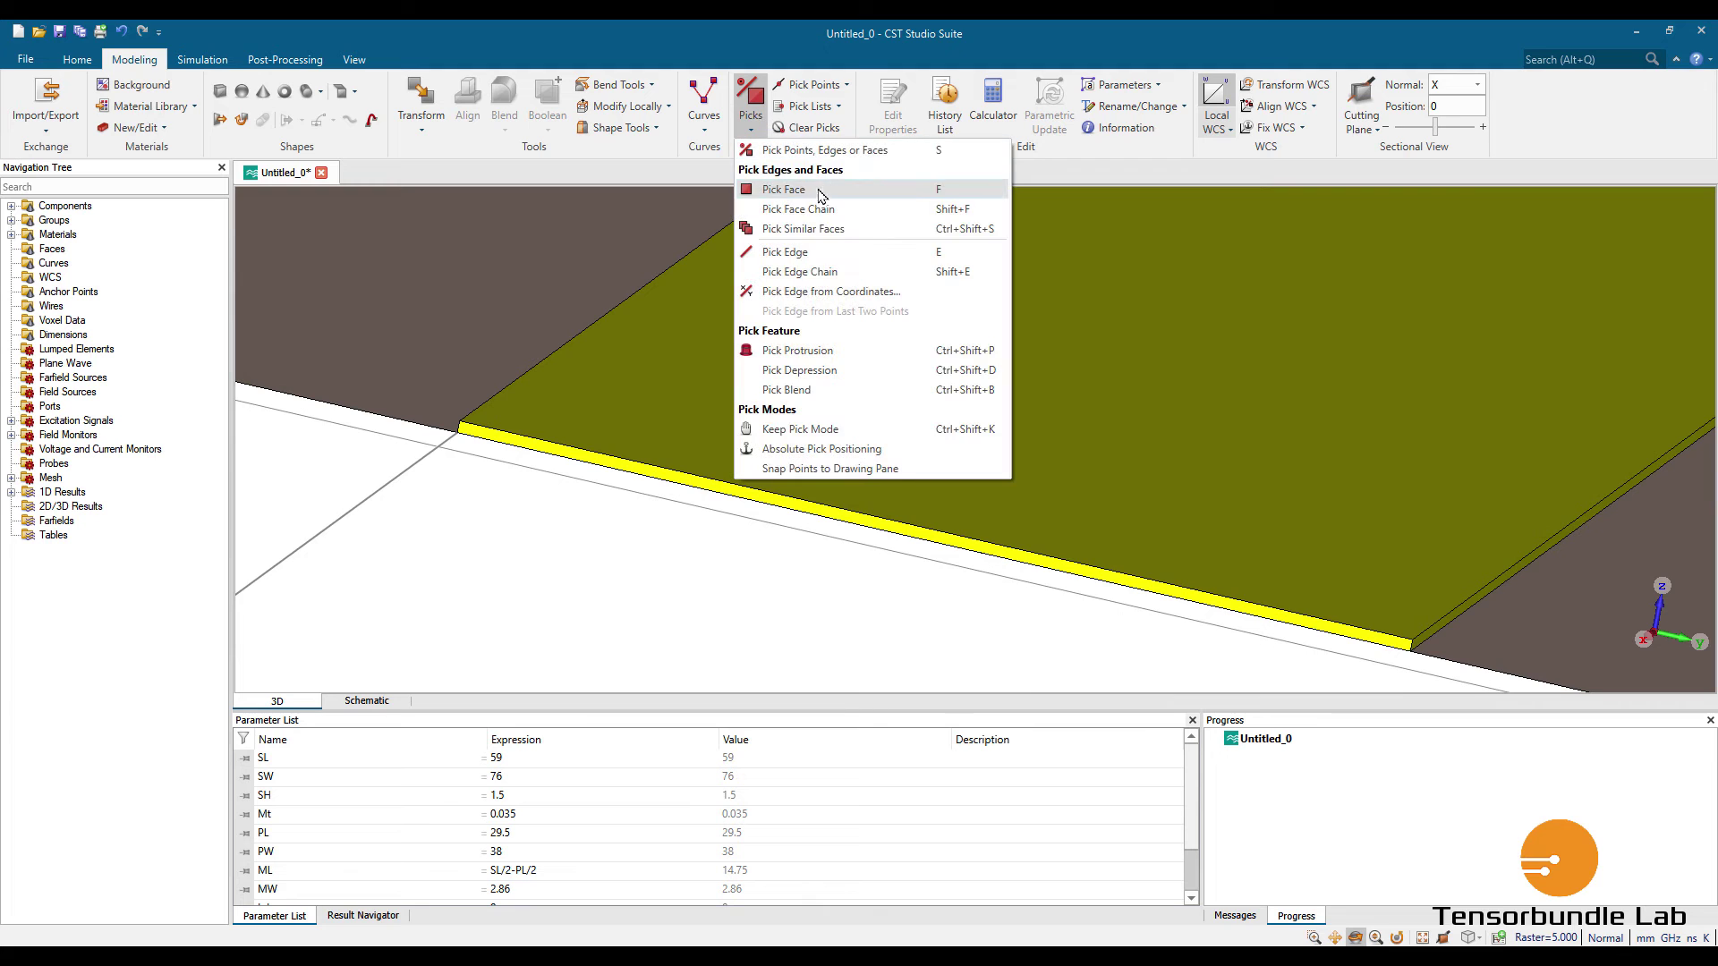
left_click(785, 190)
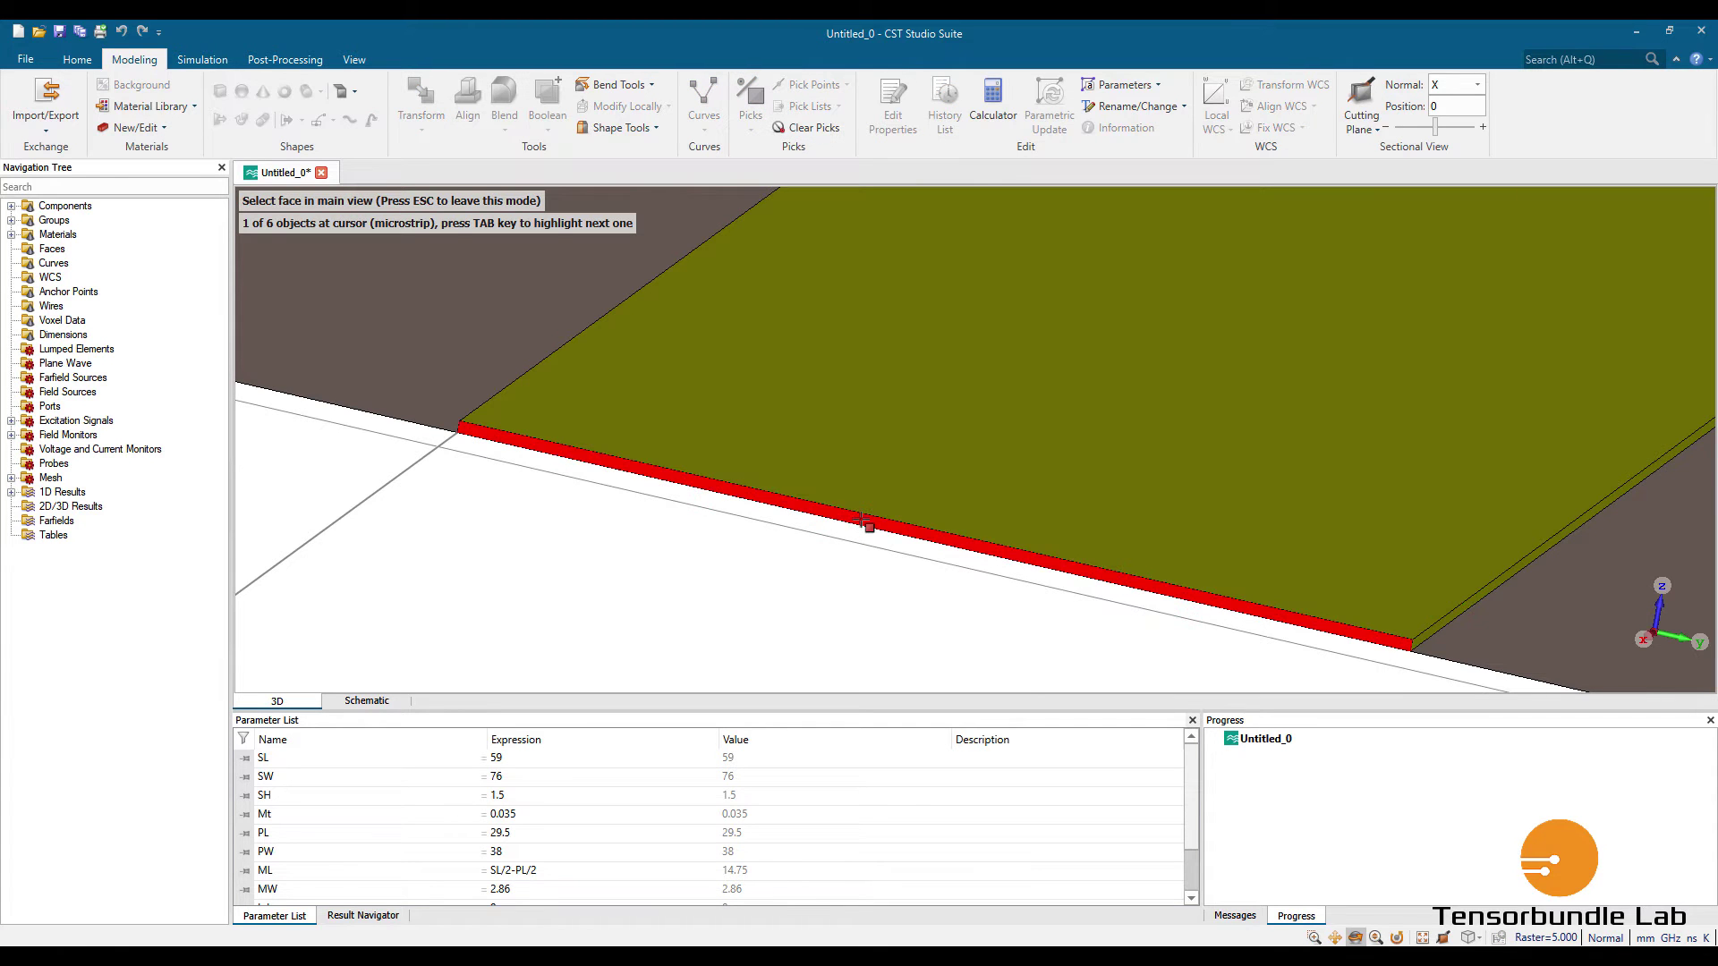
left_click(864, 521)
key("w")
scroll(881, 555, "down", 3)
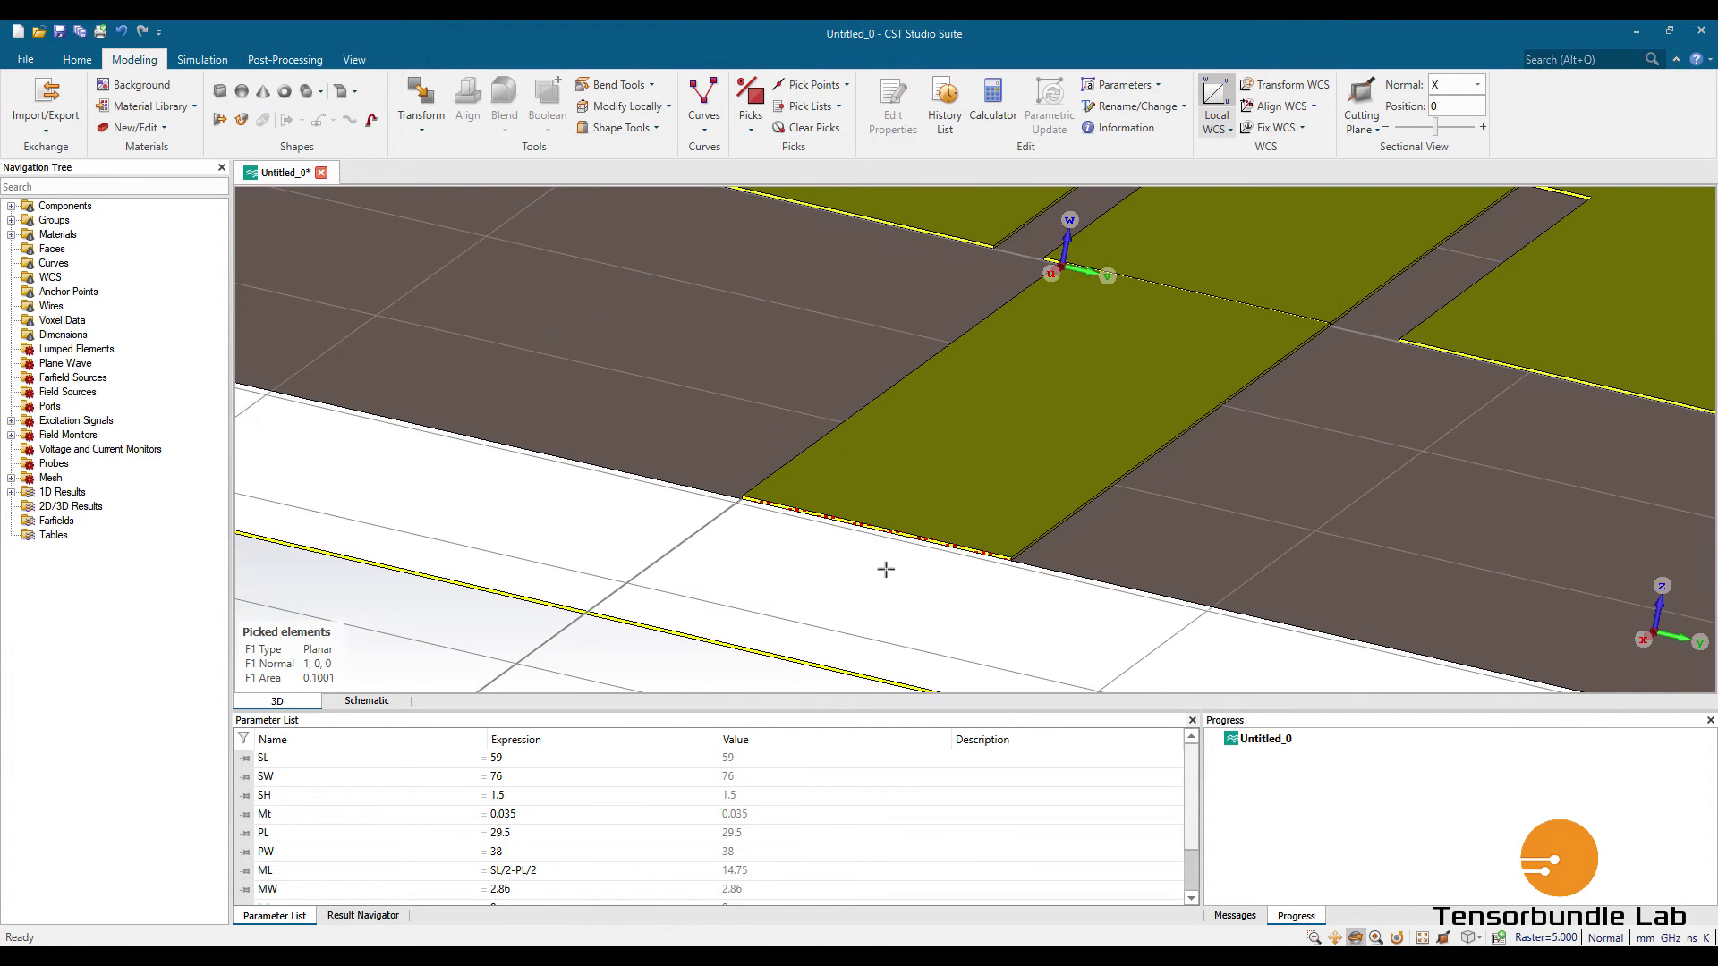
scroll(885, 569, "up", 2)
scroll(890, 559, "down", 2)
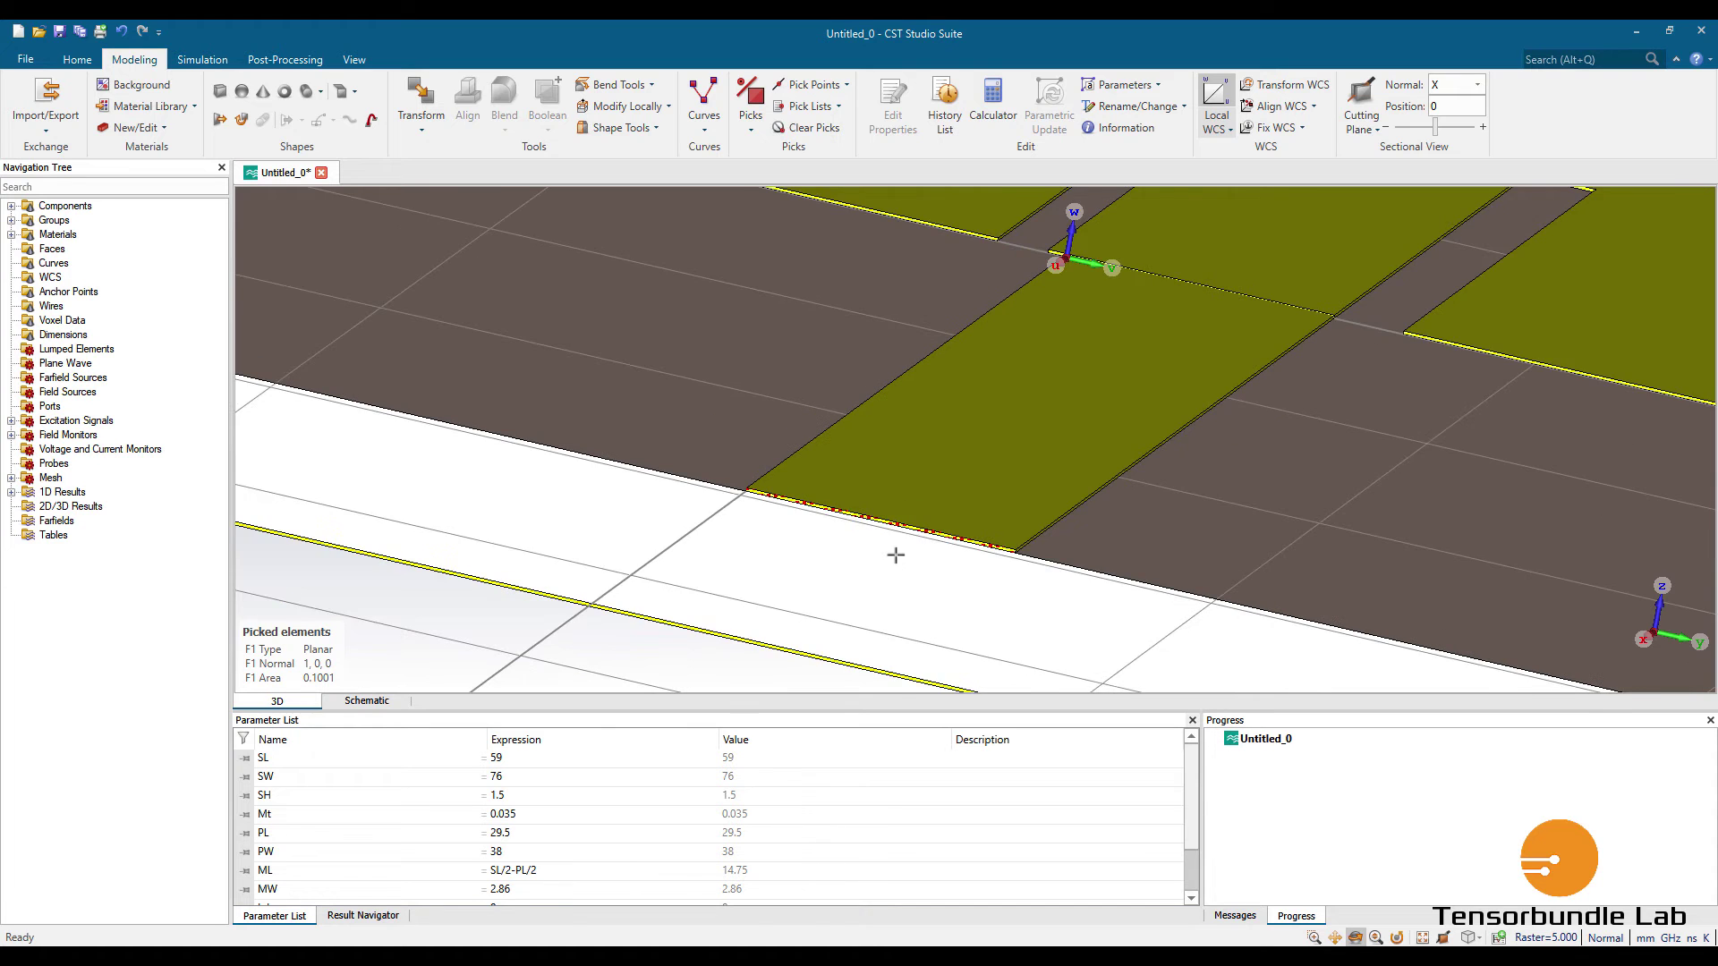
scroll(896, 555, "up", 2)
Run the Calculate port extension coefficient macro for the picked microstrip face and select the calculated k value.
left_click(77, 64)
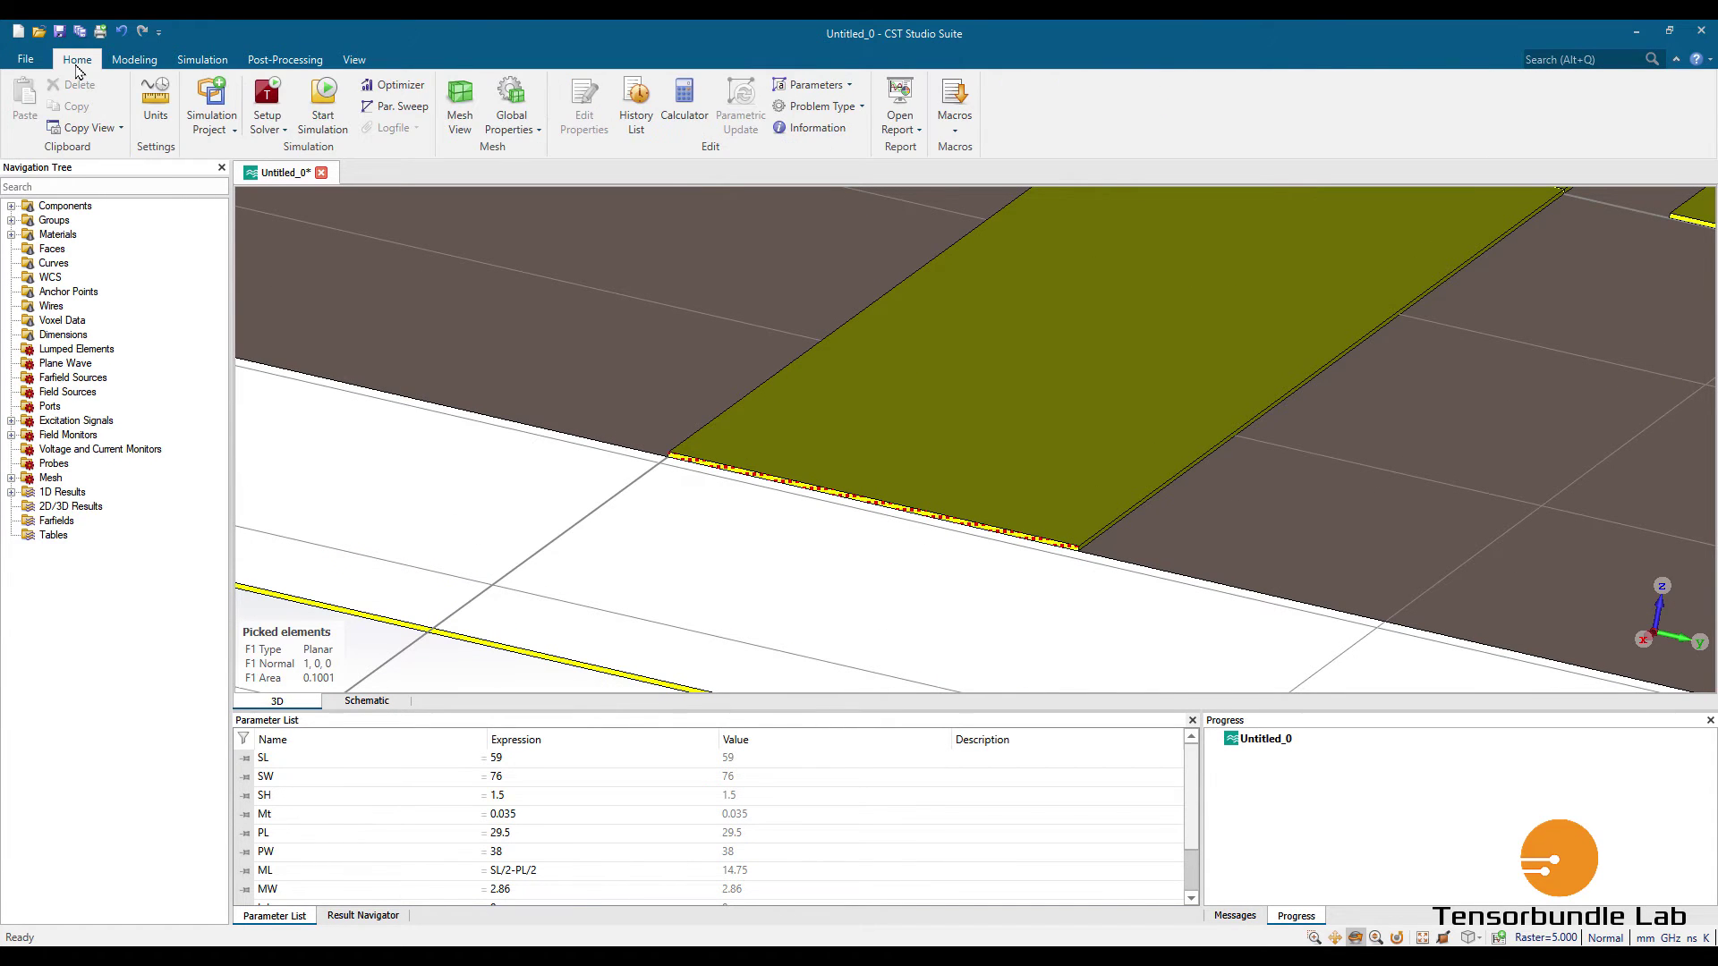
left_click(954, 115)
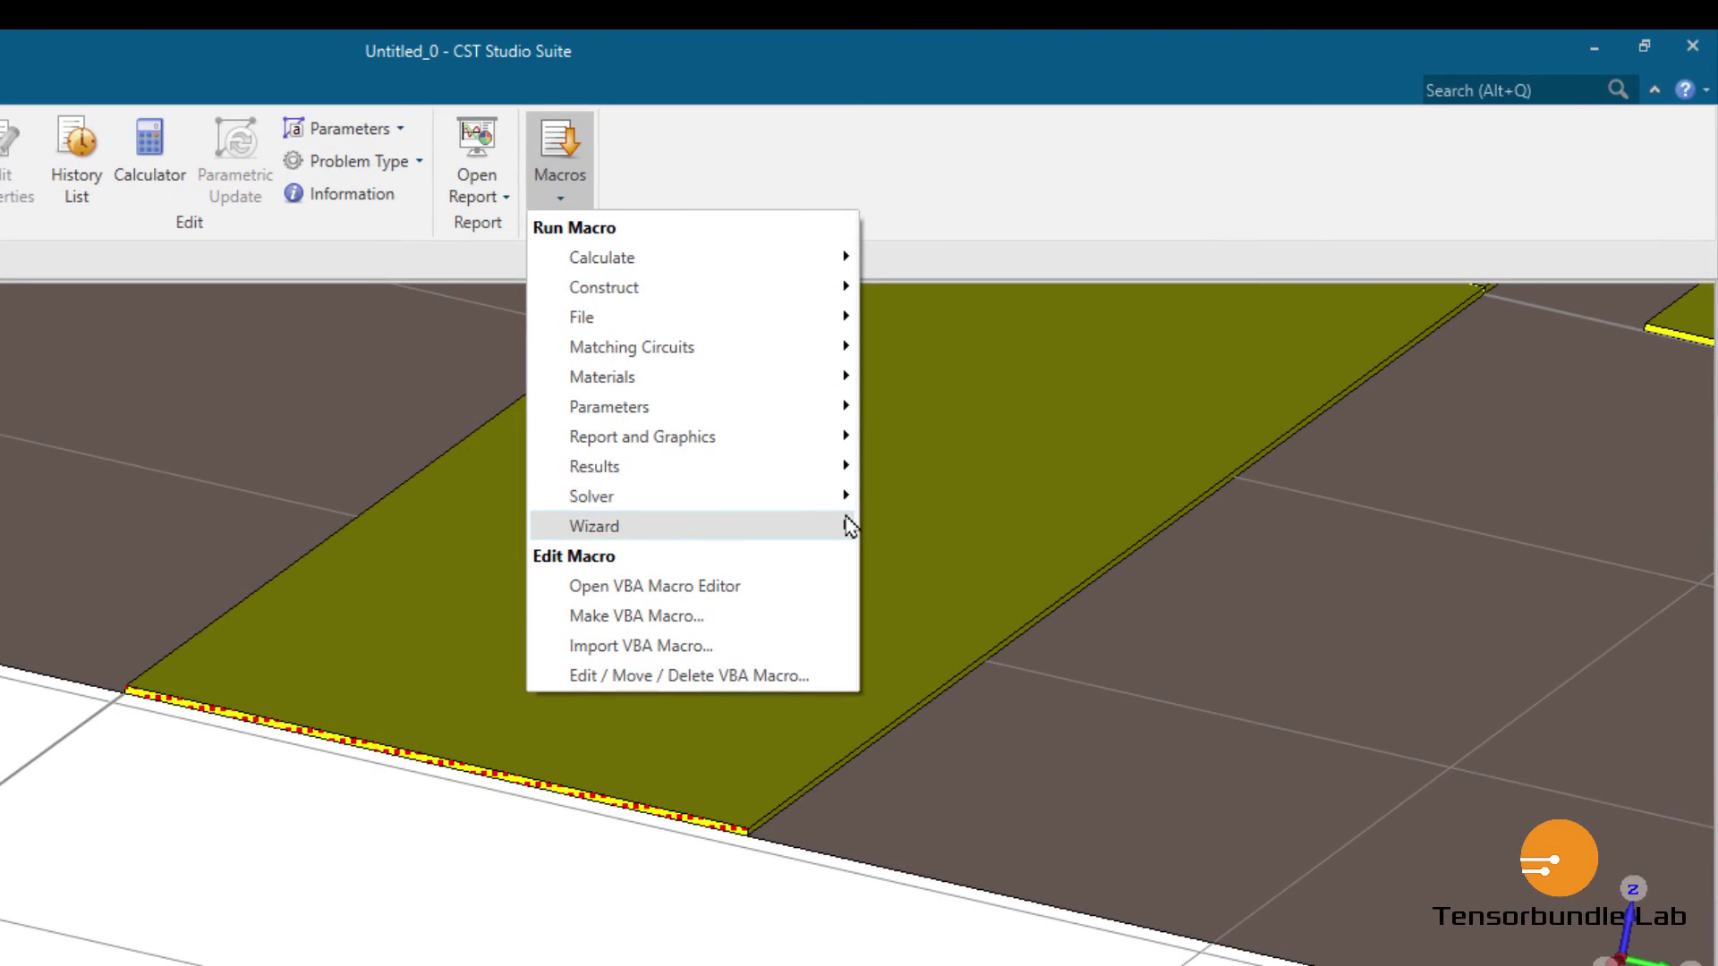
mouse_move(841, 498)
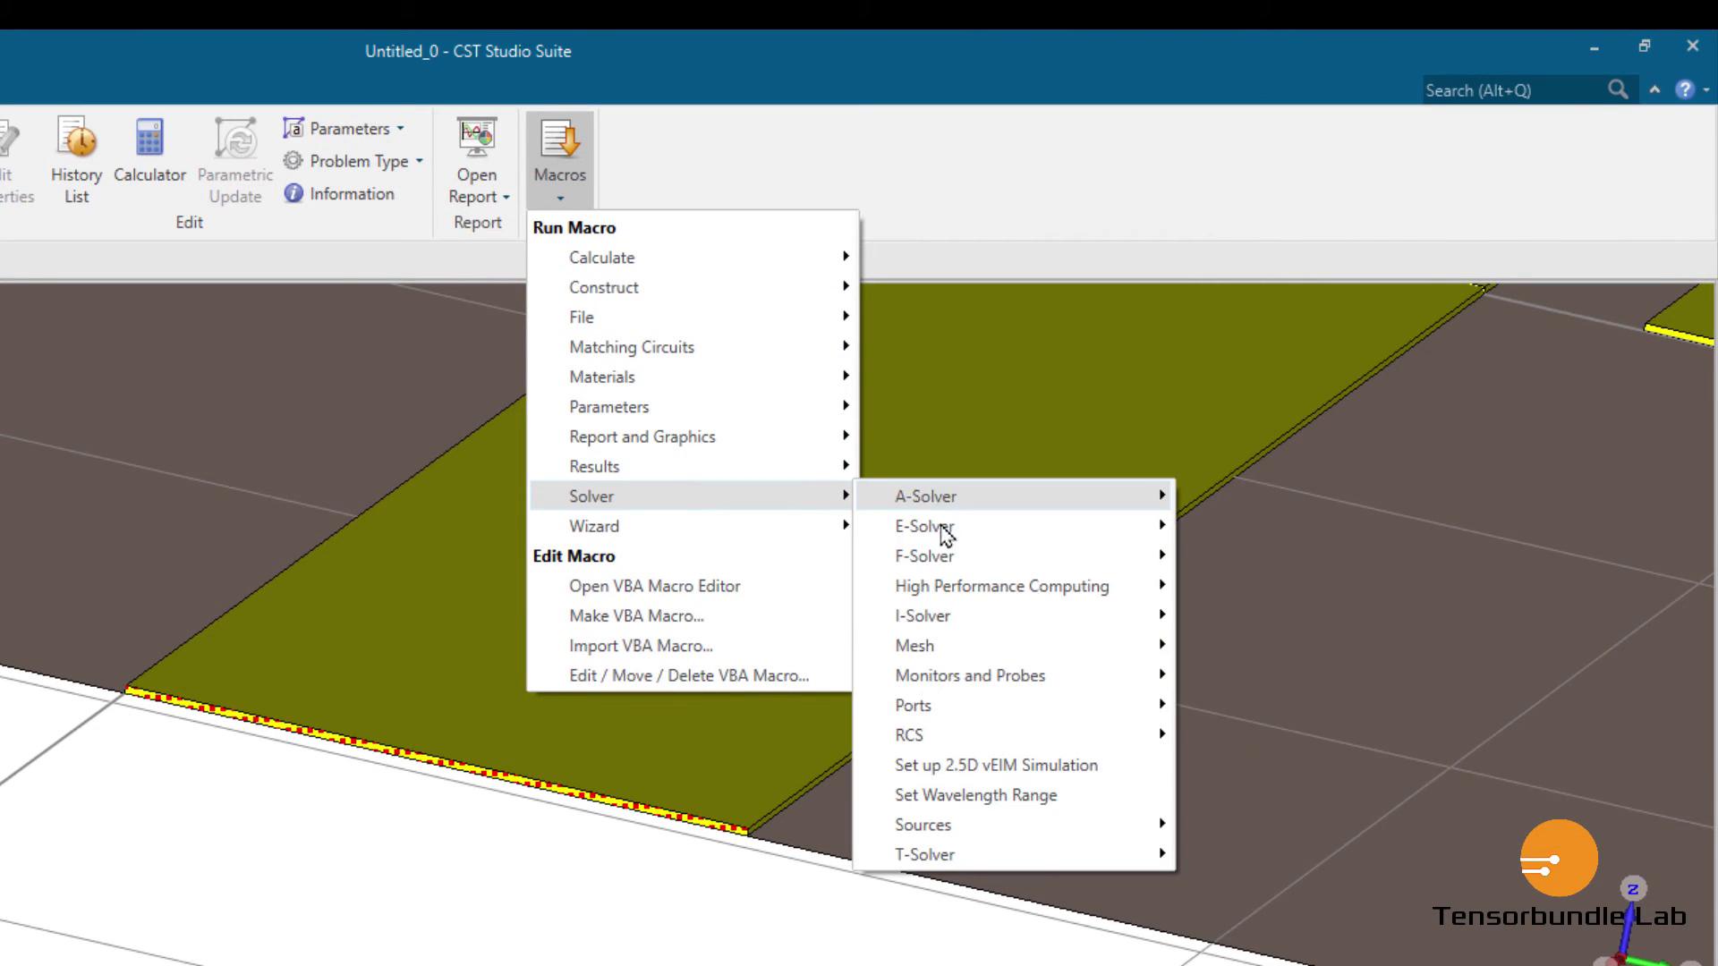
mouse_move(1147, 714)
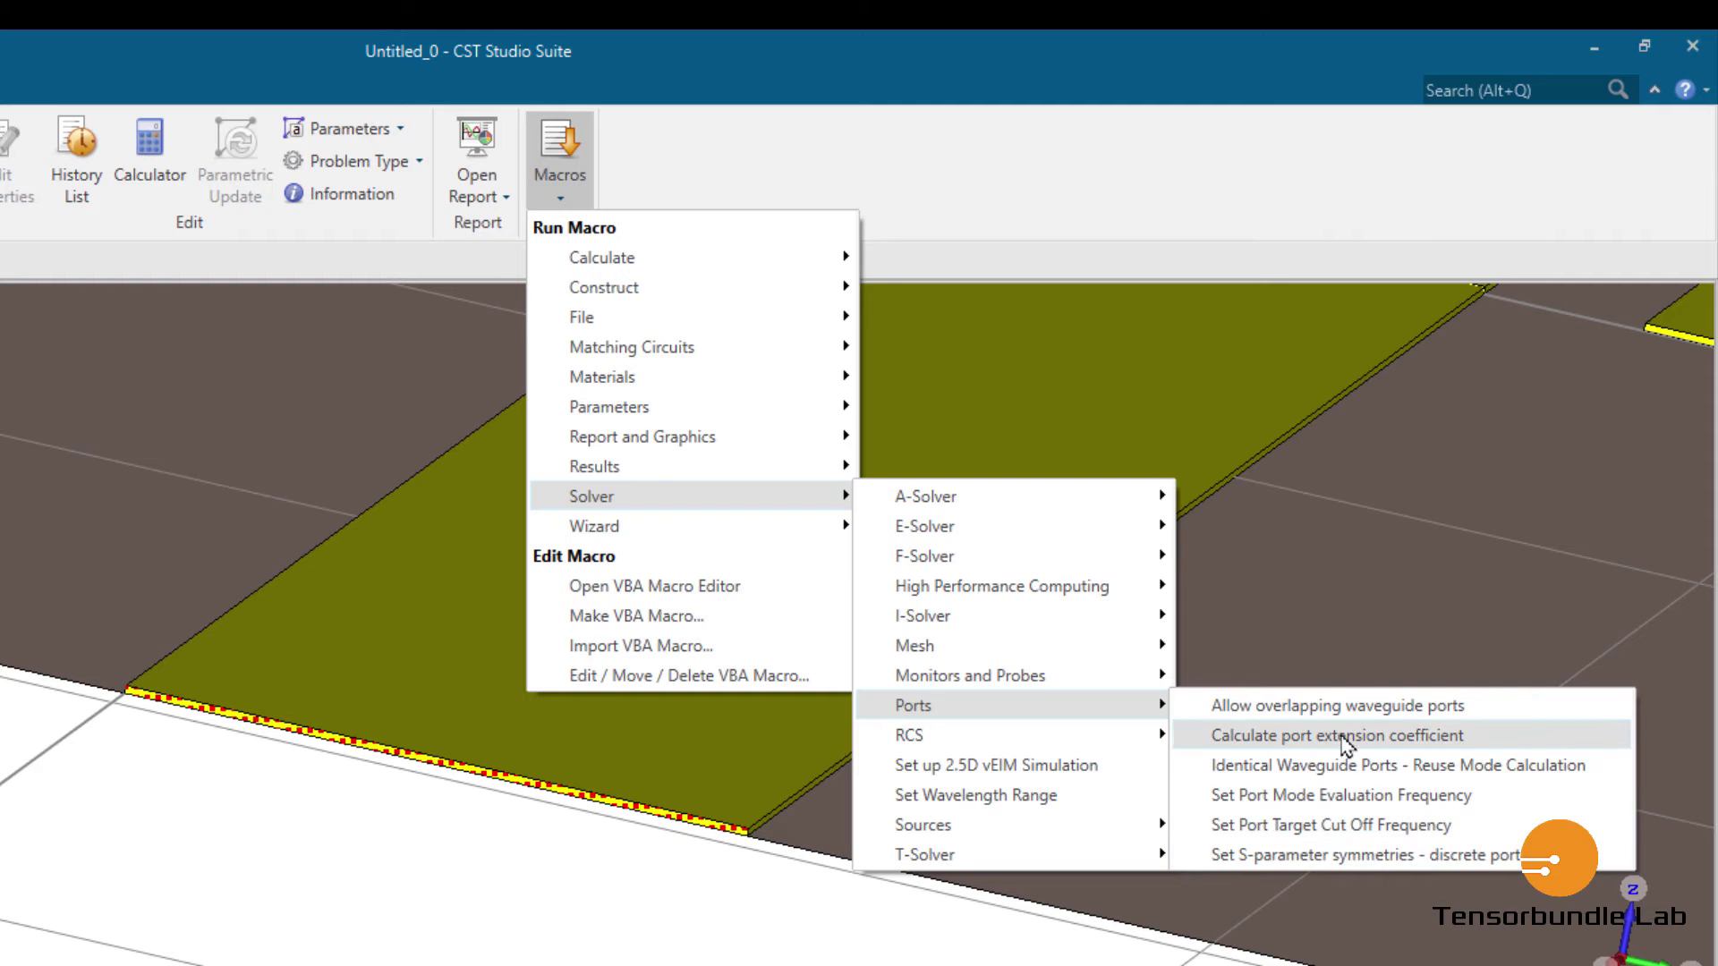
left_click(1418, 748)
left_click_drag(1000, 242, 734, 244)
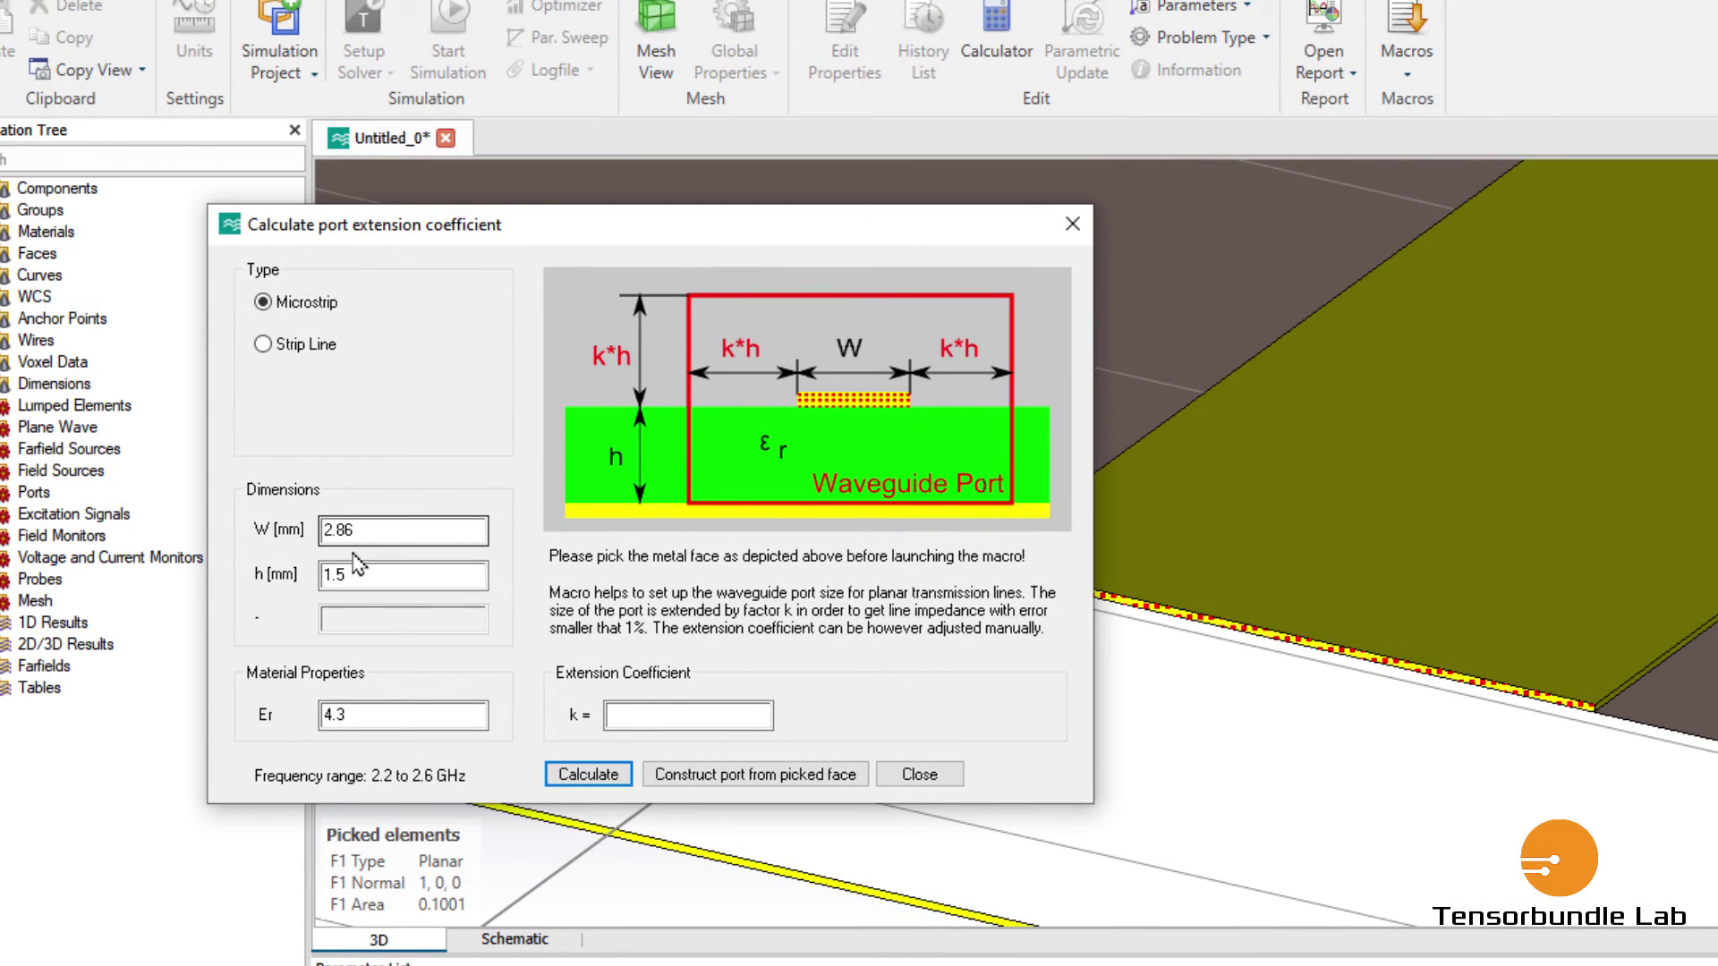
left_click(588, 774)
double_click(626, 716)
left_click(638, 716)
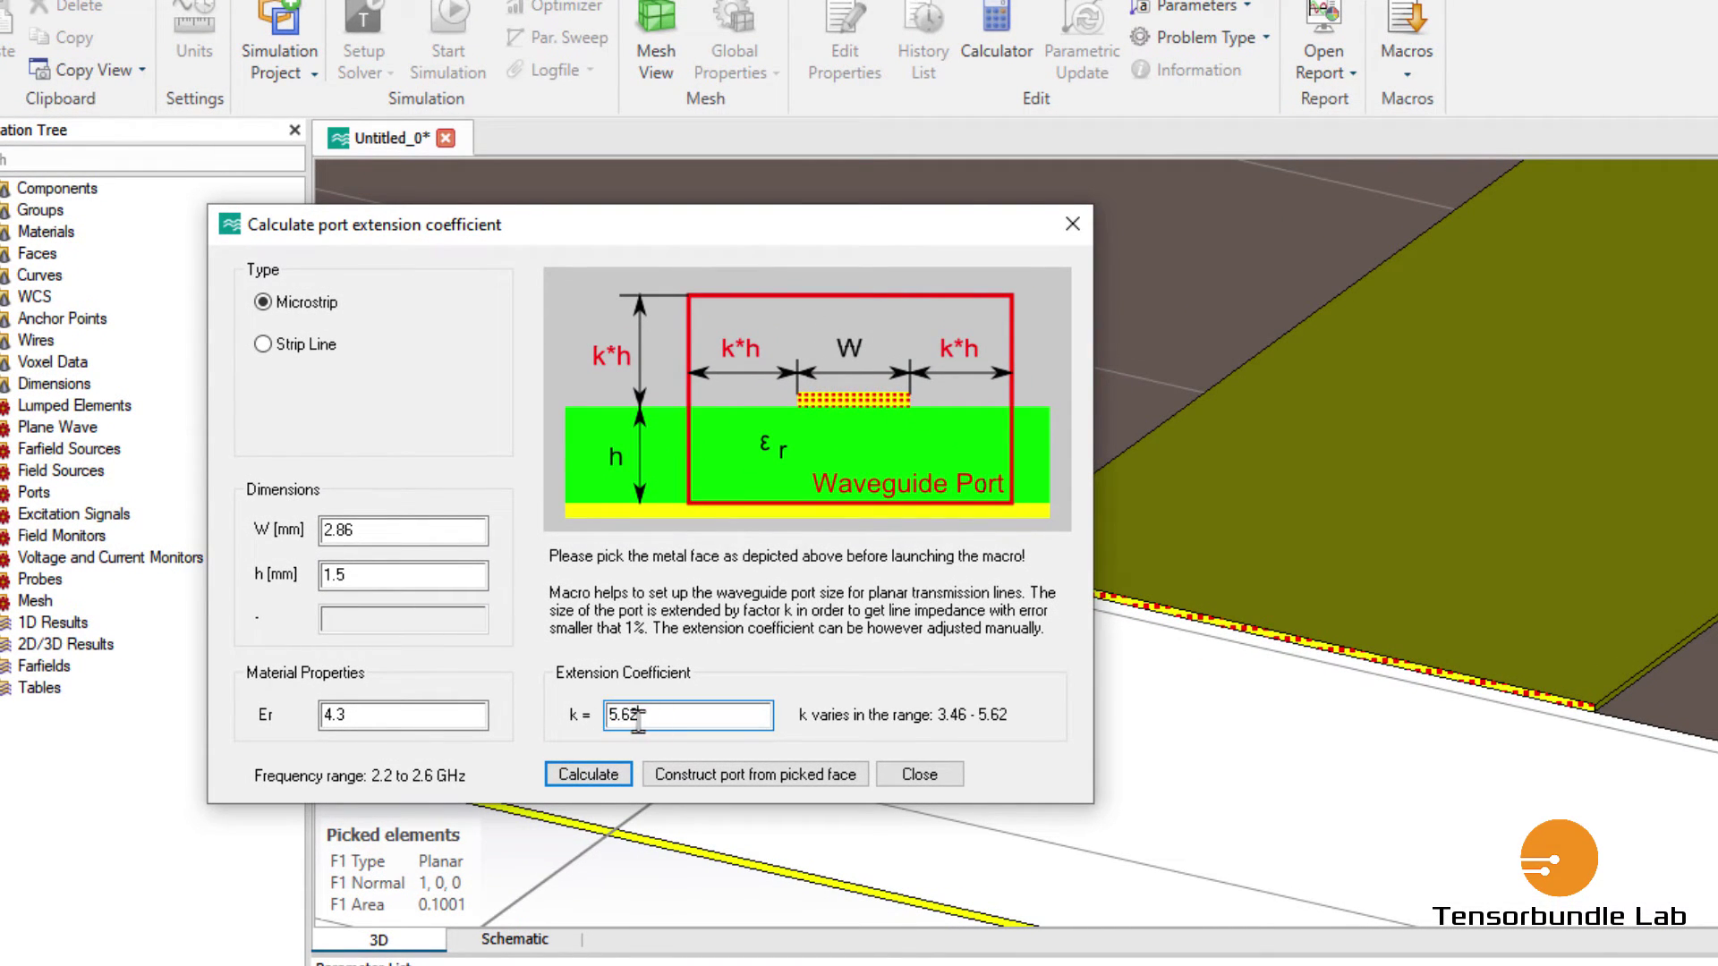
left_click_drag(638, 718, 599, 718)
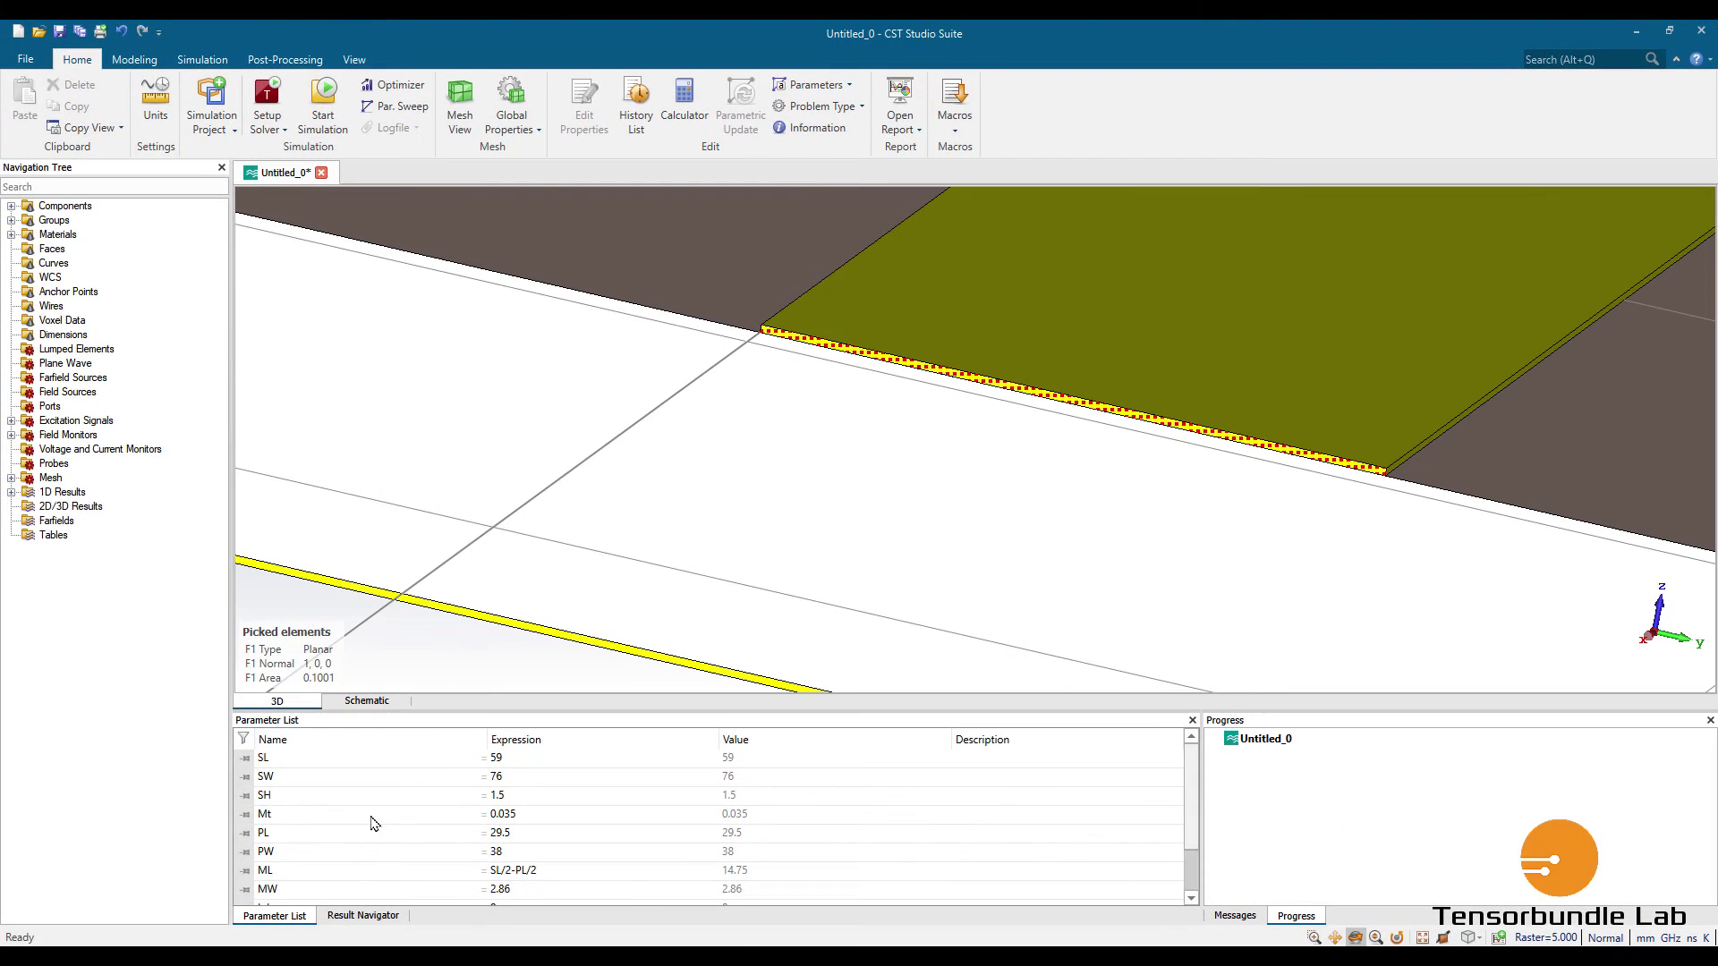
Add a parameter named k with the value 5.62 to the parameter list.
scroll(352, 870, "down", 1)
left_click(305, 898)
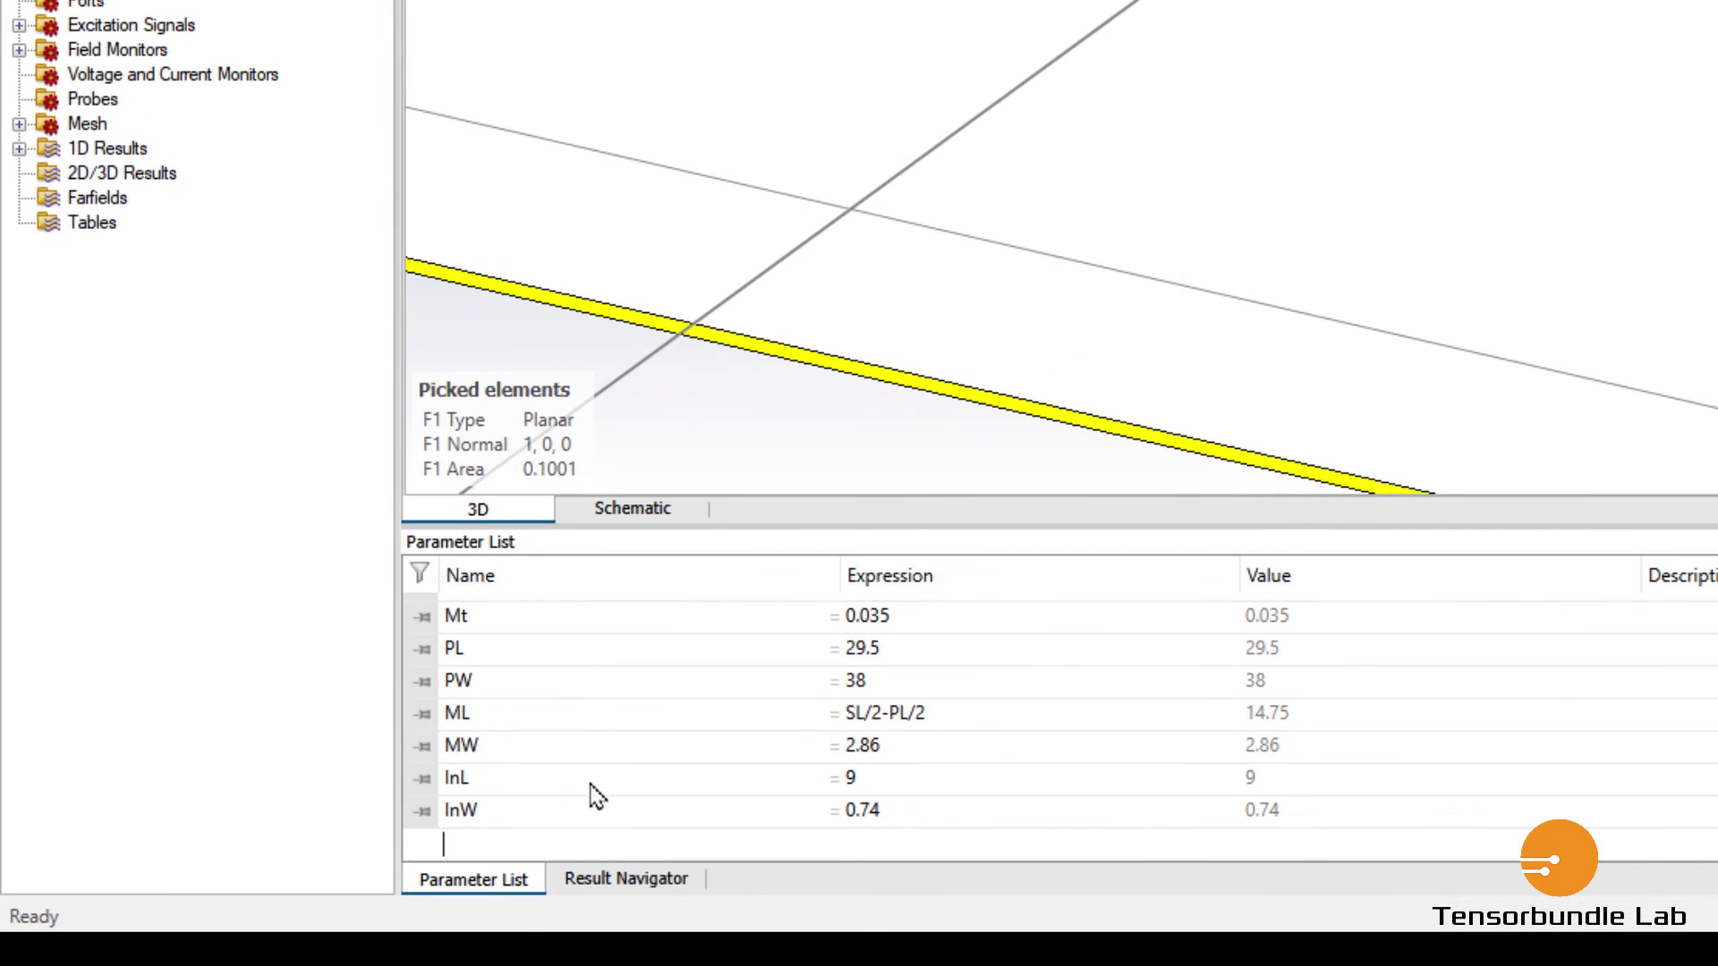
type("k")
left_click(883, 847)
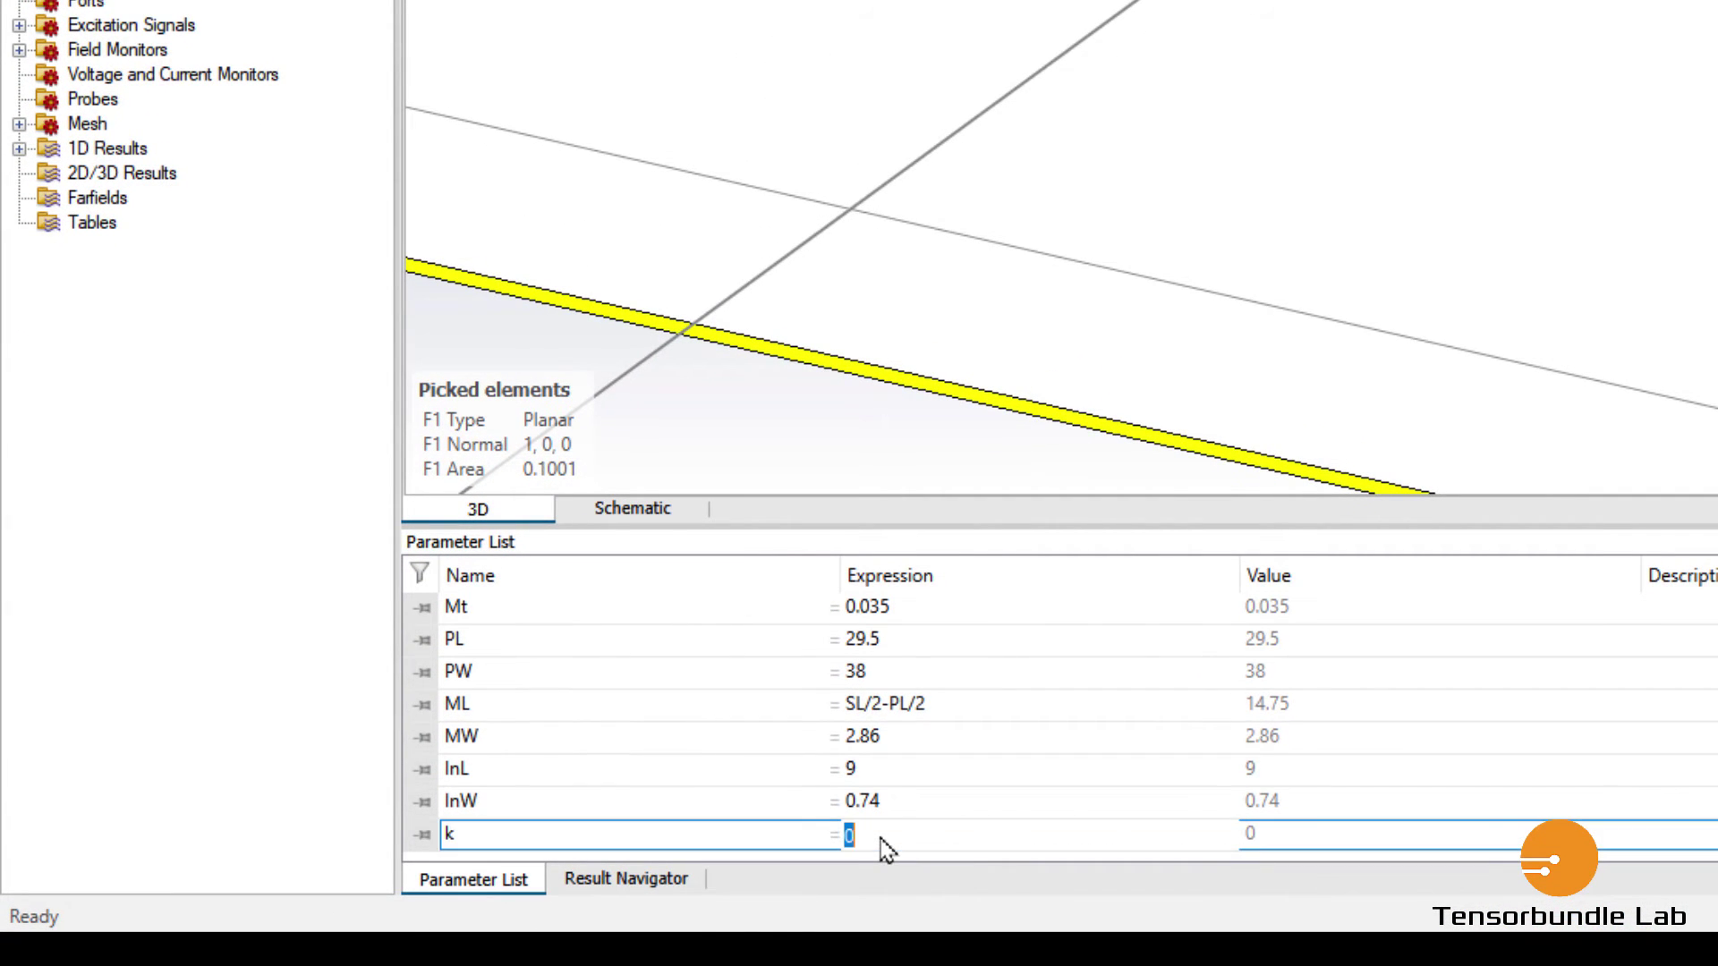
type("5.62")
left_click(1003, 741)
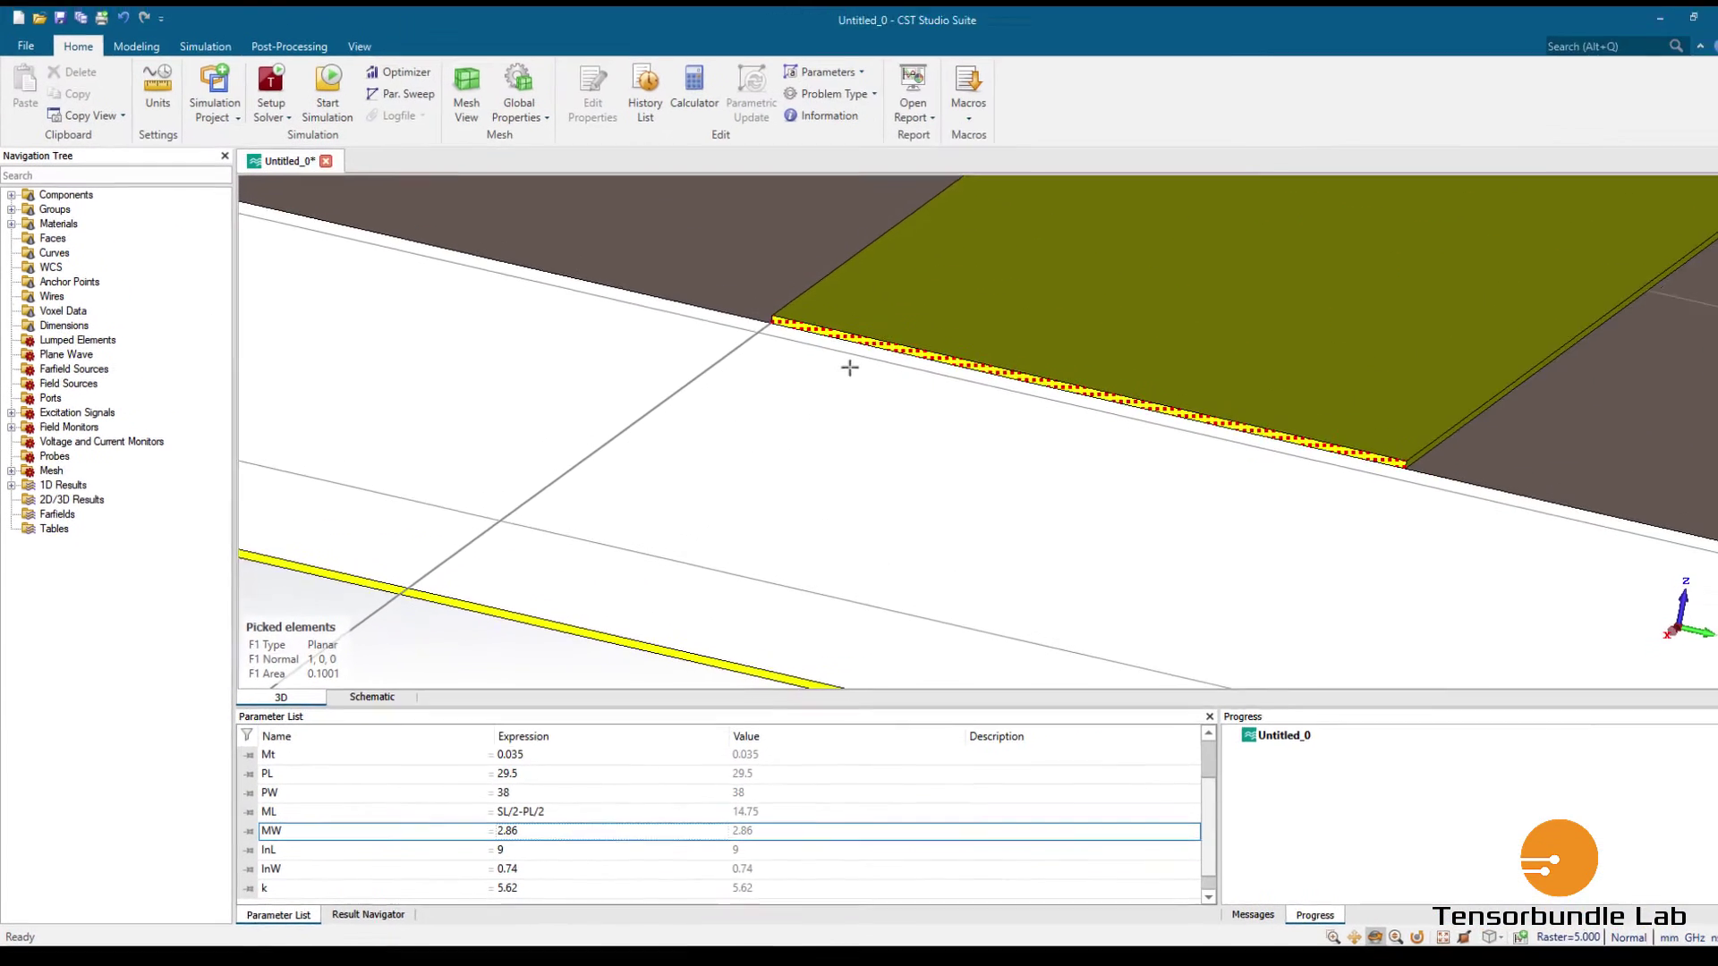
Start a waveguide port from the picked feed face and set its Ymin extension to k*SH.
scroll(849, 366, "down", 2)
left_click(130, 49)
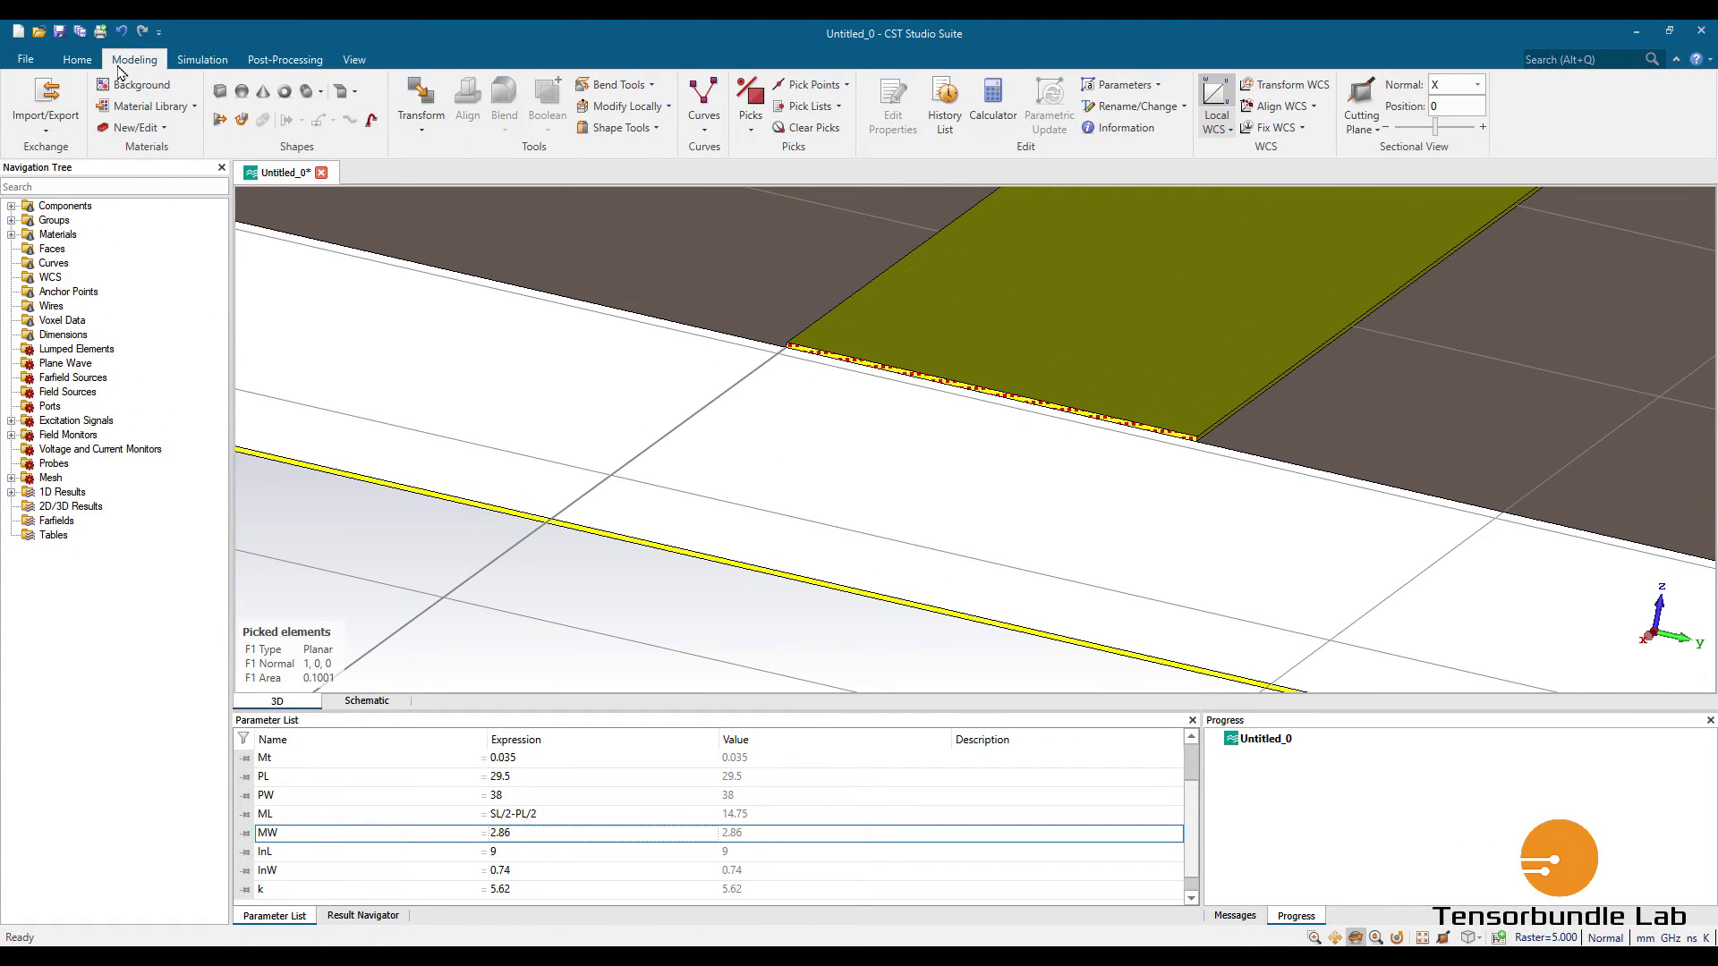
left_click(190, 61)
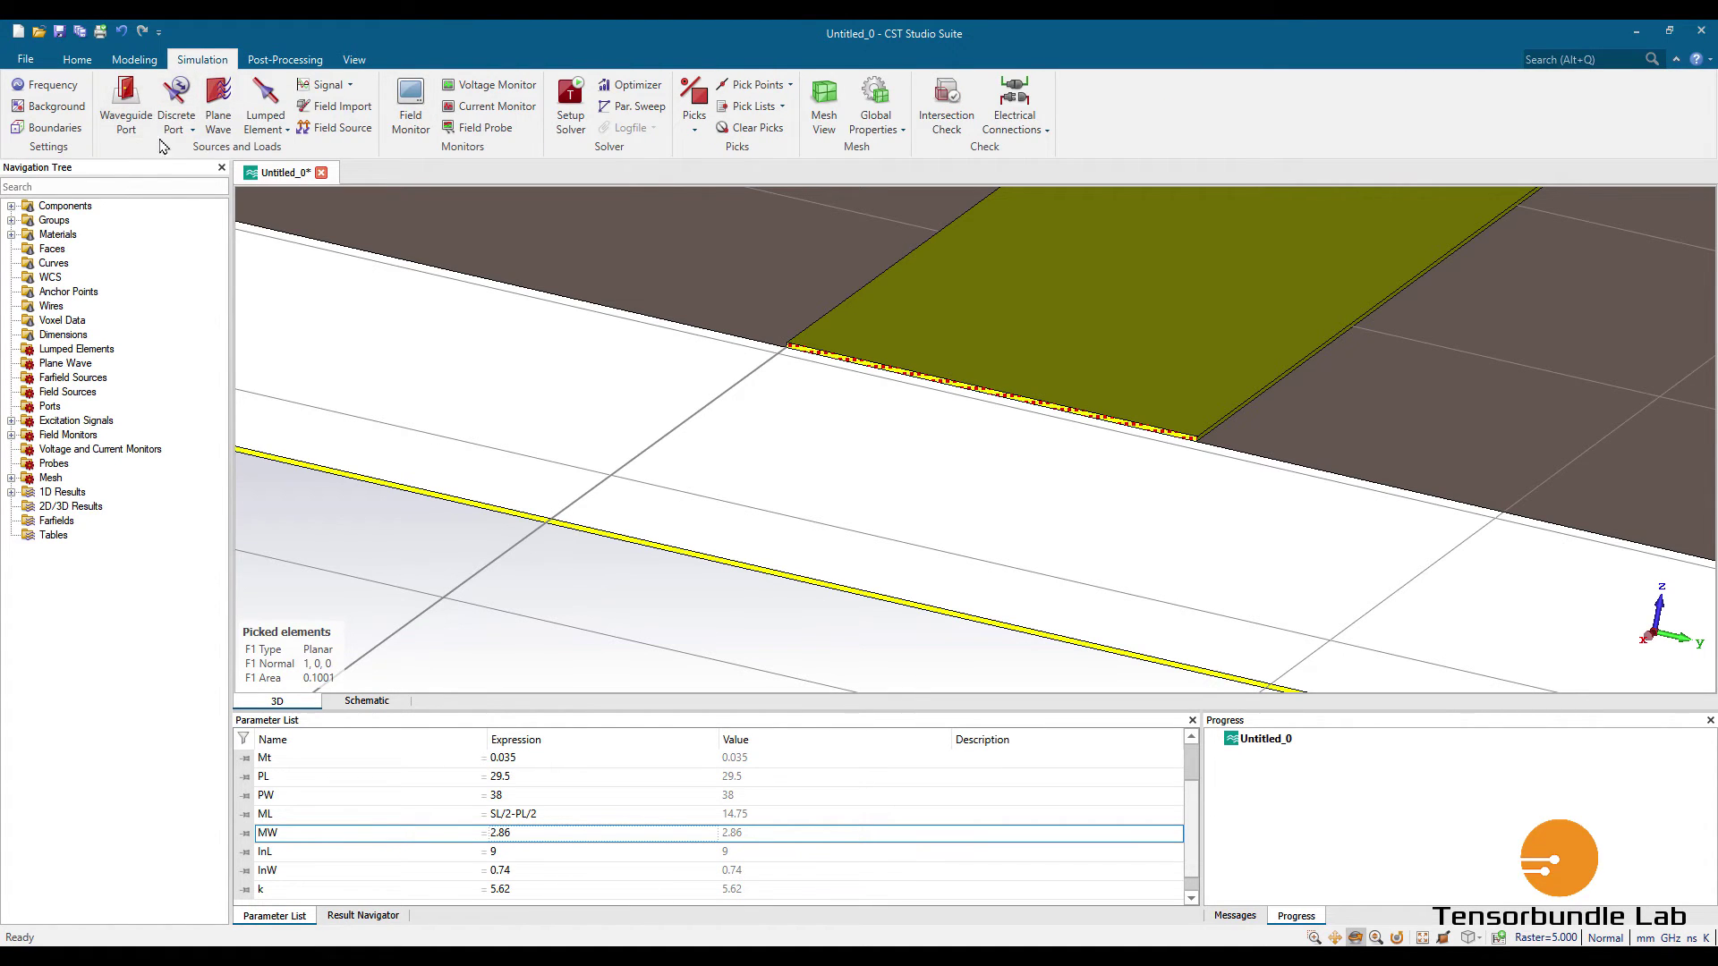
left_click(126, 107)
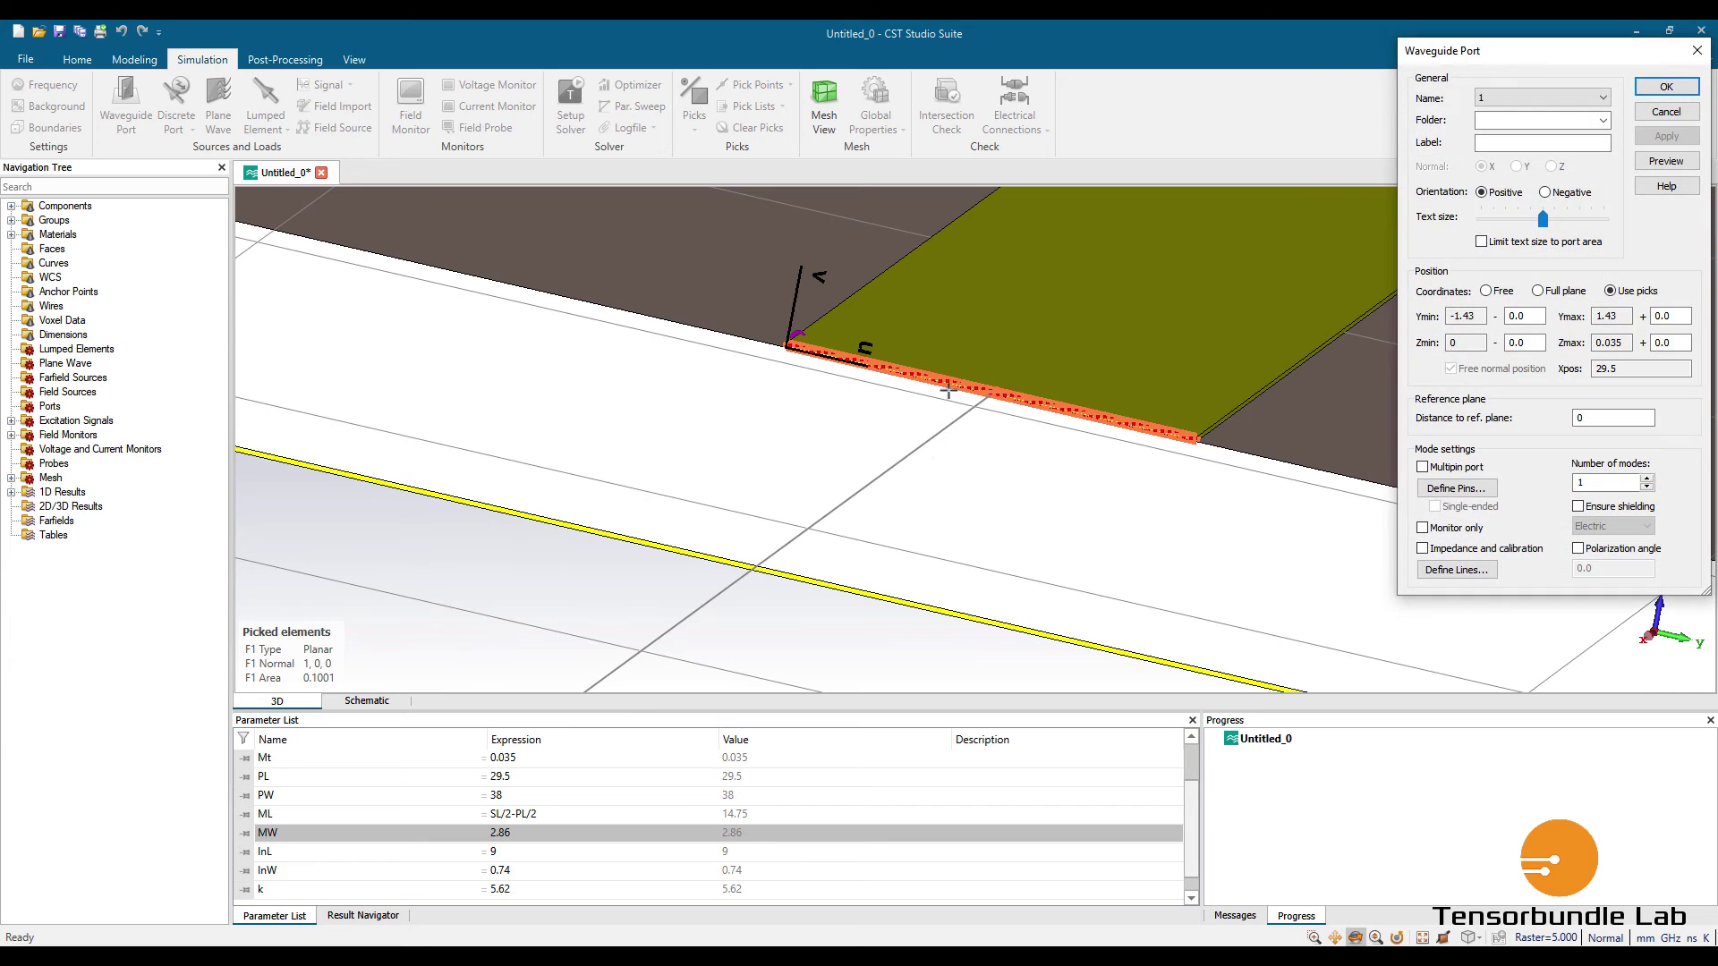
left_click_drag(1477, 57, 1304, 116)
left_click_drag(1367, 377, 1245, 377)
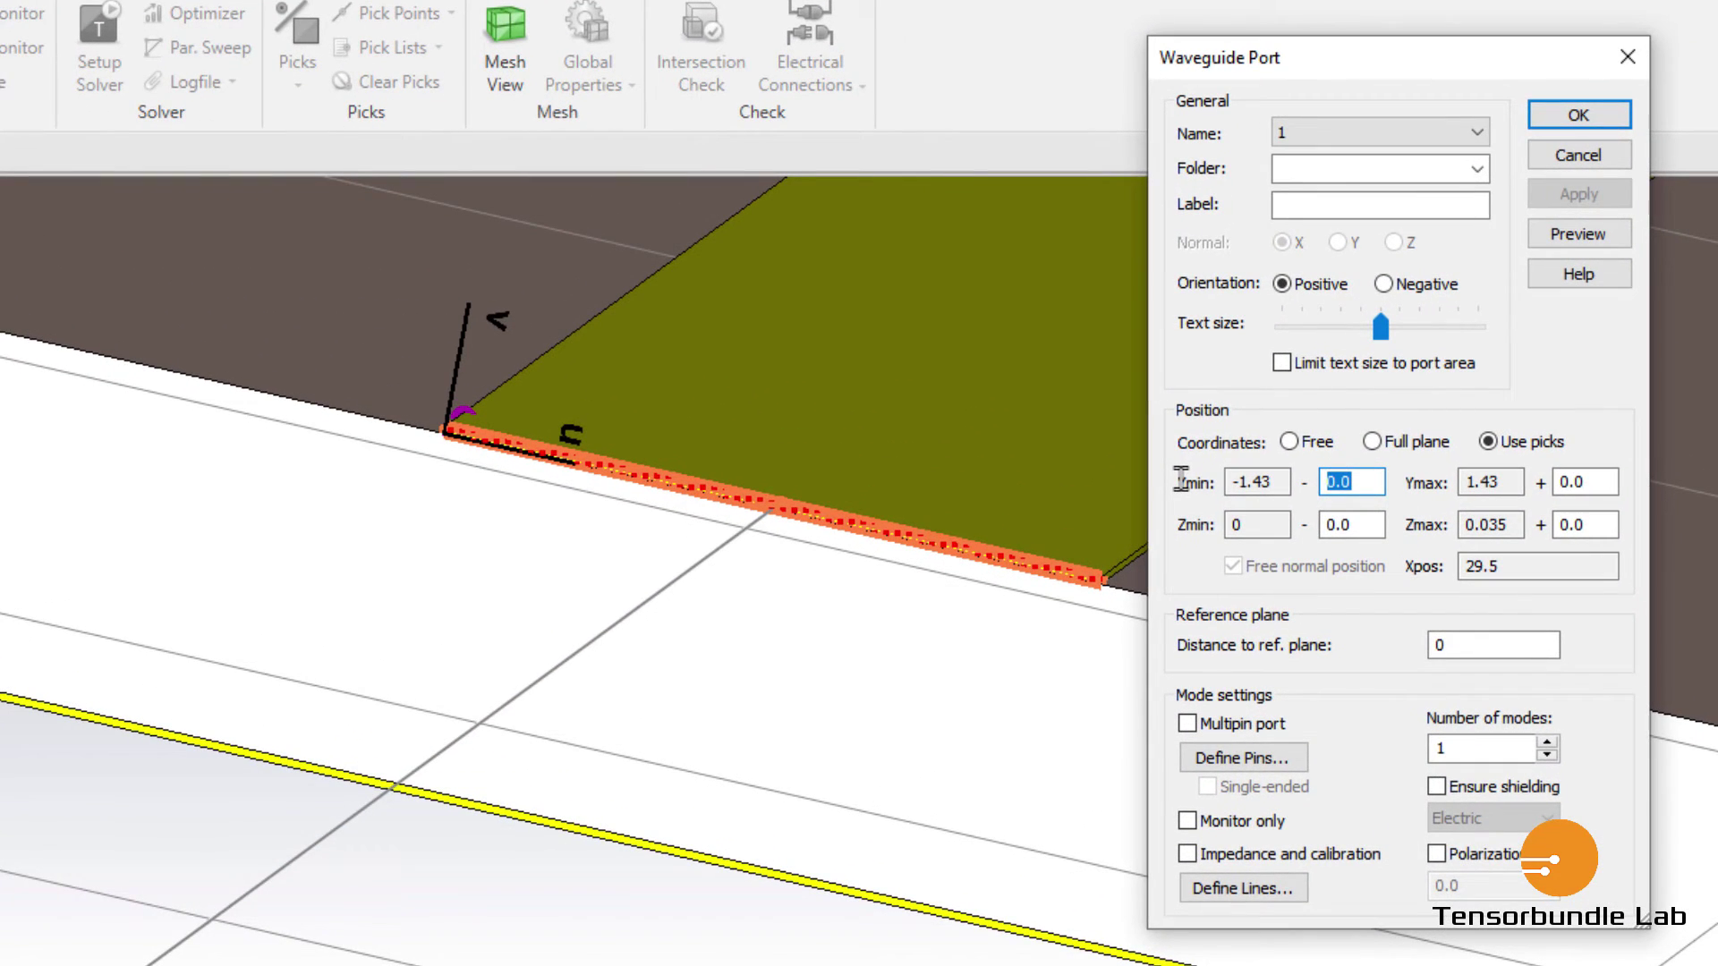
type("k*SH")
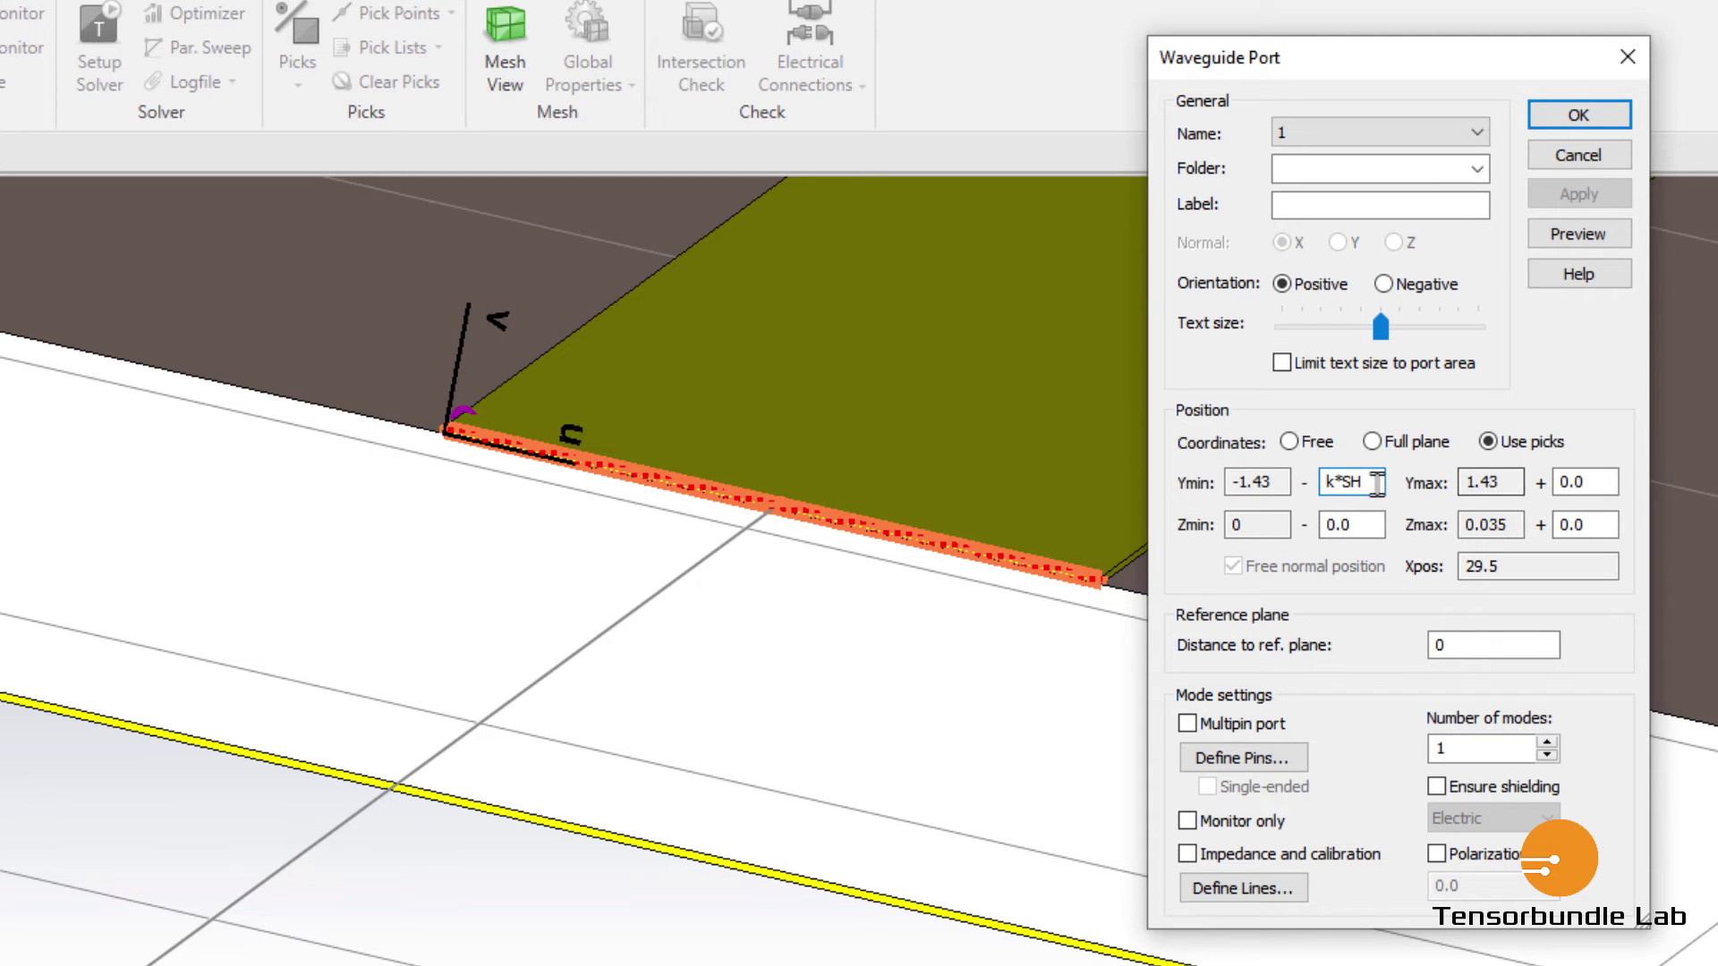
Copy the k*SH extension to the waveguide port's Ymax and Zmax.
double_click(1370, 484)
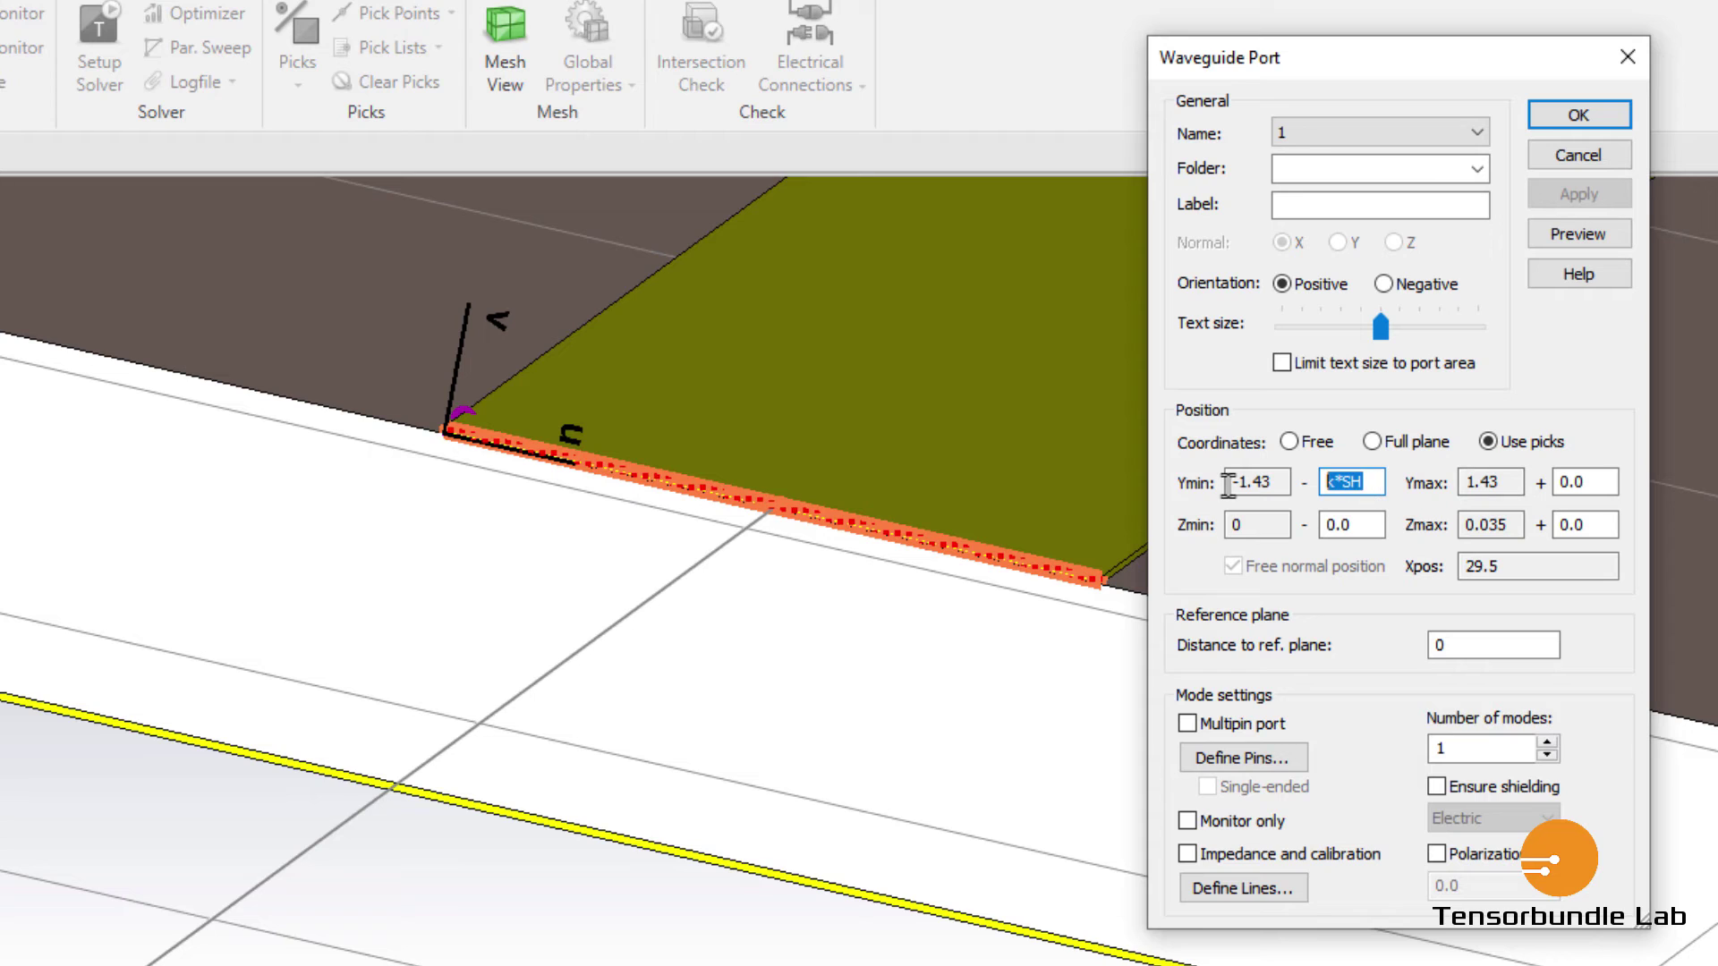
right_click(1361, 492)
left_click(1428, 576)
key("Tab")
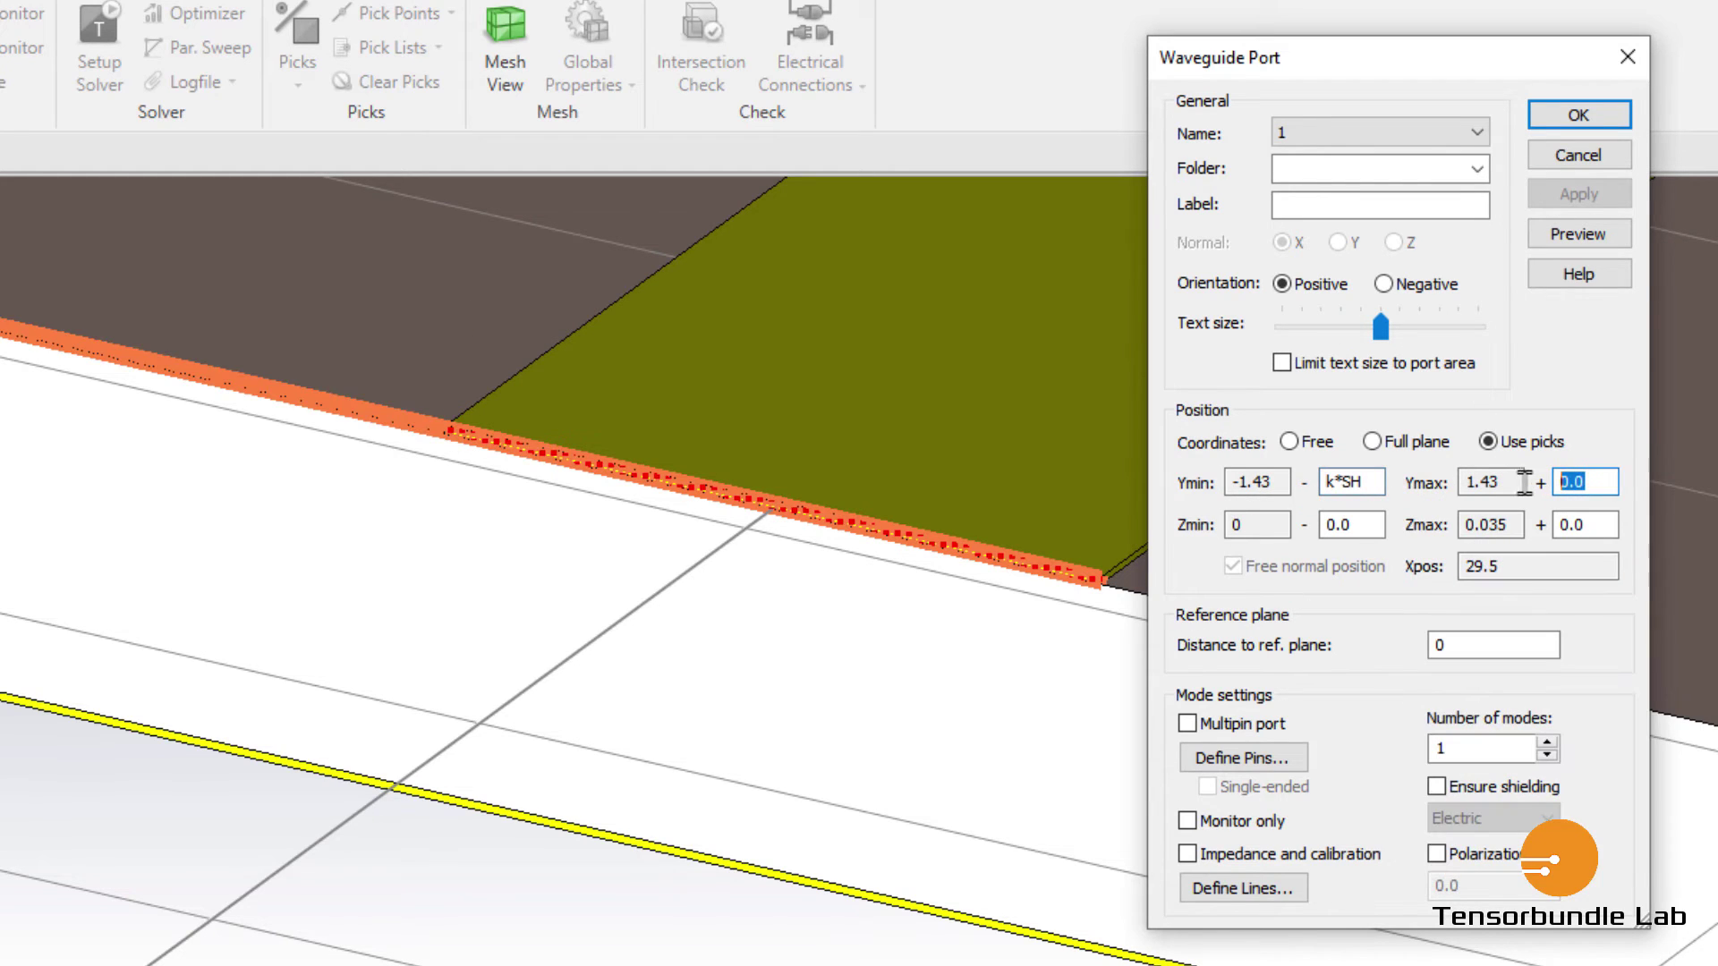
right_click(1576, 476)
left_click(1615, 592)
double_click(1588, 526)
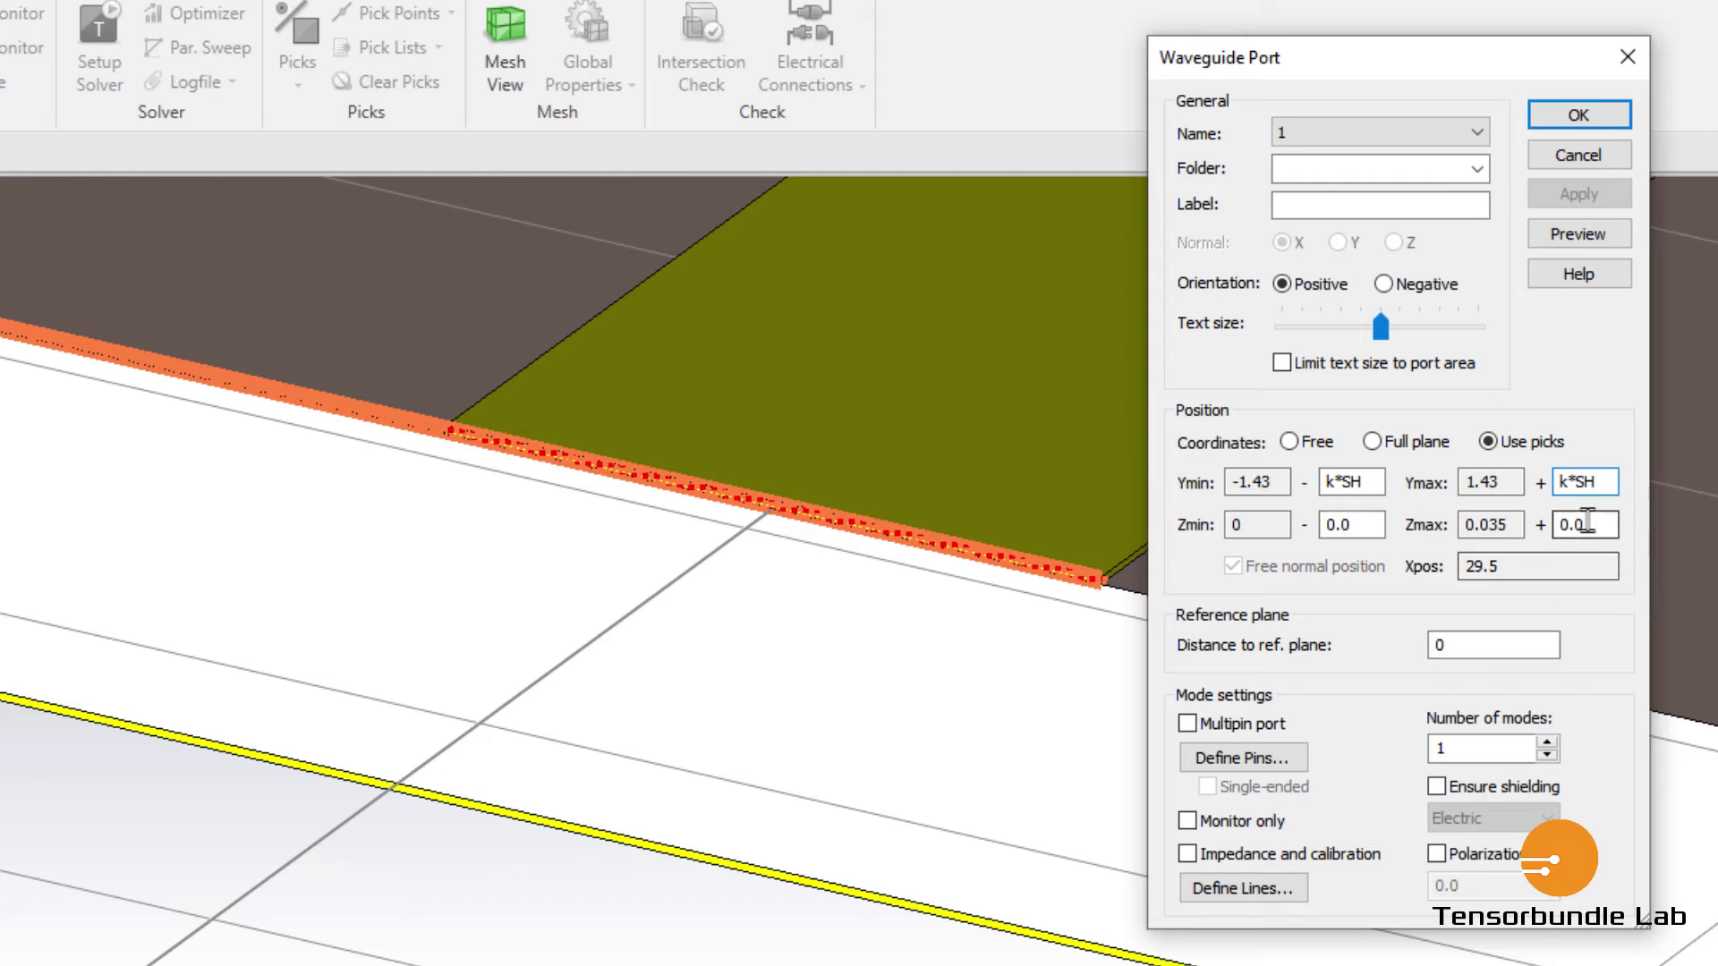
right_click(1592, 528)
left_click(1611, 545)
Set the waveguide port's Zmin extension to SH, preview the port outline and create the port.
double_click(1347, 525)
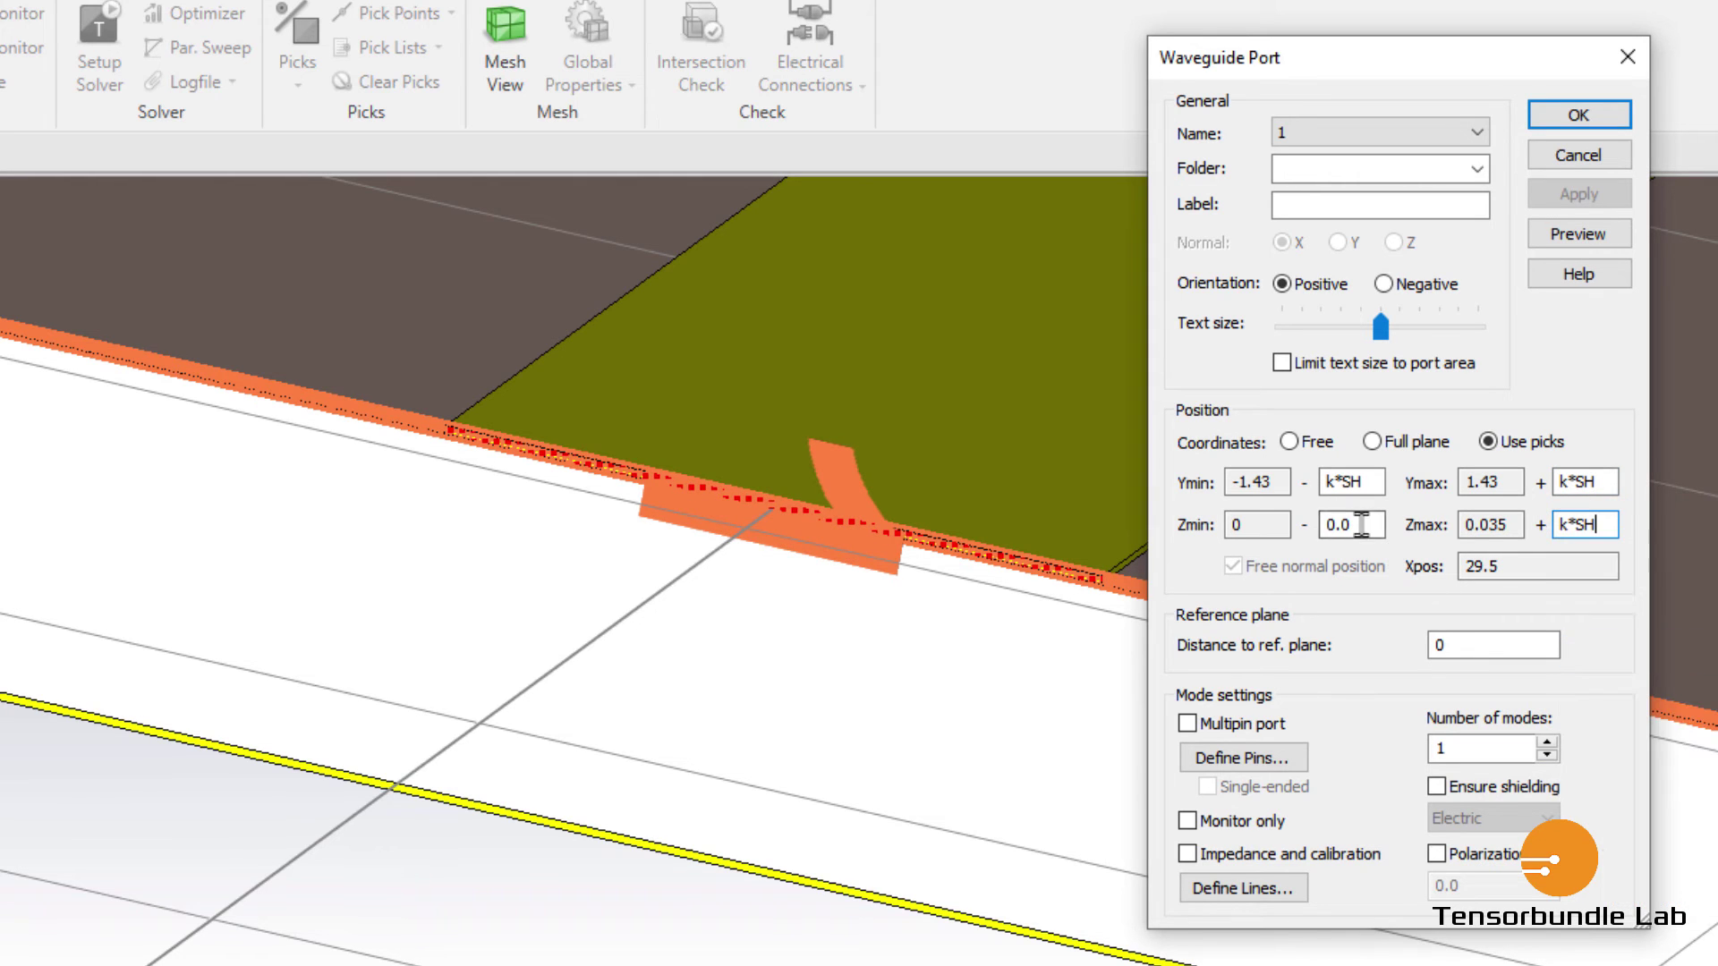
type("SK")
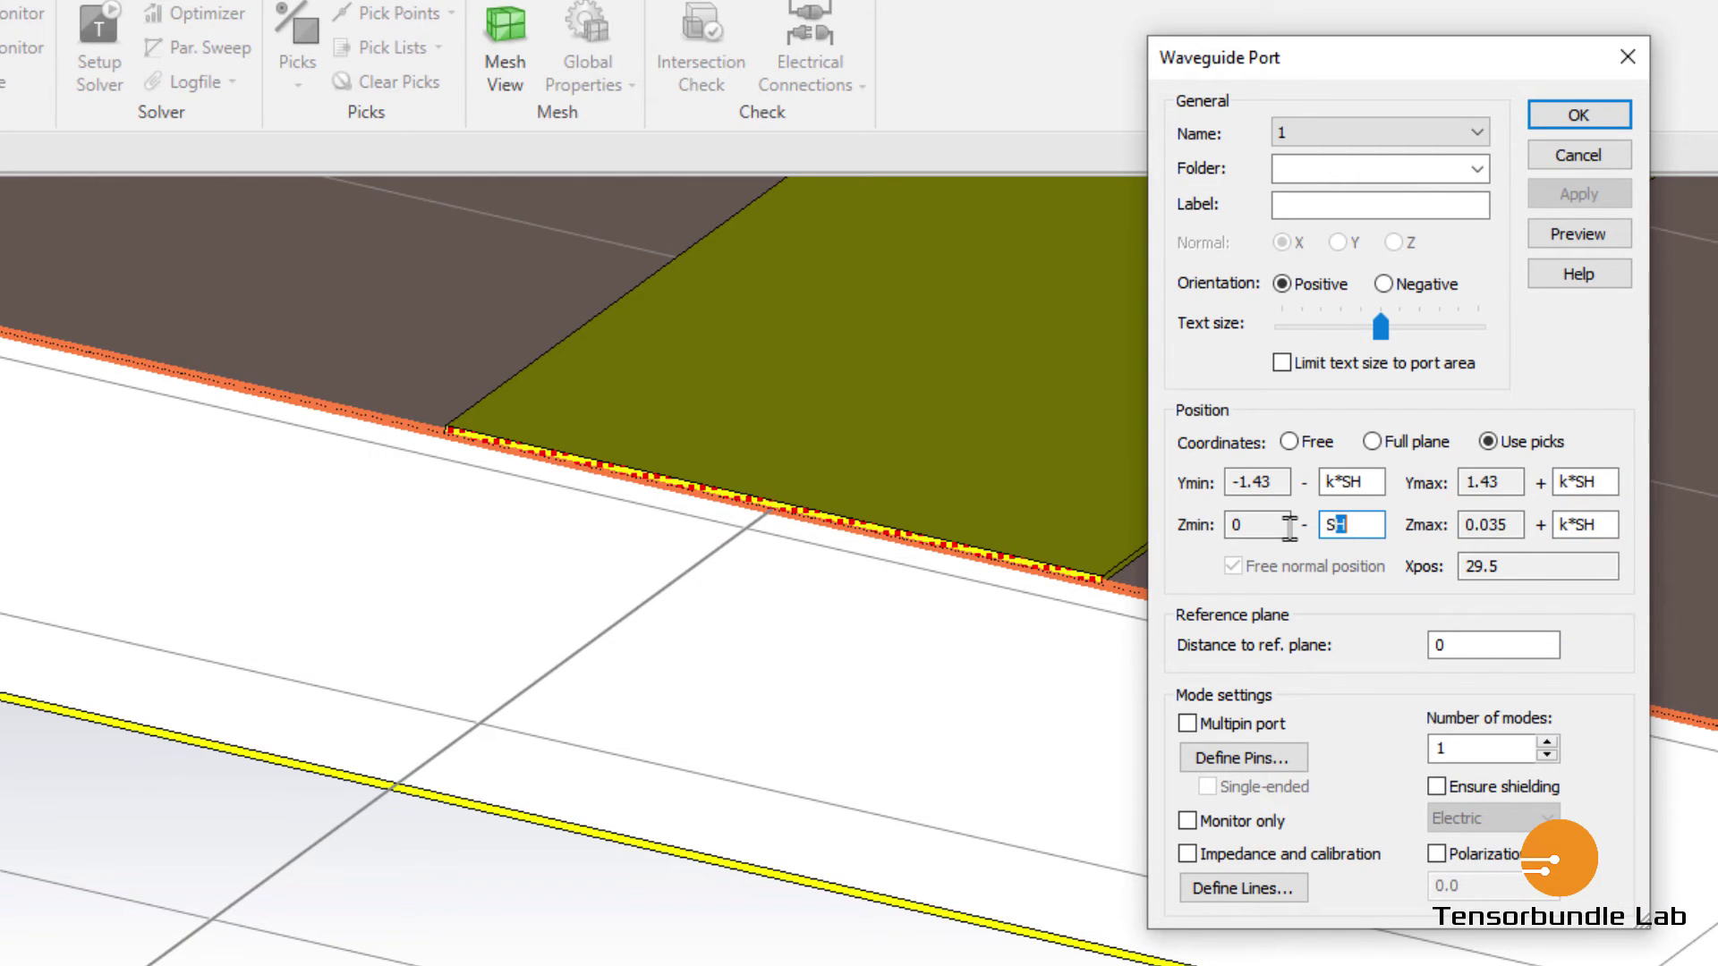
type("H")
left_click(1577, 234)
scroll(863, 613, "down", 5)
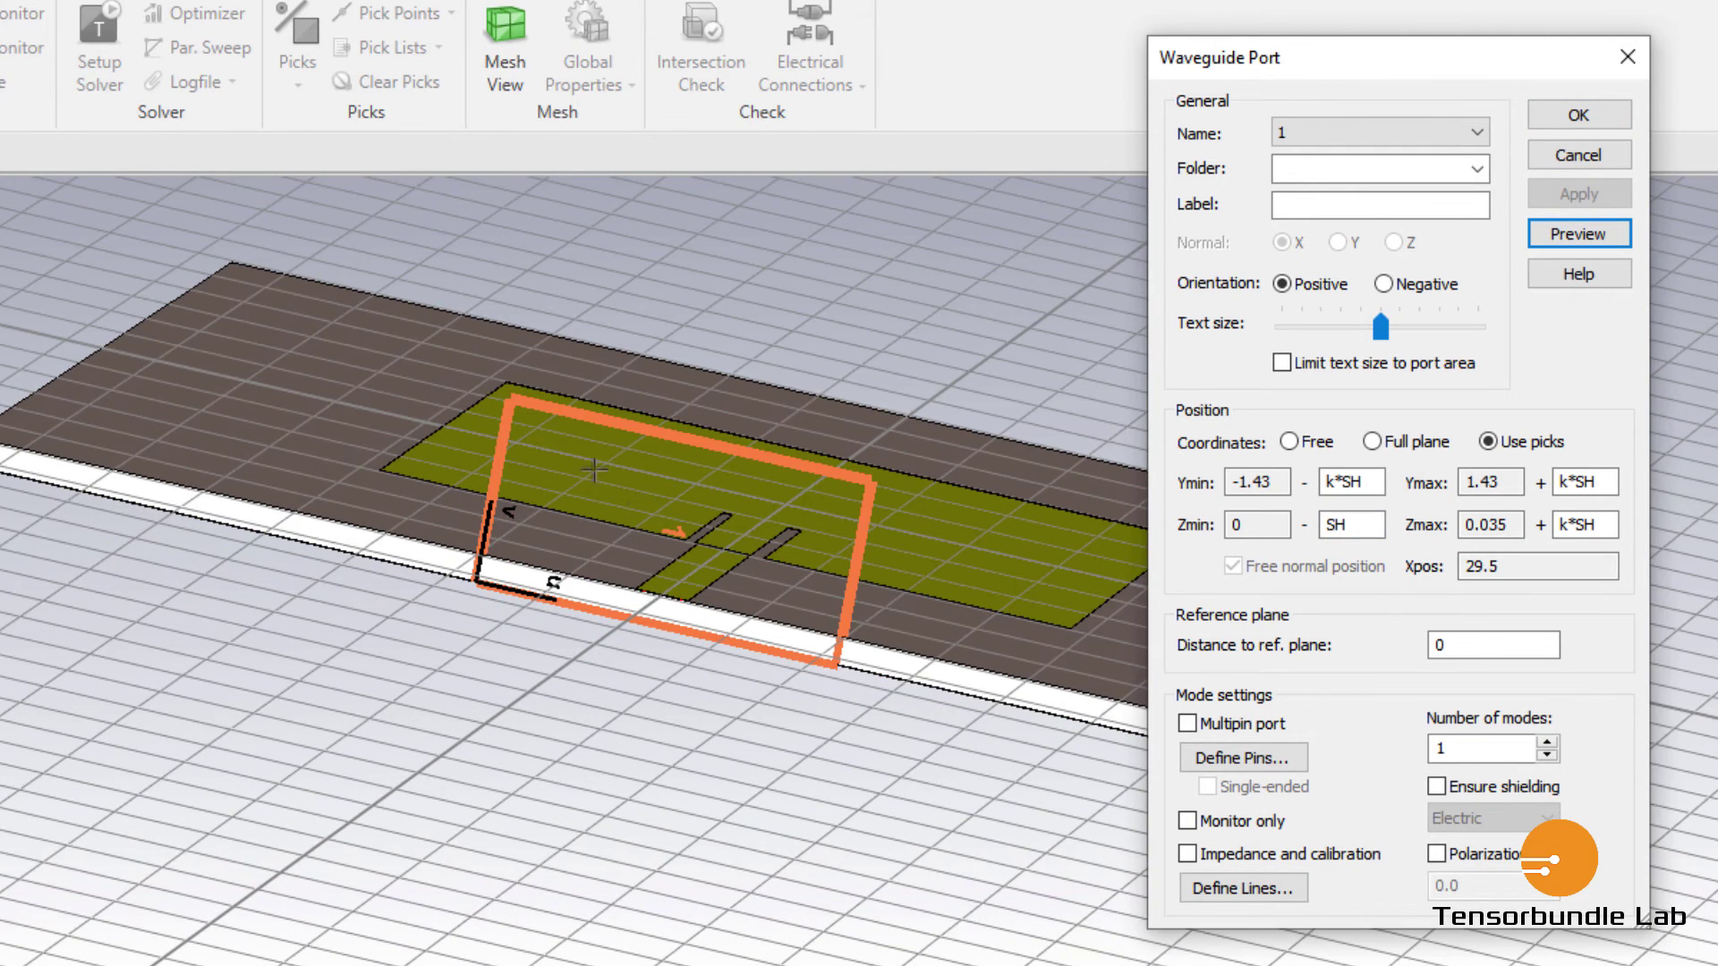
left_click(1578, 114)
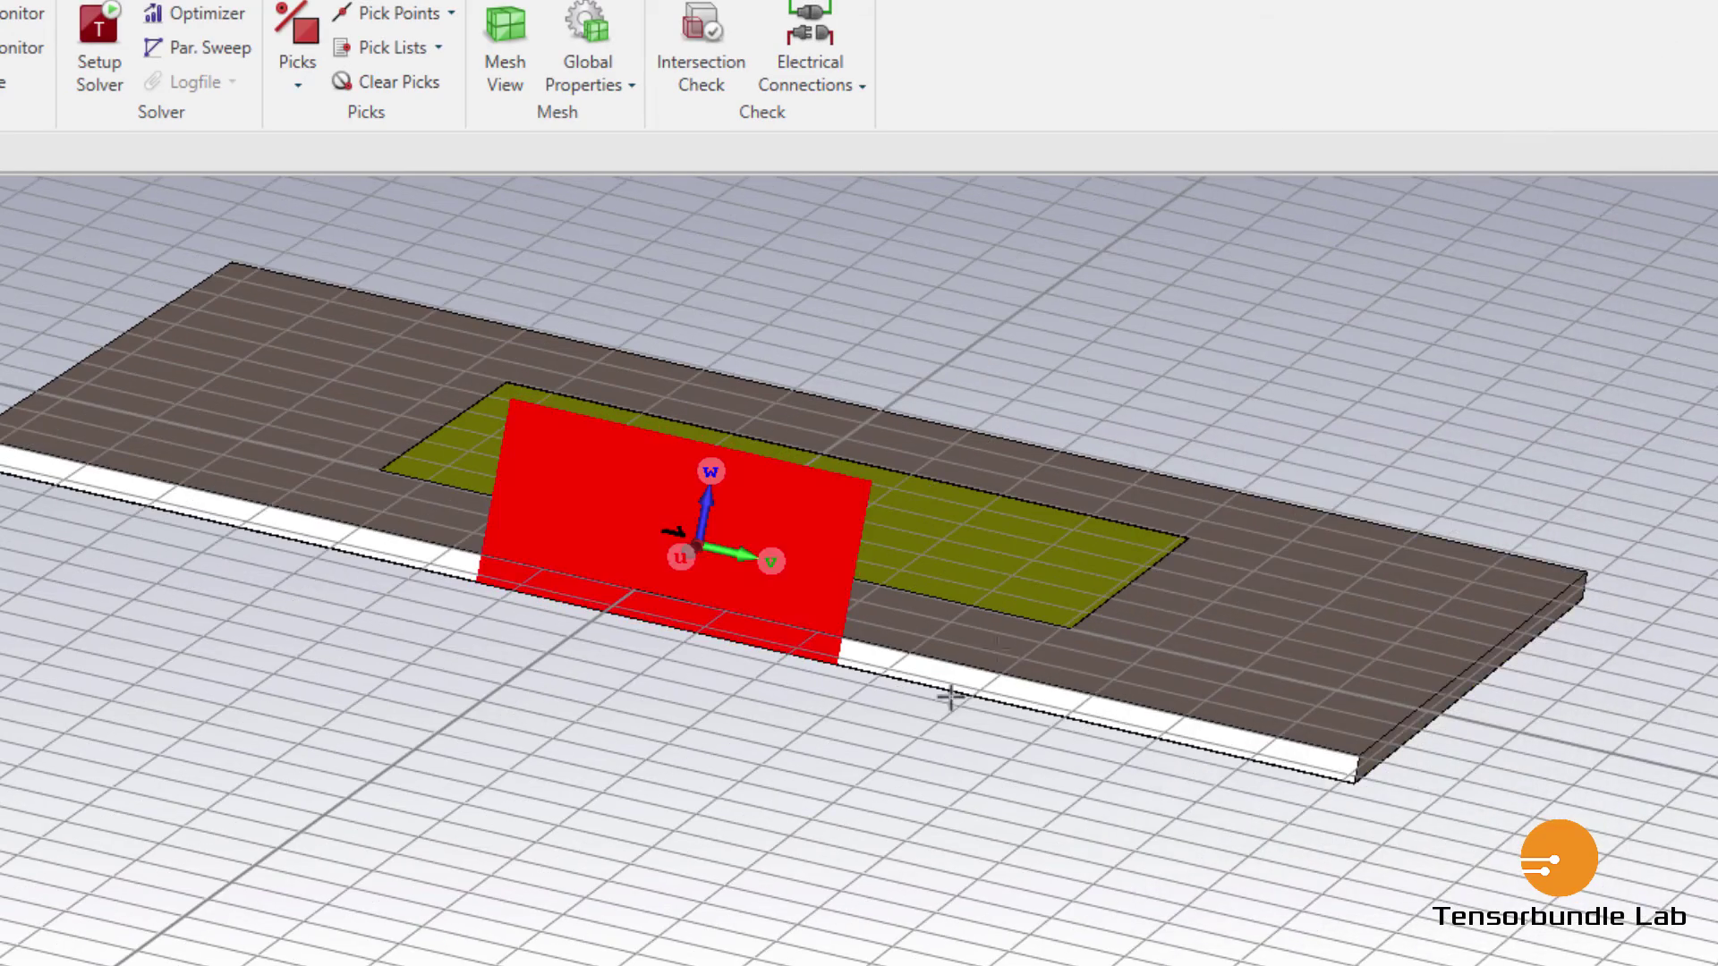
Show the bounding box around the antenna and inspect the model with its port.
left_click_drag(951, 698, 250, 626)
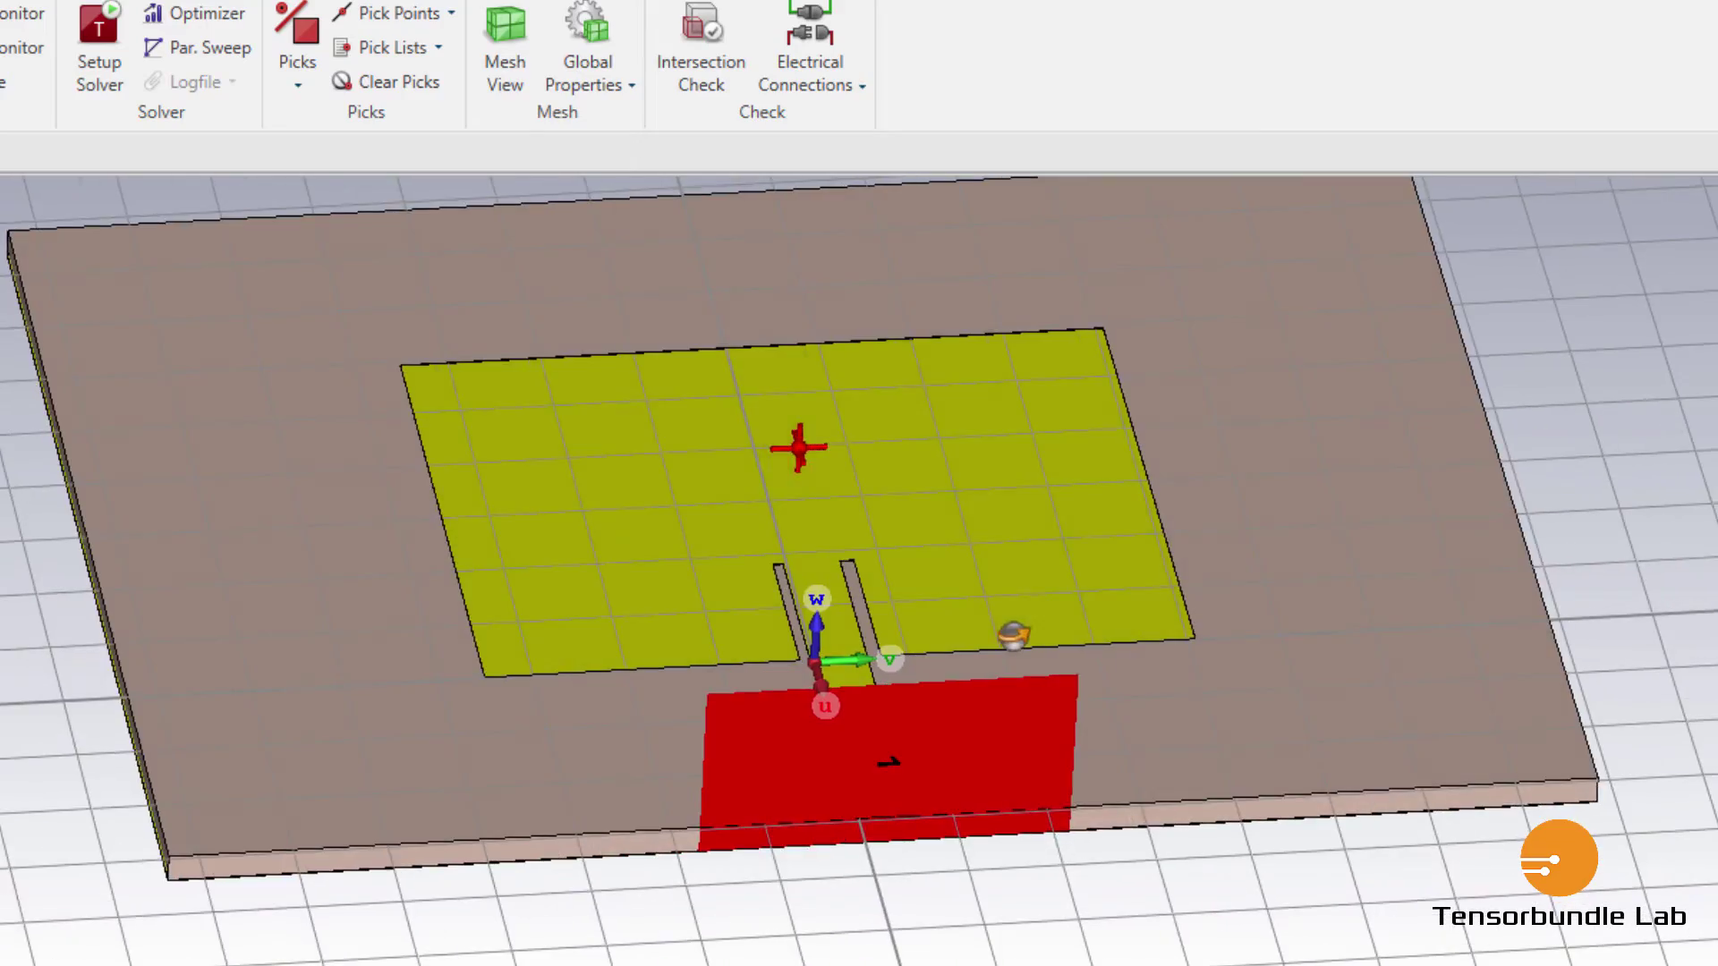
scroll(250, 537, "down", 3)
scroll(242, 434, "up", 2)
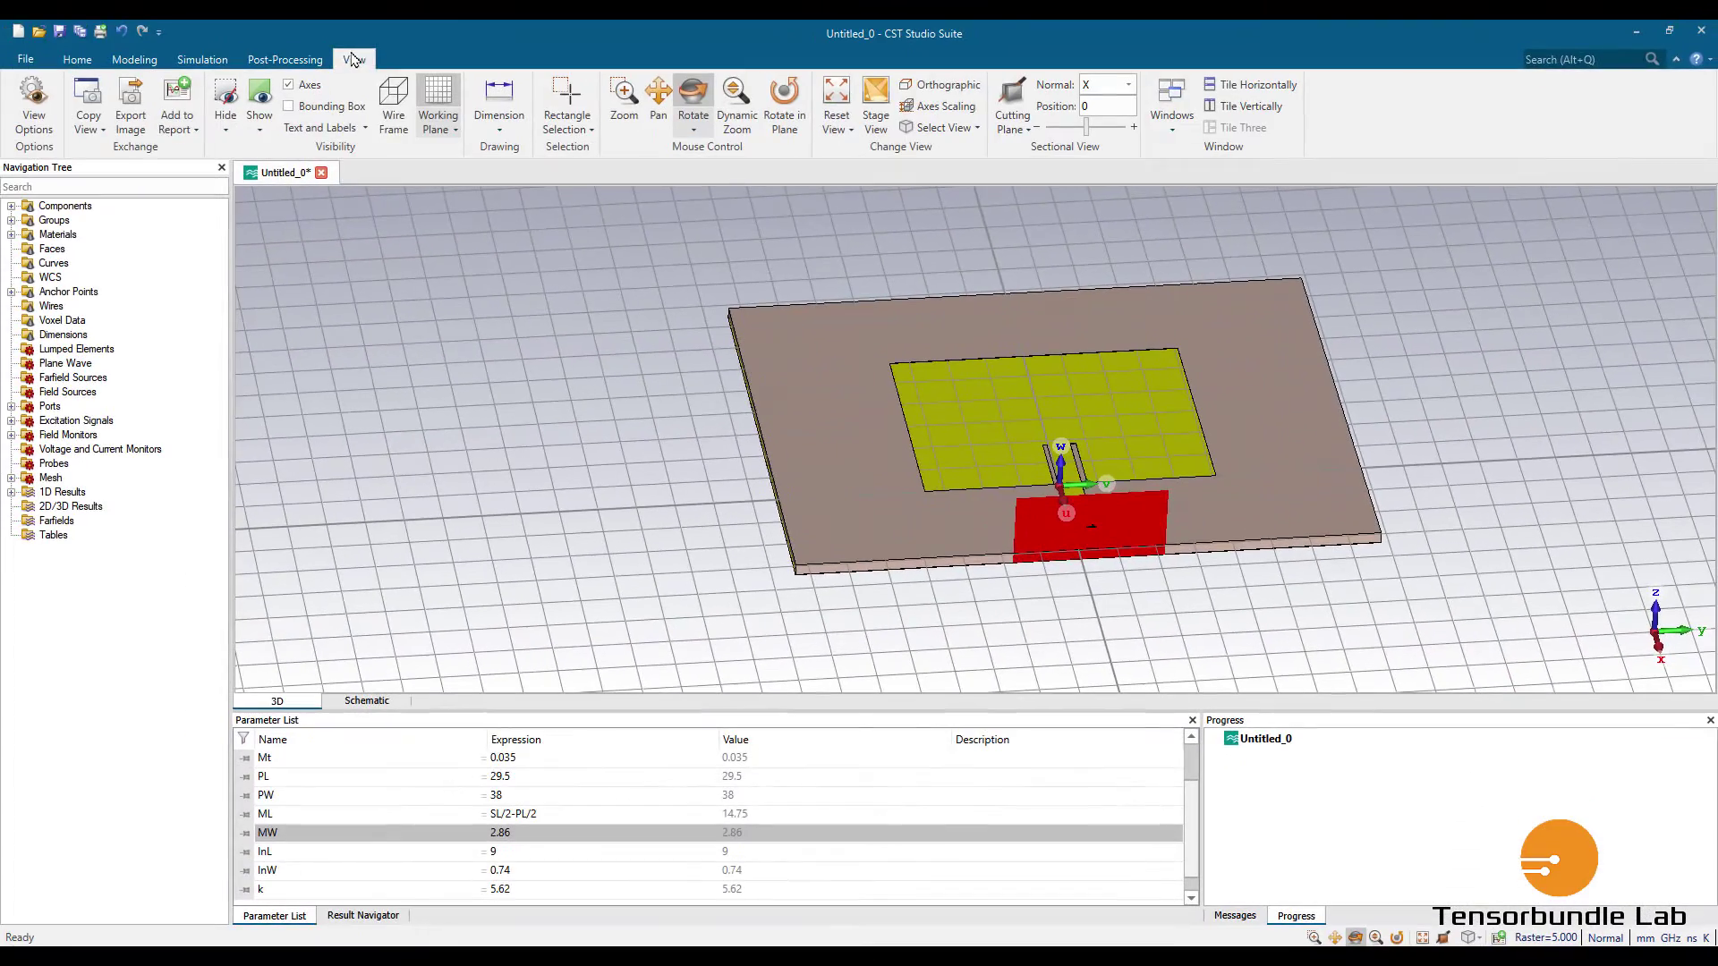
left_click(308, 106)
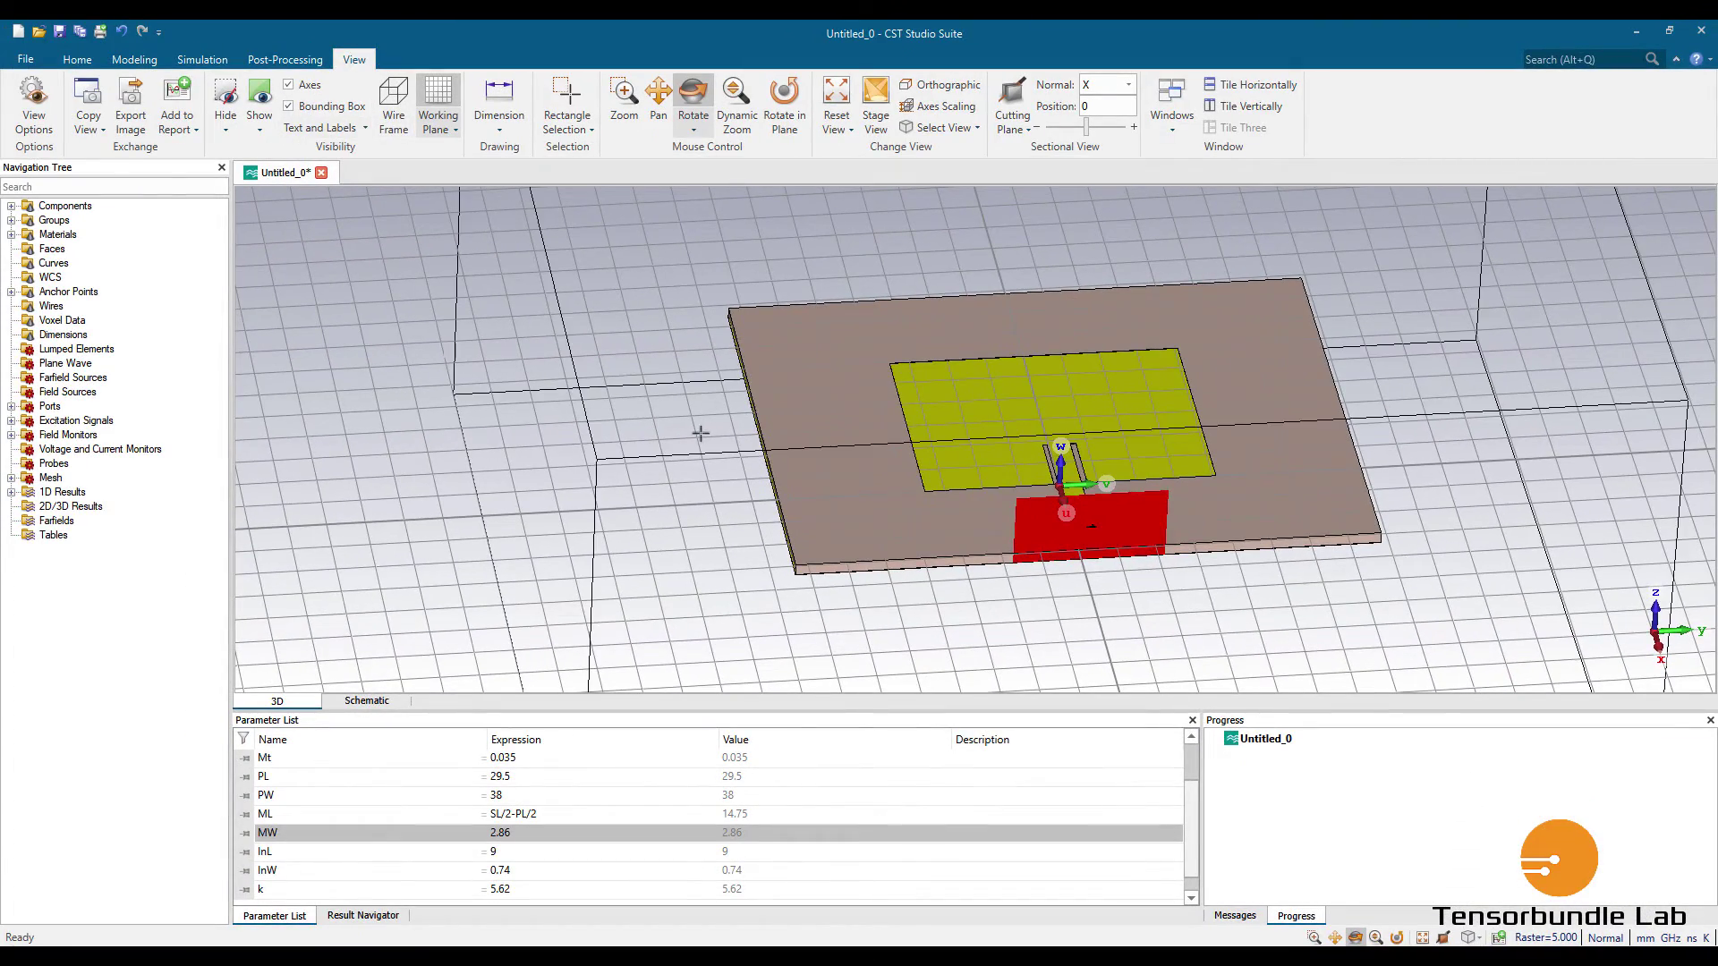
scroll(713, 430, "down", 4)
left_click_drag(750, 491, 521, 421)
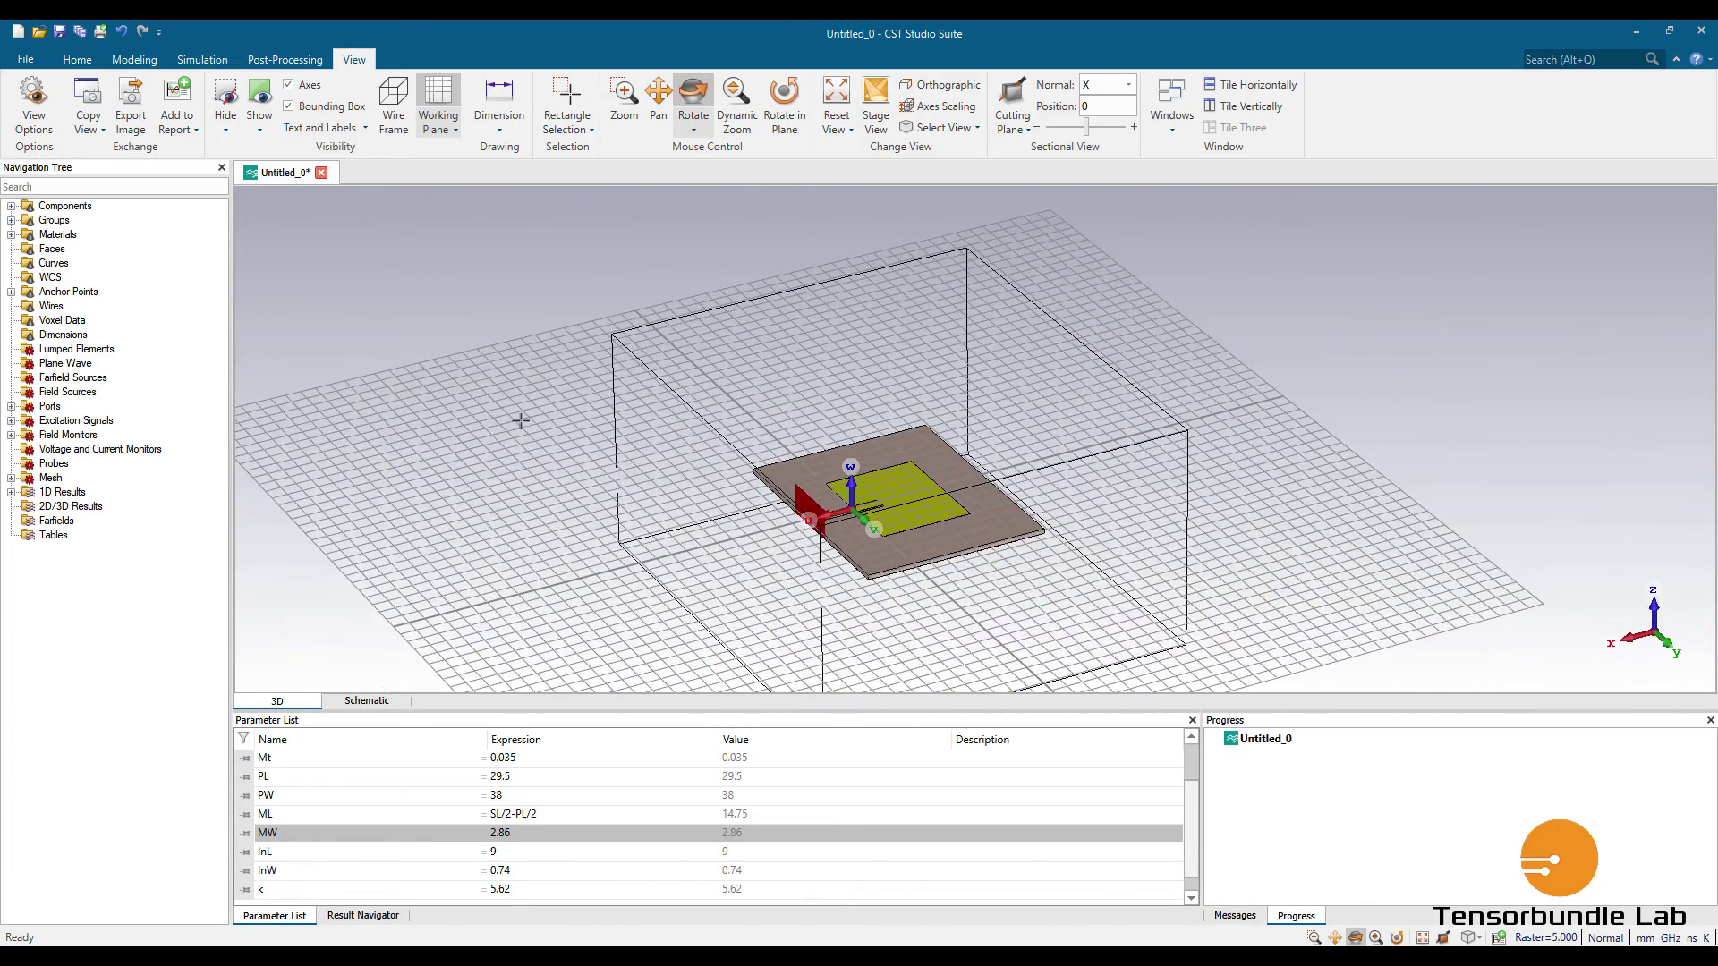
Save the project to the Desktop as Patch_antenna.
left_click(58, 31)
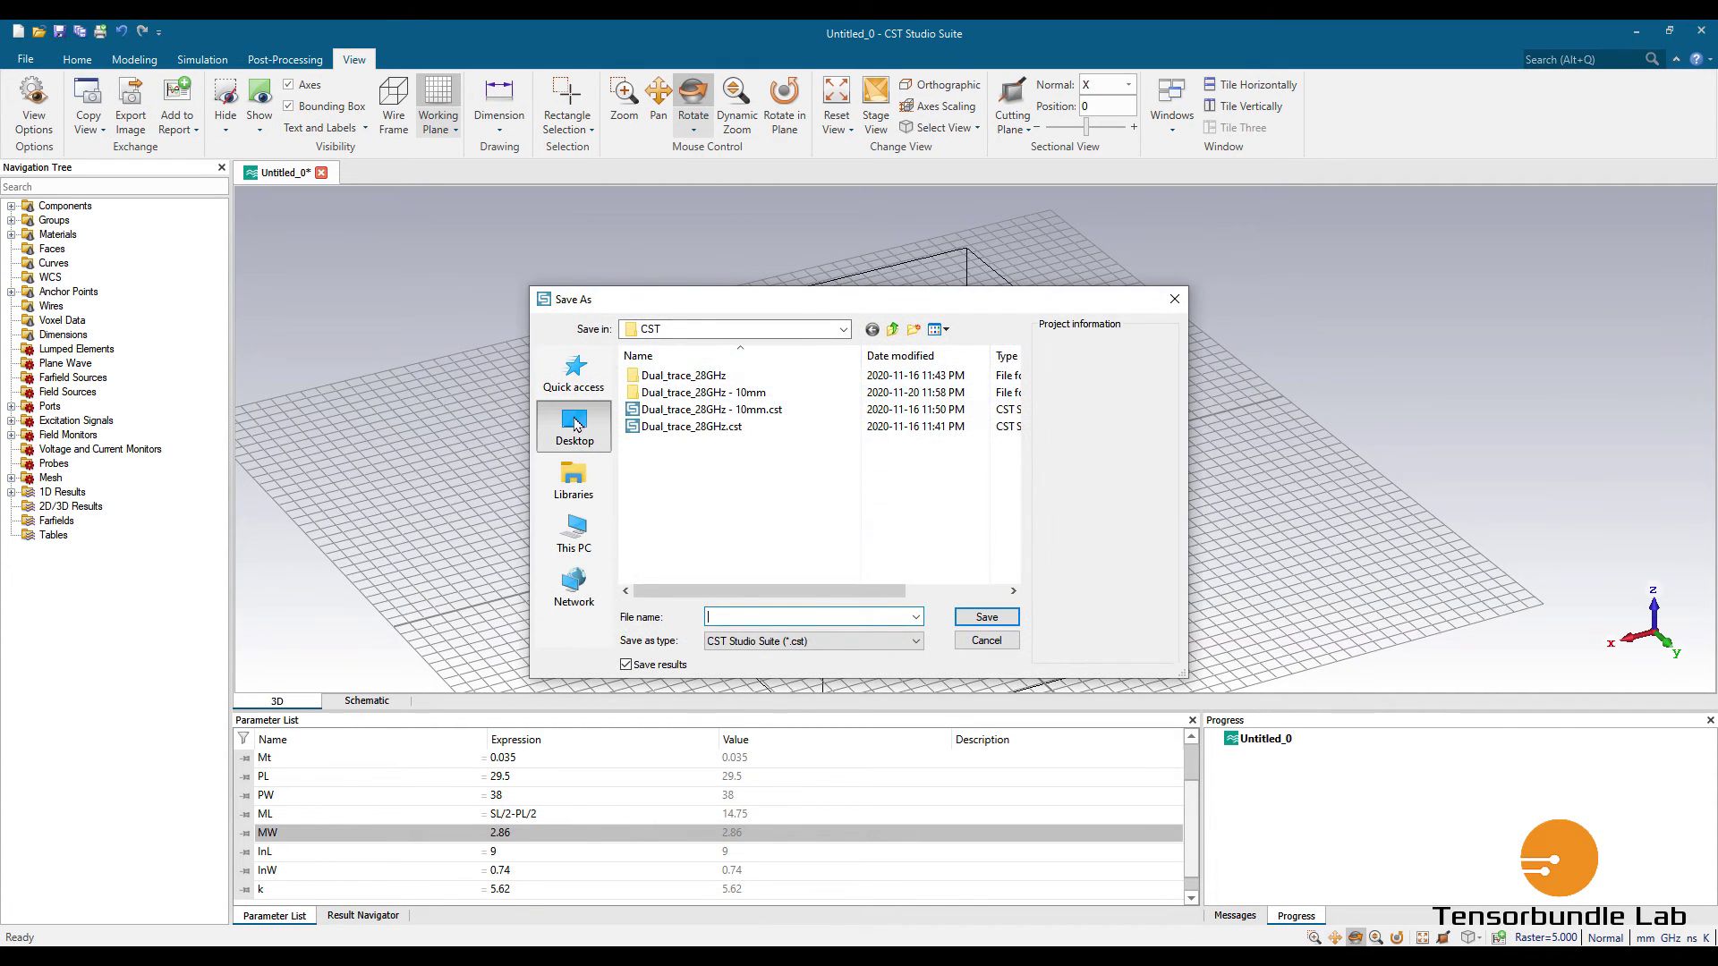
left_click(573, 425)
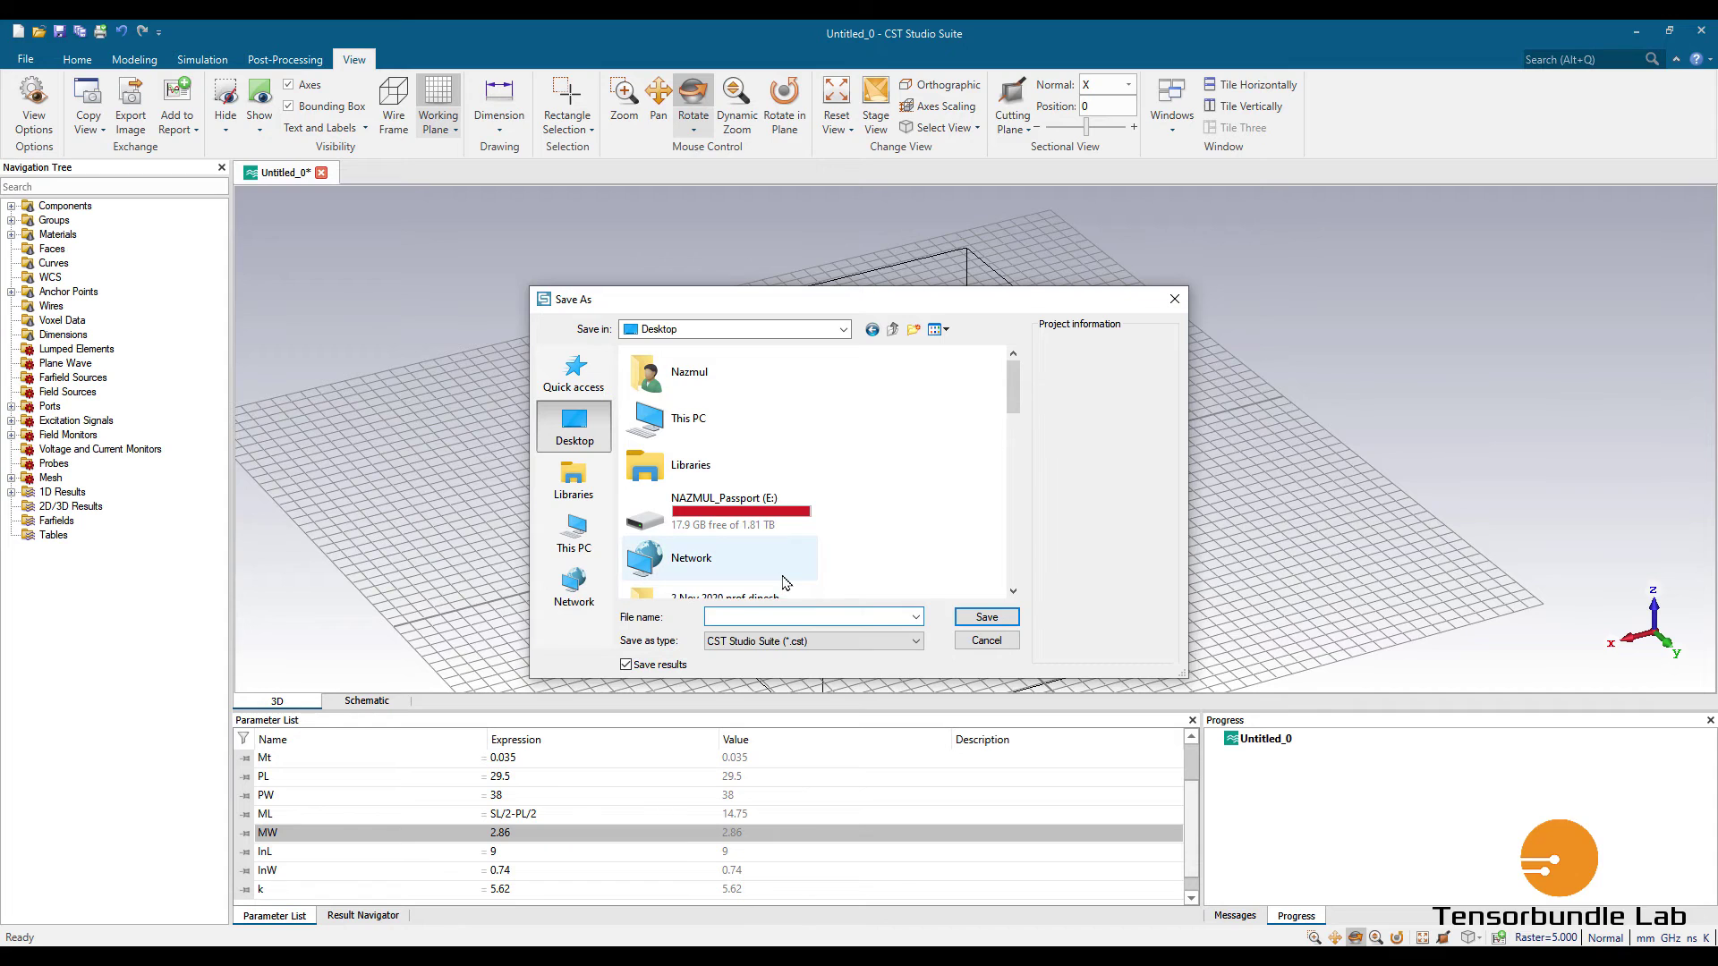
type("Patch")
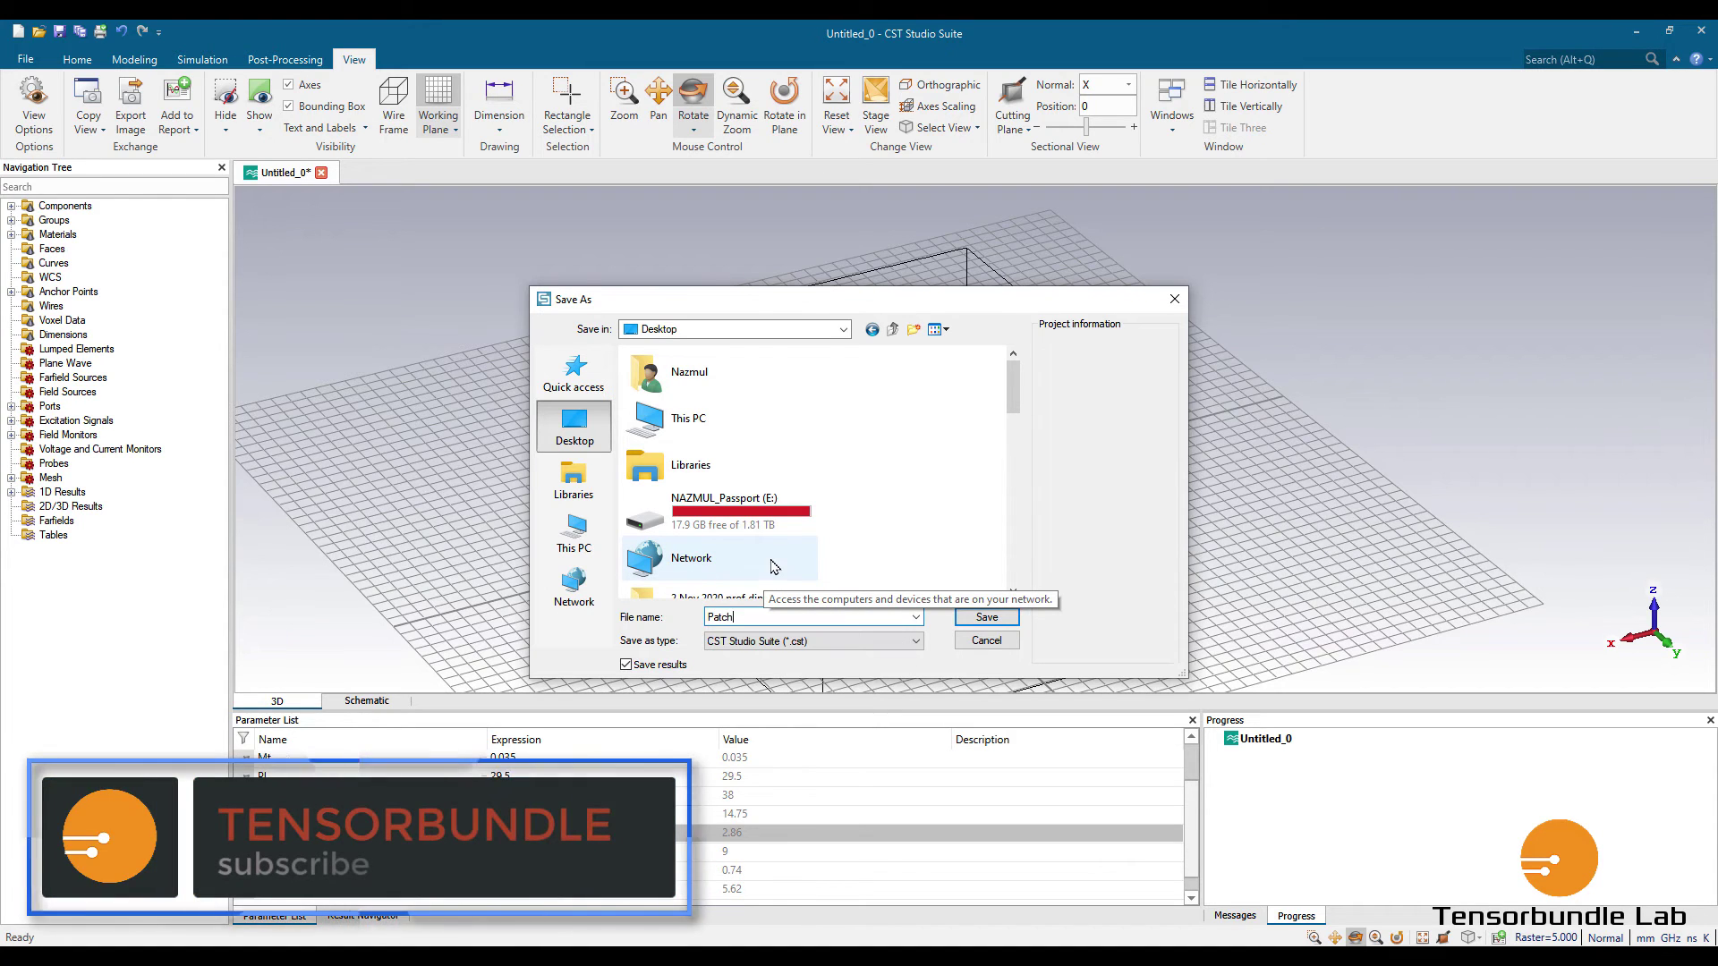
type("_ant")
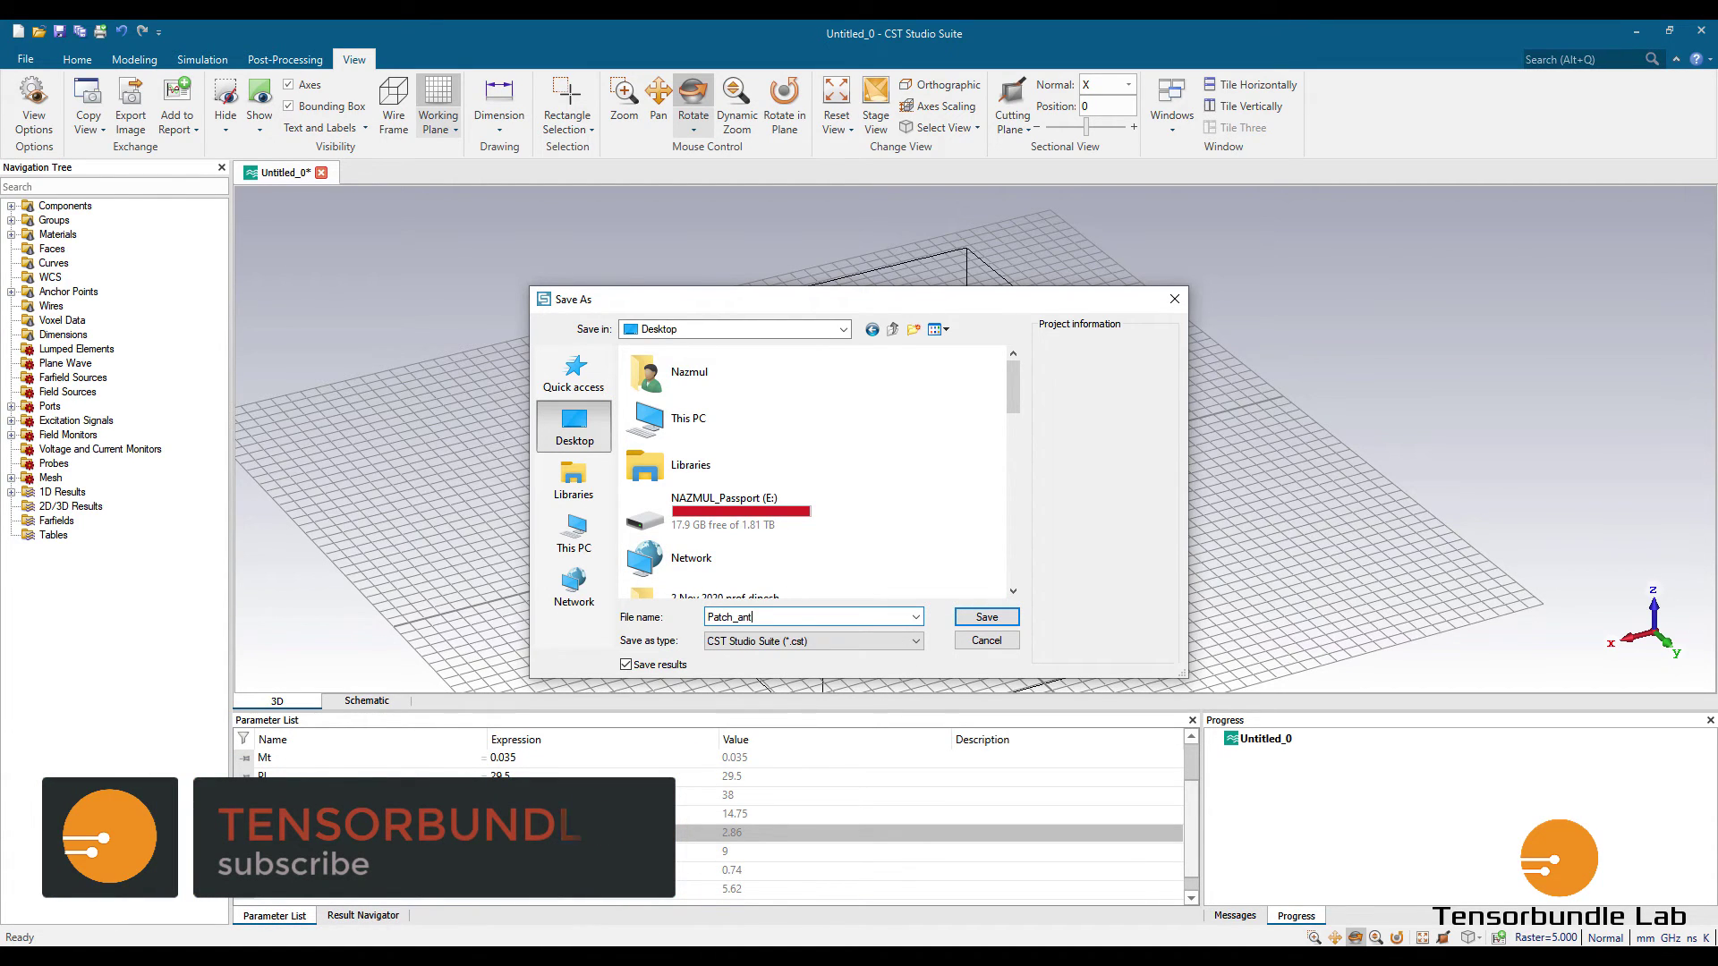
type("ew")
key("BackSpace")
type("nna")
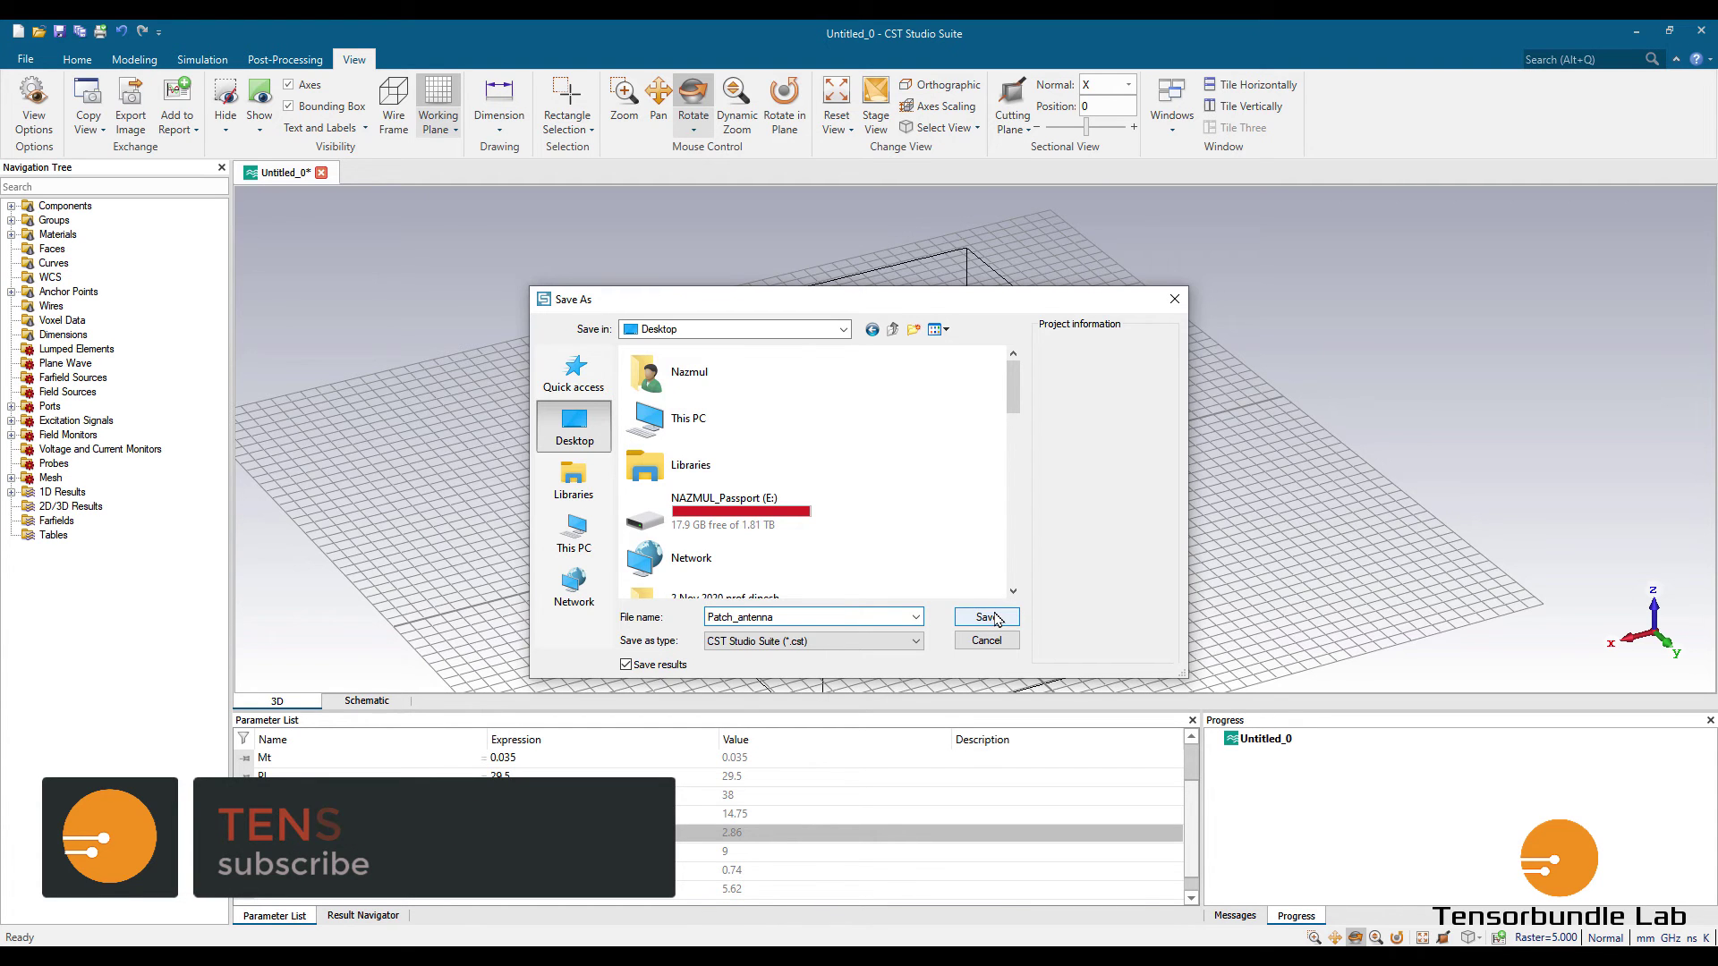
left_click(986, 617)
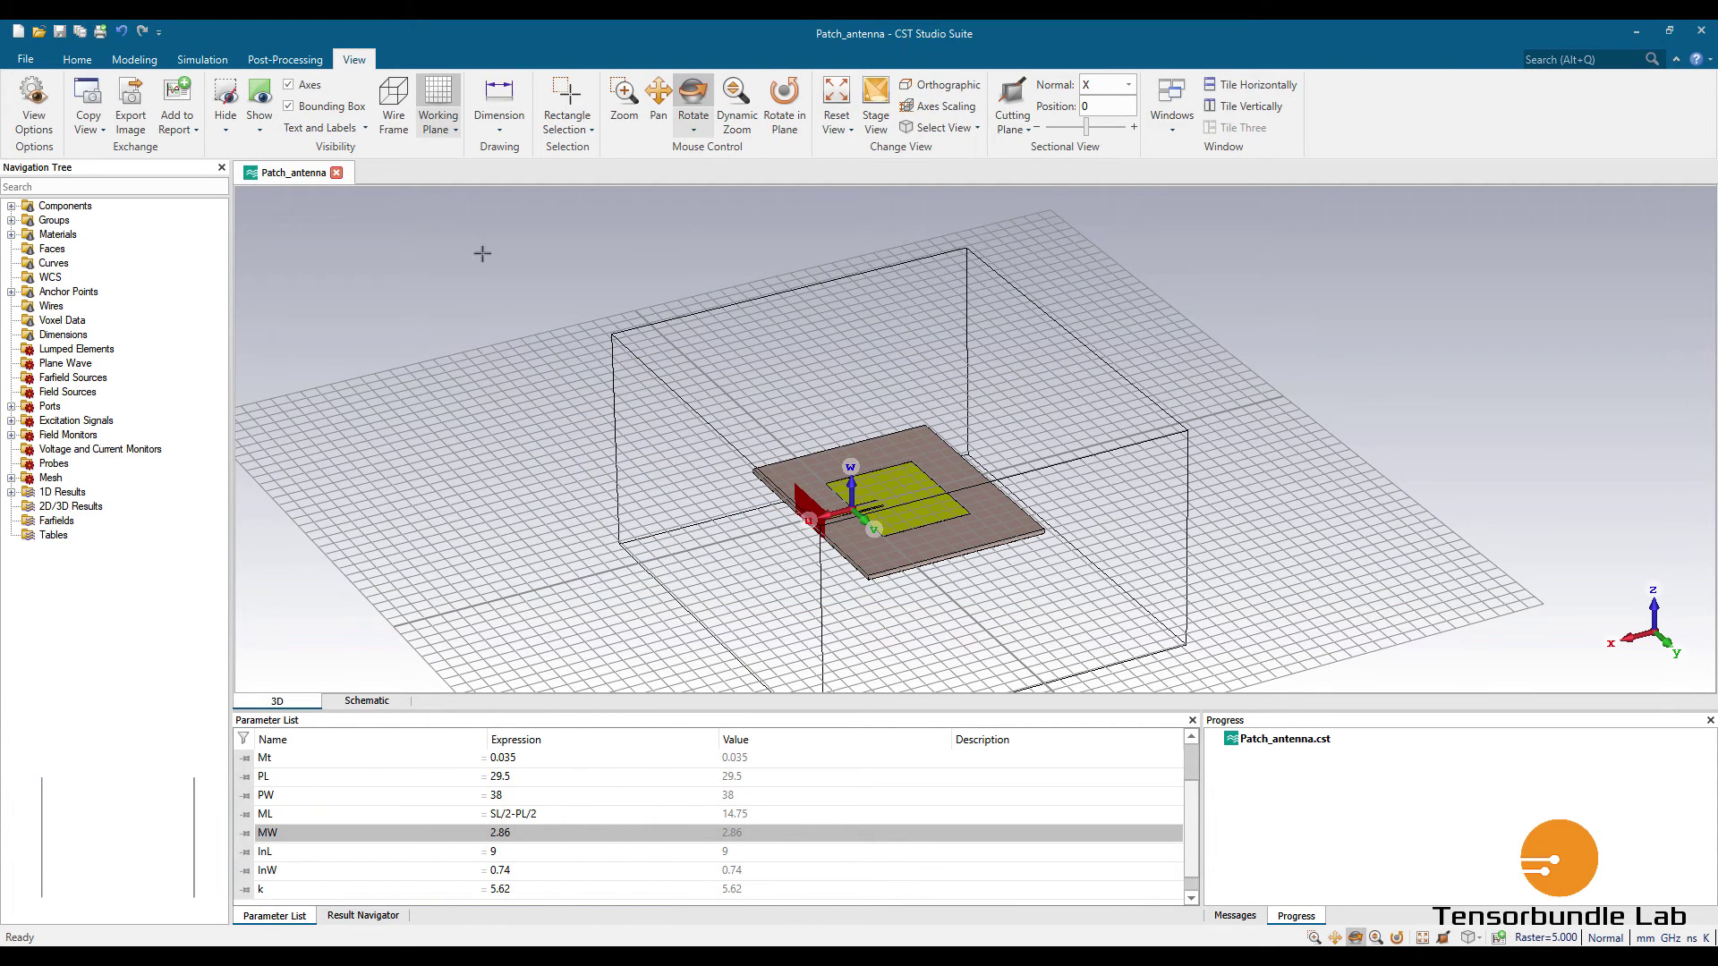
Set up the time domain solver with S-parameters normalized to 50 Ohm and adaptive mesh refinement enabled, and start the simulation.
left_click(202, 59)
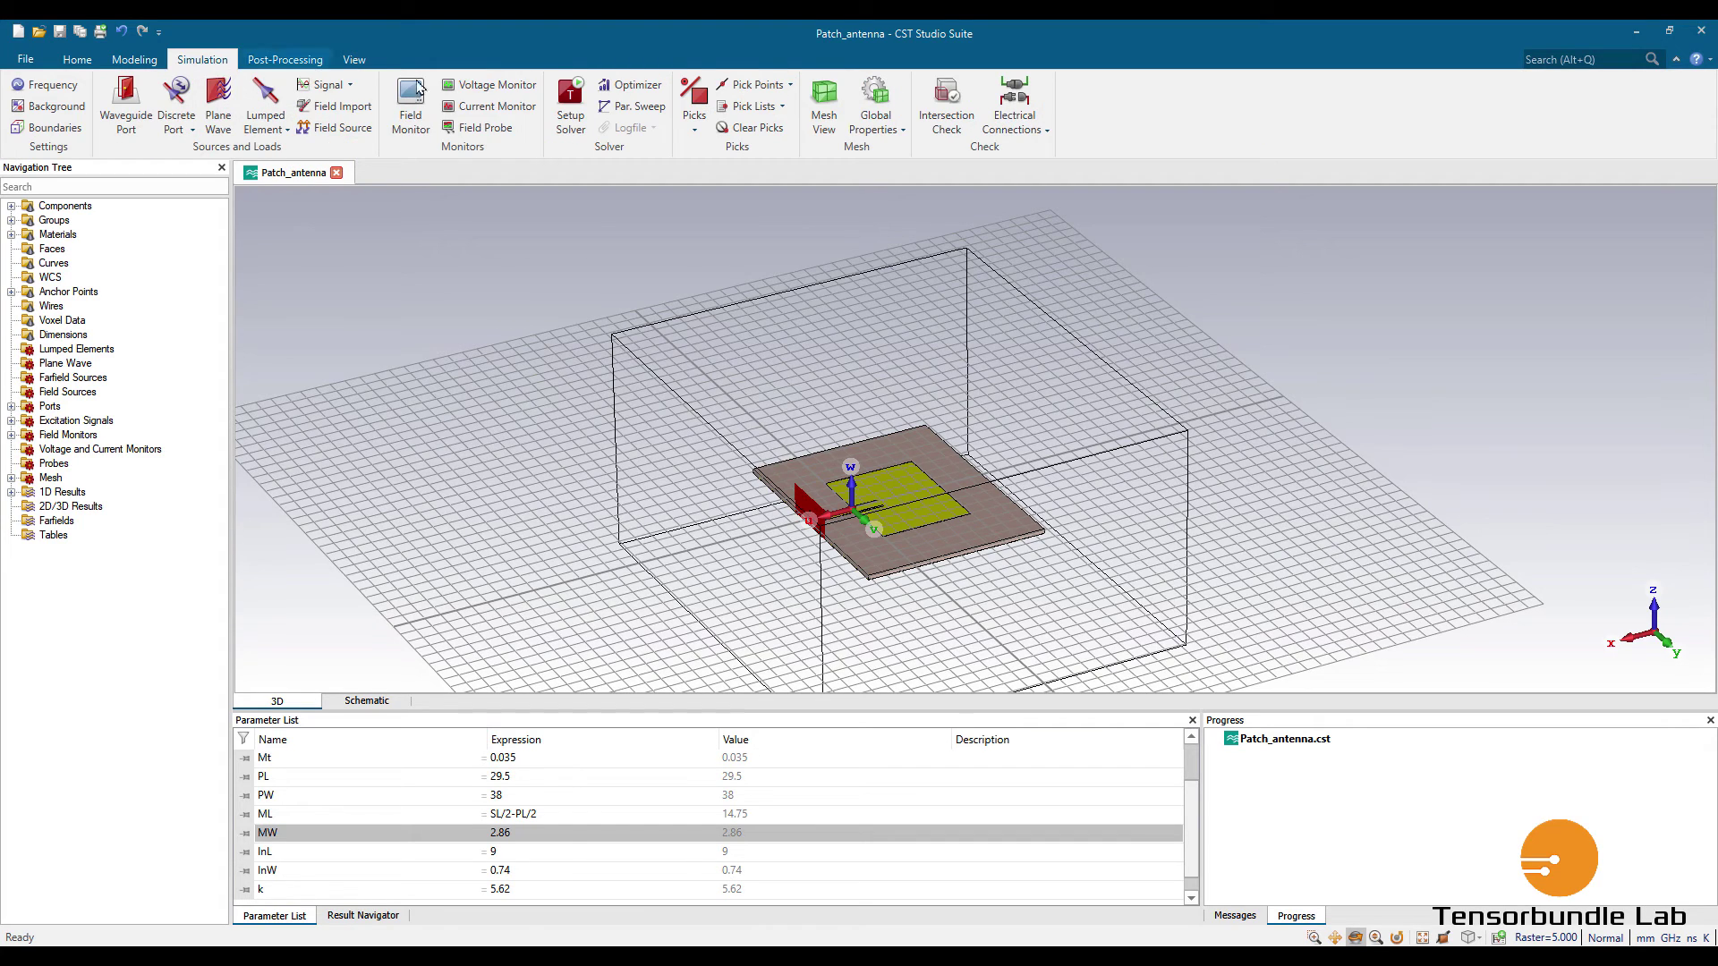
left_click(575, 94)
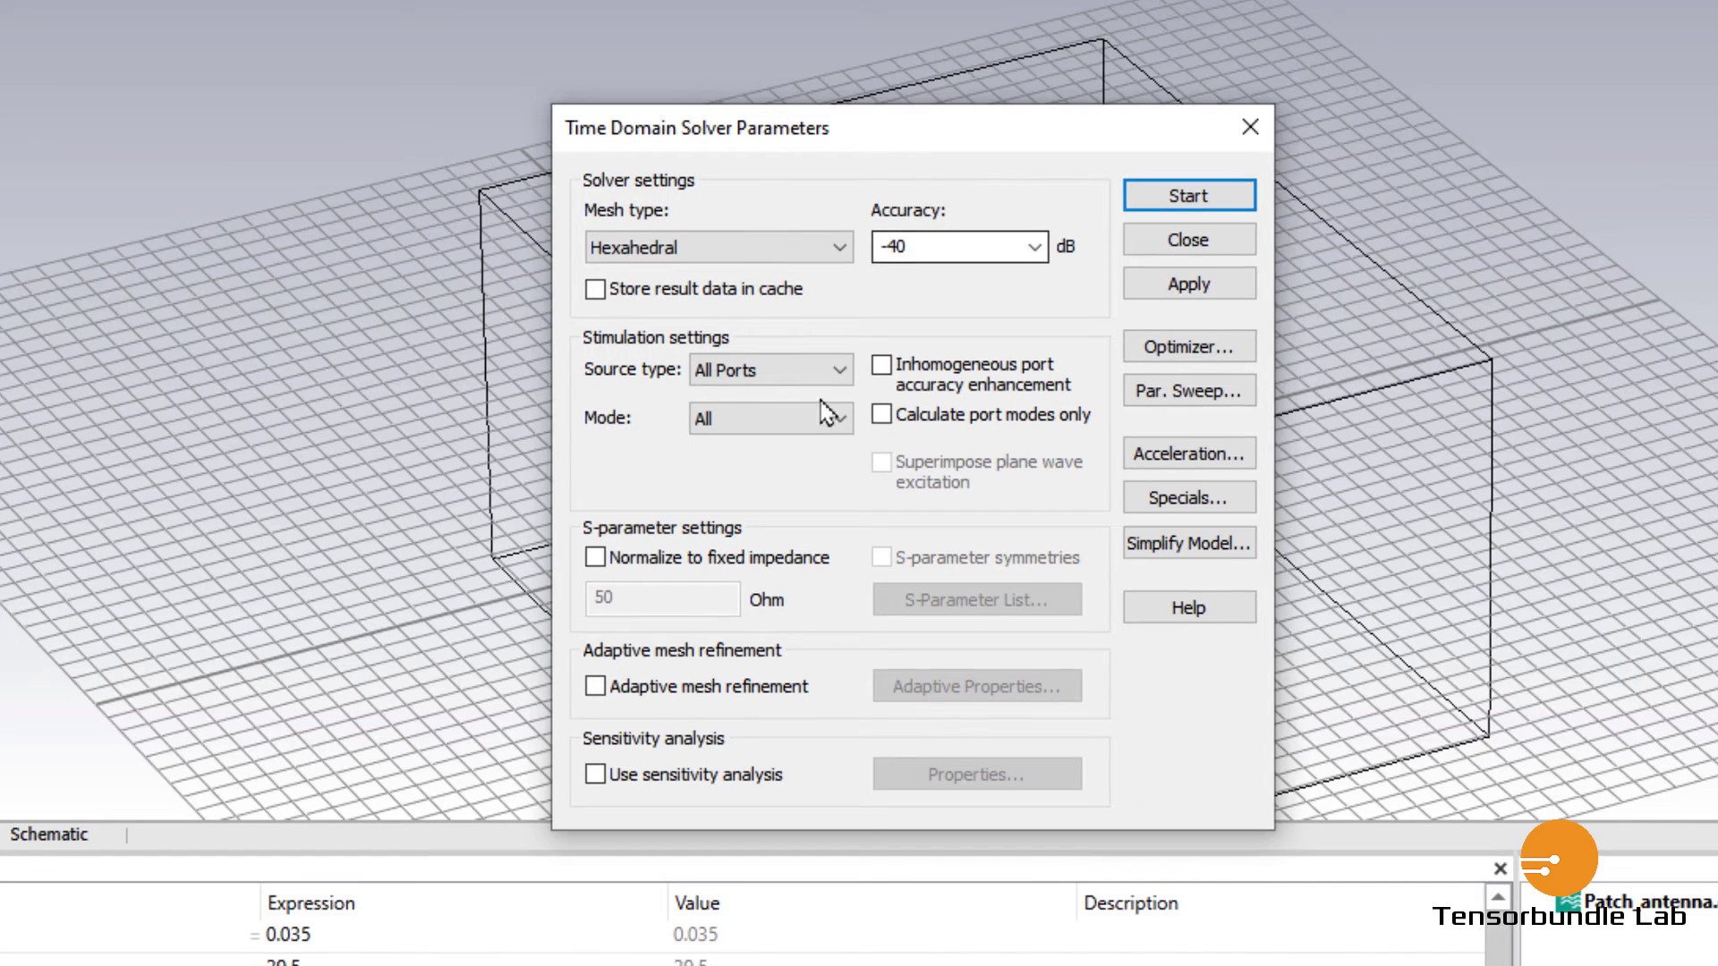
left_click(786, 568)
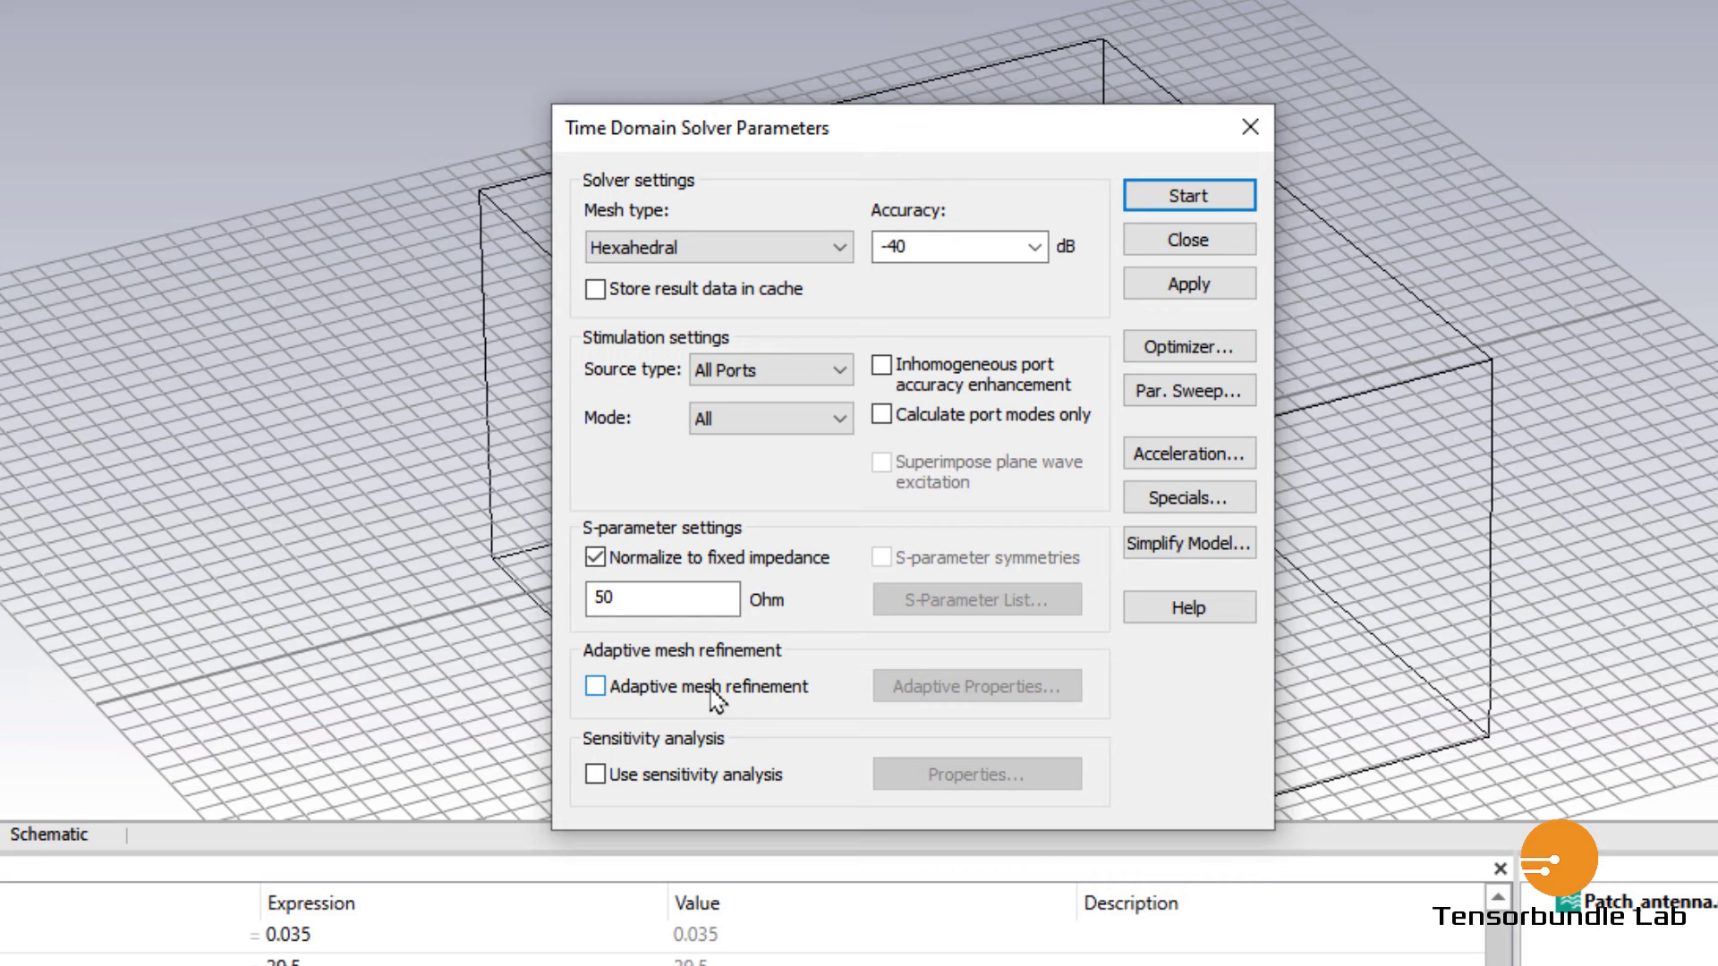
left_click(762, 703)
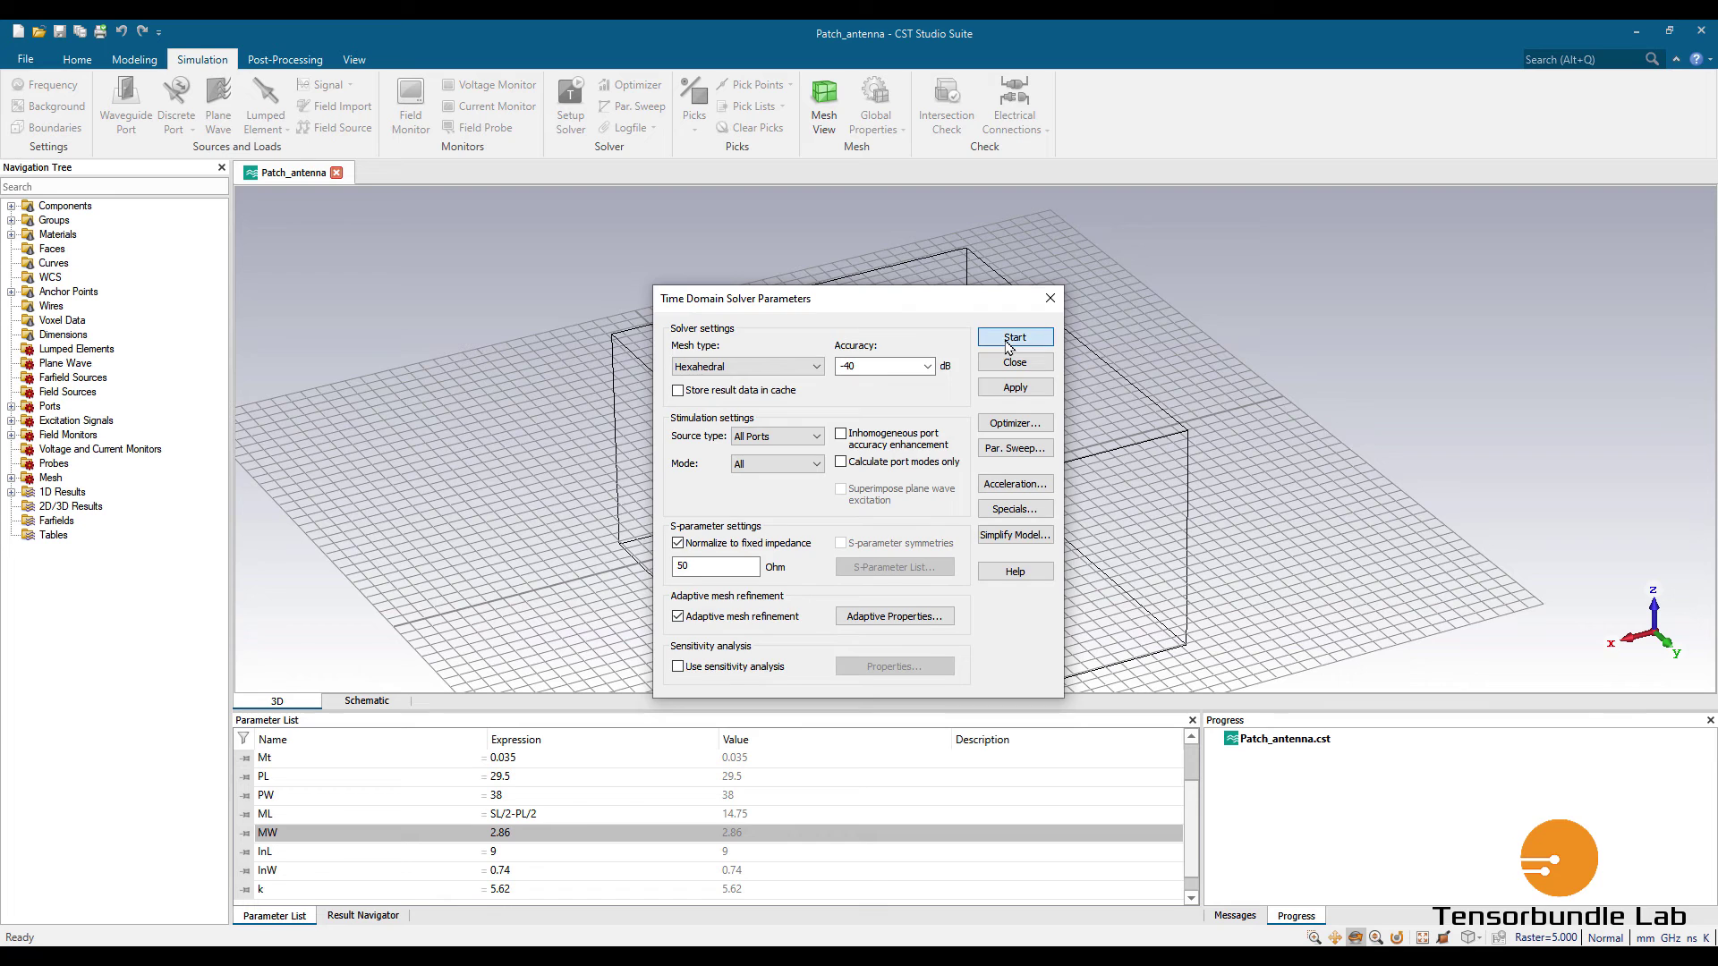
left_click(1177, 208)
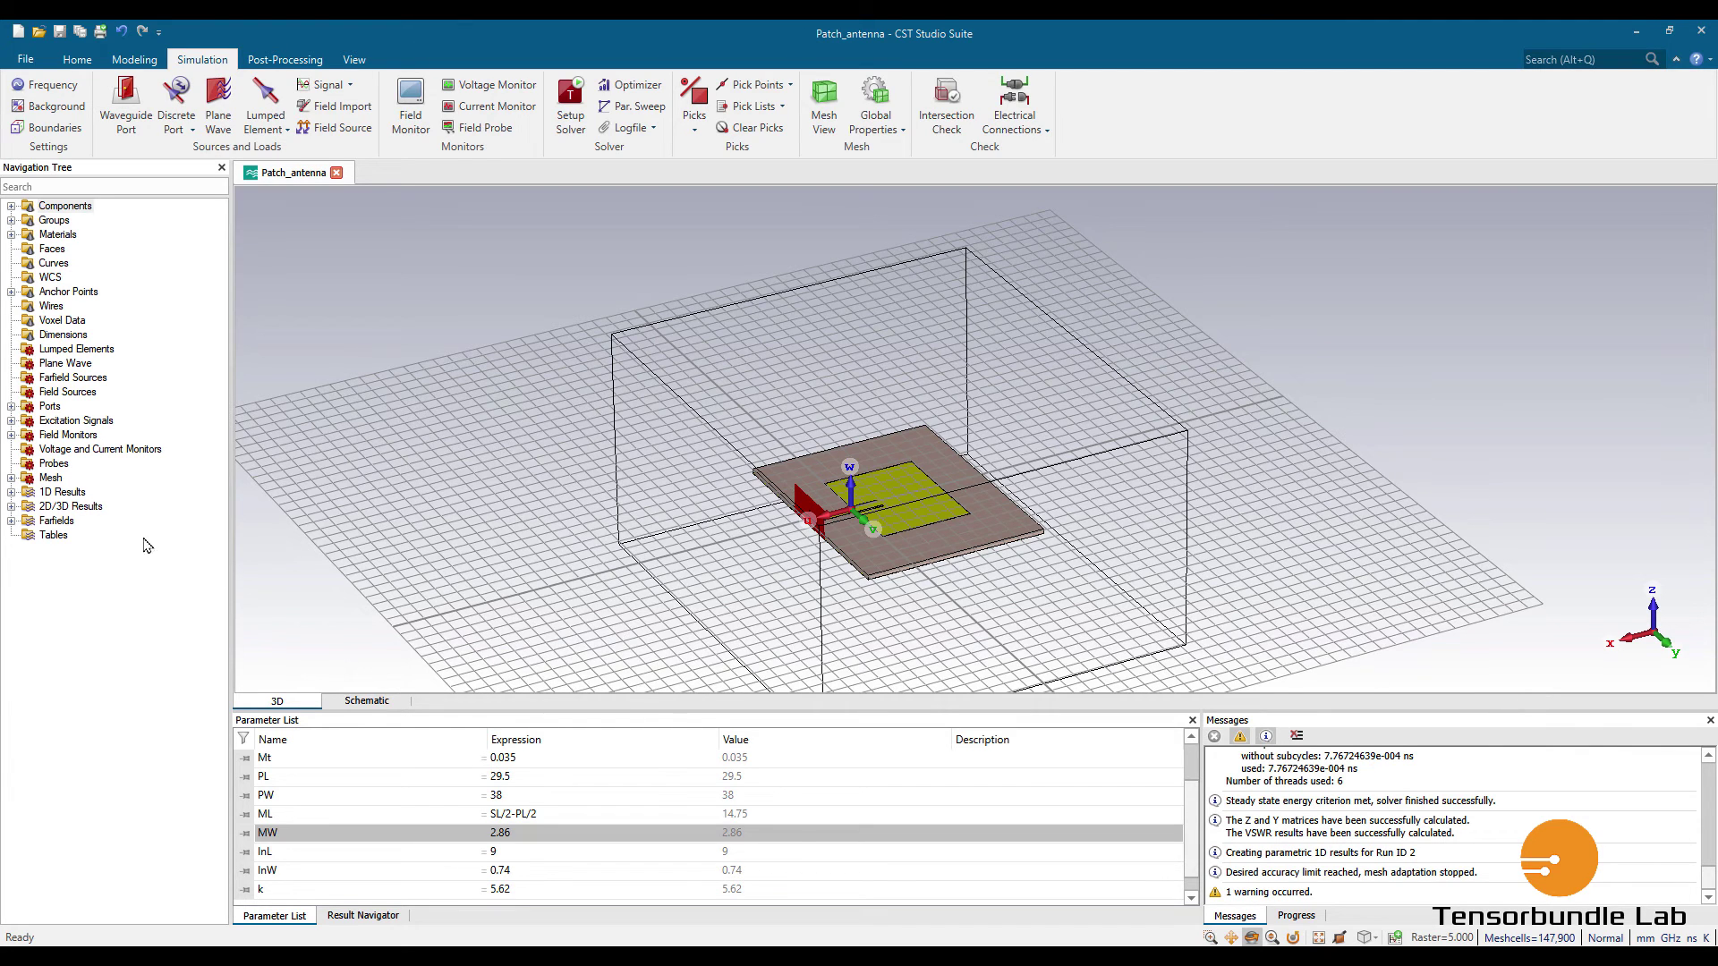
Plot the S1,1 result for both mesh passes, and display the current run's S-parameters alone.
left_click(11, 492)
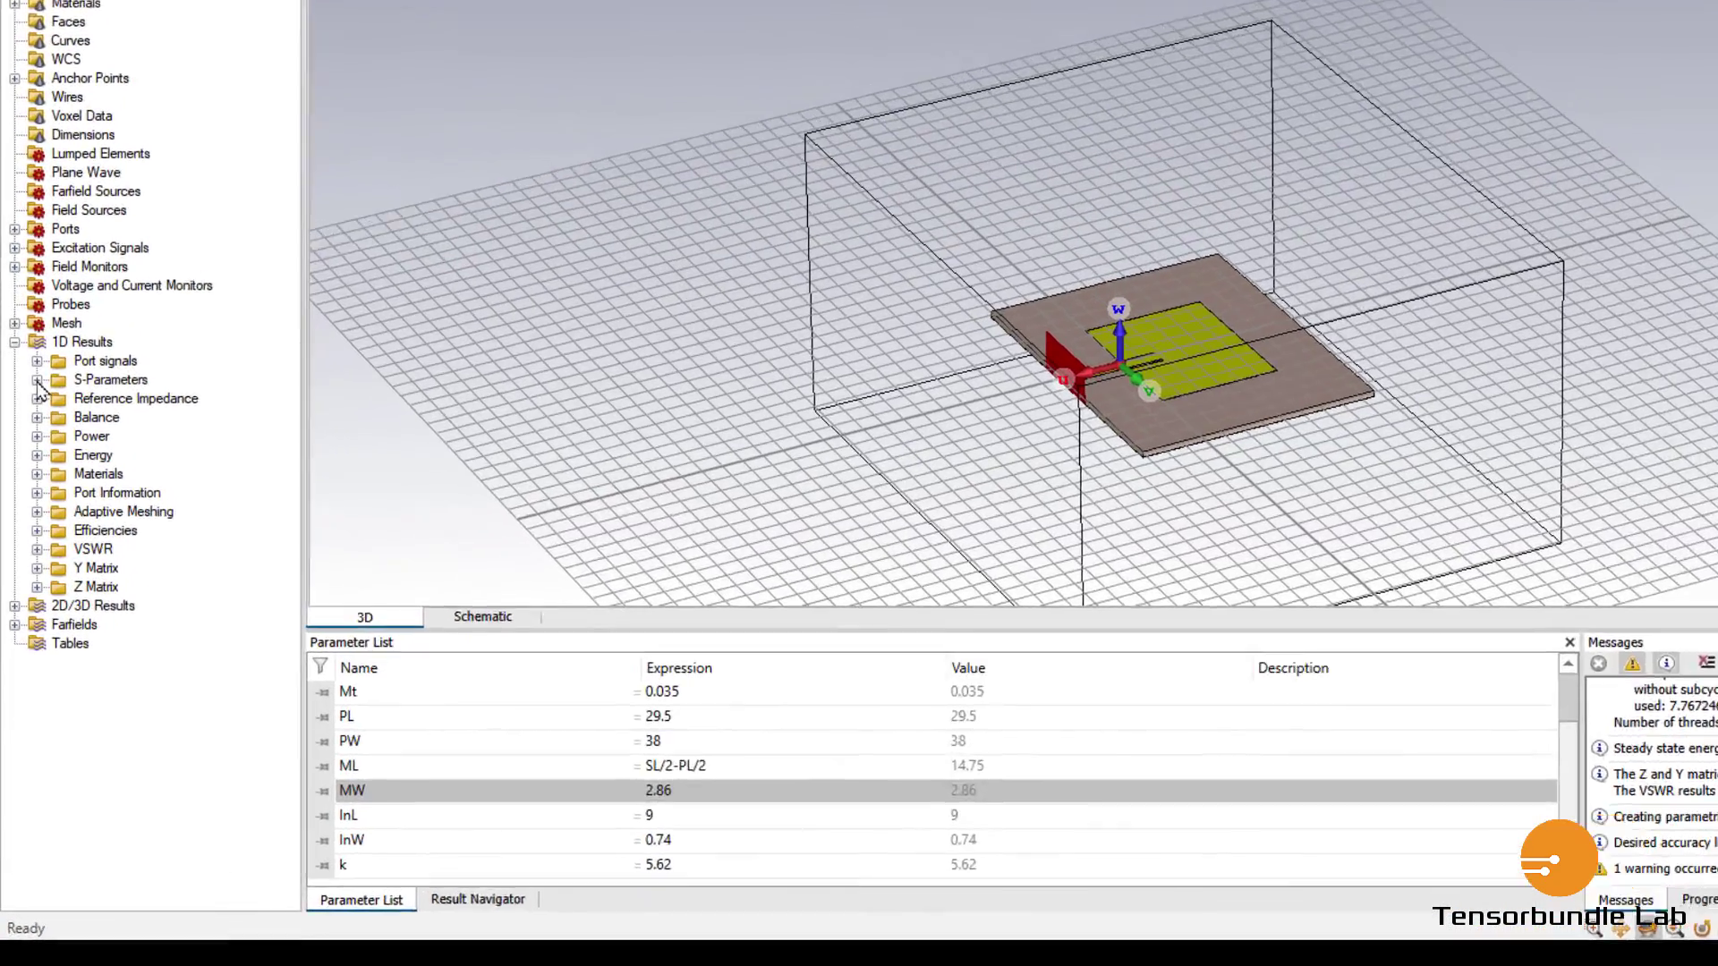
left_click(28, 521)
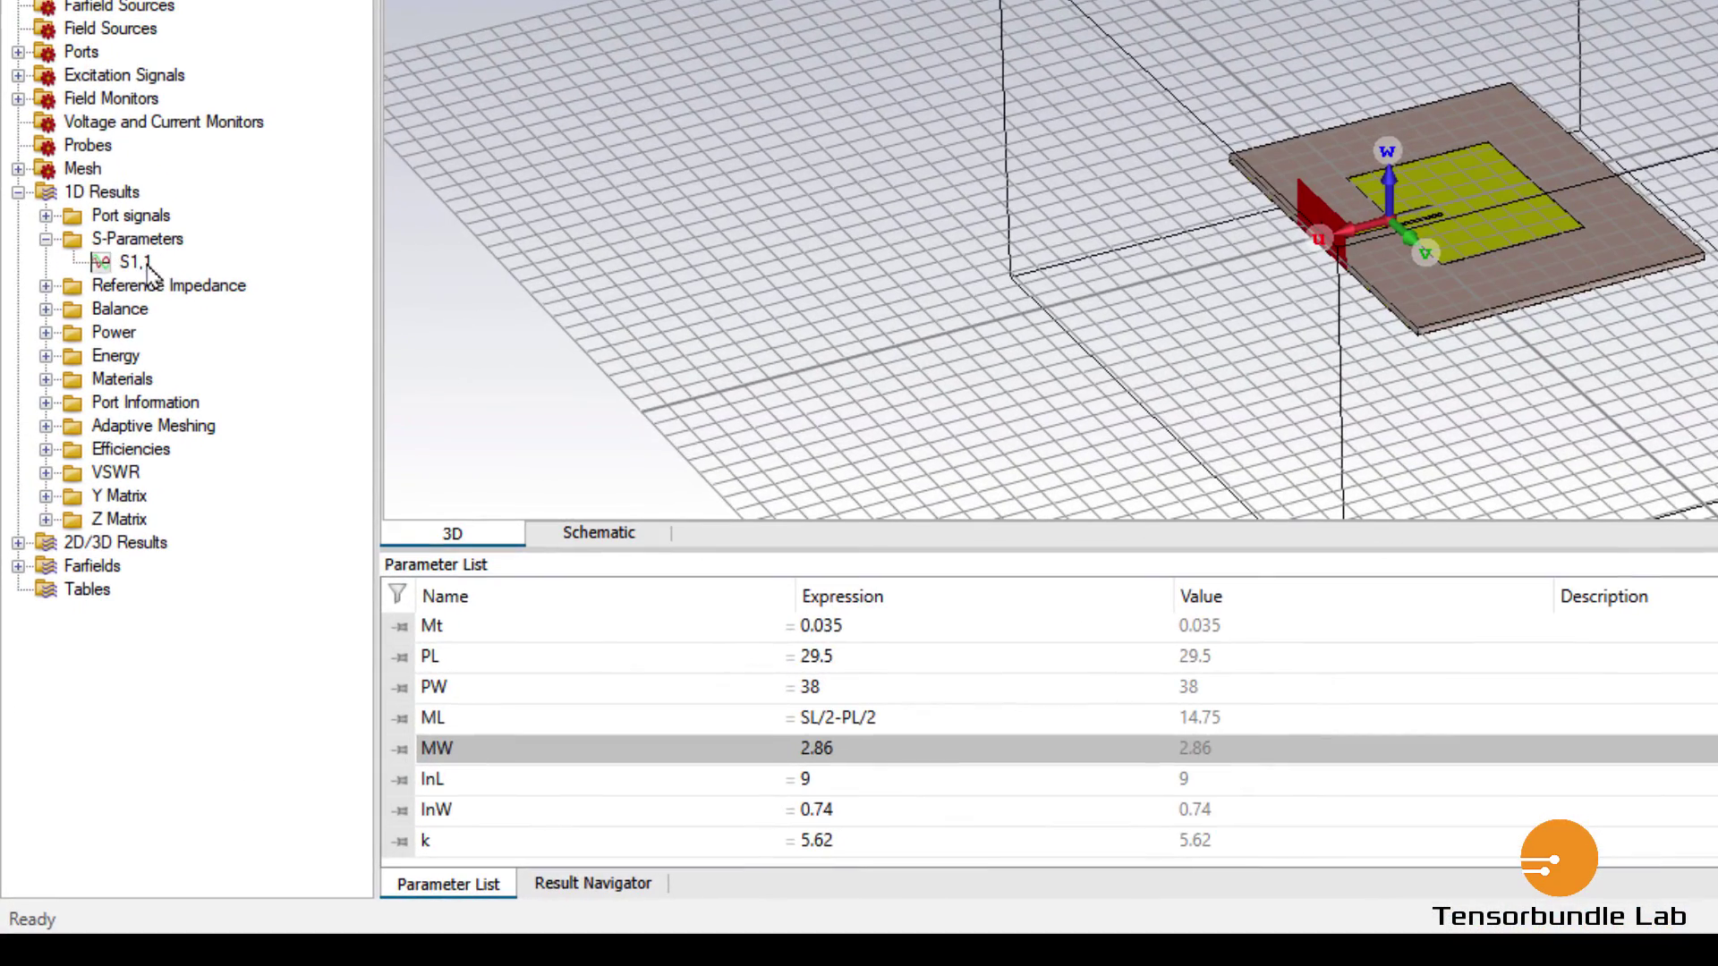
left_click(87, 535)
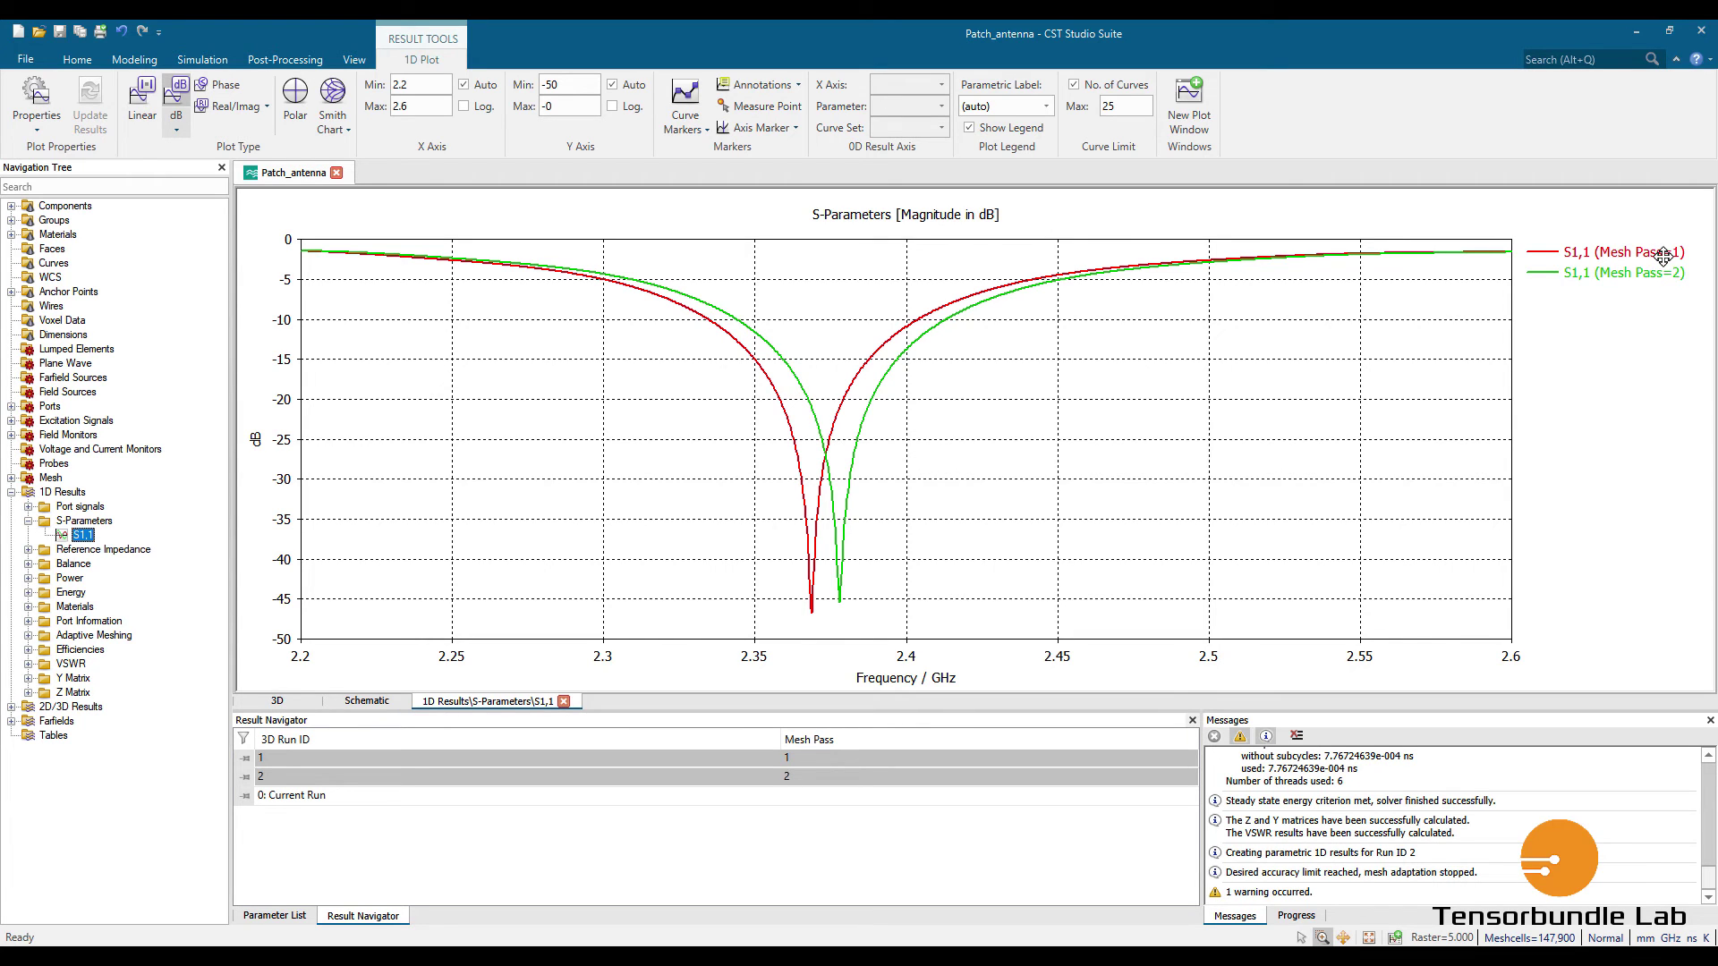
left_click(85, 521)
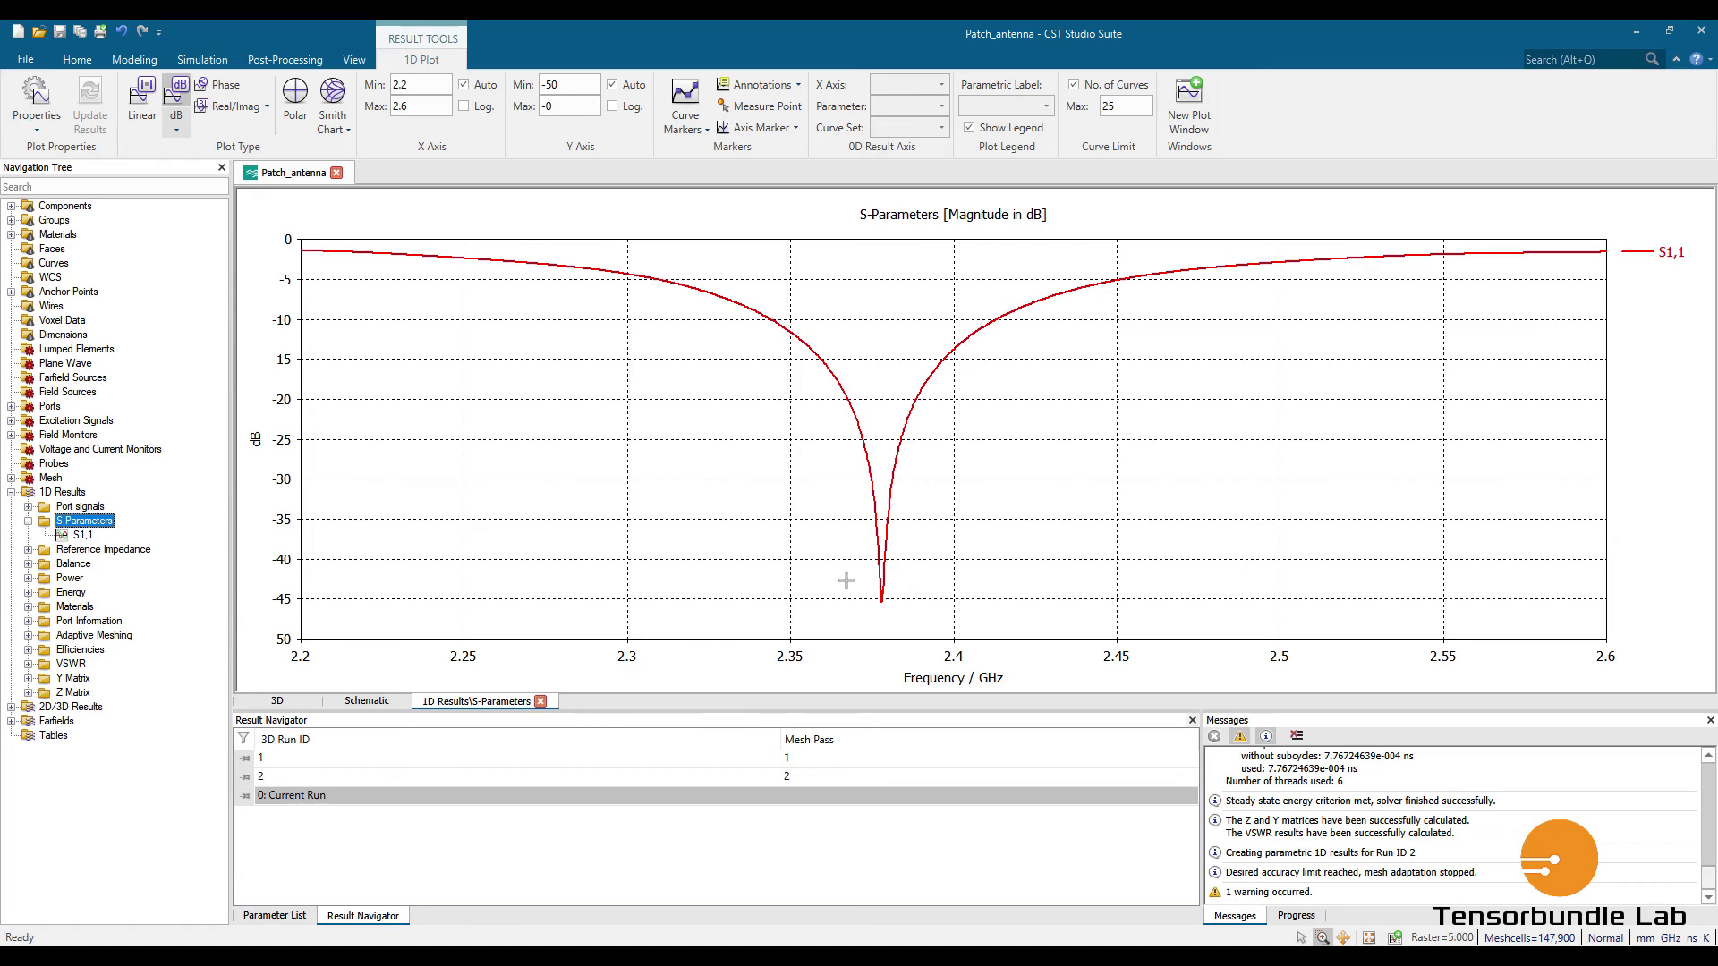
right_click(695, 462)
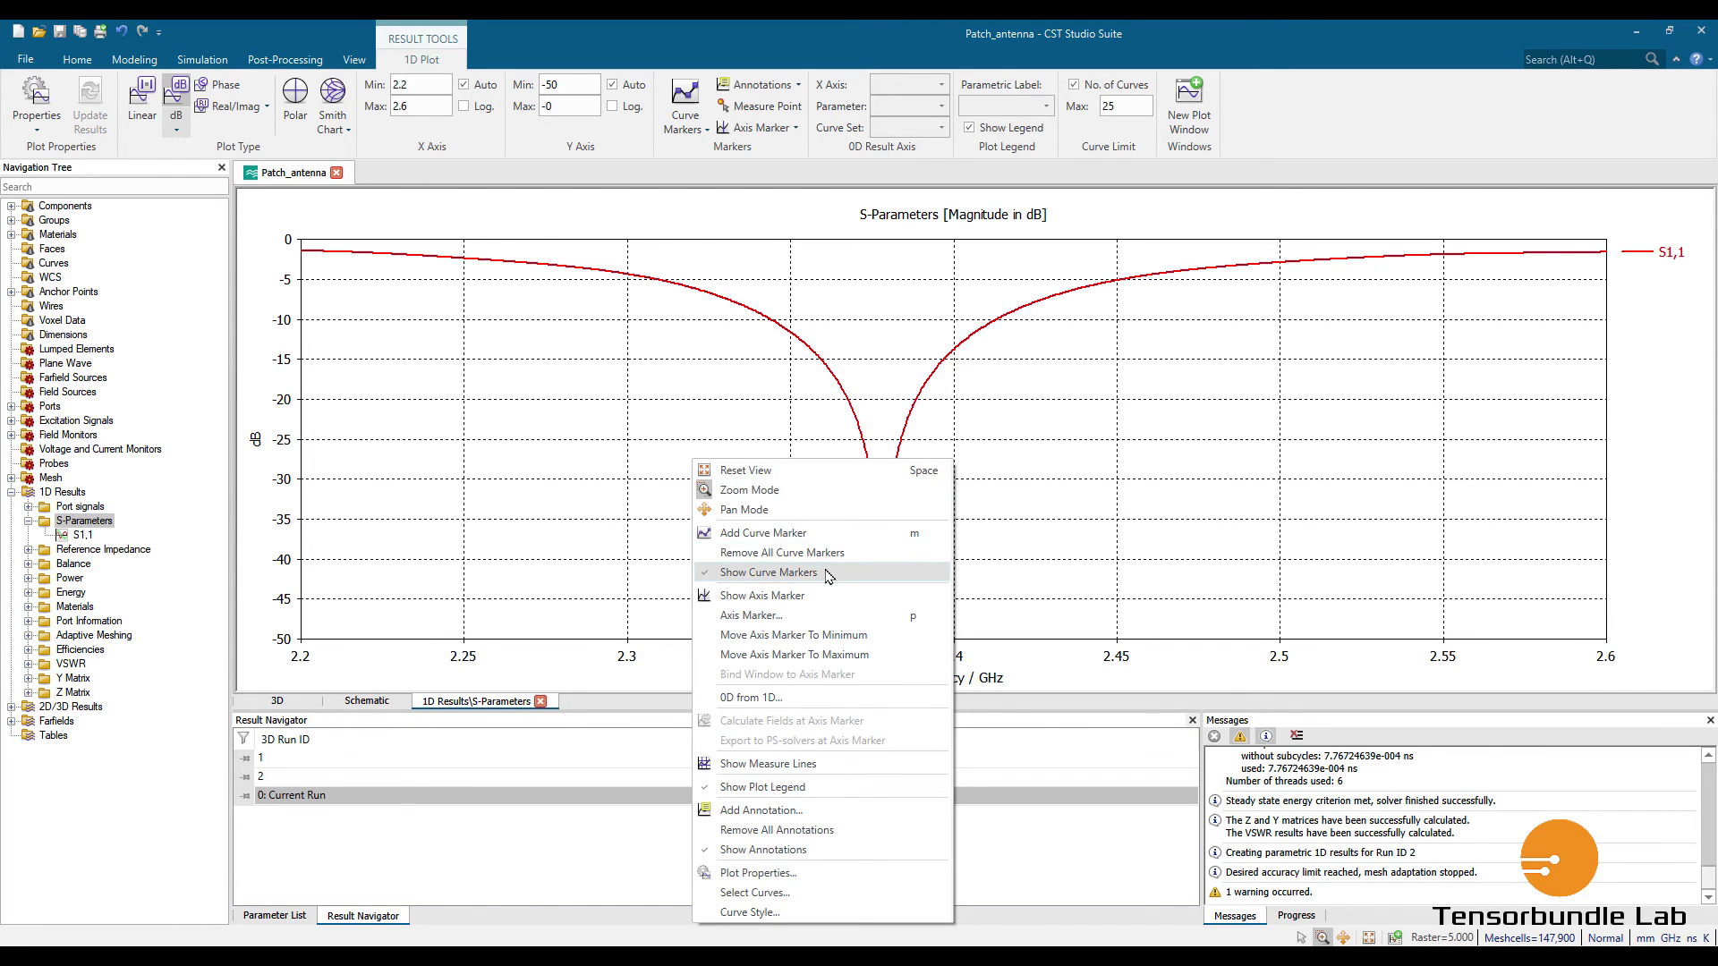
left_click(817, 616)
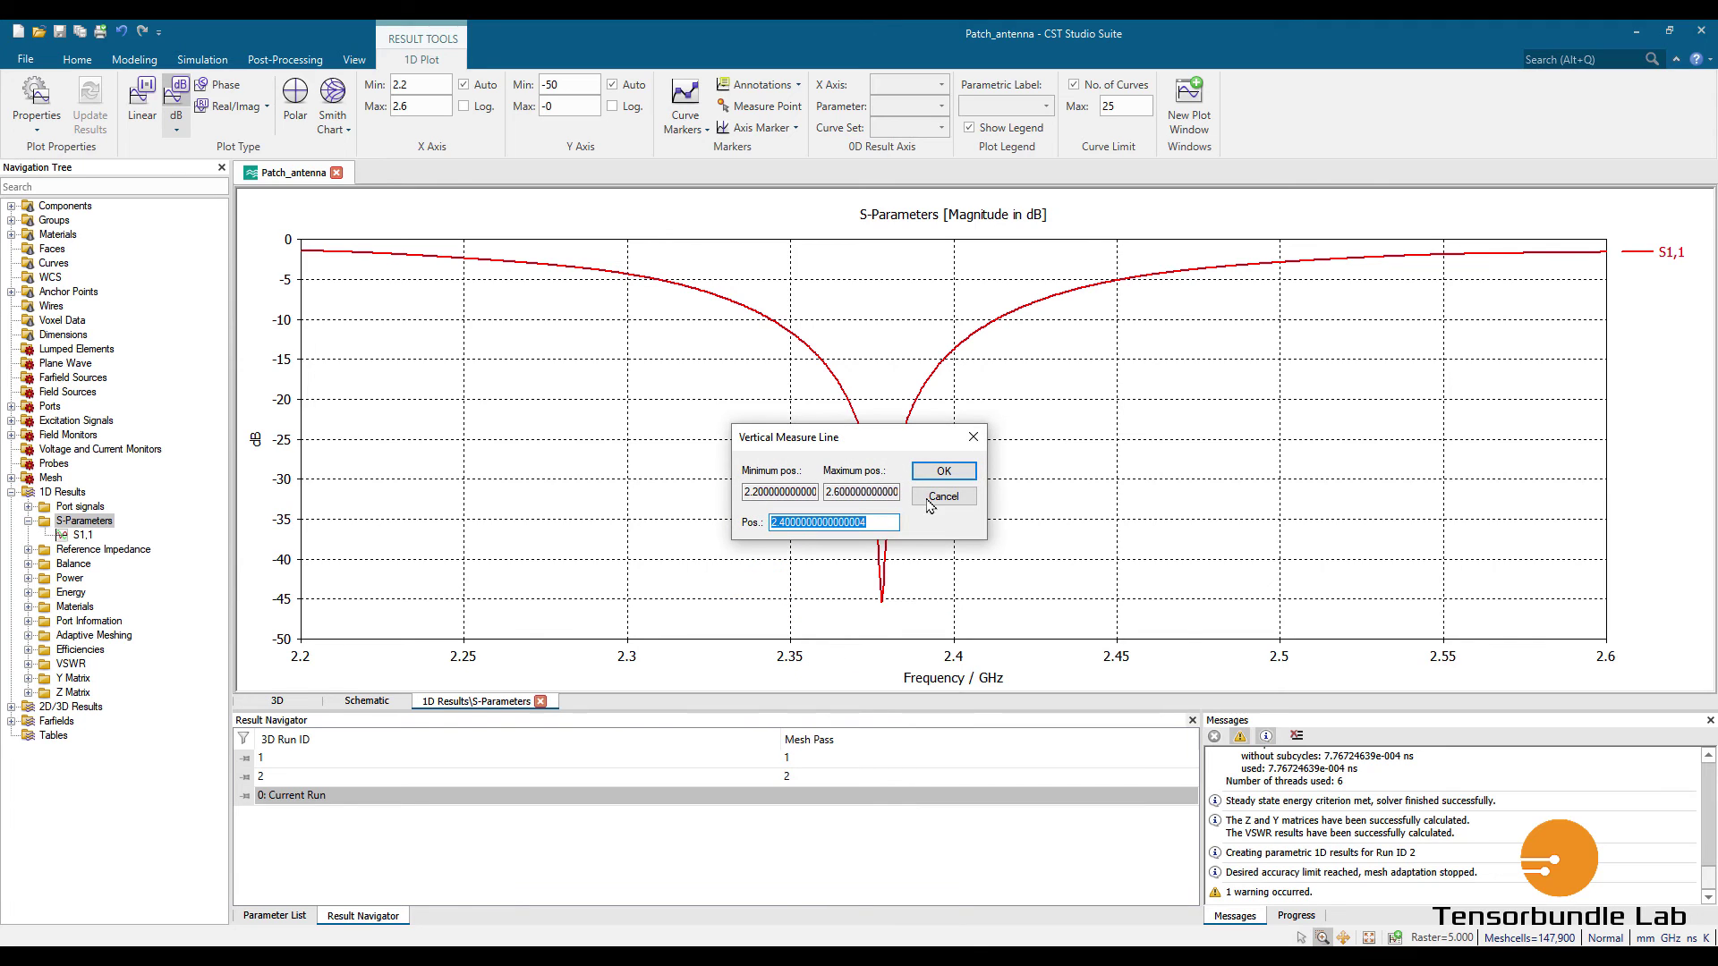
left_click(973, 436)
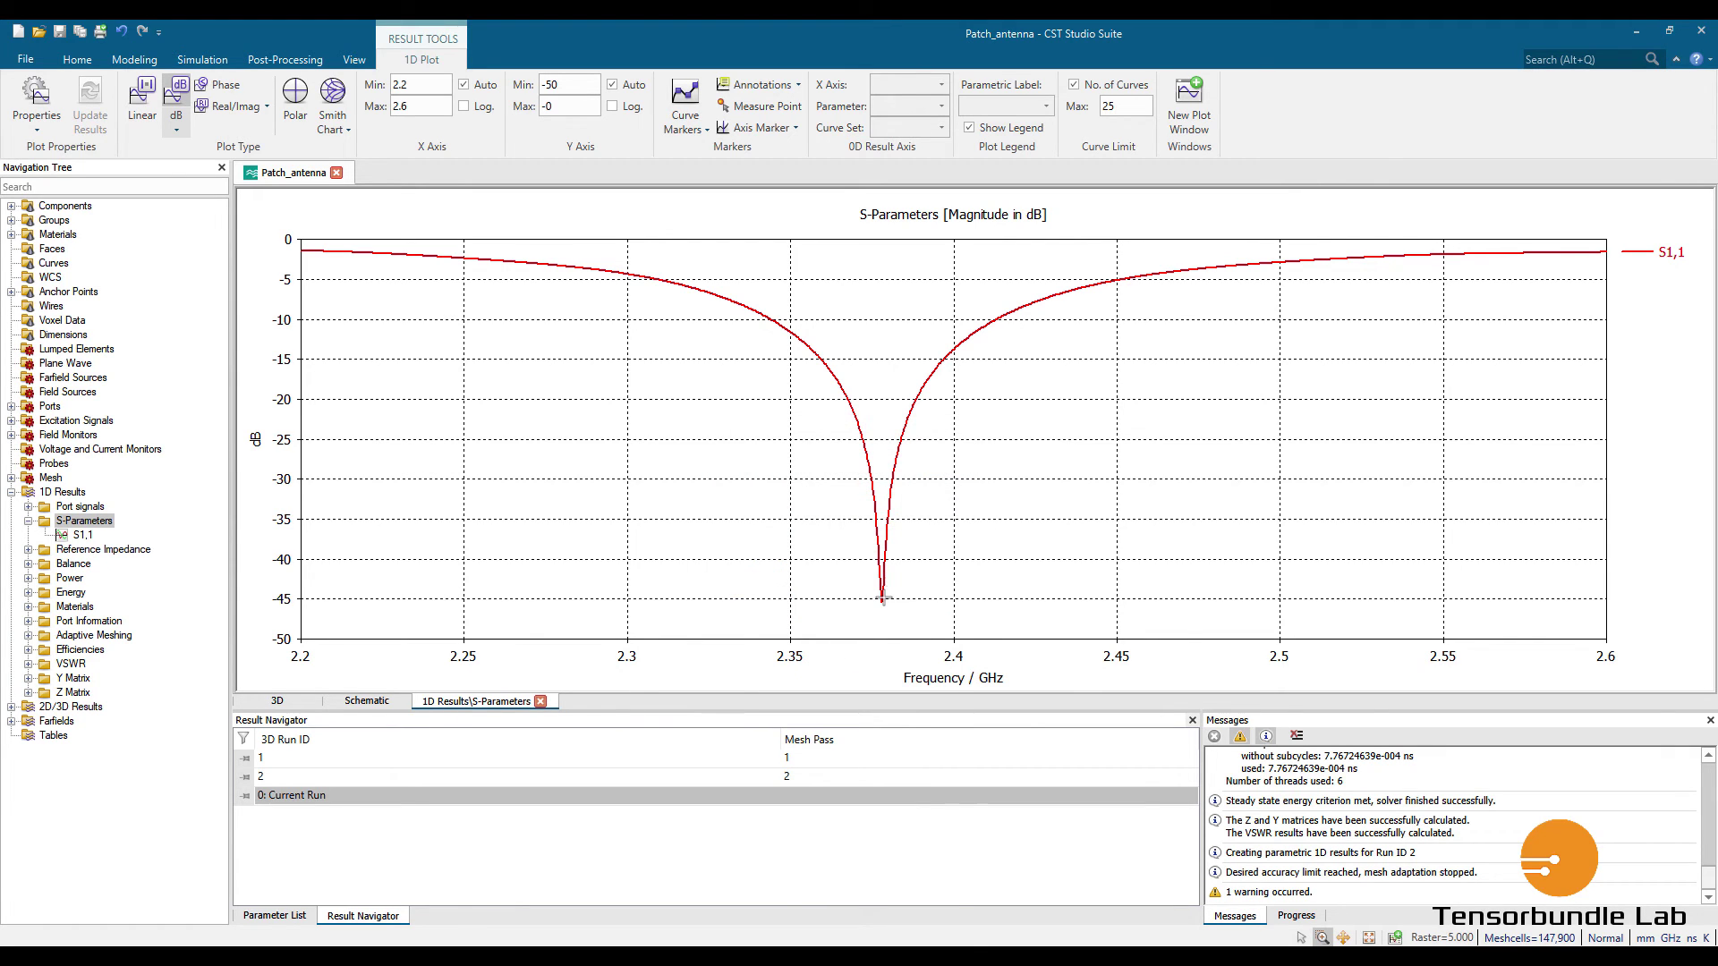
Add a curve marker at the resonance minimum of the S1,1 curve.
right_click(964, 449)
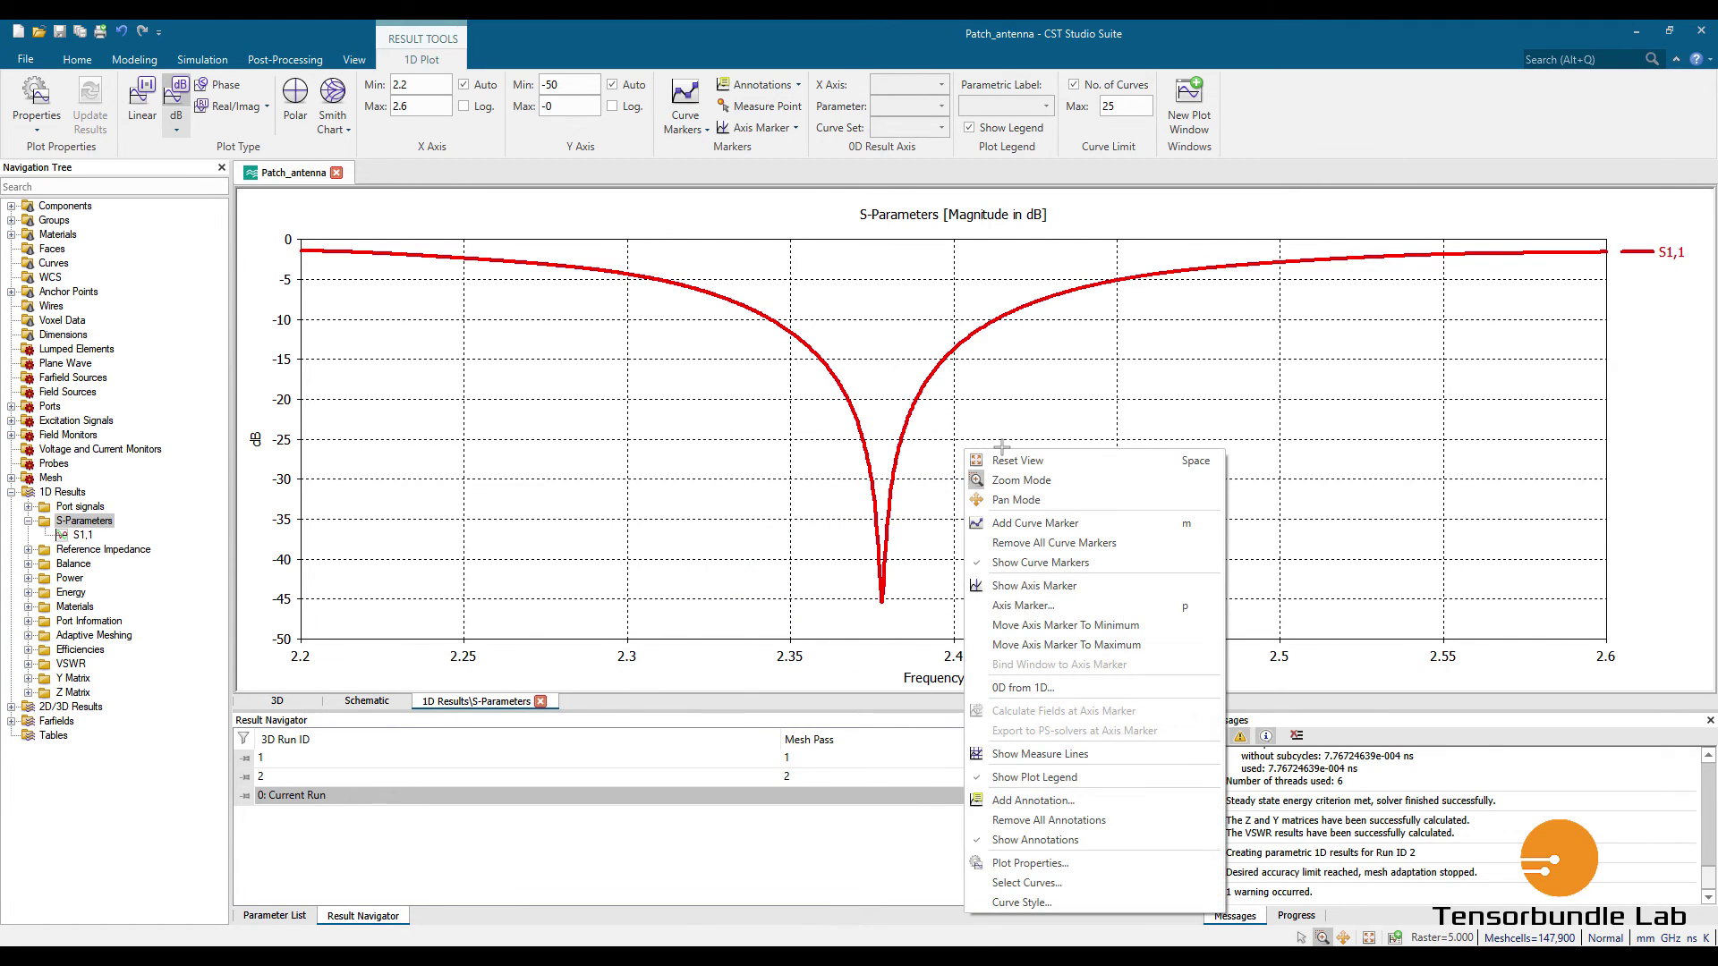
left_click(1024, 523)
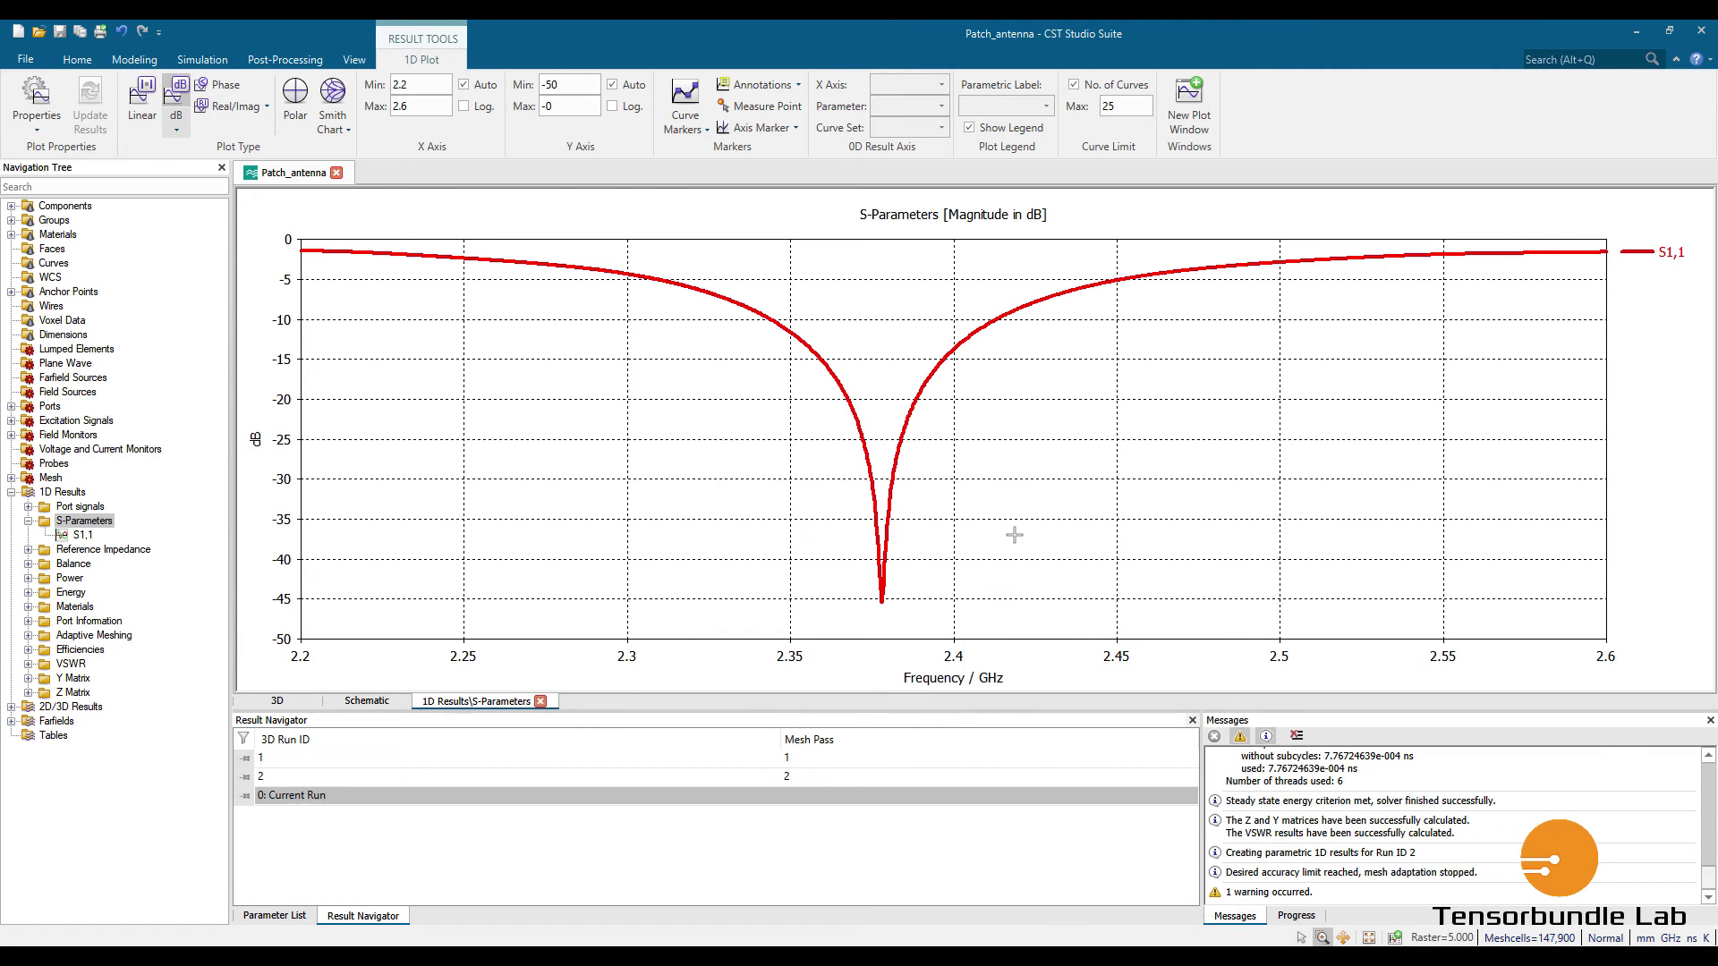
double_click(883, 604)
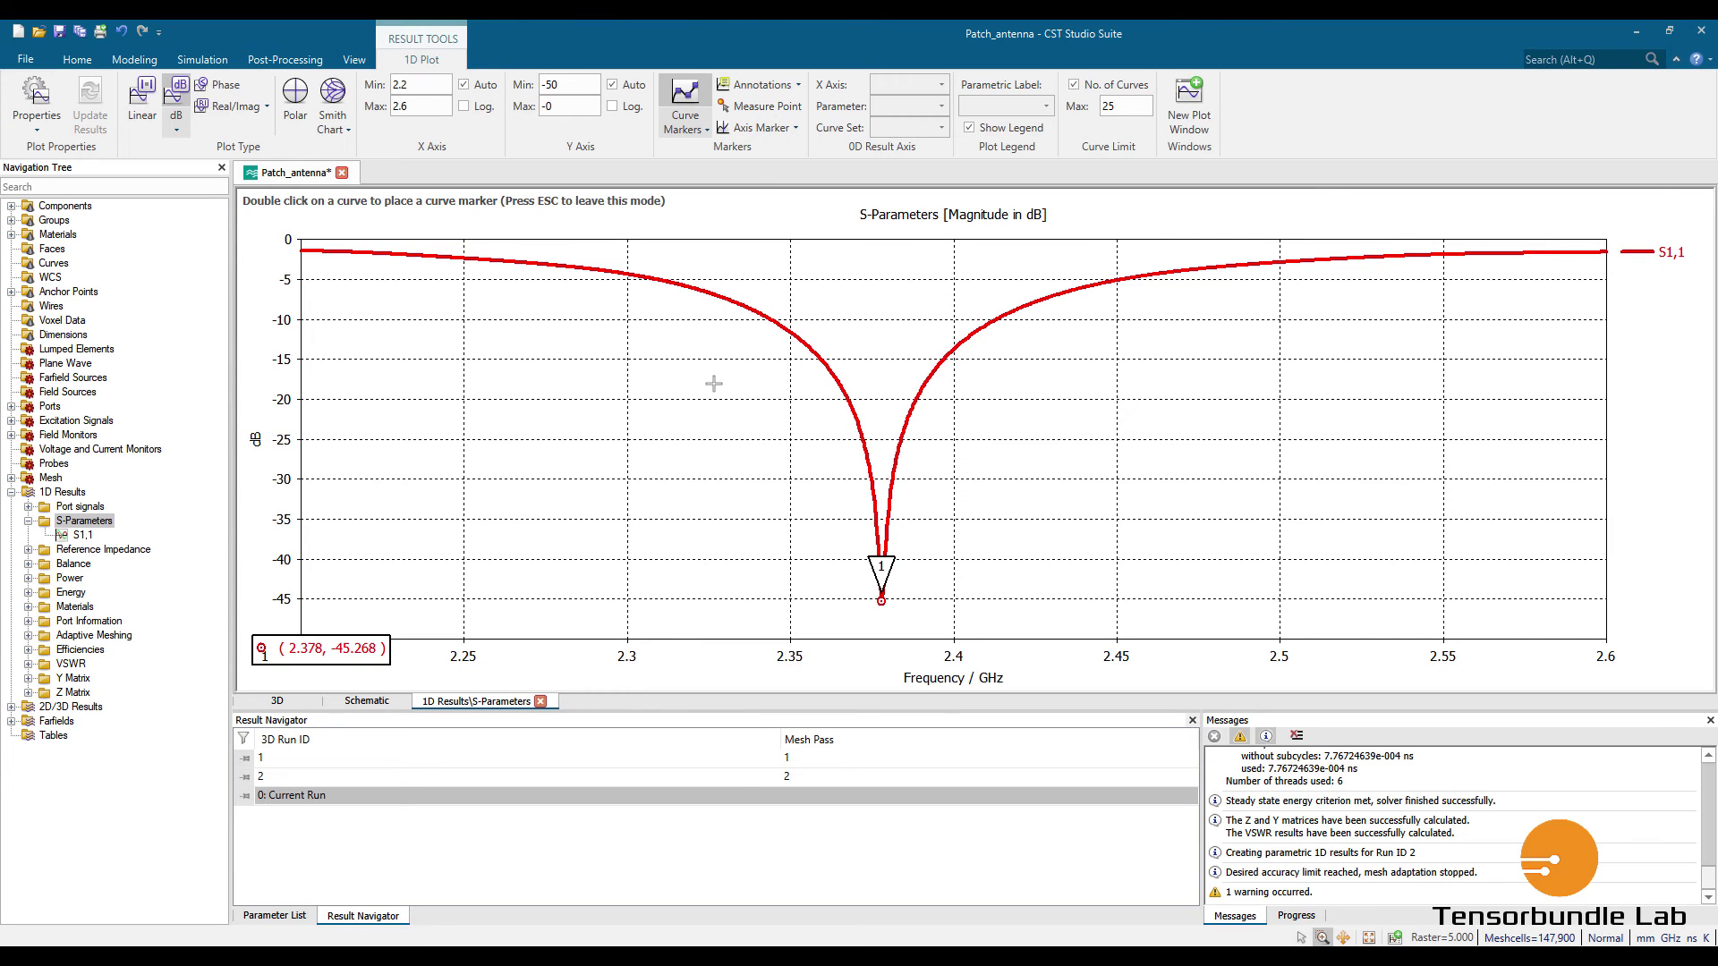
Show the axis marker and move it between the upper and lower -10 dB crossings of S1,1 to read the bandwidth limits.
right_click(543, 366)
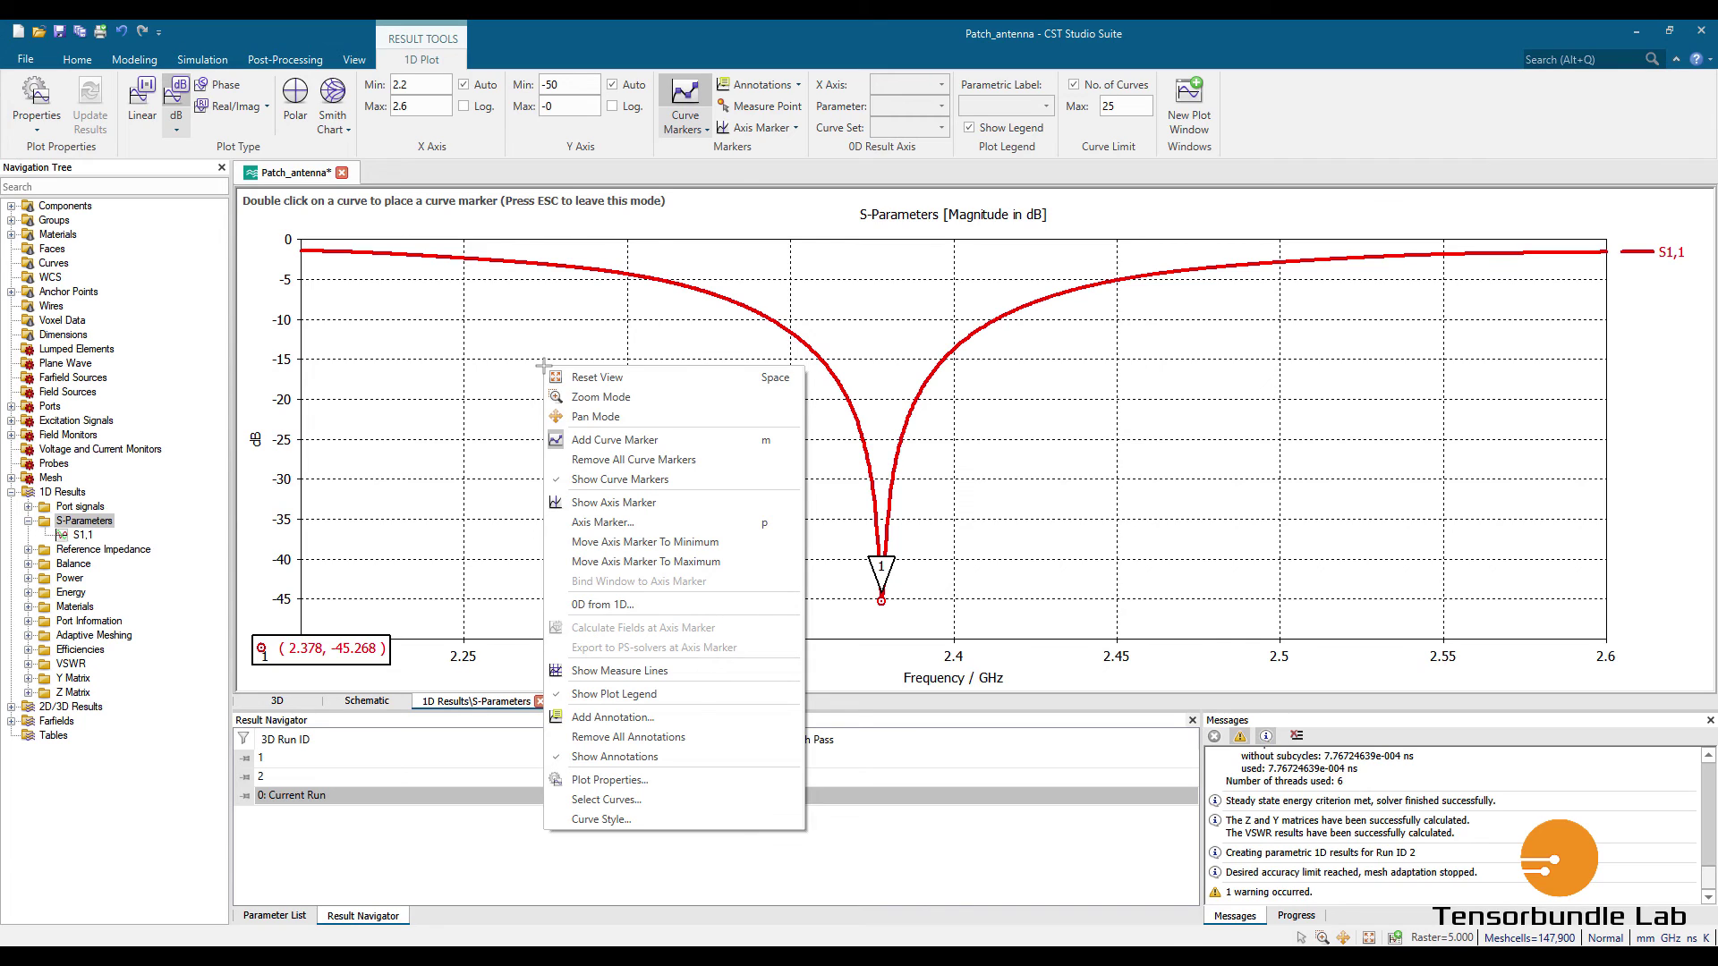
left_click(617, 503)
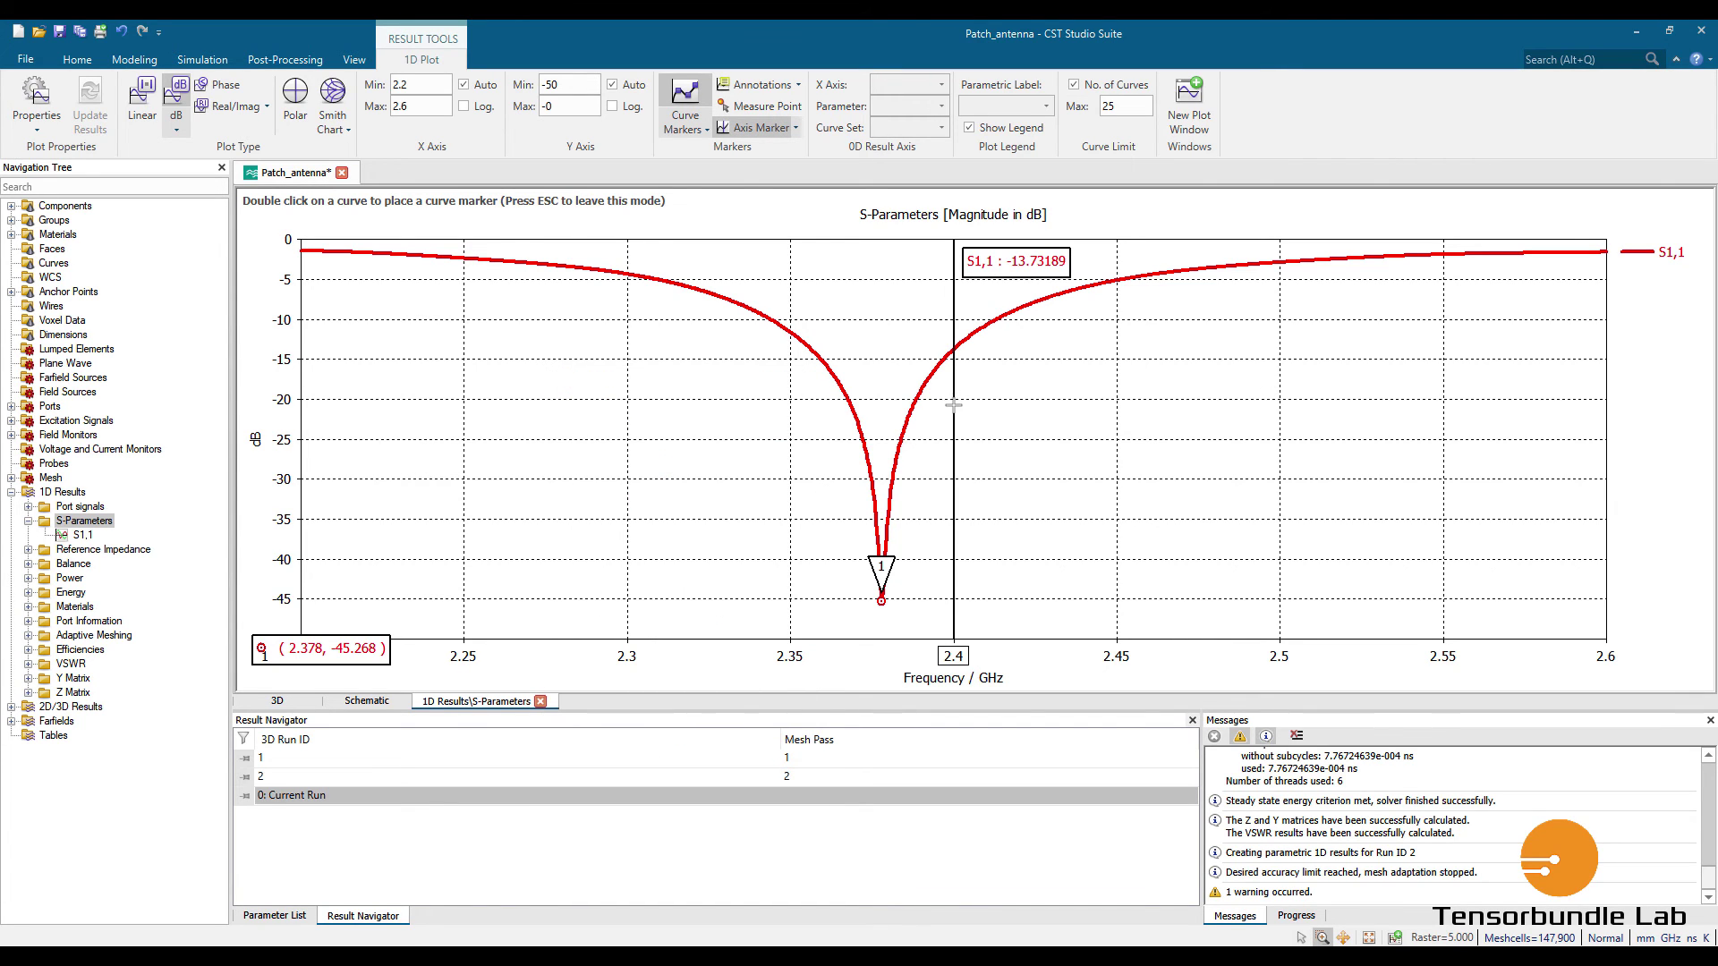
key("Escape")
mouse_move(955, 407)
left_mouse_down()
mouse_move(1014, 412)
mouse_move(993, 414)
mouse_move(993, 326)
left_mouse_up()
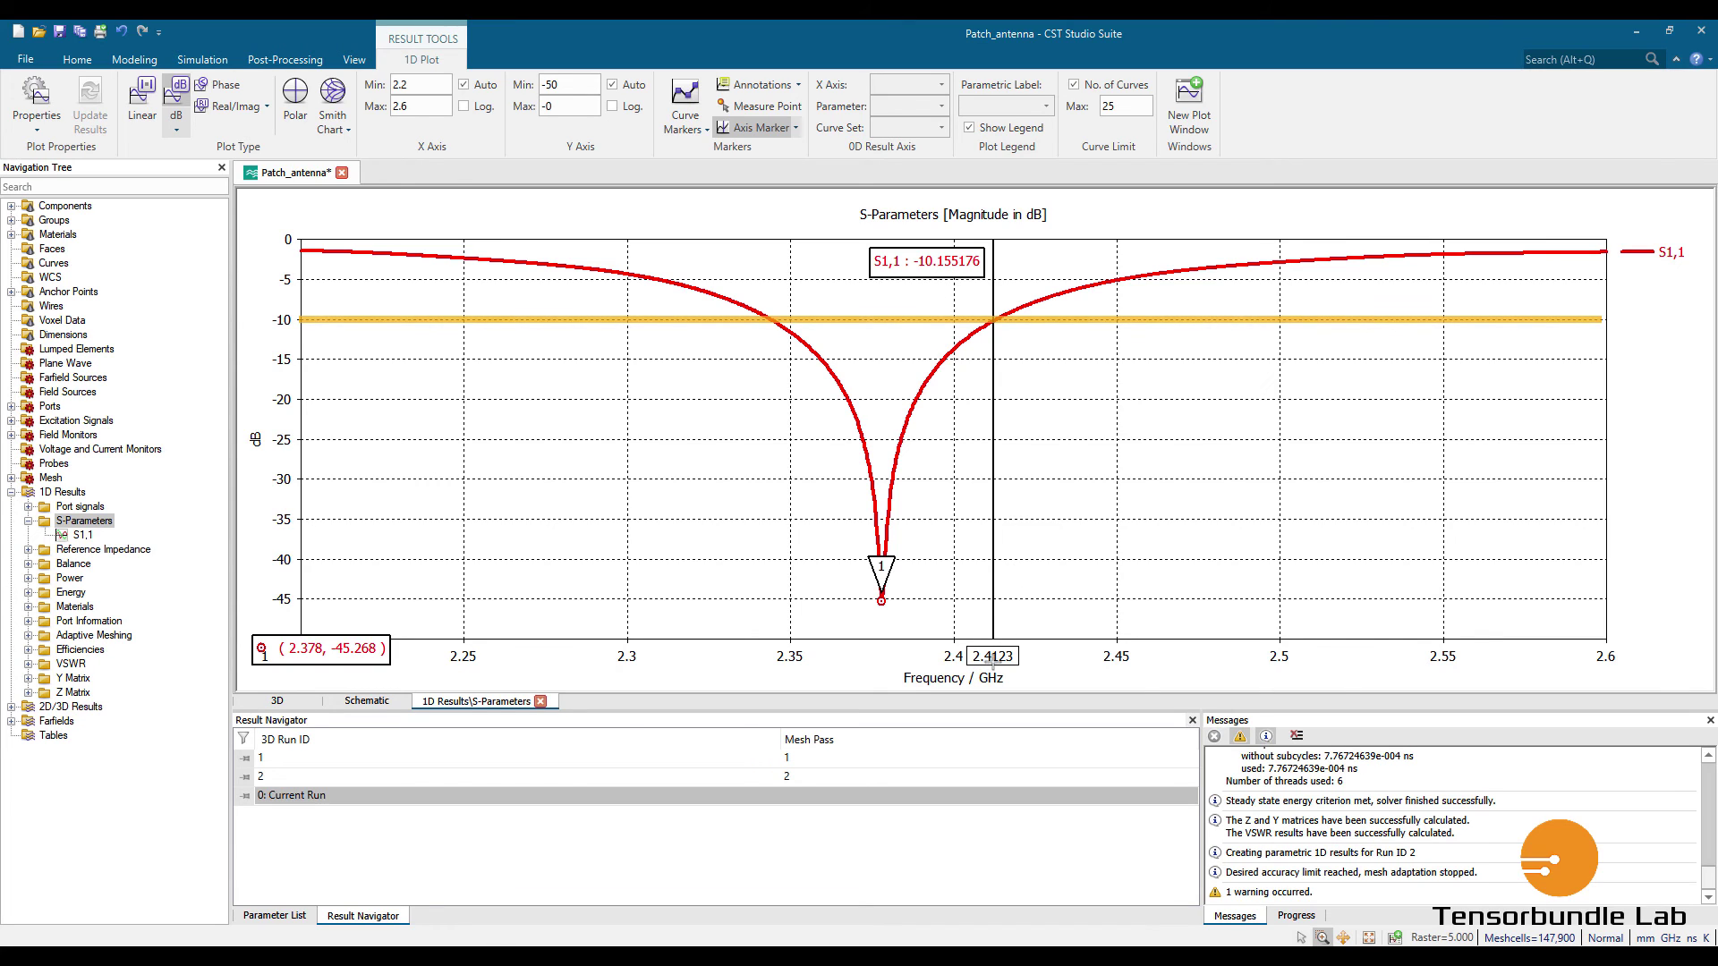
left_click_drag(999, 532, 772, 541)
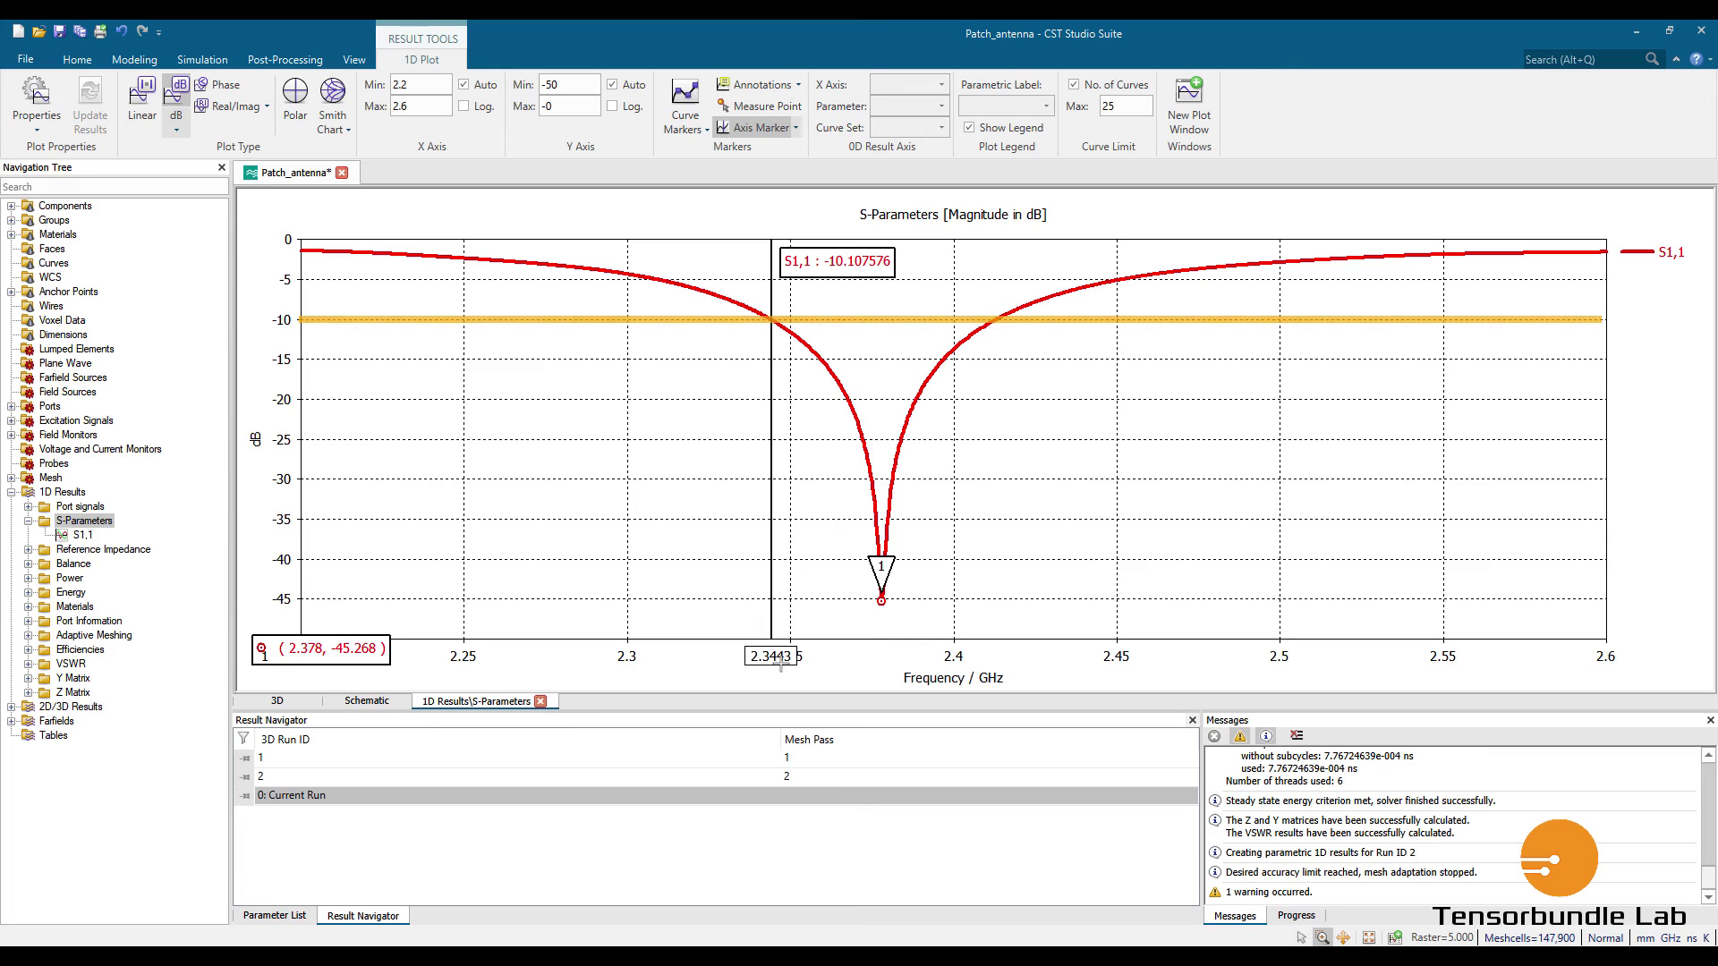
left_click_drag(771, 524, 992, 527)
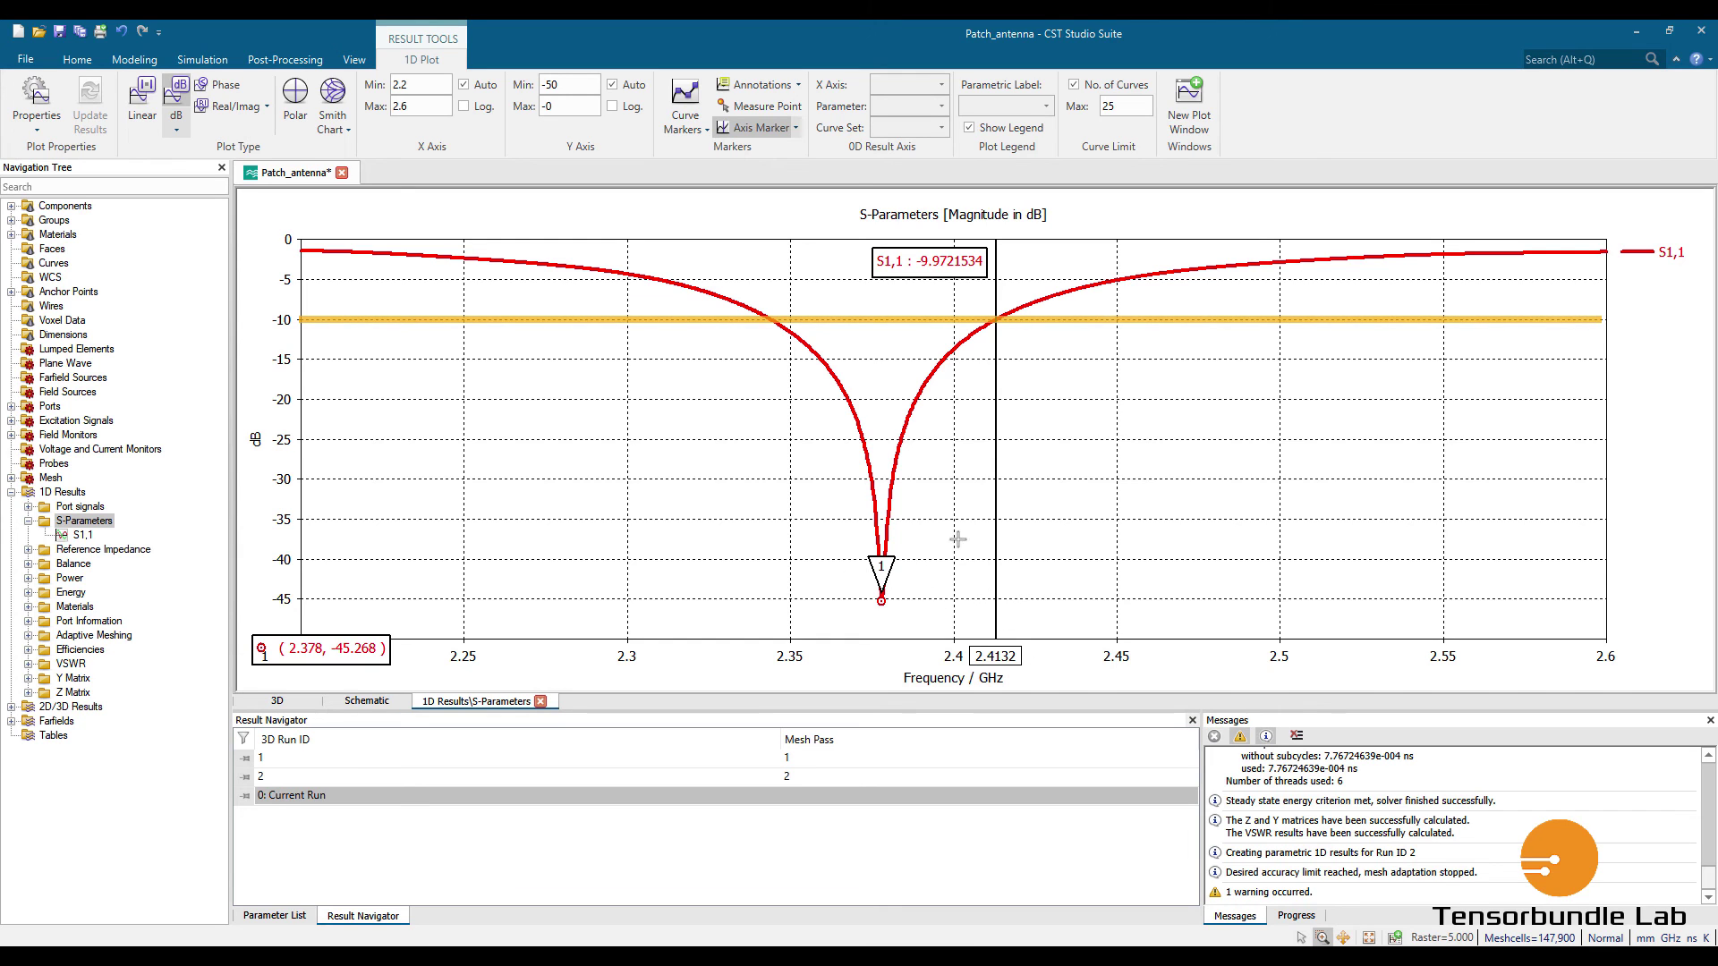
Display the 3D farfield directivity pattern at 2.4 GHz and examine it from different angles.
left_click(11, 721)
left_click(28, 750)
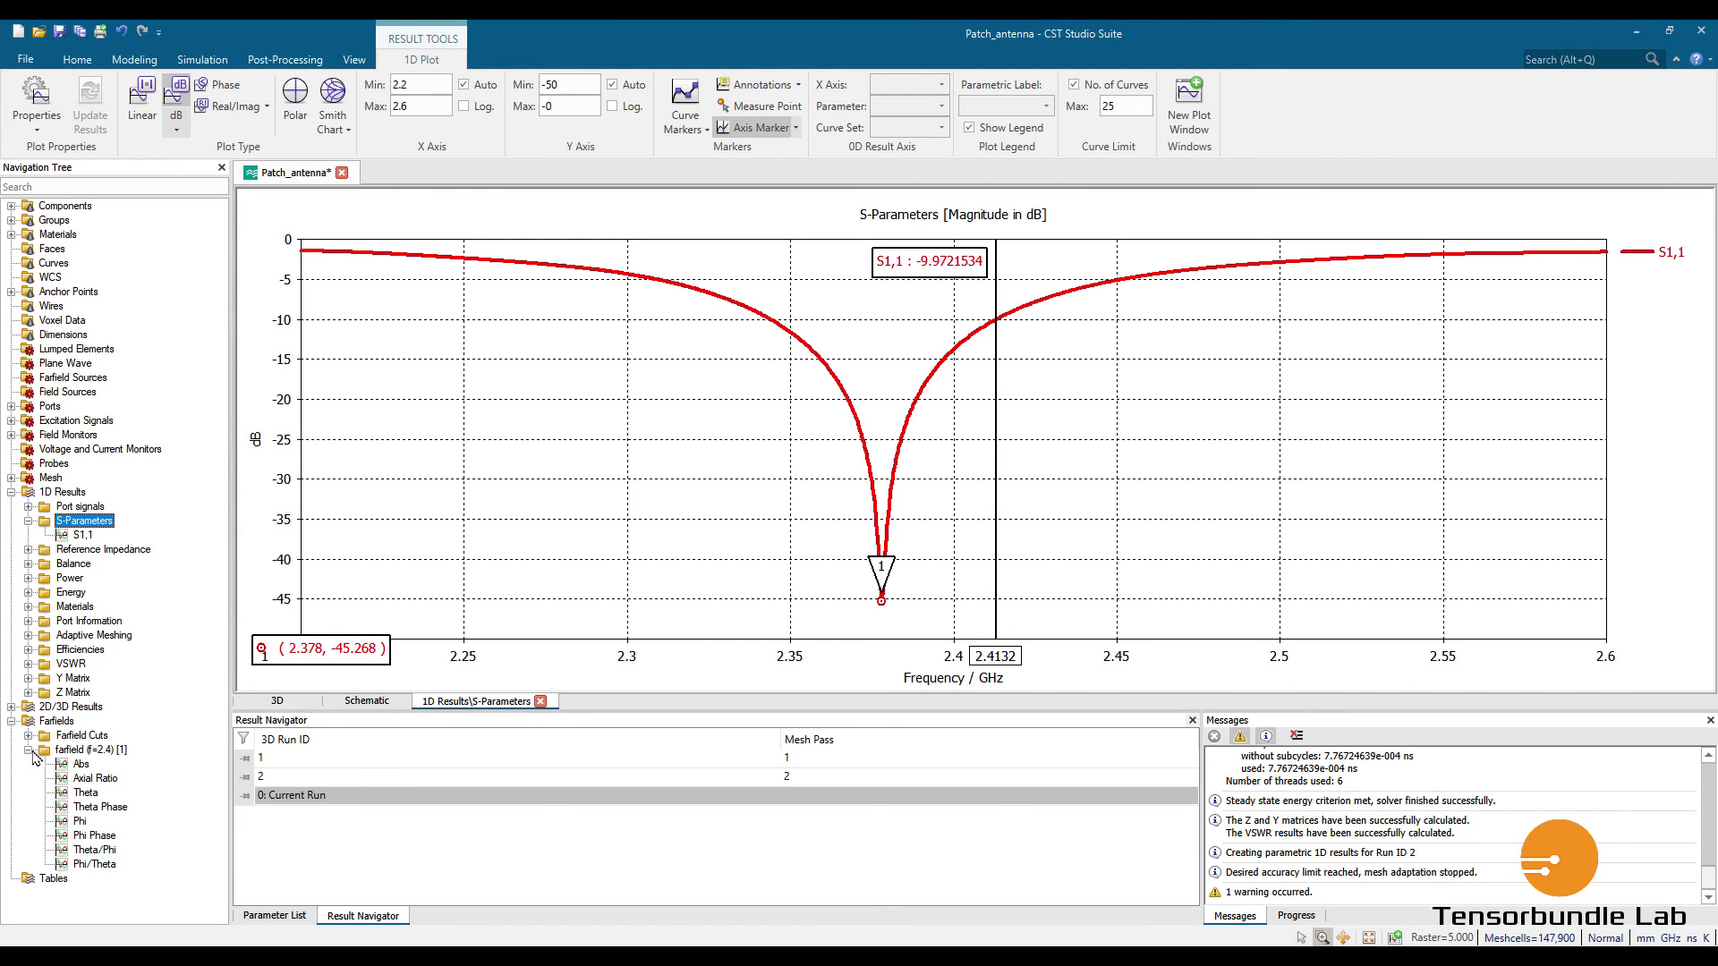
left_click(101, 752)
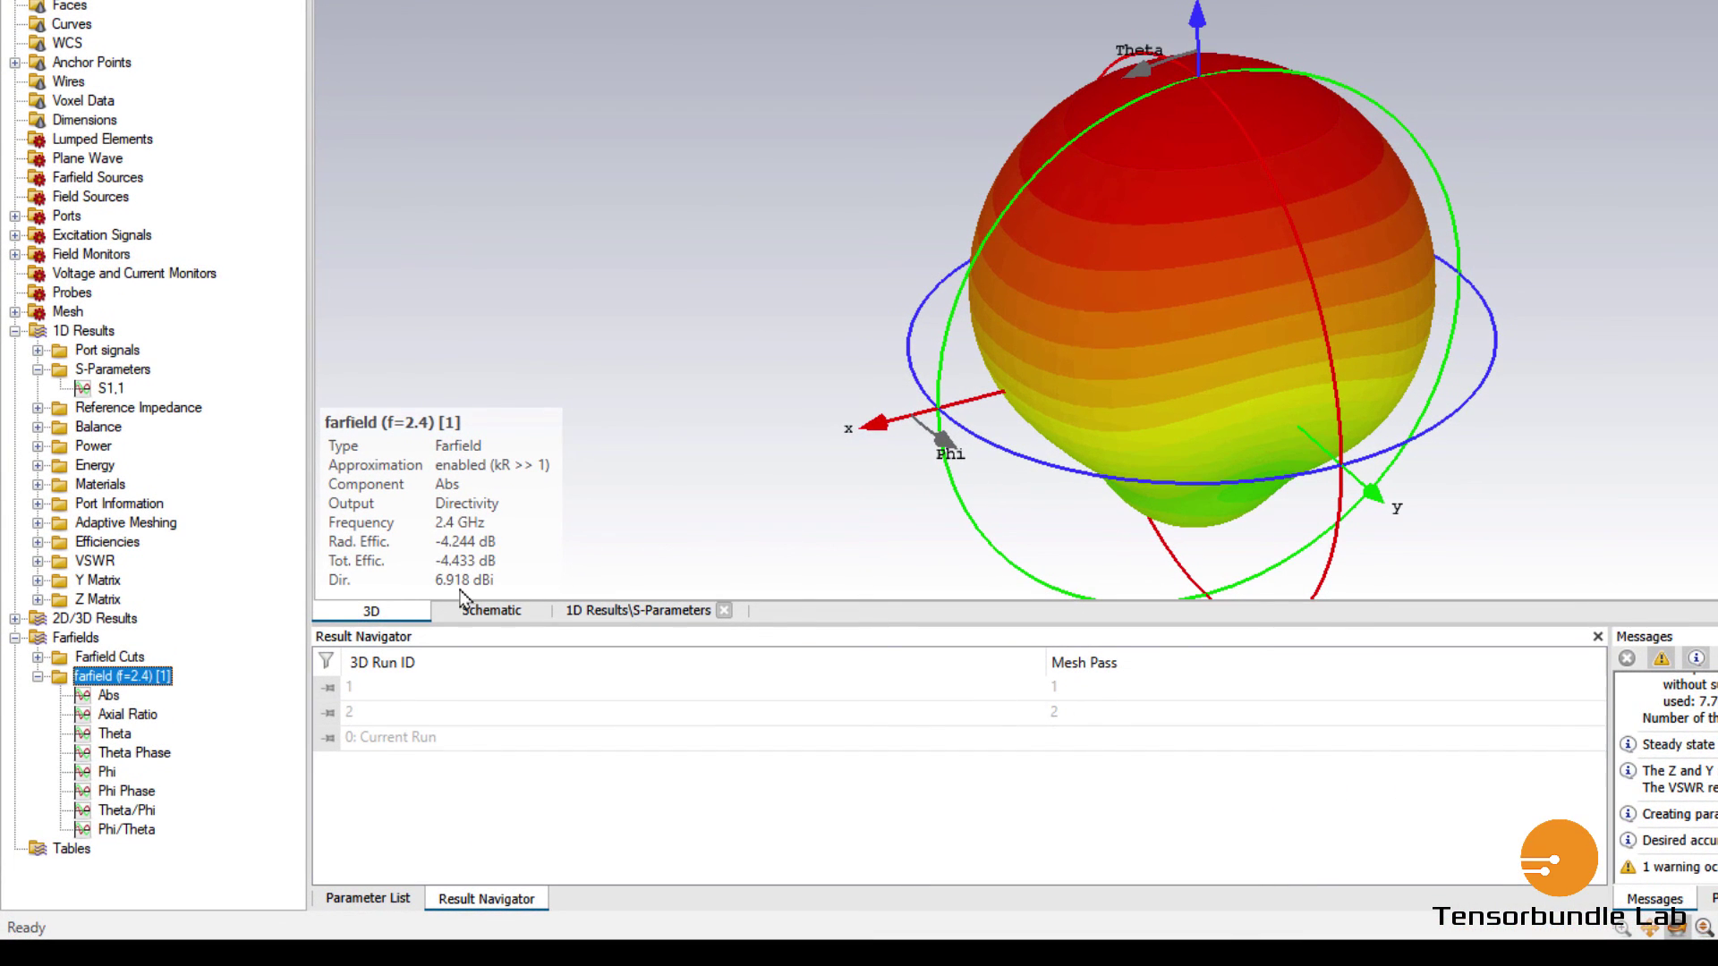
left_click_drag(1305, 309, 1256, 279)
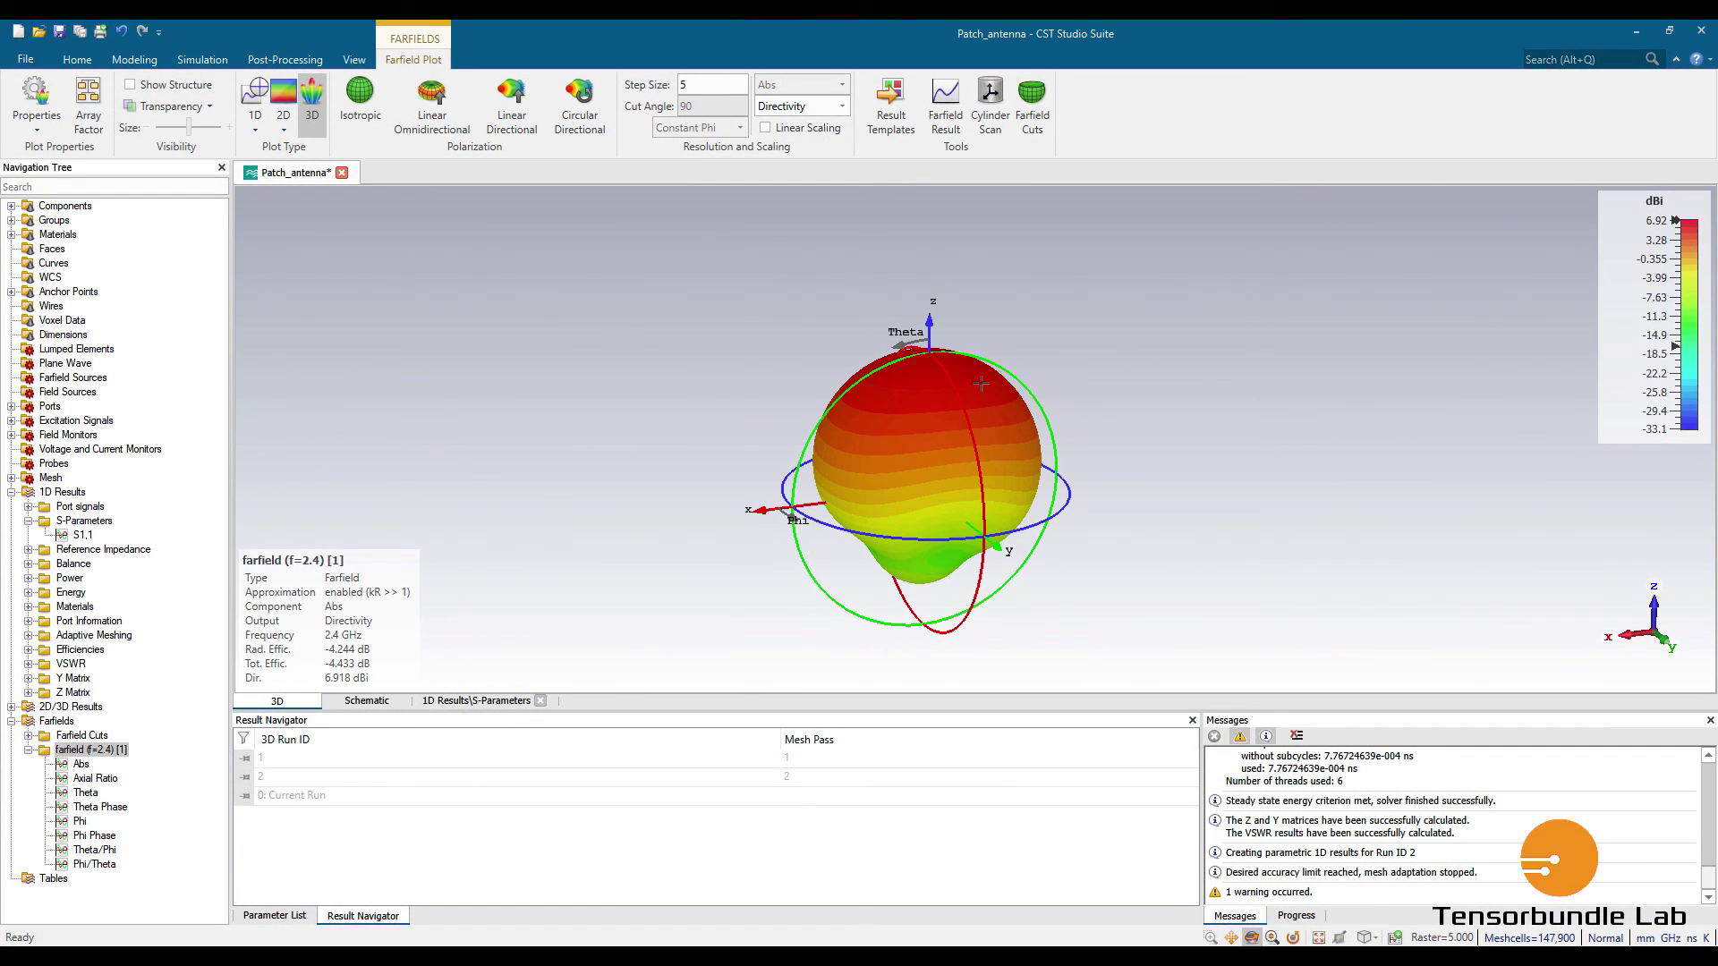
left_click_drag(929, 358, 926, 386)
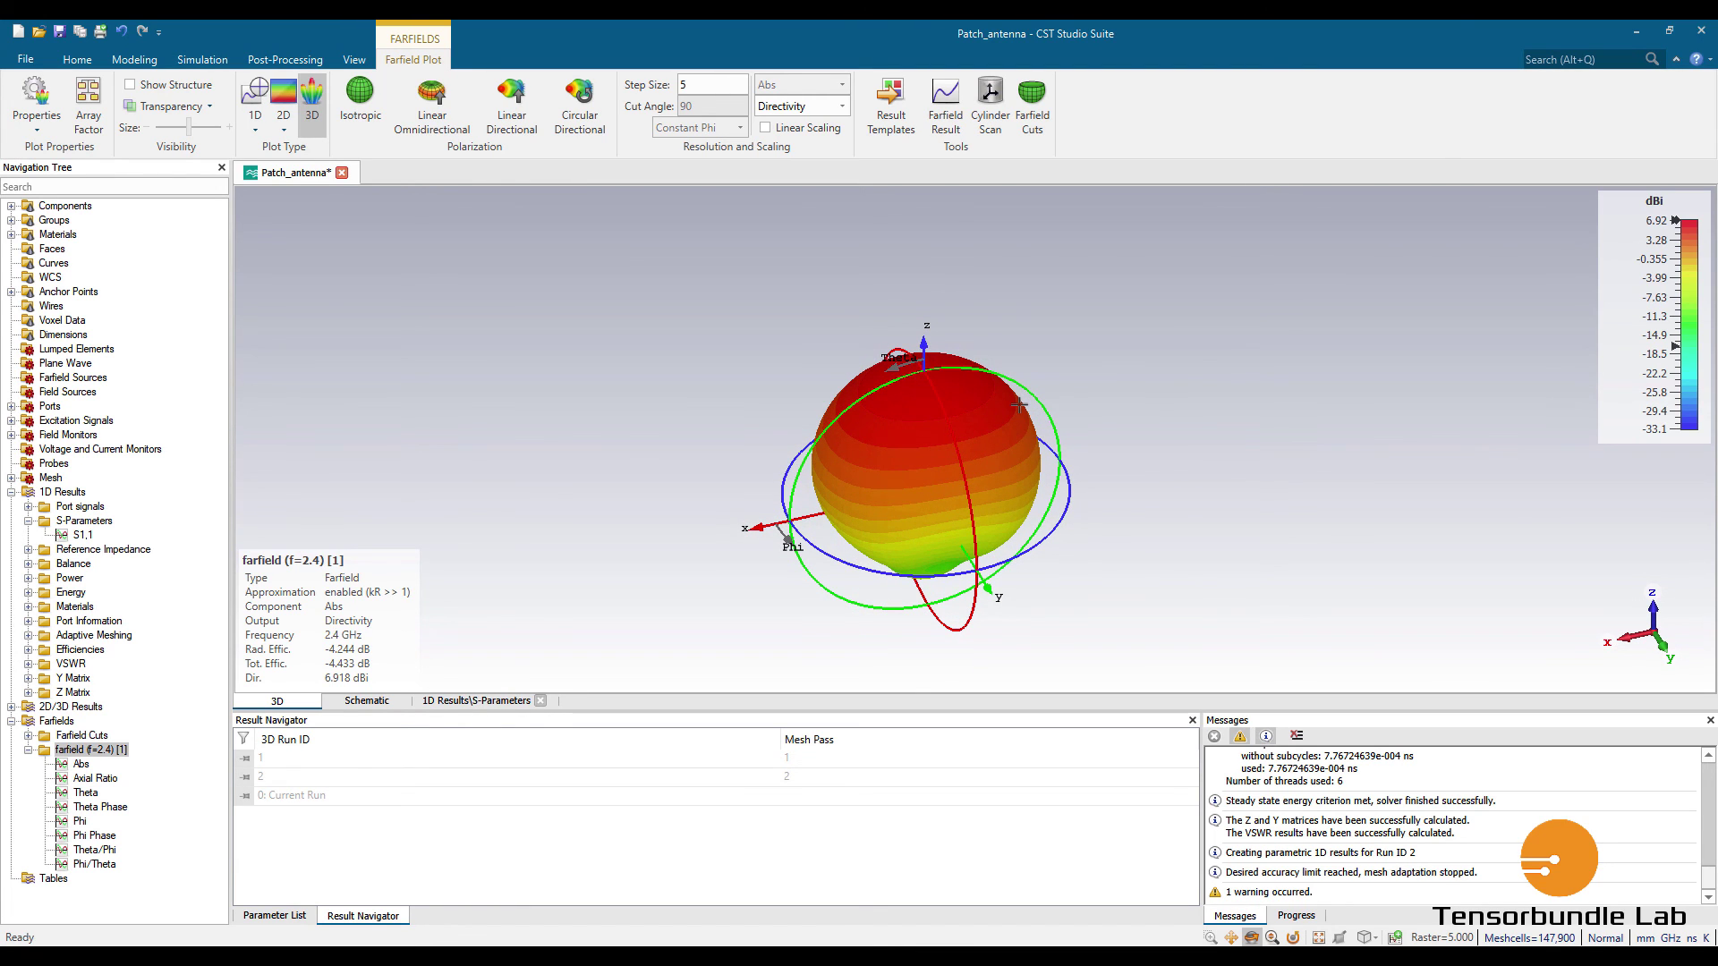
Show the antenna structure within the farfield plot, make the farfield transparent and inspect the pattern around the patch.
left_click(355, 59)
left_click(419, 60)
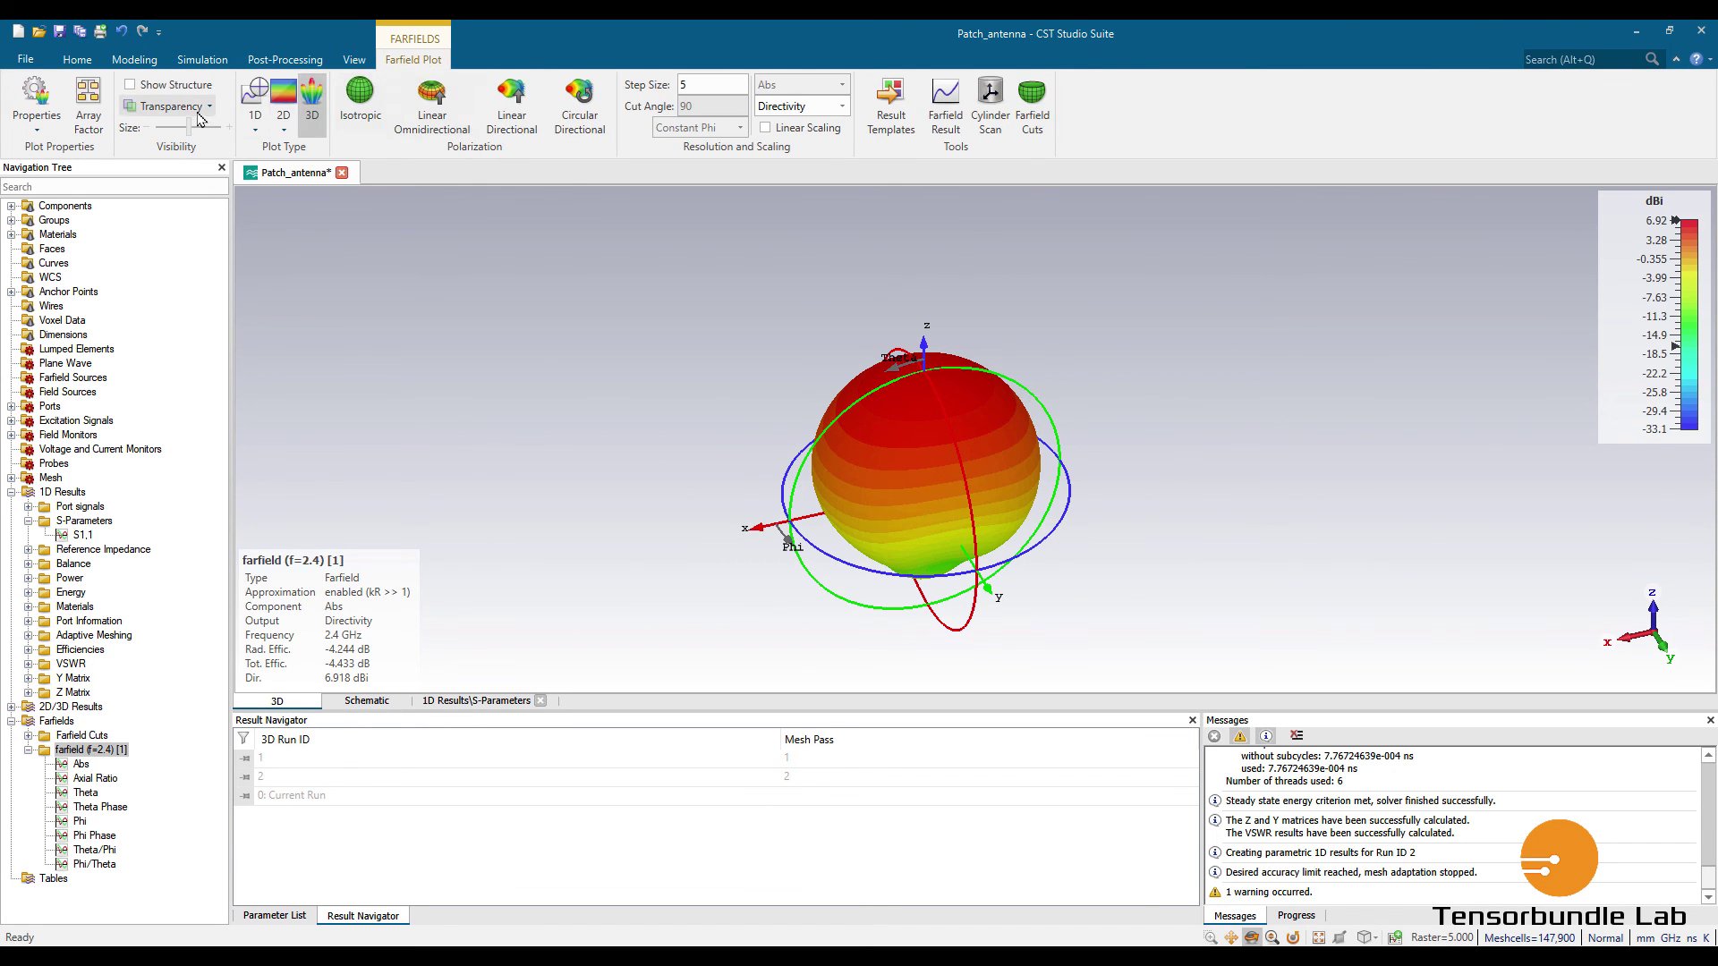
left_click(183, 86)
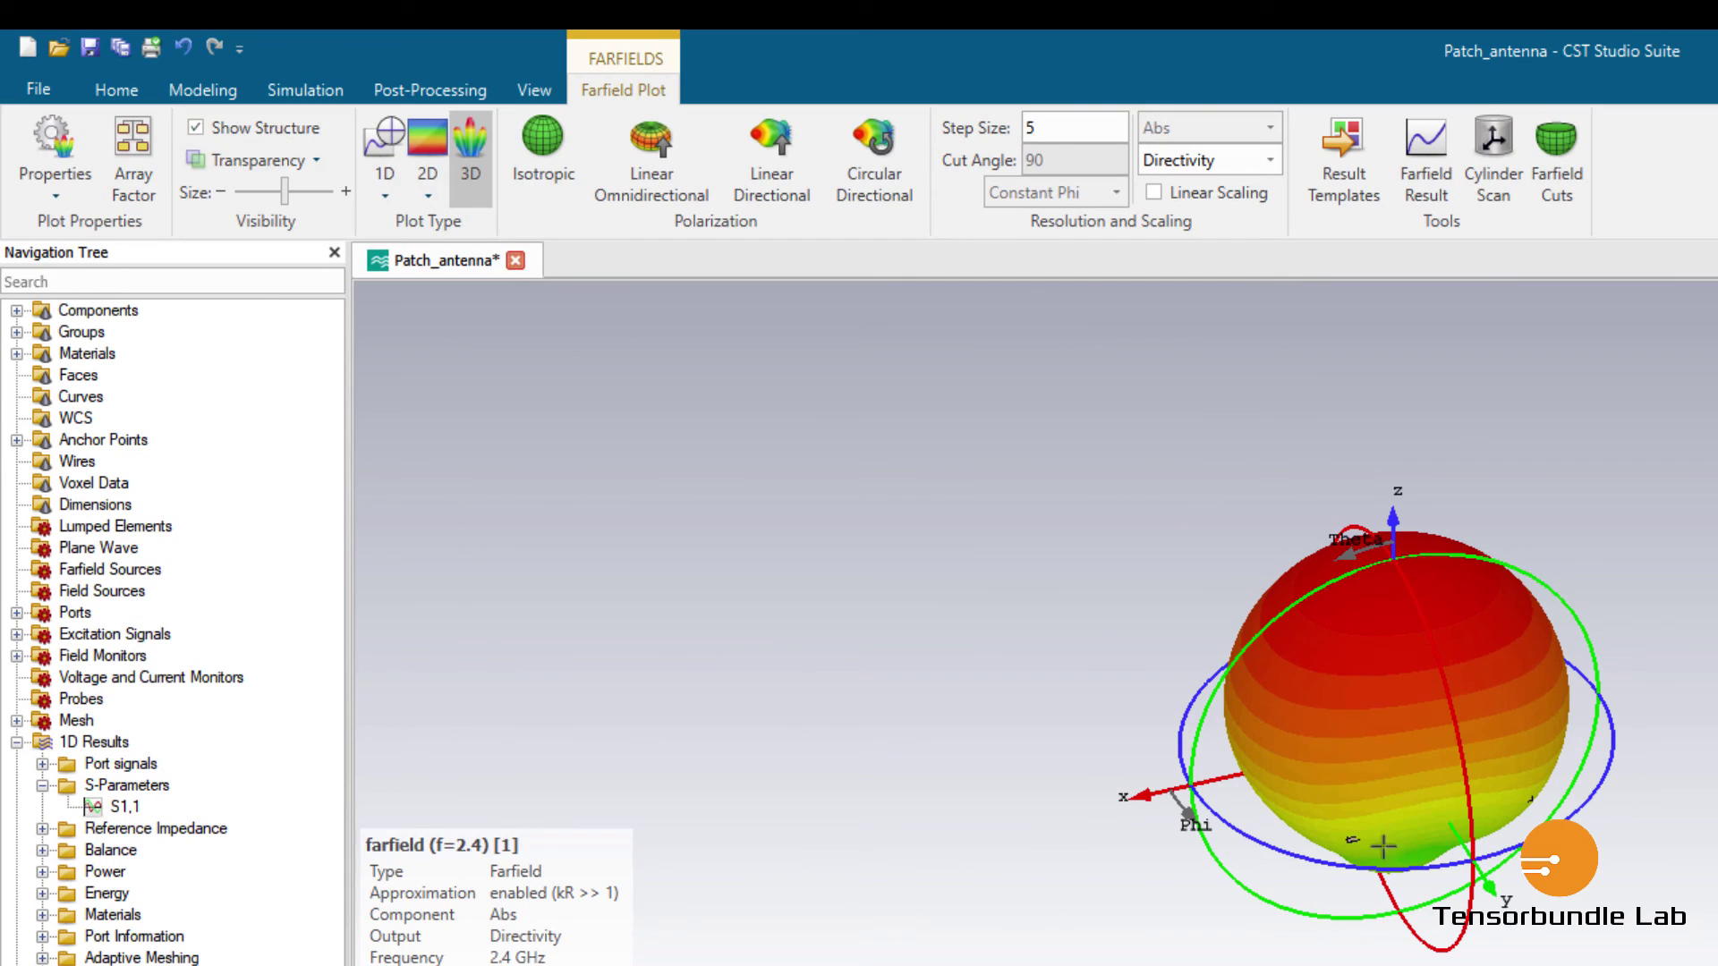
left_click(253, 163)
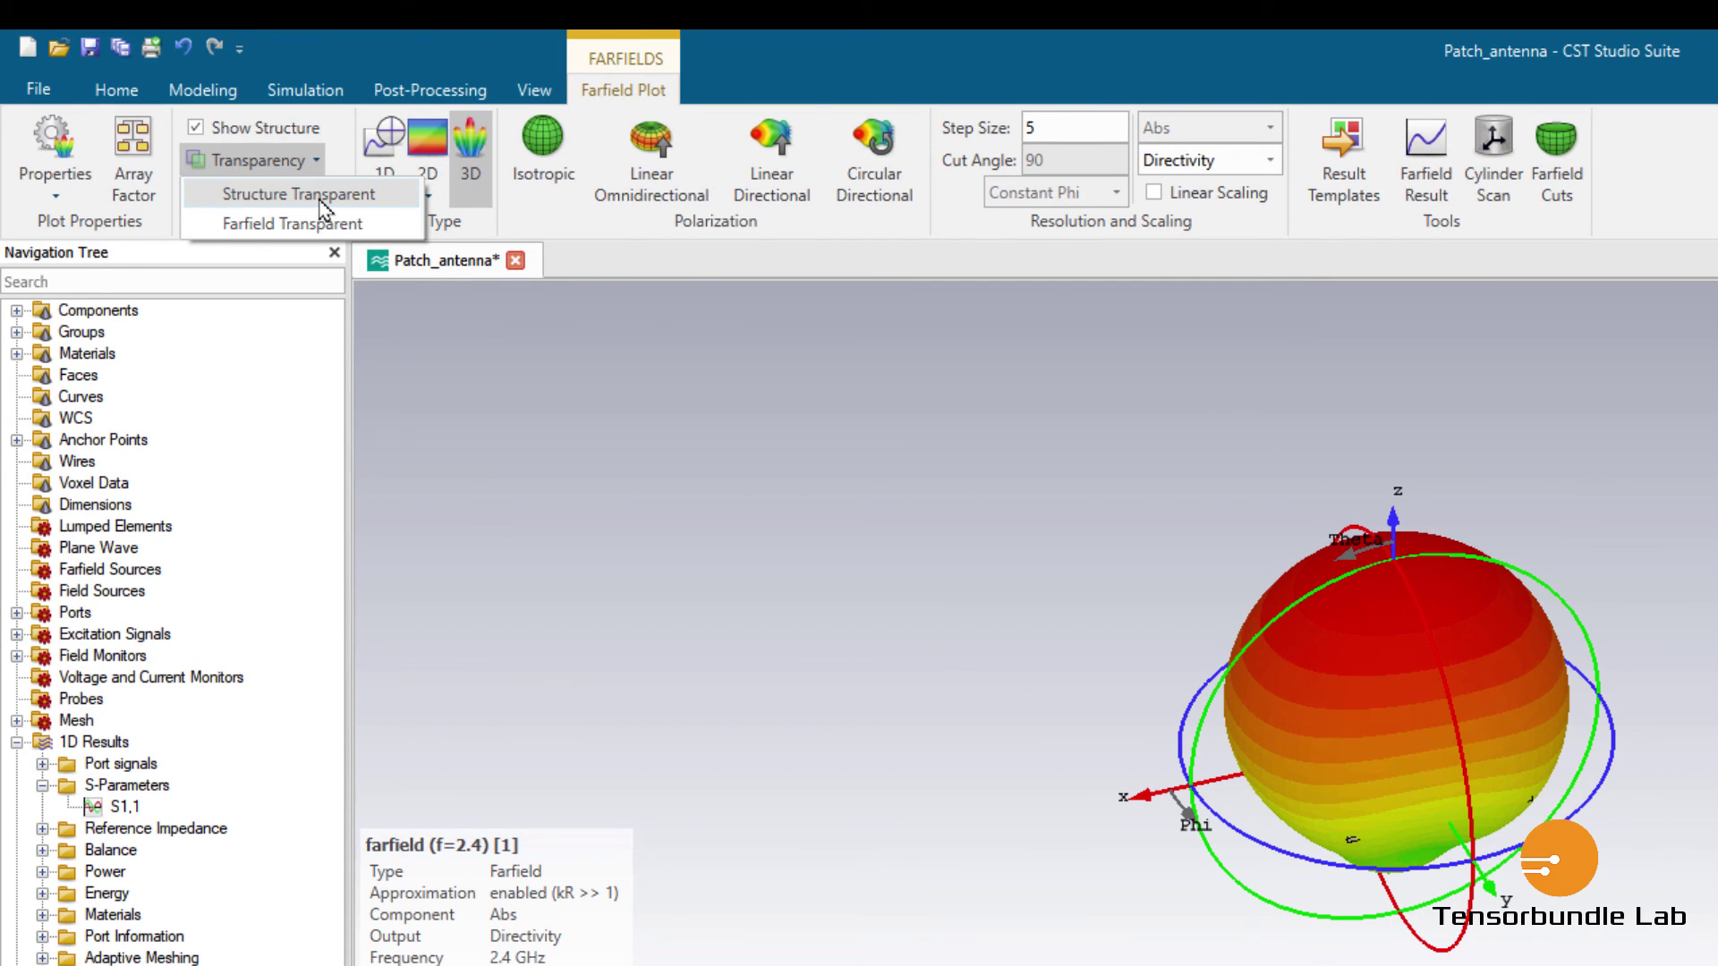
left_click(307, 223)
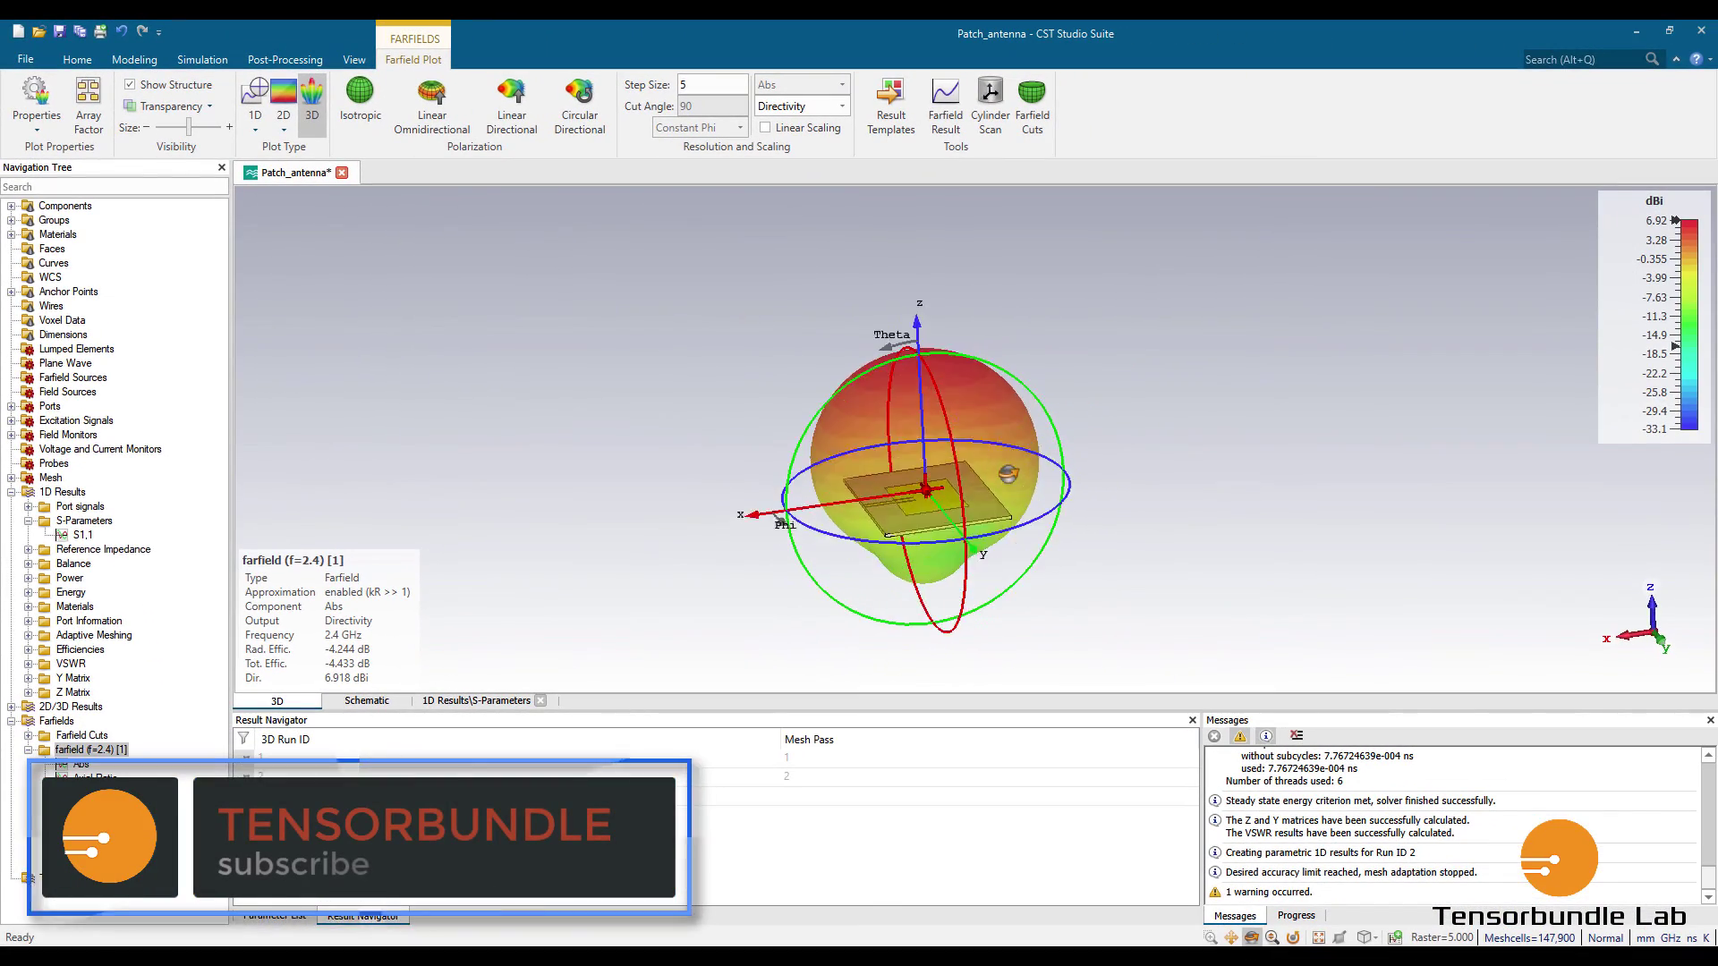
left_click_drag(1008, 474, 1357, 502)
scroll(1110, 535, "up", 3)
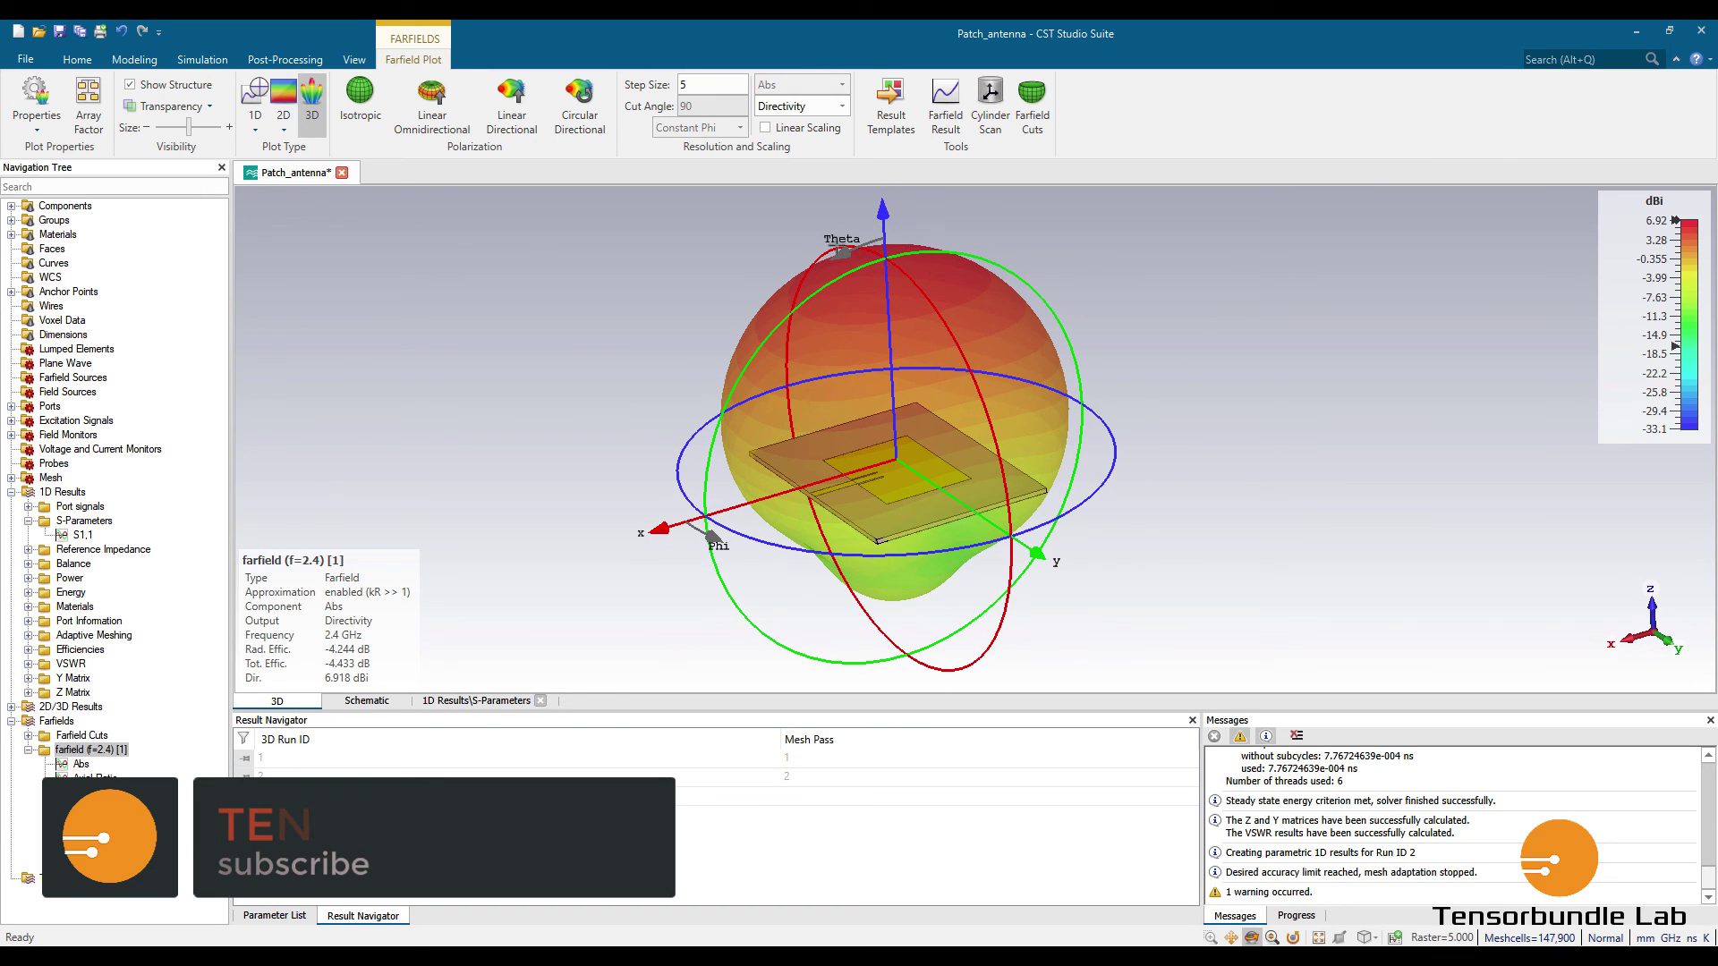